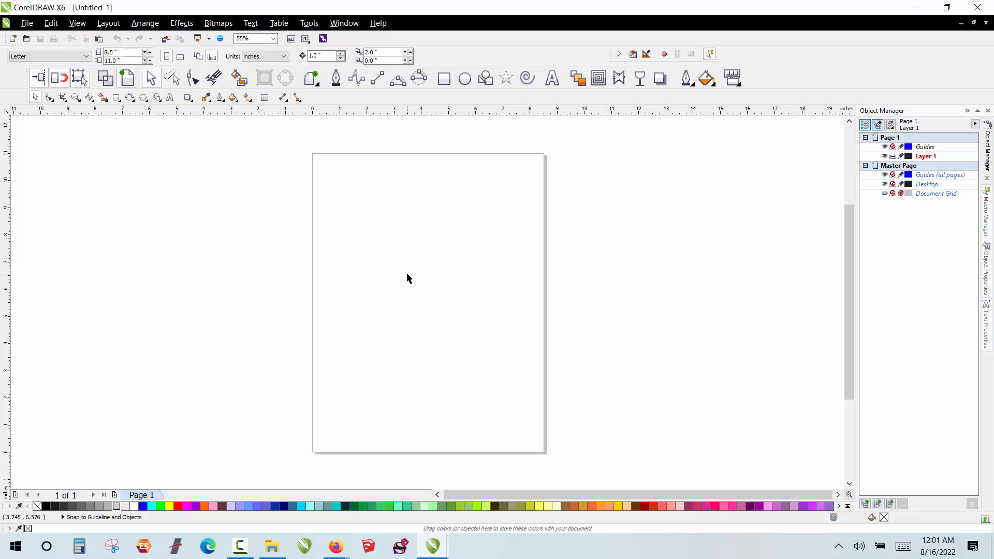
- Place a horizontal guideline just above the page, set the nudge distance to 18 inches, and put a duplicate guideline 18 inches lower
{"action": "scroll", "coordinate": [217, 259], "scroll_direction": "down", "scroll_amount": 2}
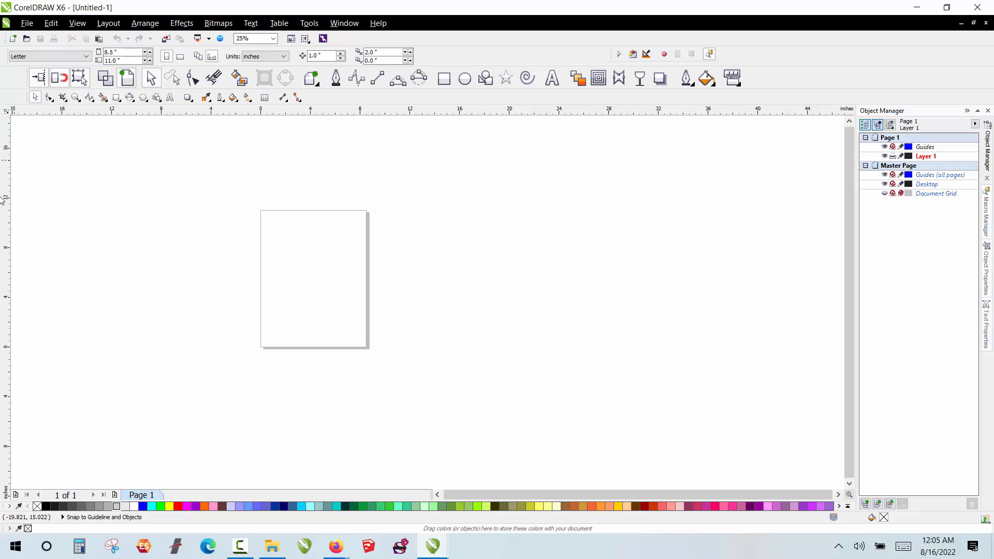
{"action": "left_click_drag", "start_coordinate": [602, 113], "coordinate": [599, 185]}
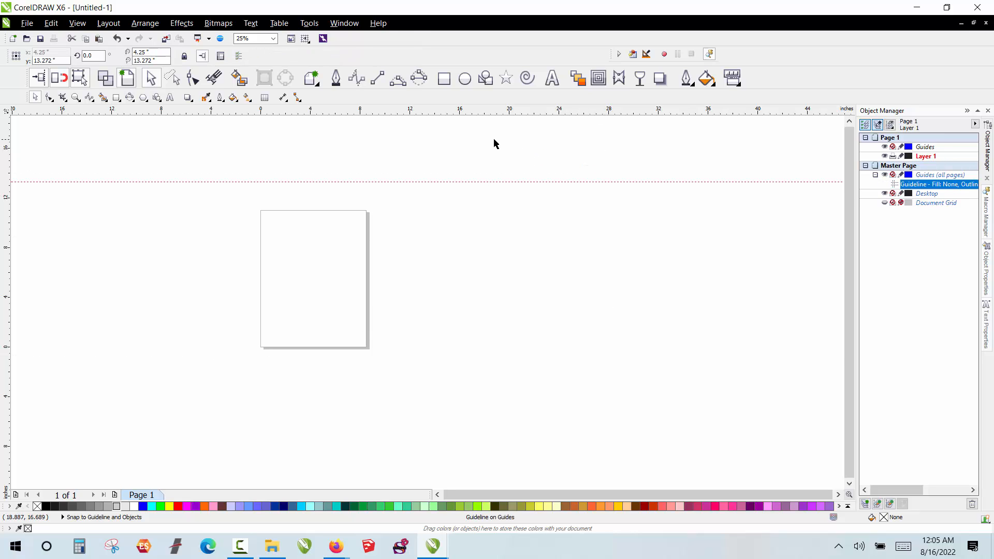
{"action": "left_click_drag", "start_coordinate": [329, 56], "coordinate": [265, 72]}
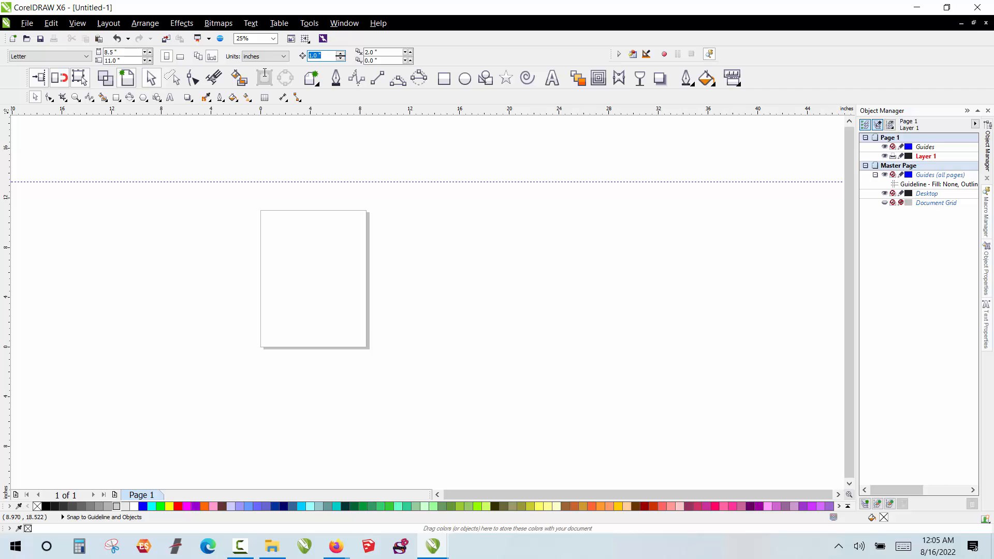
{"action": "type", "text": "18"}
{"action": "key", "text": "Return"}
{"action": "left_click", "coordinate": [556, 181]}
{"action": "key", "text": "KP_Add"}
{"action": "key", "text": "Down"}
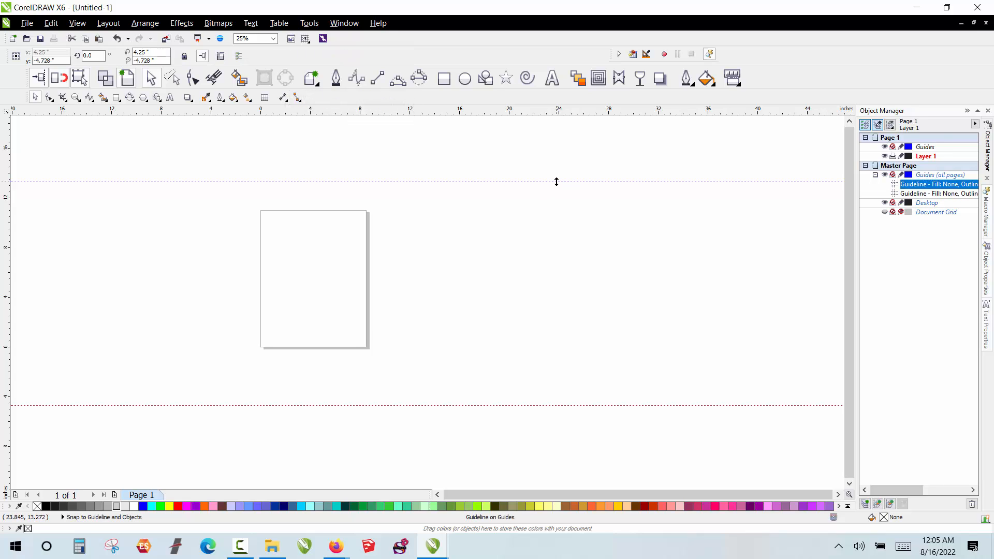
{"action": "left_click", "coordinate": [447, 281]}
- Draw a long horizontal rectangle about 73.75 by 5.6 inches beside the page, with its top edge at the upper guideline
{"action": "scroll", "coordinate": [356, 280], "scroll_direction": "down", "scroll_amount": 1}
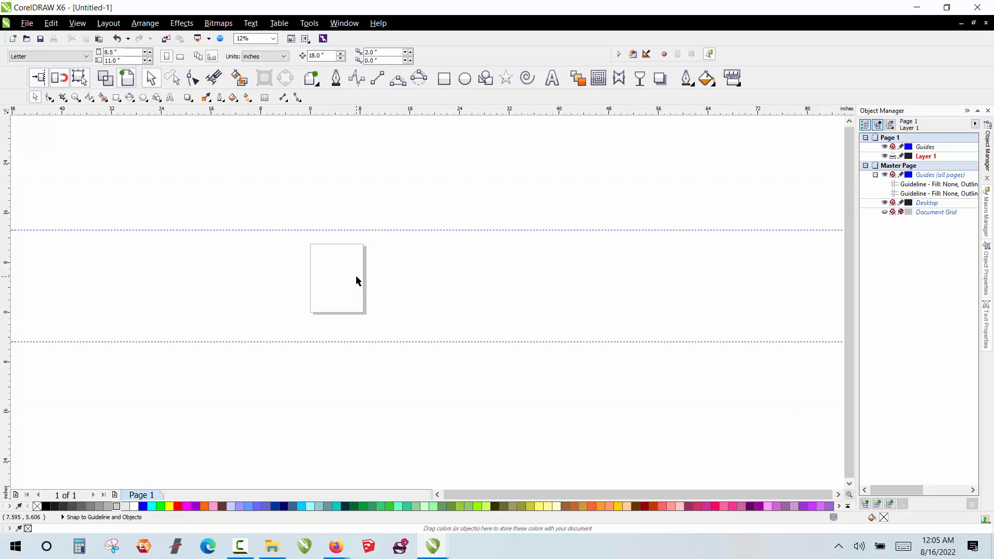
{"action": "scroll", "coordinate": [357, 277], "scroll_direction": "down", "scroll_amount": 1}
{"action": "scroll", "coordinate": [582, 271], "scroll_direction": "up", "scroll_amount": 1}
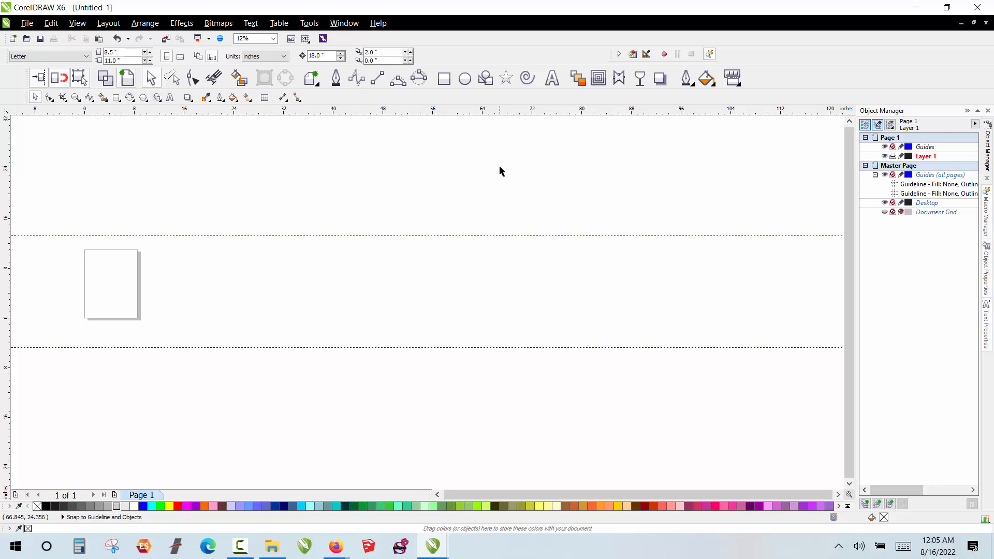
{"action": "left_click", "coordinate": [443, 78]}
{"action": "mouse_move", "coordinate": [295, 235]}
{"action": "left_mouse_down"}
{"action": "mouse_move", "coordinate": [781, 281]}
{"action": "mouse_move", "coordinate": [754, 270]}
{"action": "left_mouse_up"}
- Set the rectangle's height to 1.5 inches and its width to 48 inches
{"action": "left_click", "coordinate": [98, 60]}
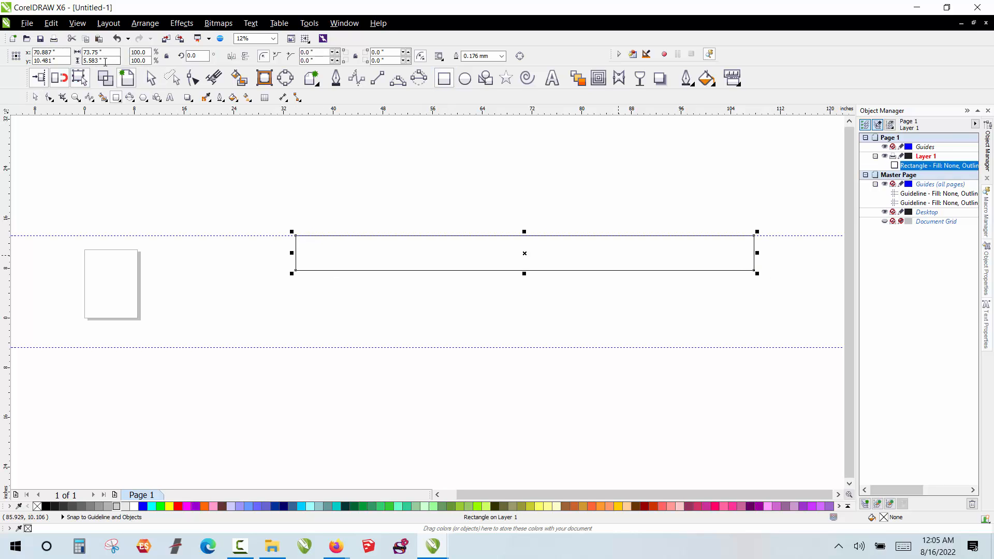
{"action": "type", "text": "1.5"}
{"action": "key", "text": "Return"}
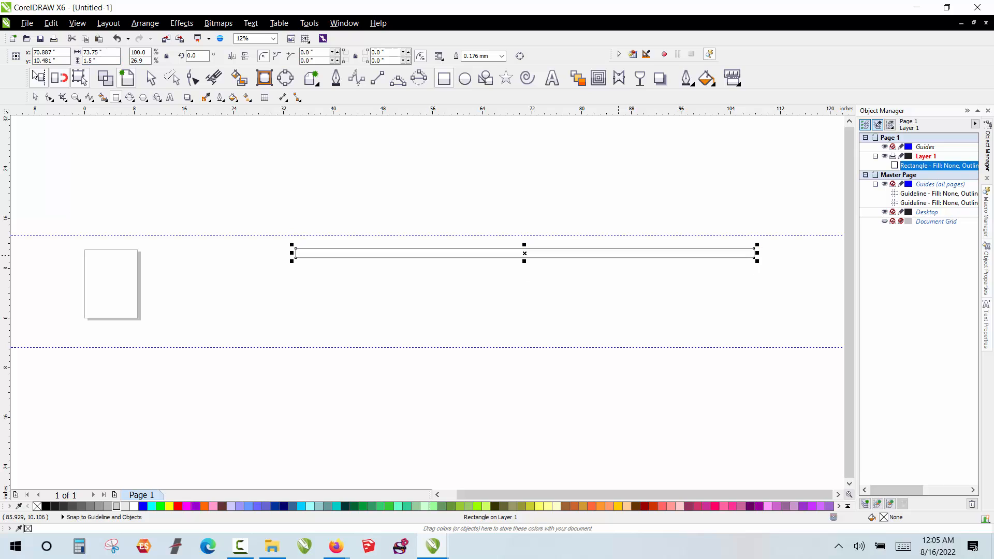
{"action": "left_click", "coordinate": [106, 54]}
{"action": "type", "text": "48"}
{"action": "key", "text": "Return"}
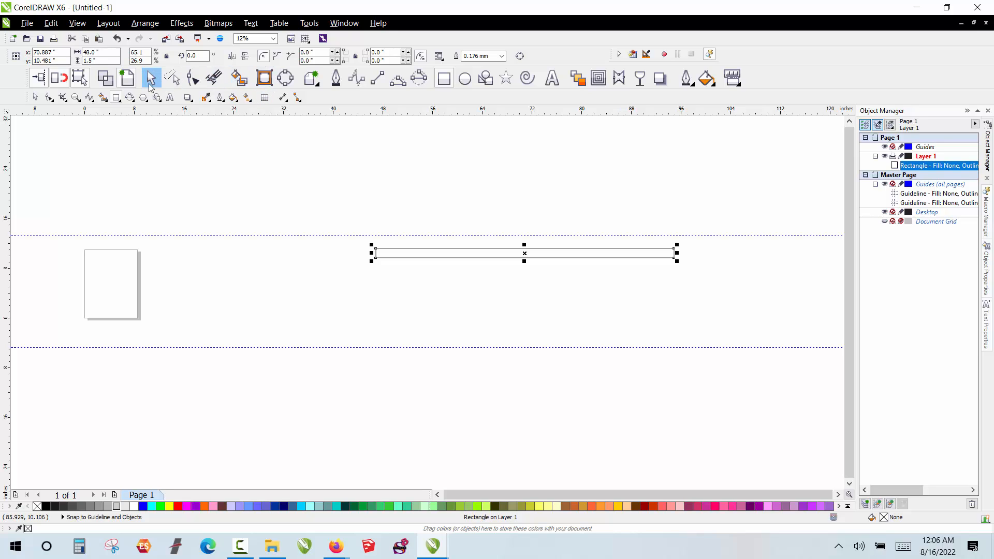
{"action": "left_click", "coordinate": [233, 125]}
- Move the 48-inch rectangle up so its top edge snaps to the upper guideline
{"action": "scroll", "coordinate": [247, 188], "scroll_direction": "down", "scroll_amount": 1}
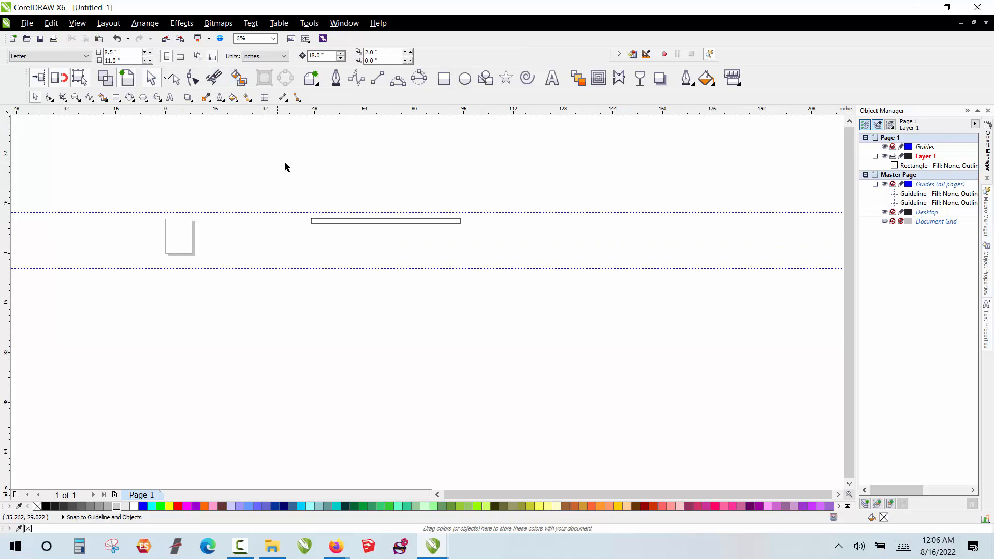
{"action": "scroll", "coordinate": [332, 190], "scroll_direction": "up", "scroll_amount": 1}
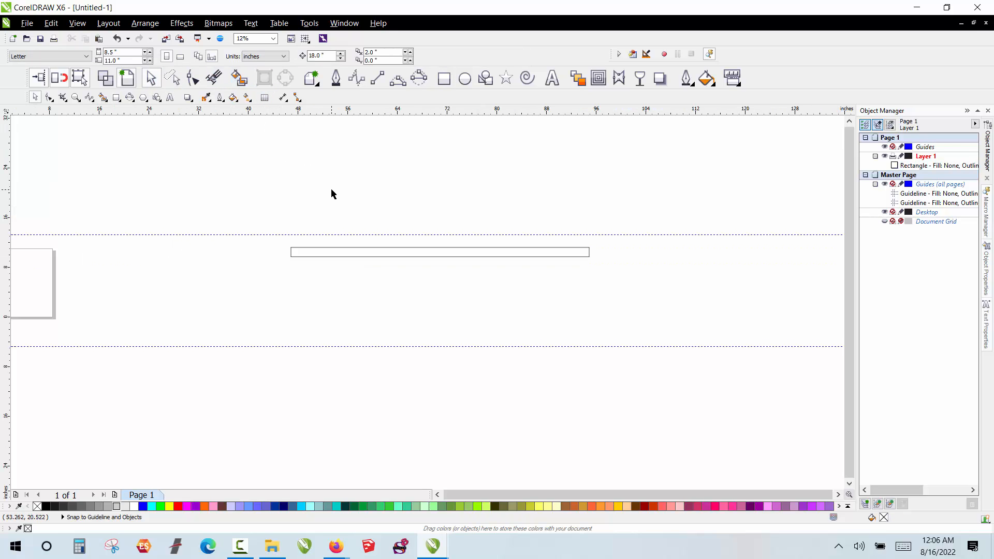
{"action": "left_click", "coordinate": [336, 256]}
{"action": "left_click_drag", "start_coordinate": [320, 247], "coordinate": [324, 235]}
{"action": "left_click", "coordinate": [267, 182]}
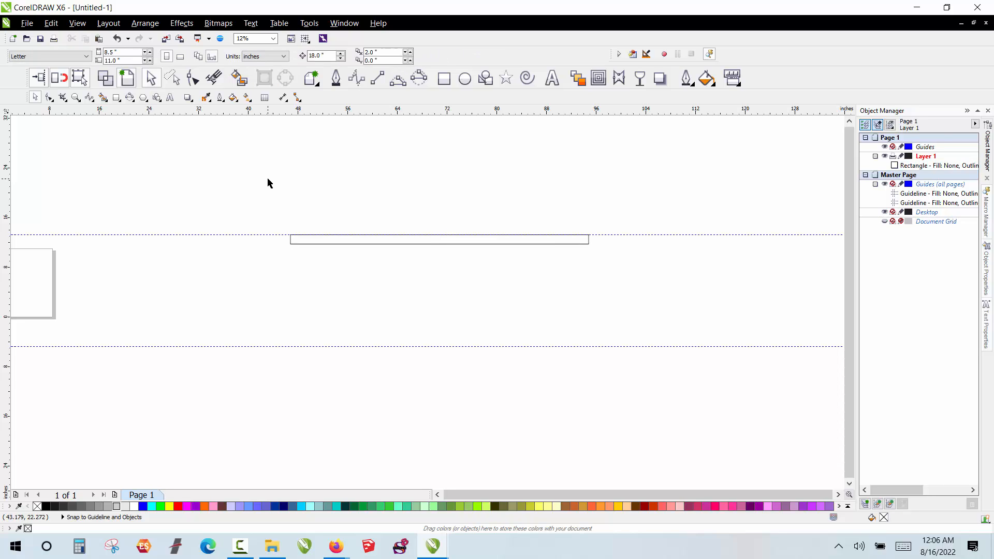
{"action": "left_click", "coordinate": [367, 244]}
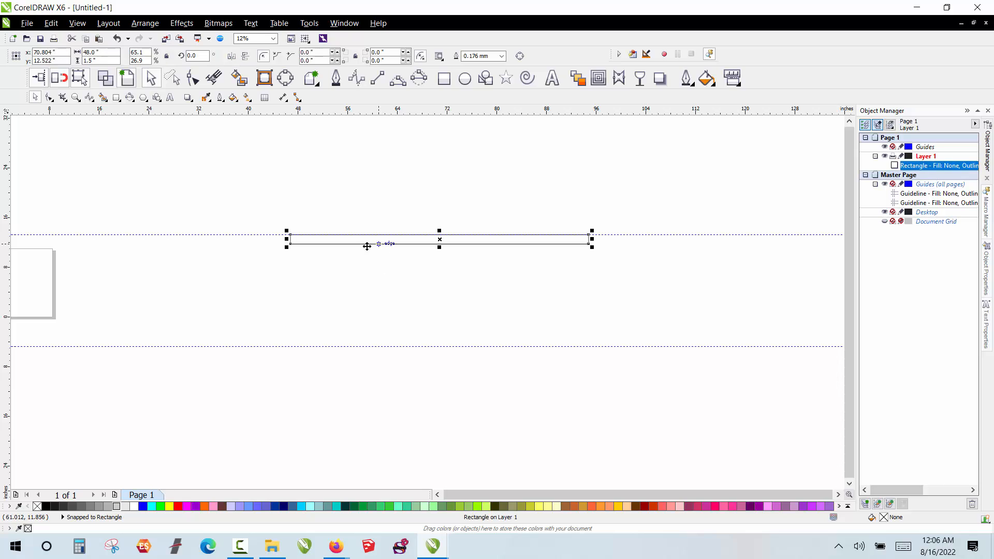
{"action": "left_click", "coordinate": [252, 262]}
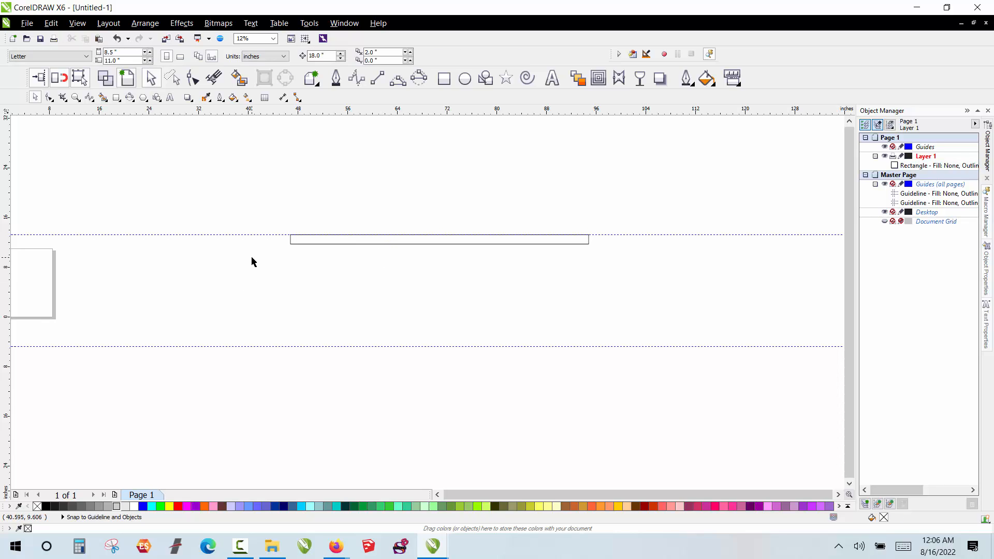
- Duplicate the 48-inch rectangle about 88.5 inches to its right along the upper guideline
{"action": "left_click", "coordinate": [355, 243]}
{"action": "left_click", "coordinate": [343, 274]}
{"action": "scroll", "coordinate": [327, 205], "scroll_direction": "down", "scroll_amount": 1}
{"action": "scroll", "coordinate": [463, 198], "scroll_direction": "up", "scroll_amount": 1}
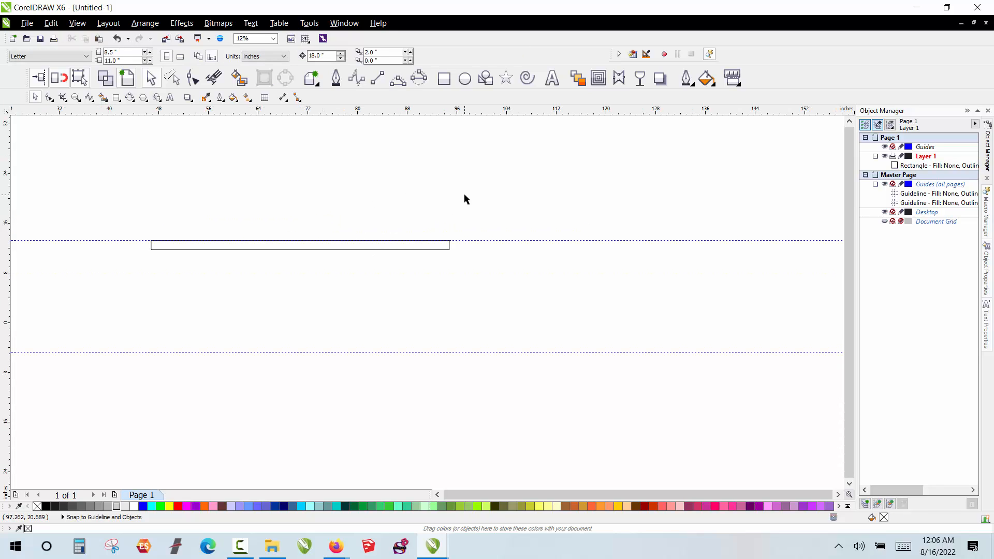
{"action": "scroll", "coordinate": [454, 200], "scroll_direction": "down", "scroll_amount": 1}
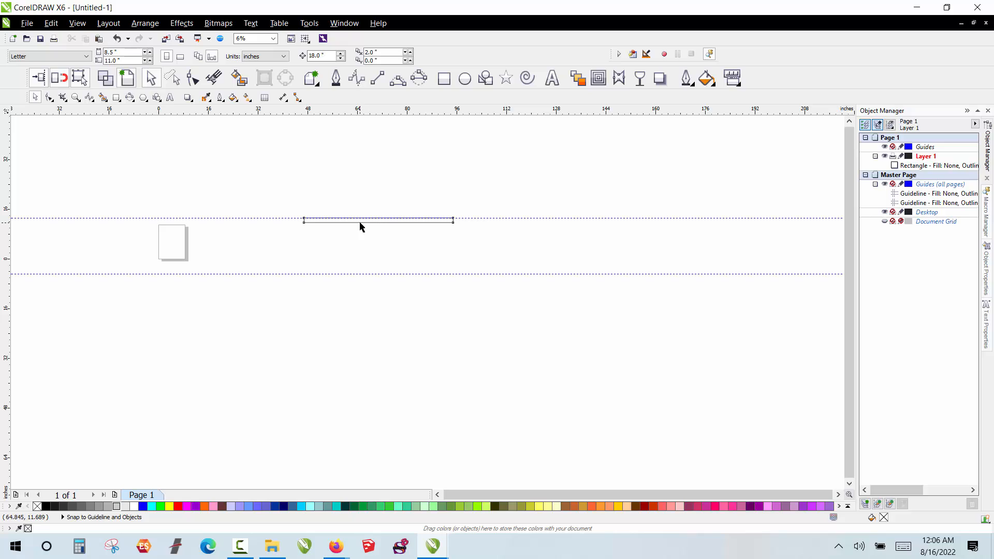
{"action": "left_click", "coordinate": [361, 223]}
{"action": "left_click_drag", "start_coordinate": [360, 222], "coordinate": [615, 231]}
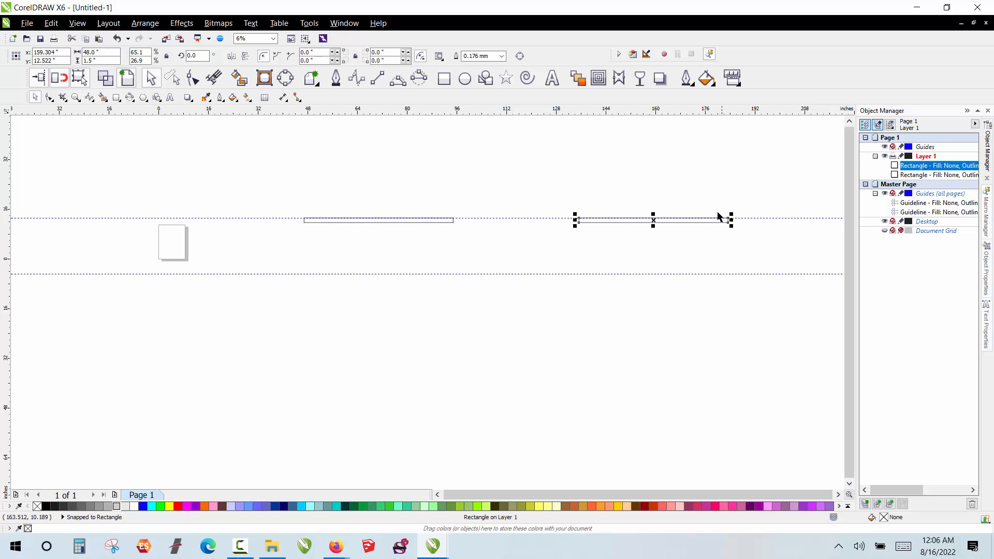
- Set the width of the duplicated rectangle to 5.5 inches
{"action": "scroll", "coordinate": [721, 218], "scroll_direction": "up", "scroll_amount": 1}
{"action": "left_click", "coordinate": [98, 53]}
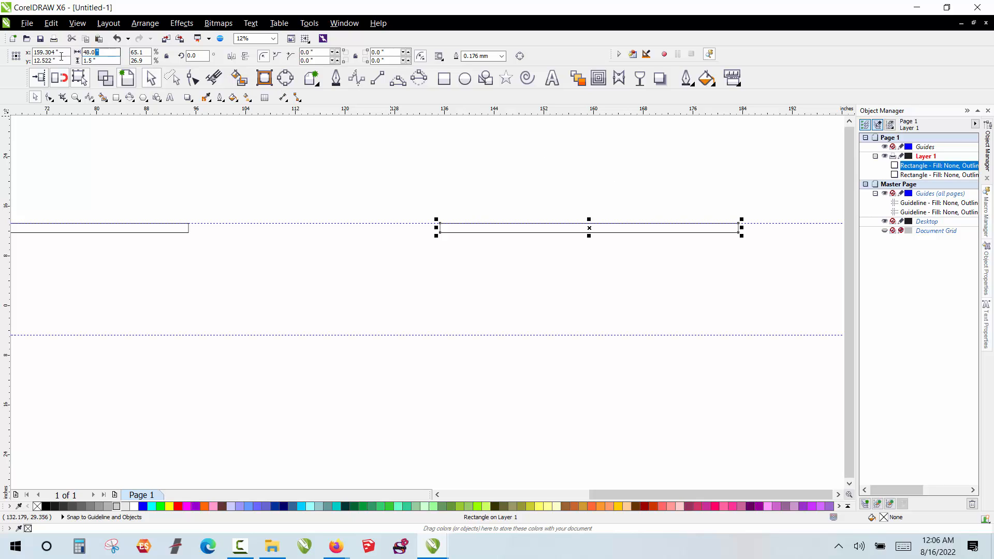
{"action": "type", "text": "5.5"}
{"action": "key", "text": "Return"}
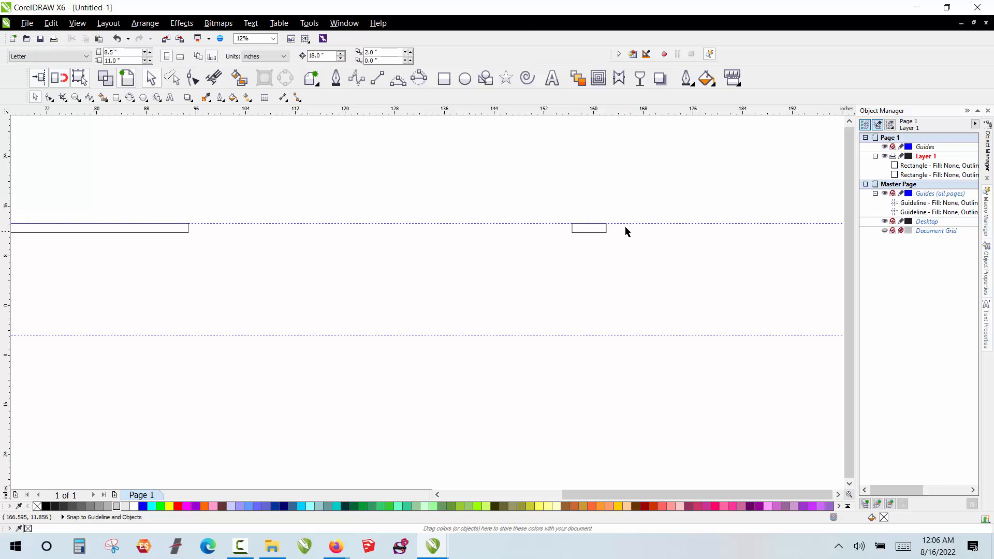
- Duplicate the 5.5-inch rectangle and snap the copy against its right edge along the upper guideline
{"action": "scroll", "coordinate": [619, 233], "scroll_direction": "up", "scroll_amount": 3}
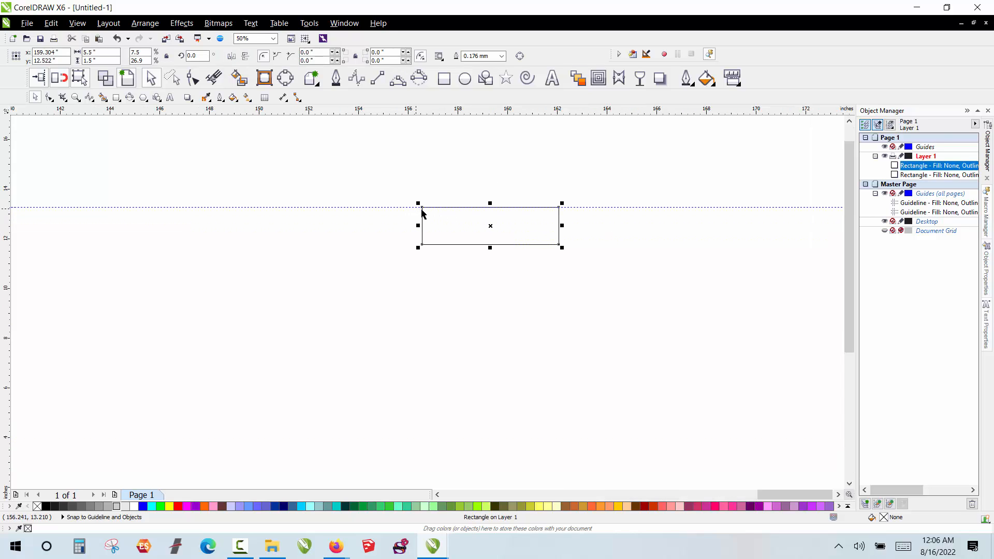
{"action": "left_click_drag", "start_coordinate": [421, 207], "coordinate": [560, 208]}
{"action": "left_click", "coordinate": [505, 164]}
- Move the pair of 5.5-inch rectangles about 26.5 inches left along the upper guideline, closer to the long rectangle
{"action": "scroll", "coordinate": [505, 164], "scroll_direction": "down", "scroll_amount": 3}
{"action": "scroll", "coordinate": [584, 270], "scroll_direction": "down", "scroll_amount": 2}
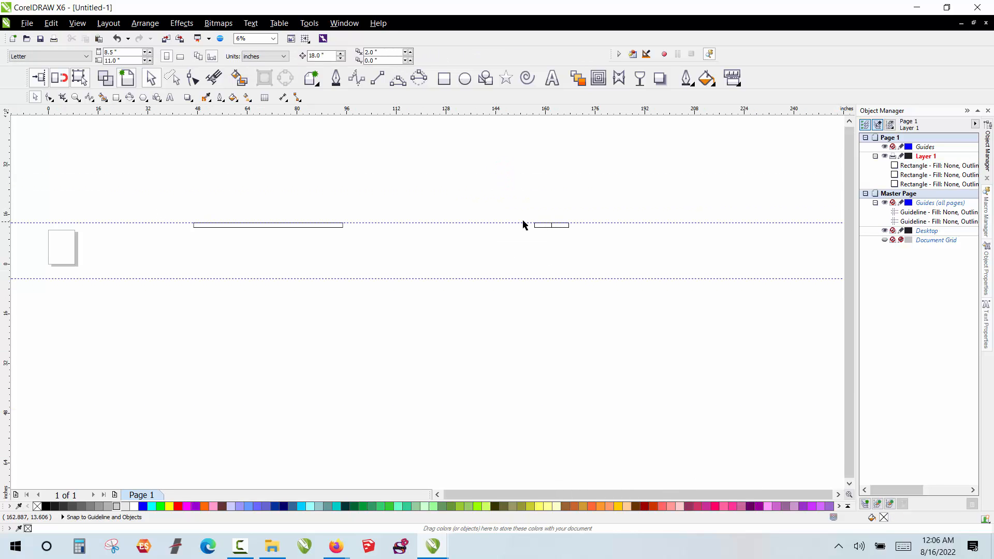
{"action": "left_click_drag", "start_coordinate": [508, 212], "coordinate": [199, 240]}
{"action": "scroll", "coordinate": [549, 223], "scroll_direction": "up", "scroll_amount": 1}
{"action": "scroll", "coordinate": [555, 225], "scroll_direction": "up", "scroll_amount": 1}
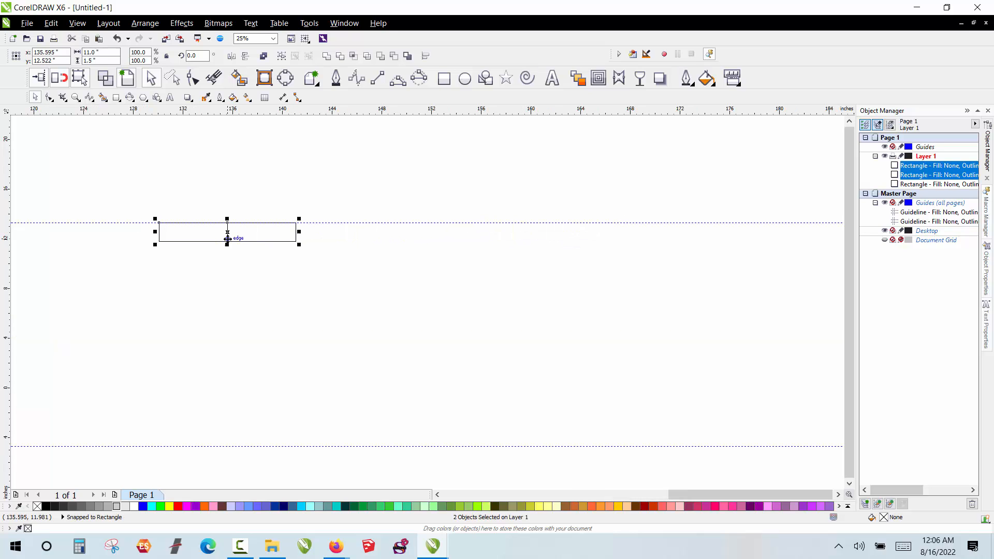
{"action": "scroll", "coordinate": [439, 246], "scroll_direction": "down", "scroll_amount": 1}
{"action": "scroll", "coordinate": [462, 213], "scroll_direction": "down", "scroll_amount": 1}
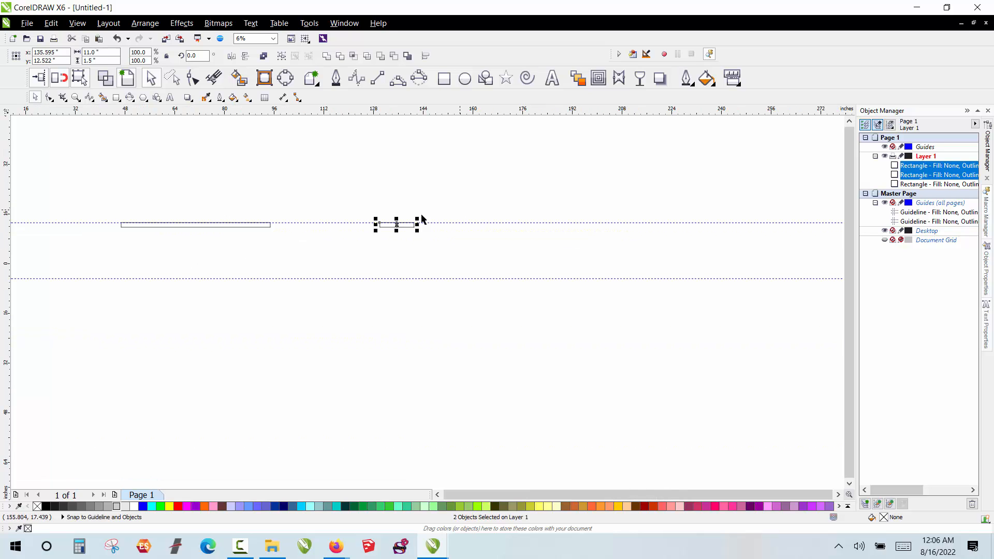
{"action": "left_click", "coordinate": [132, 227]}
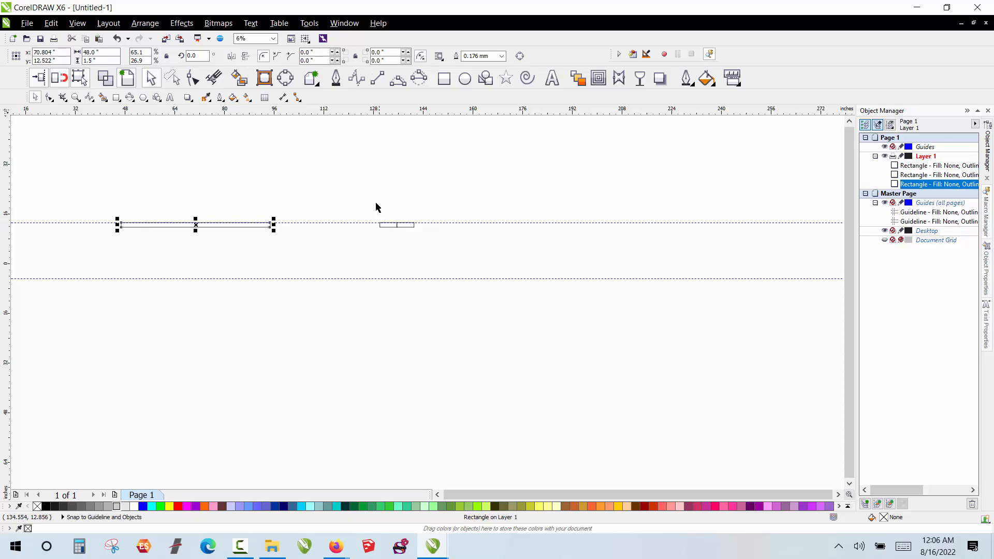
{"action": "left_click_drag", "start_coordinate": [365, 210], "coordinate": [441, 241]}
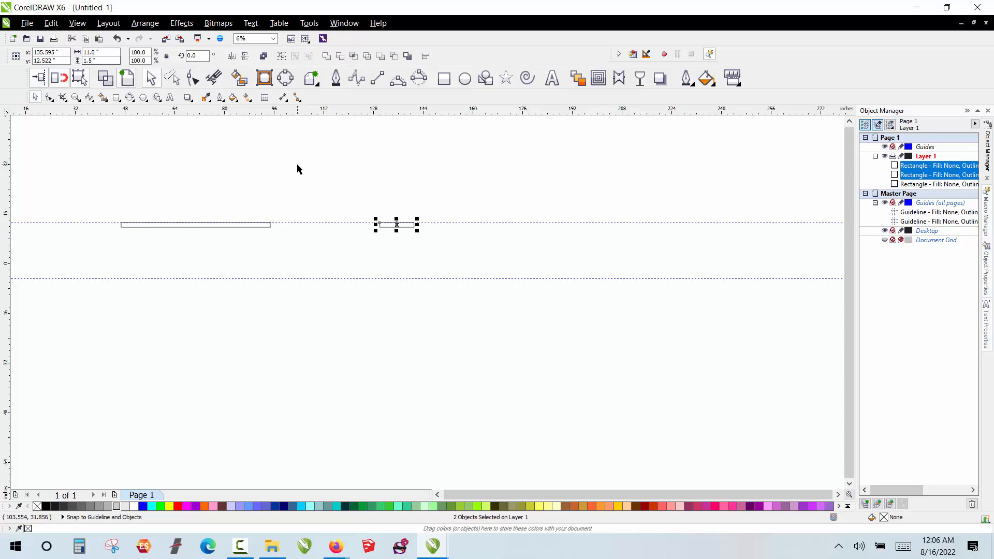
{"action": "left_click", "coordinate": [102, 229]}
{"action": "scroll", "coordinate": [102, 229], "scroll_direction": "up", "scroll_amount": 1}
{"action": "scroll", "coordinate": [399, 234], "scroll_direction": "down", "scroll_amount": 1}
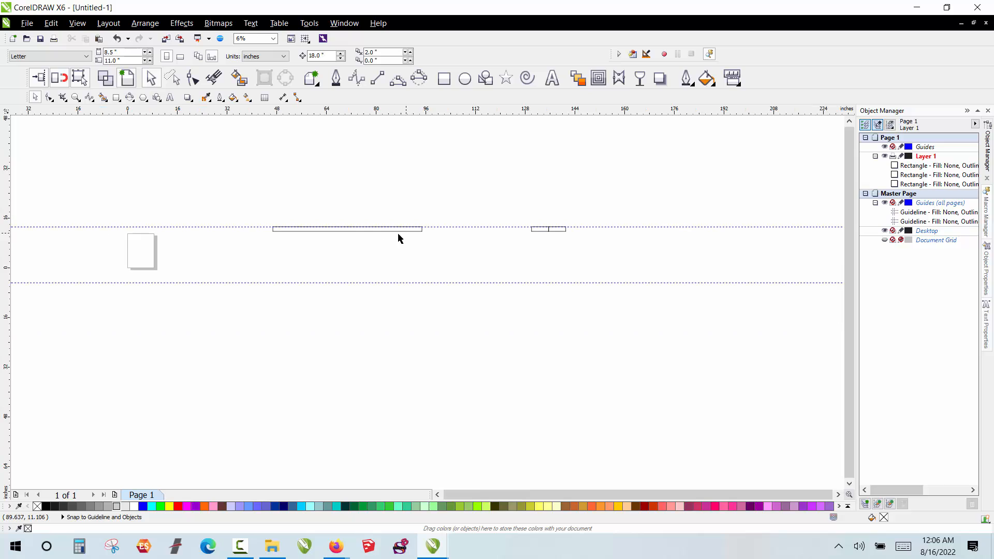
{"action": "scroll", "coordinate": [242, 228], "scroll_direction": "up", "scroll_amount": 1}
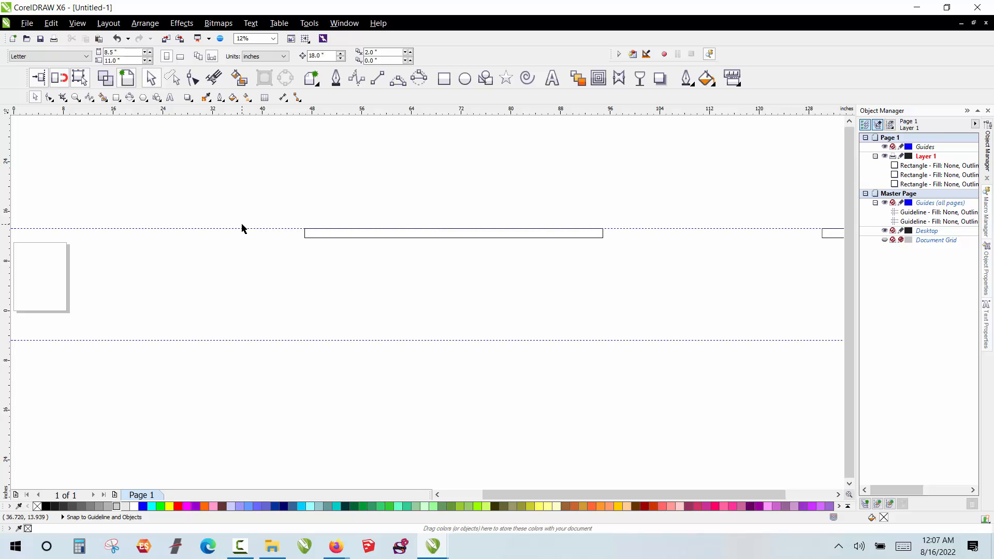
- Draw a tall vertical rectangle about 2.67 by 102.3 inches across both guidelines, between the page and the long rectangle
{"action": "left_click", "coordinate": [377, 78]}
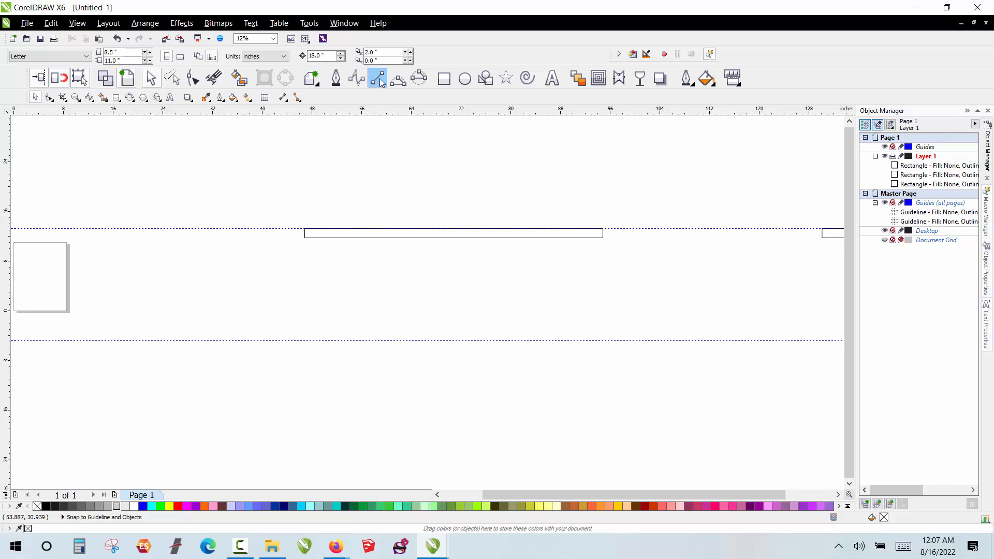
{"action": "scroll", "coordinate": [289, 193], "scroll_direction": "down", "scroll_amount": 2}
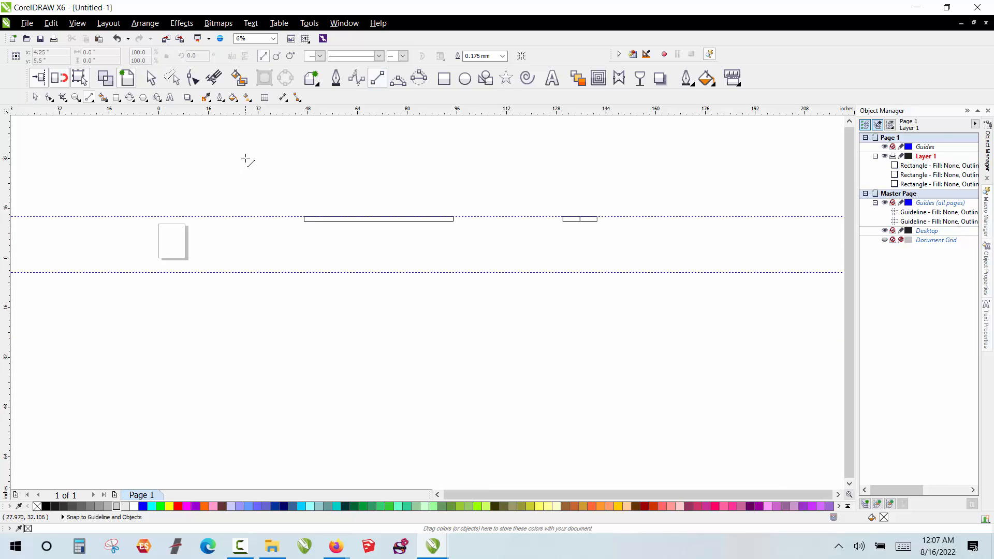
{"action": "left_click", "coordinate": [445, 79]}
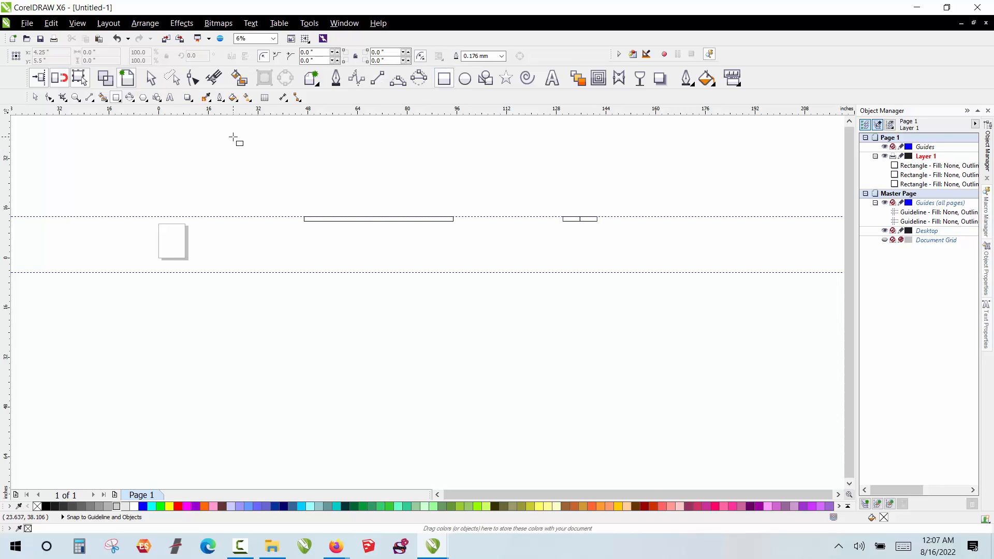
{"action": "left_click_drag", "start_coordinate": [237, 129], "coordinate": [244, 447]}
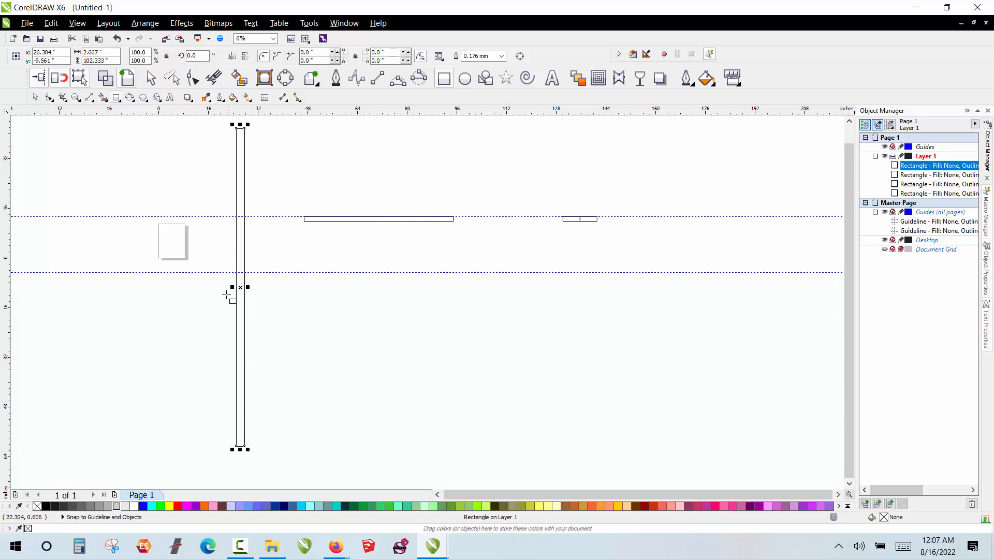
- Set the tall vertical rectangle's width to 0.625 inches and deselect it
{"action": "double_click", "coordinate": [93, 52]}
{"action": "type", "text": ".625"}
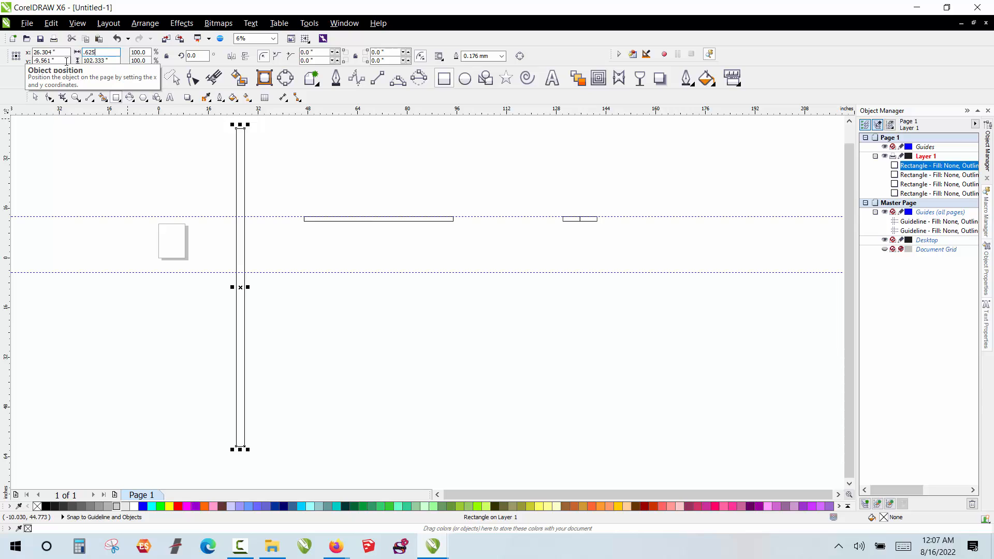
{"action": "key", "text": "Return"}
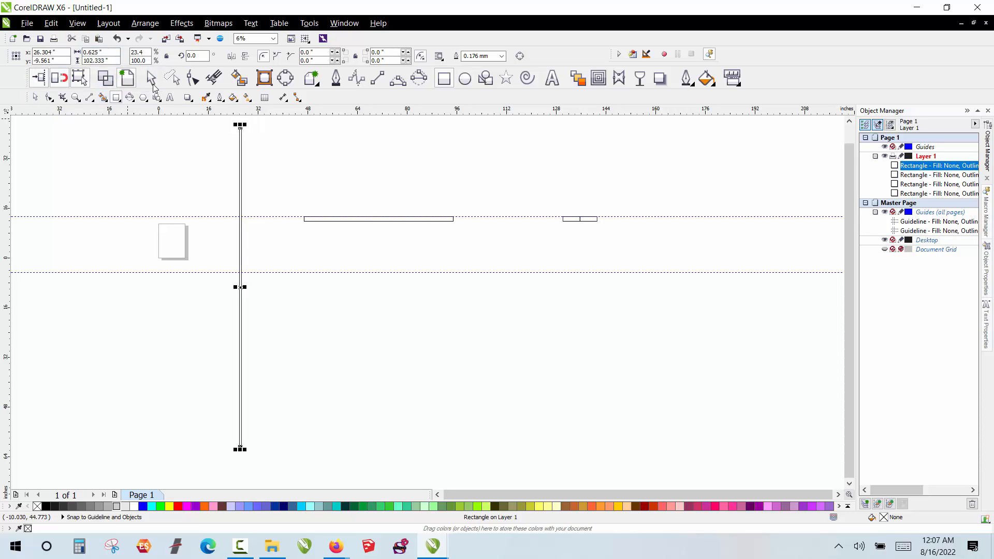
{"action": "left_click", "coordinate": [150, 79]}
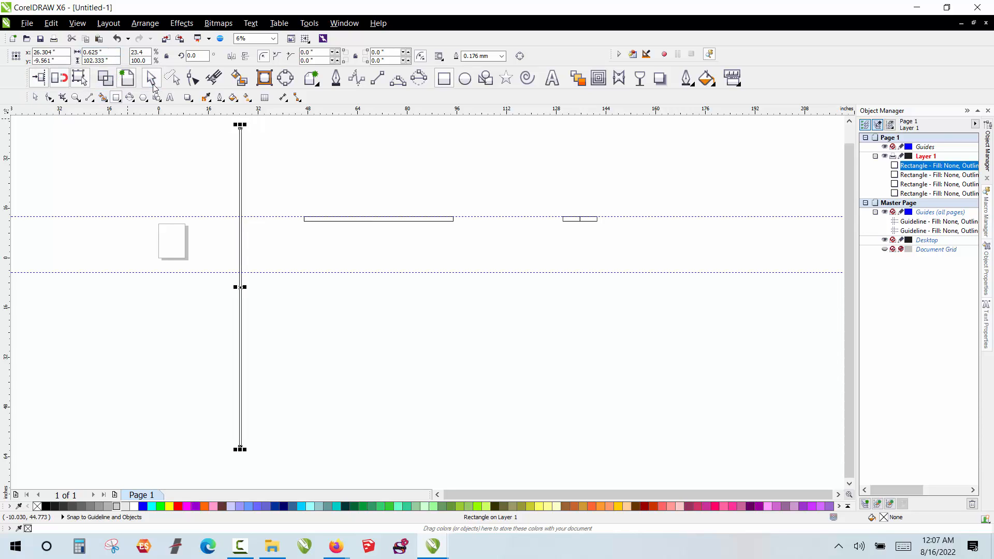
{"action": "left_click", "coordinate": [114, 159]}
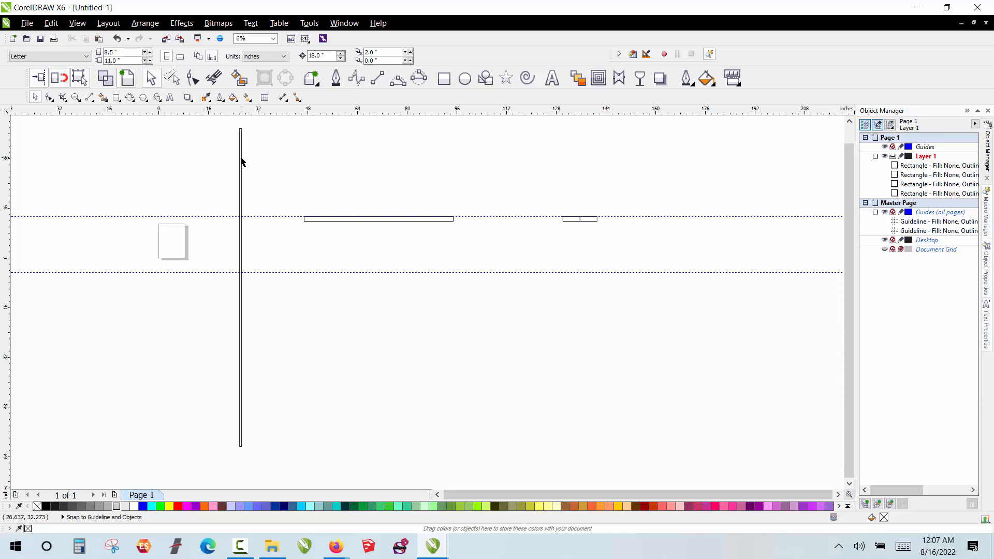
{"action": "left_click", "coordinate": [241, 162]}
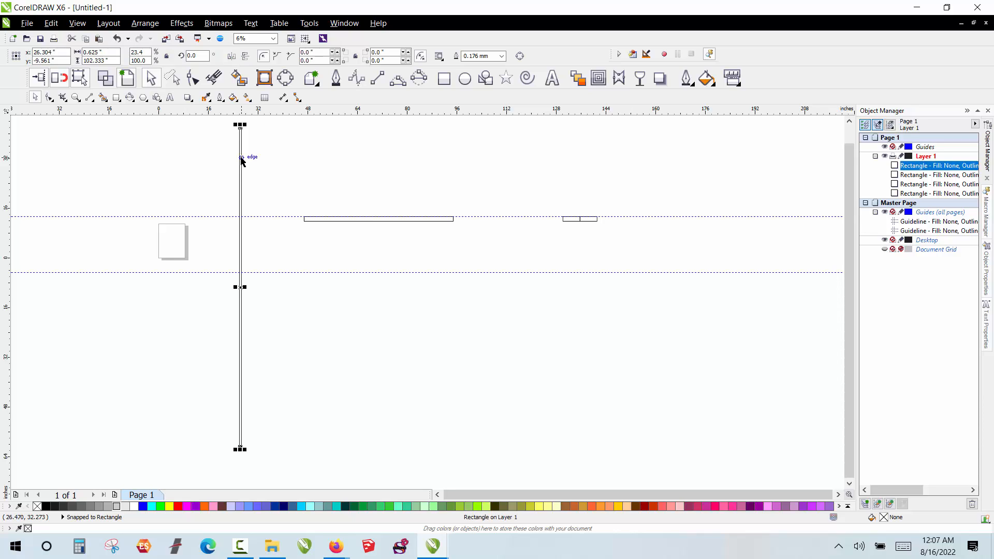
{"action": "left_click", "coordinate": [217, 173]}
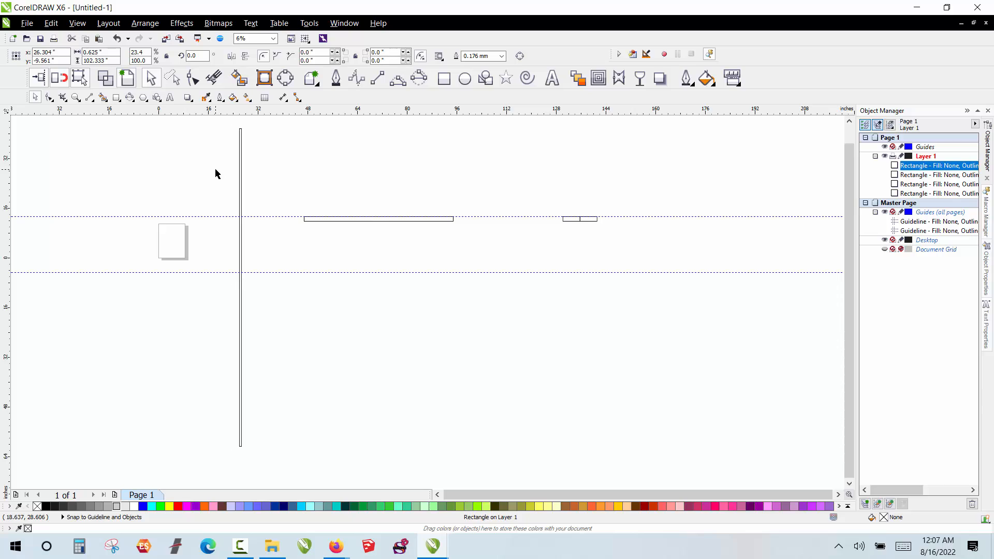
{"action": "left_click", "coordinate": [240, 164]}
{"action": "left_click", "coordinate": [201, 176]}
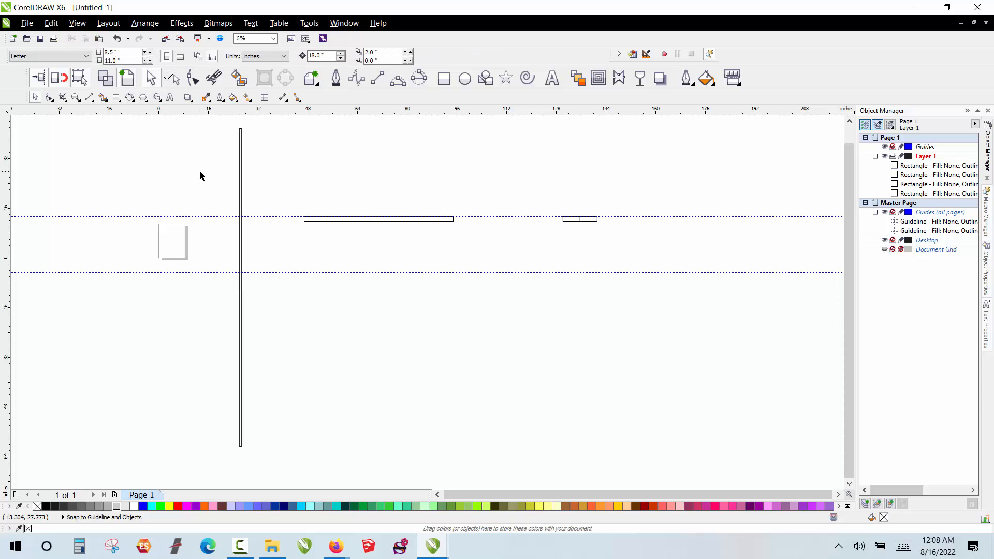
- Shorten the tall rectangle from its upper end to about 81.2 inches, and shift it about 3.5 inches right and 8.5 inches up
{"action": "left_click", "coordinate": [241, 186]}
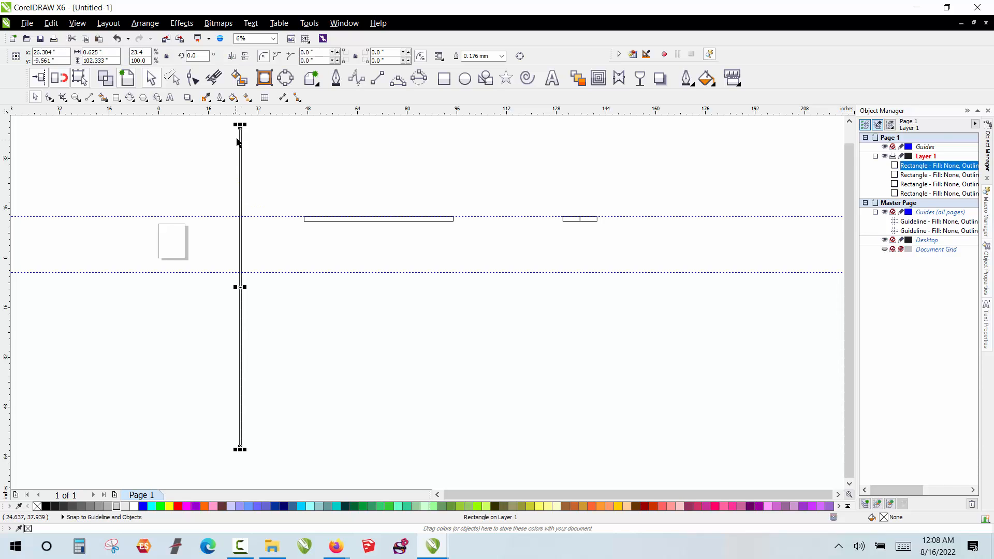
{"action": "left_click_drag", "start_coordinate": [242, 128], "coordinate": [241, 192]}
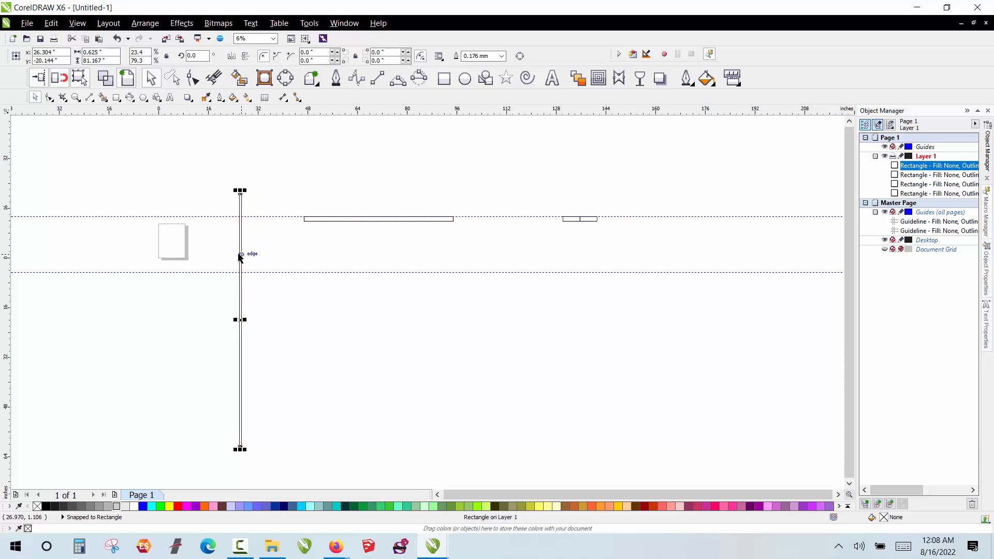
{"action": "left_click", "coordinate": [190, 195]}
{"action": "left_click", "coordinate": [240, 199]}
{"action": "left_click", "coordinate": [237, 202]}
{"action": "left_click", "coordinate": [241, 207]}
{"action": "left_click_drag", "start_coordinate": [242, 207], "coordinate": [253, 181]}
{"action": "left_click", "coordinate": [221, 193]}
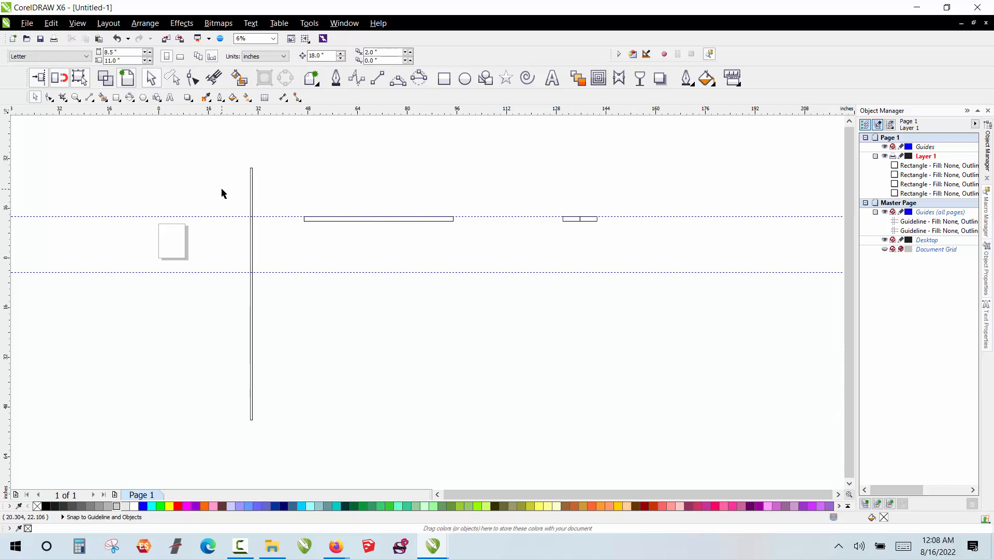
{"action": "left_click", "coordinate": [252, 199]}
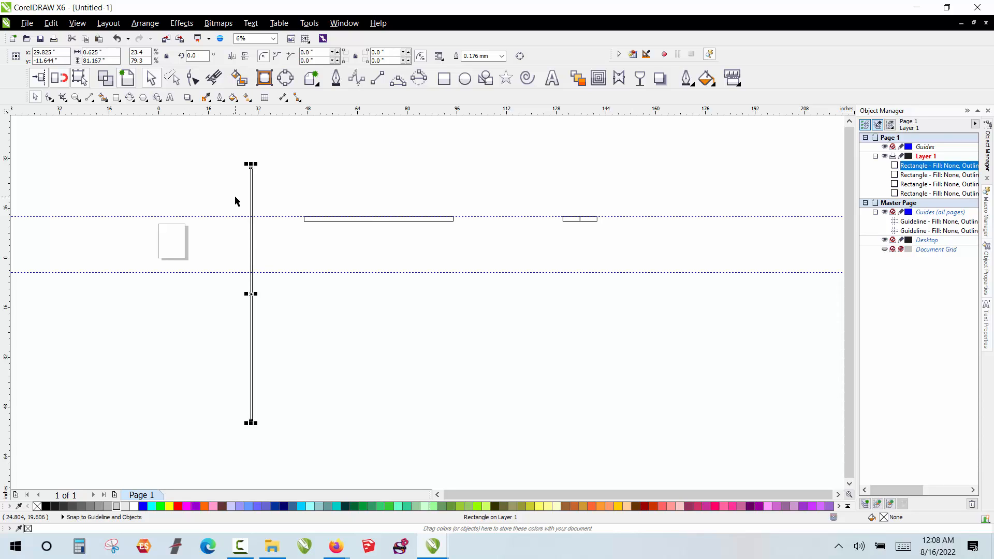
{"action": "left_click", "coordinate": [230, 200]}
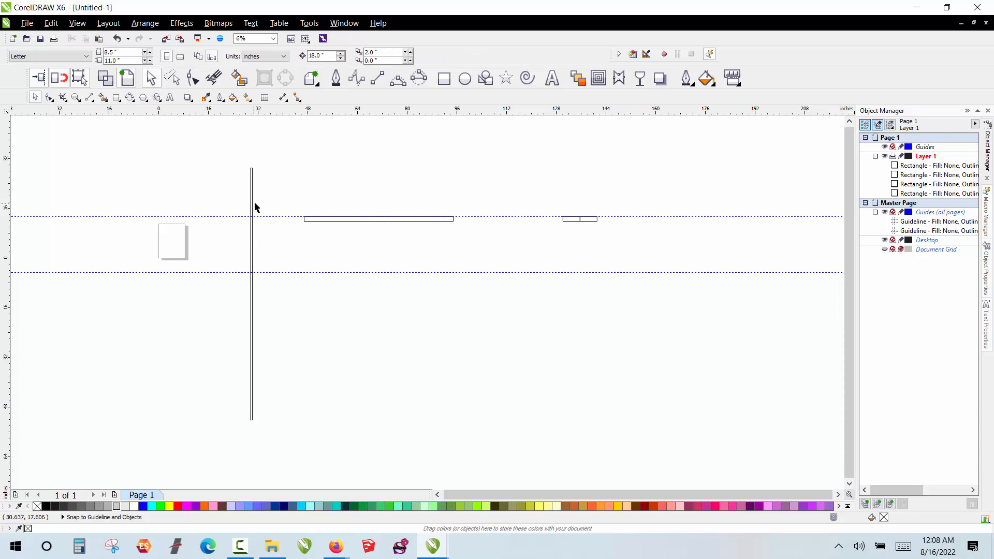
{"action": "left_click", "coordinate": [251, 209]}
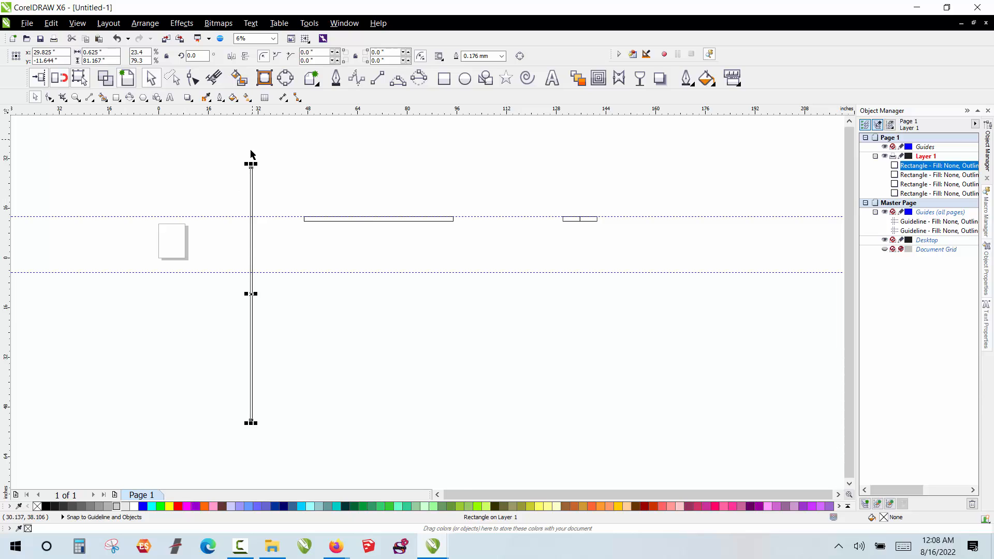
{"action": "scroll", "coordinate": [250, 155], "scroll_direction": "up", "scroll_amount": 1}
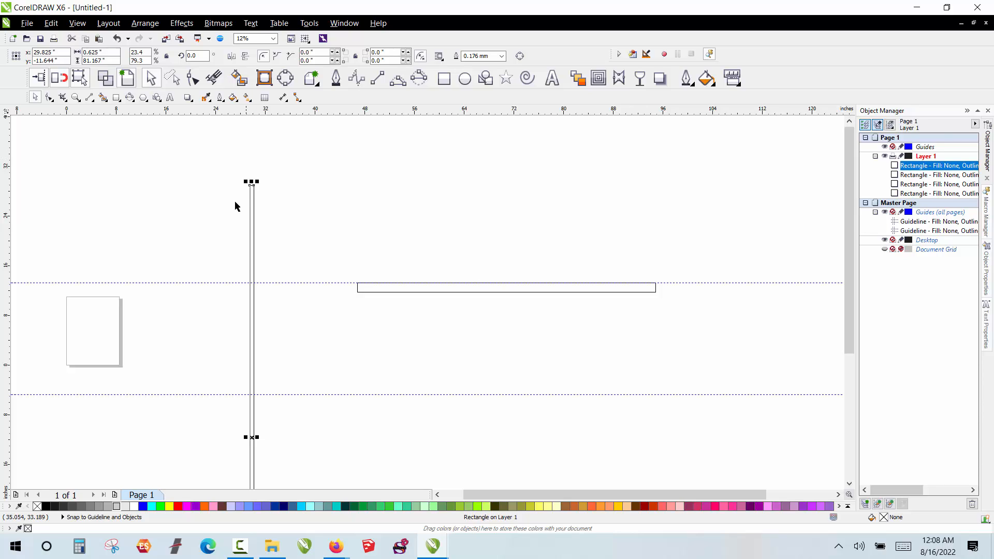
{"action": "scroll", "coordinate": [235, 202], "scroll_direction": "down", "scroll_amount": 1}
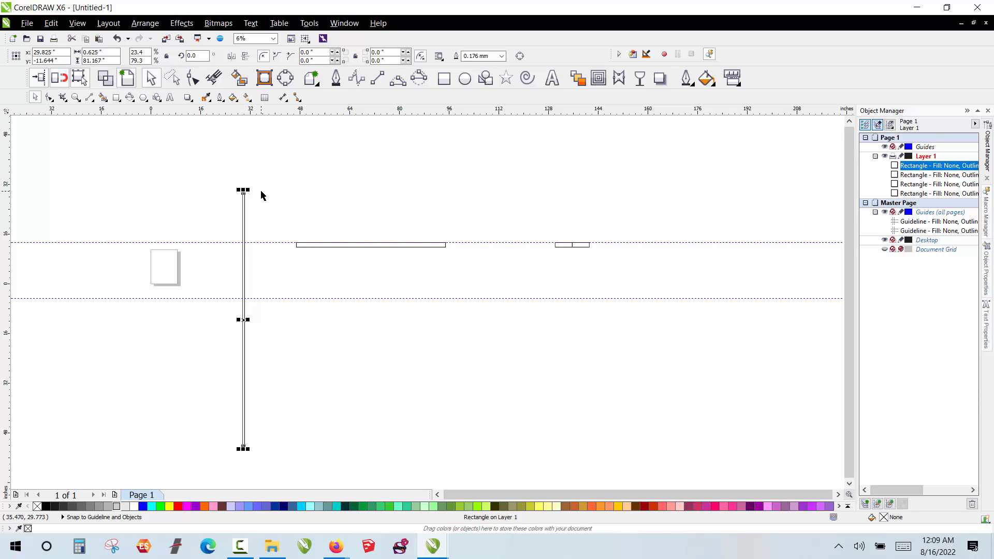
{"action": "left_click", "coordinate": [204, 199]}
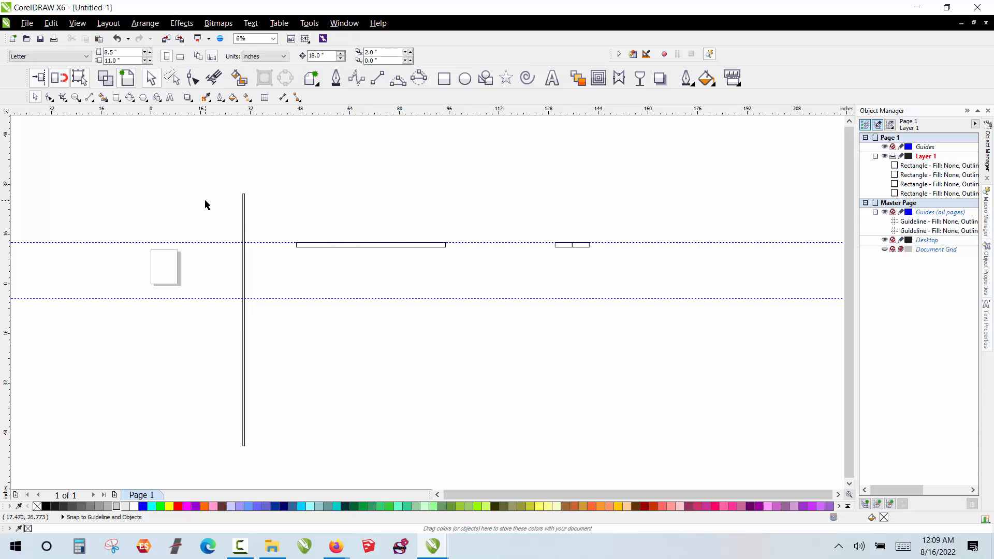
- Rotate the tall rectangle by -10 degrees and deselect it
{"action": "left_click", "coordinate": [243, 215]}
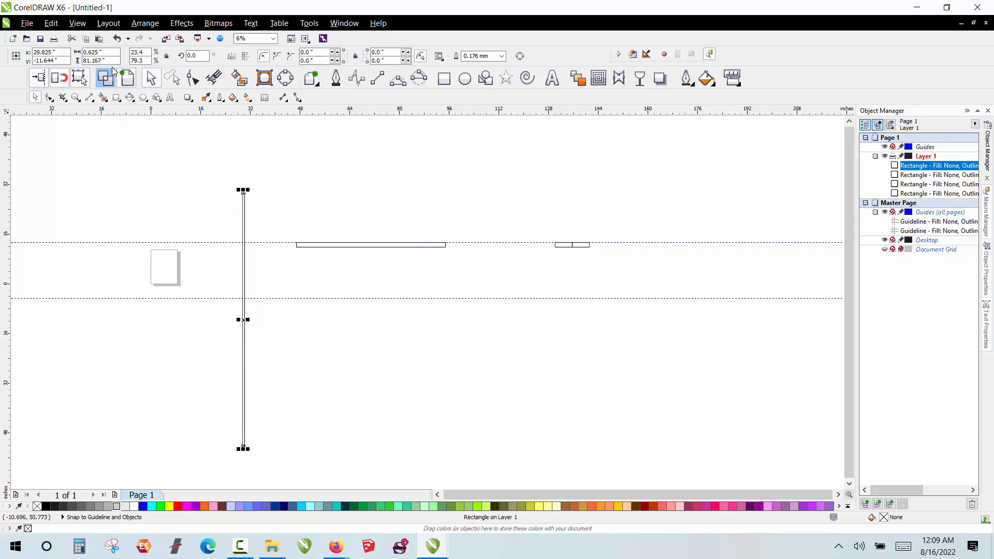
{"action": "triple_click", "coordinate": [200, 55]}
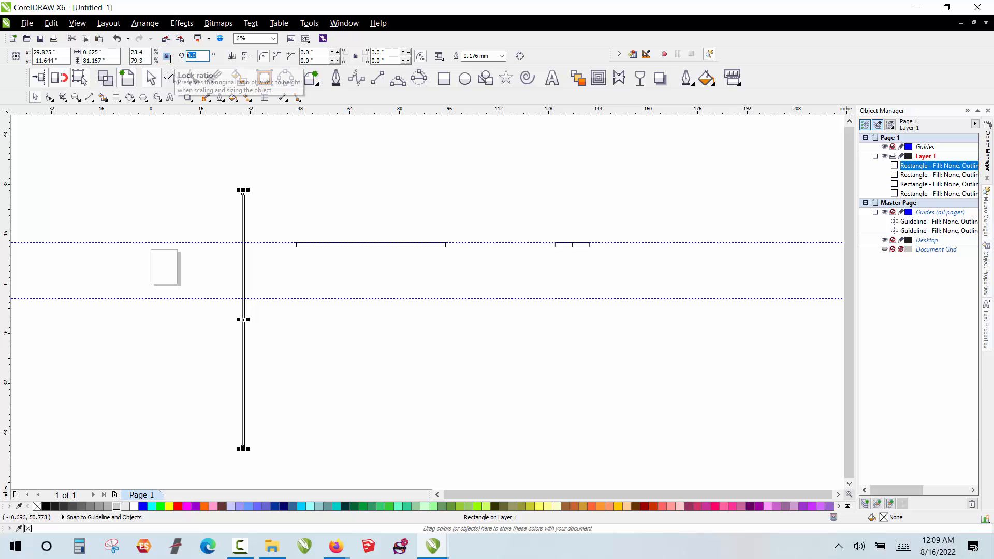
{"action": "type", "text": "-10"}
{"action": "key", "text": "Return"}
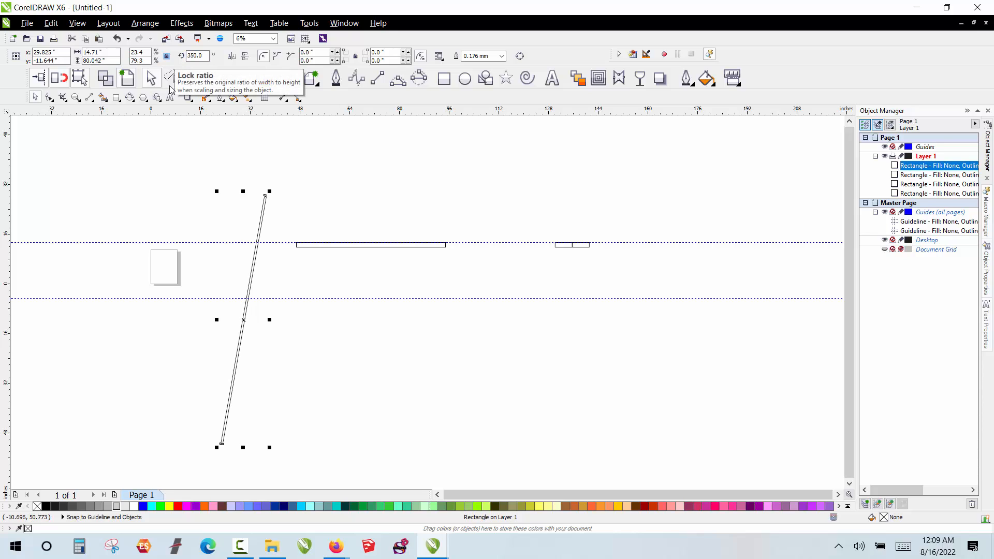
{"action": "left_click", "coordinate": [178, 202]}
- Move the slanted rectangle about 15 inches right so it crosses the long horizontal rectangle near its left end
{"action": "scroll", "coordinate": [272, 240], "scroll_direction": "up", "scroll_amount": 1}
{"action": "left_click", "coordinate": [244, 240]}
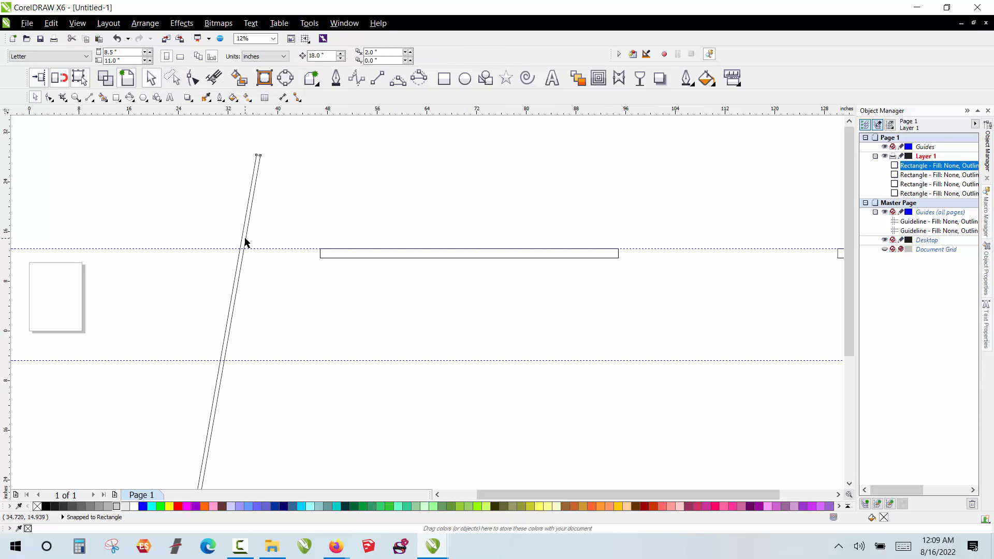
{"action": "scroll", "coordinate": [242, 239], "scroll_direction": "up", "scroll_amount": 1}
{"action": "scroll", "coordinate": [241, 240], "scroll_direction": "down", "scroll_amount": 1}
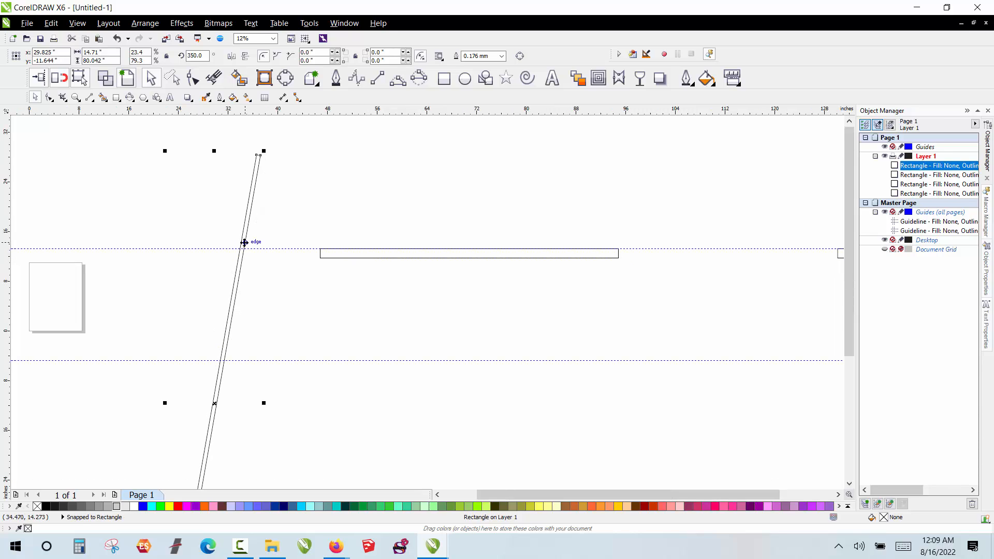
{"action": "left_click_drag", "start_coordinate": [243, 241], "coordinate": [340, 245]}
{"action": "left_click", "coordinate": [210, 331]}
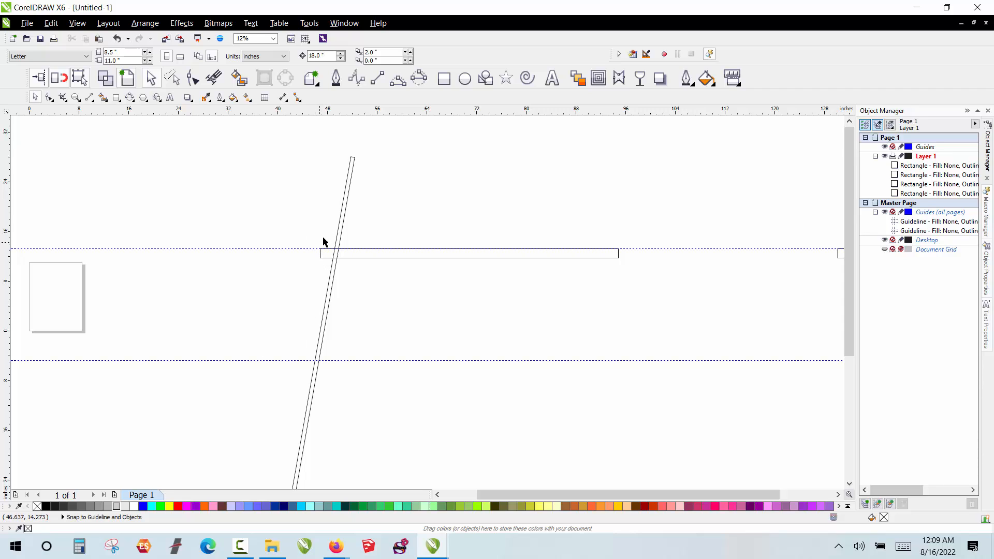
- Draw a small square about 1.08 inches wide just above the long rectangle, right of the slanted one
{"action": "scroll", "coordinate": [328, 239], "scroll_direction": "up", "scroll_amount": 4}
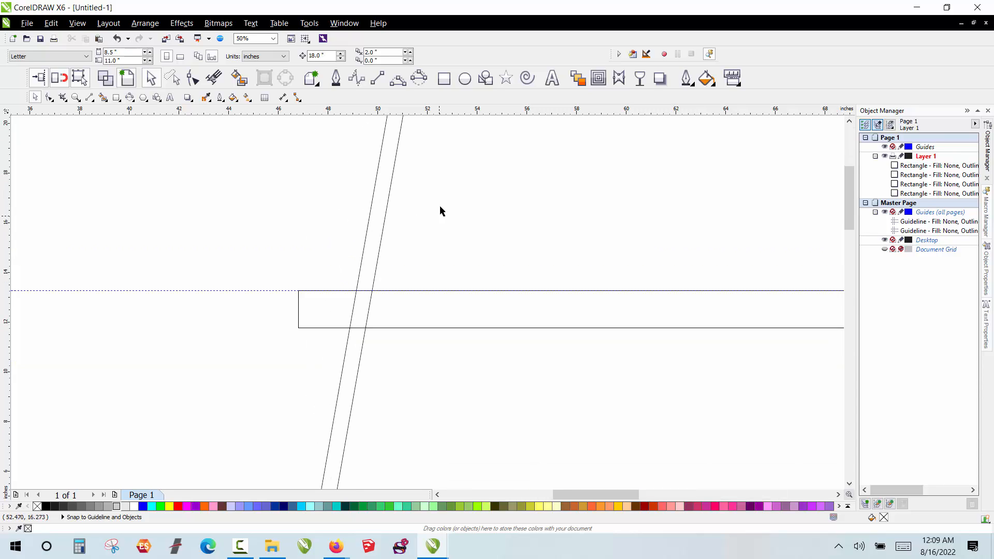
{"action": "scroll", "coordinate": [427, 150], "scroll_direction": "down", "scroll_amount": 2}
{"action": "left_click", "coordinate": [445, 79]}
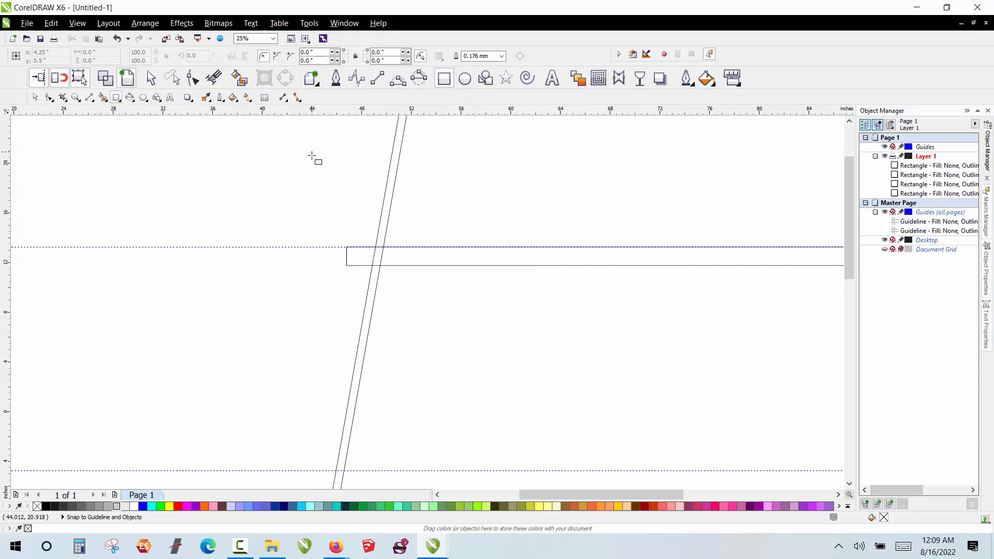
{"action": "left_click_drag", "start_coordinate": [405, 225], "coordinate": [419, 238]}
- Set the small square's width and height to 0.625 inches and deselect it
{"action": "double_click", "coordinate": [100, 51]}
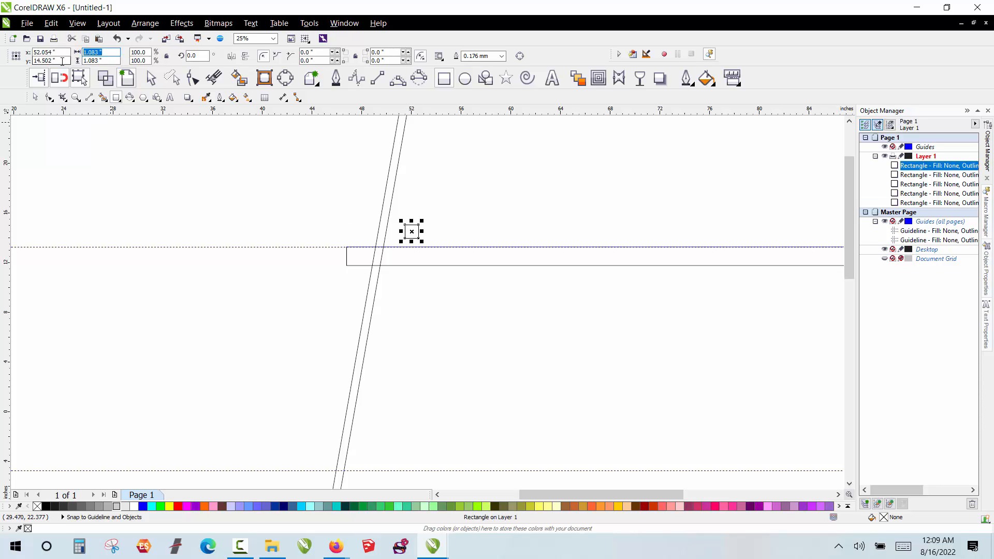
{"action": "type", "text": ".625"}
{"action": "key", "text": "Tab"}
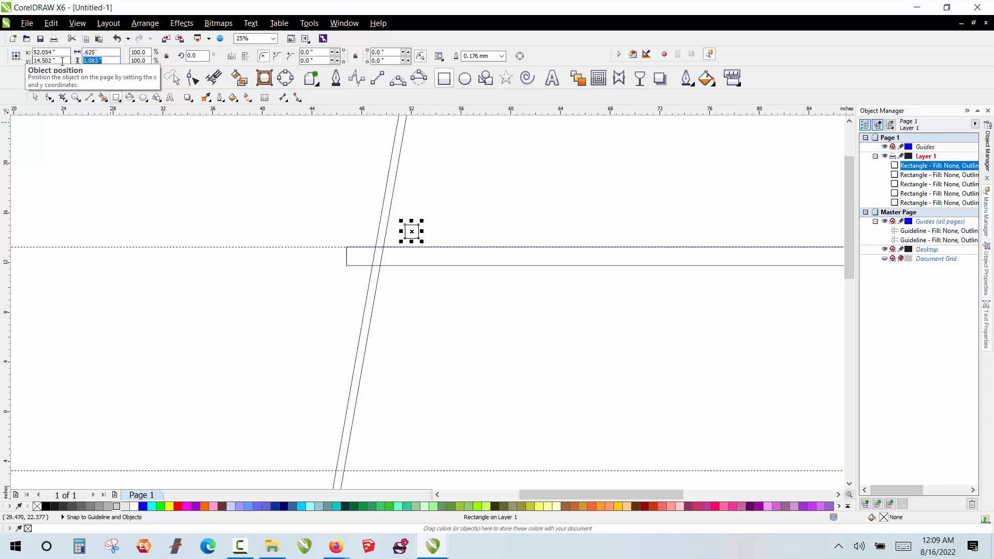
{"action": "type", "text": ".625"}
{"action": "key", "text": "Return"}
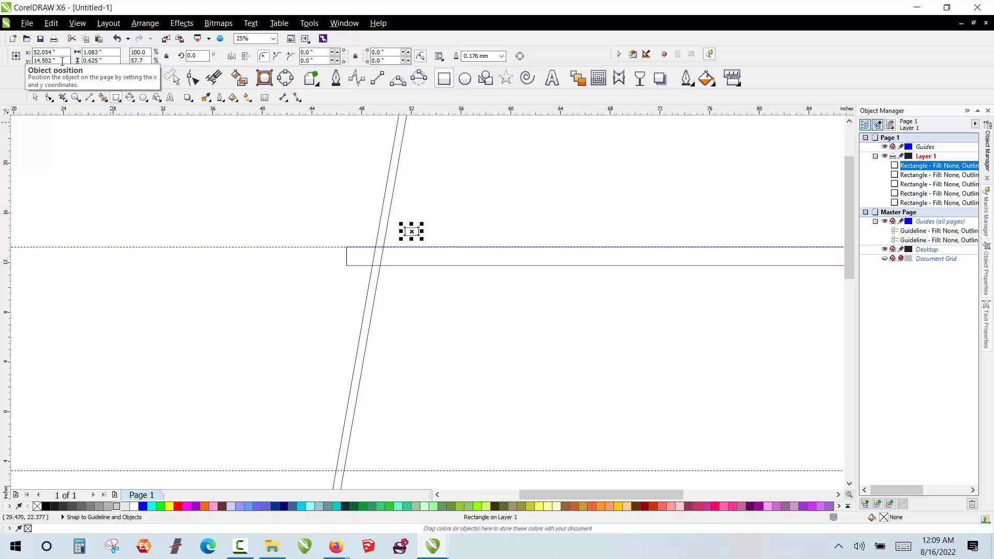
{"action": "double_click", "coordinate": [99, 52]}
{"action": "type", "text": ".625"}
{"action": "key", "text": "Return"}
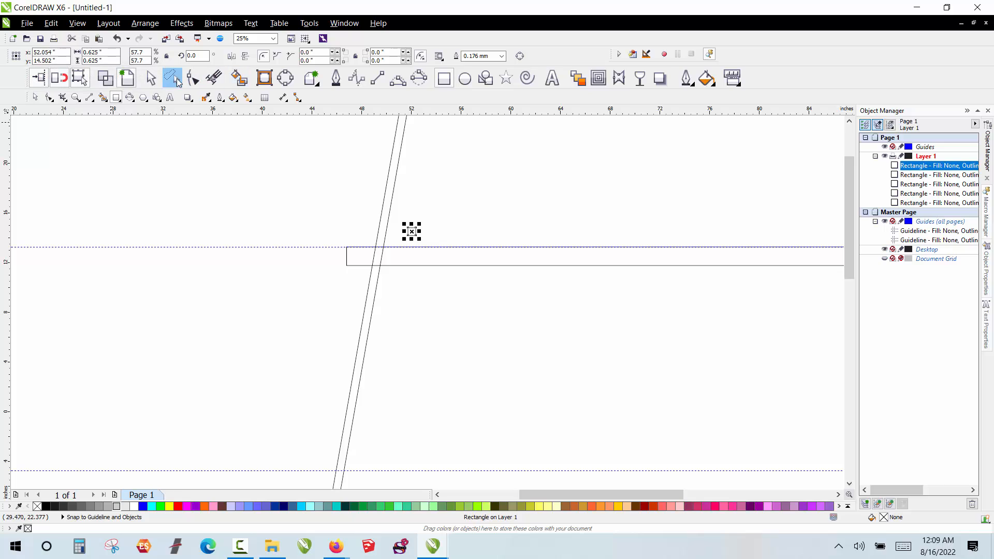
{"action": "left_click", "coordinate": [453, 235]}
- Snap the small square onto the long rectangle's upper edge where the slanted rectangle crosses it
{"action": "scroll", "coordinate": [451, 233], "scroll_direction": "up", "scroll_amount": 1}
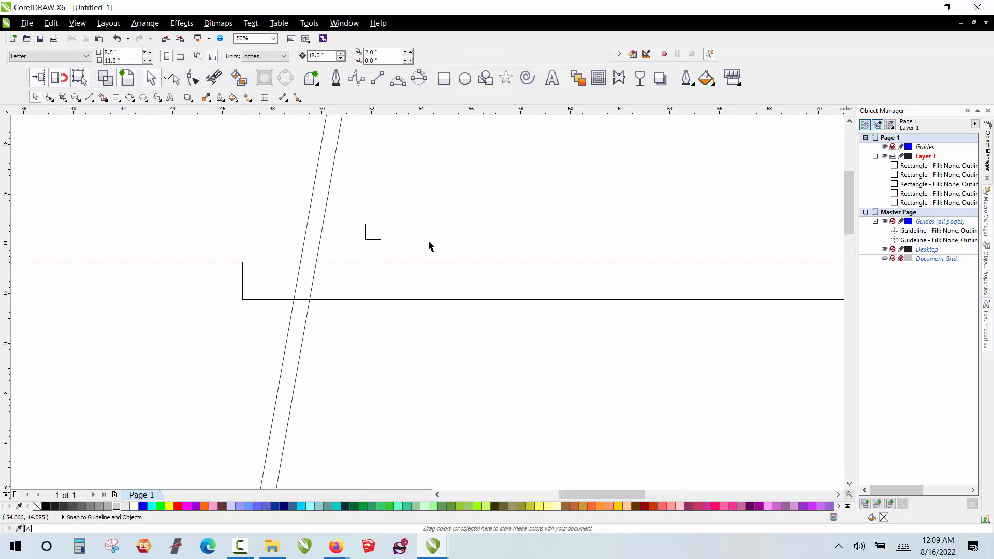
{"action": "scroll", "coordinate": [352, 256], "scroll_direction": "up", "scroll_amount": 1}
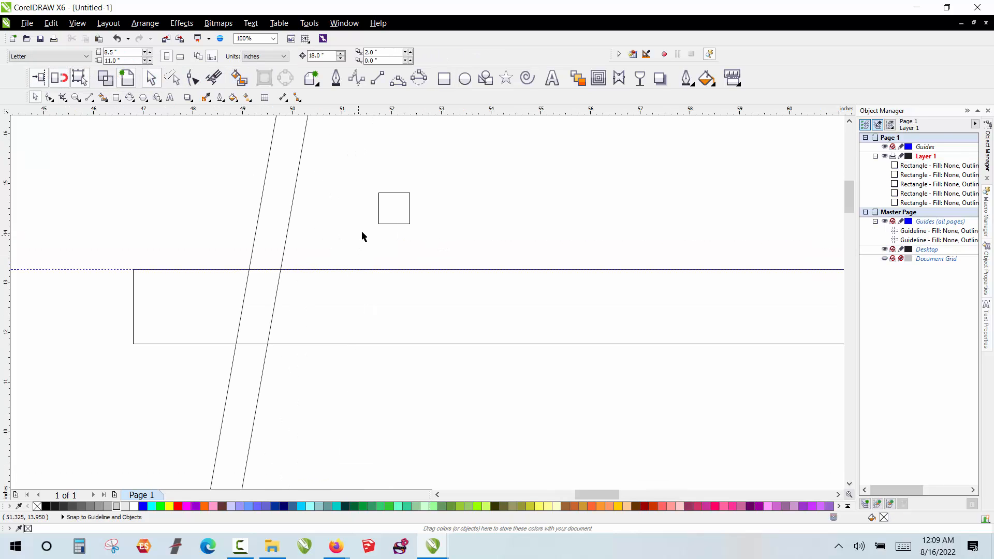
{"action": "left_click", "coordinate": [396, 224]}
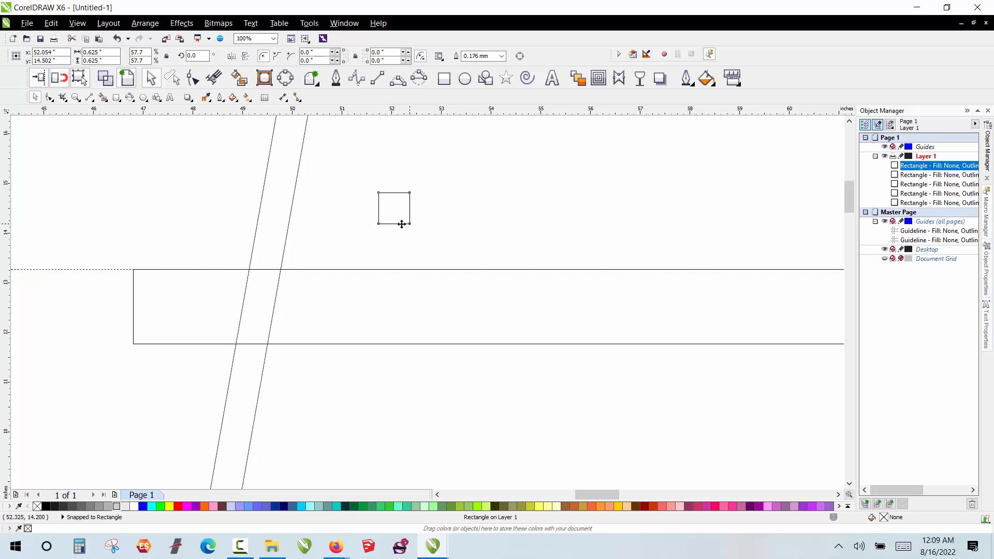
{"action": "left_click_drag", "start_coordinate": [402, 223], "coordinate": [273, 270]}
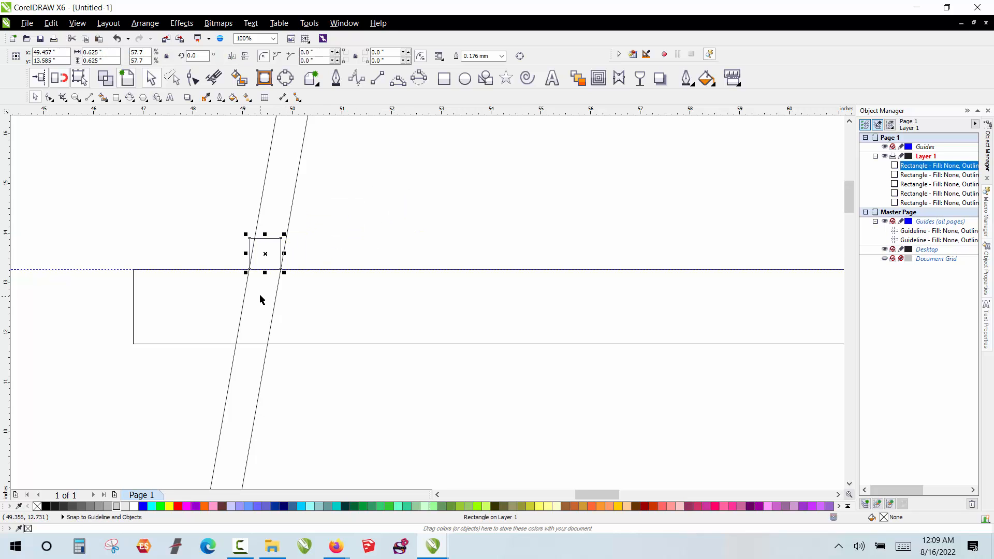
- Move the square's rotation center to its lower-right corner and rotate it 10 degrees clockwise to align with the slanted rectangle
{"action": "scroll", "coordinate": [259, 295], "scroll_direction": "up", "scroll_amount": 1}
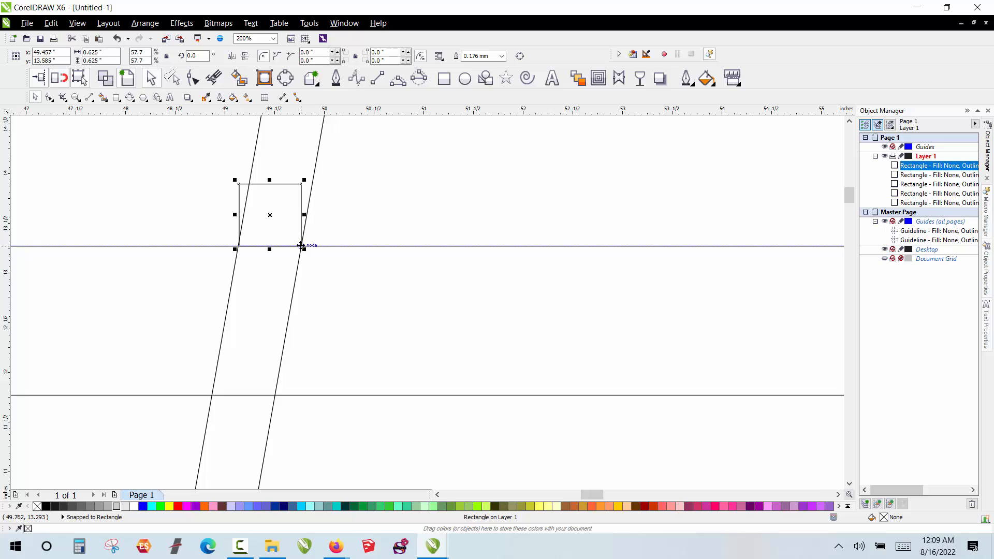
{"action": "left_click", "coordinate": [291, 201]}
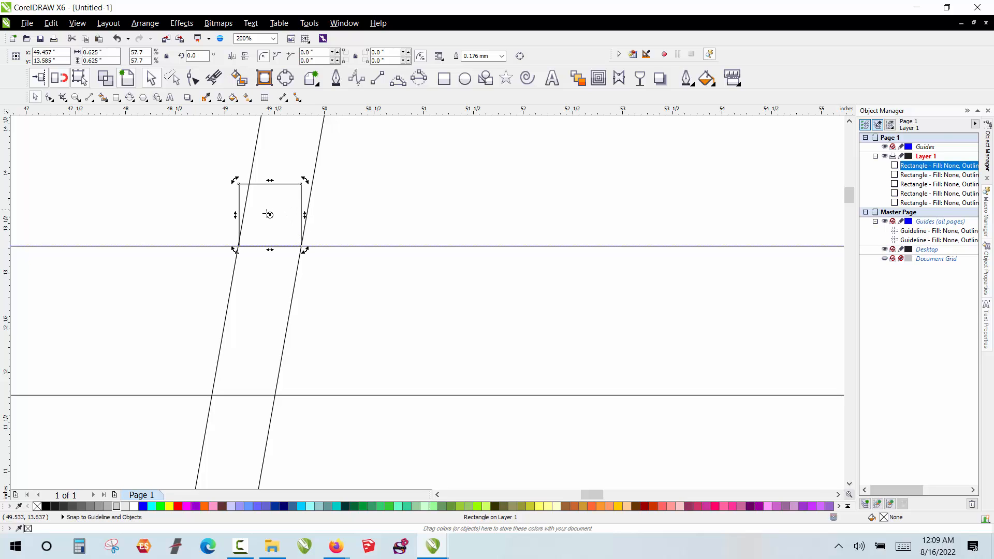
{"action": "left_click_drag", "start_coordinate": [270, 215], "coordinate": [301, 247]}
{"action": "left_click_drag", "start_coordinate": [301, 197], "coordinate": [314, 196]}
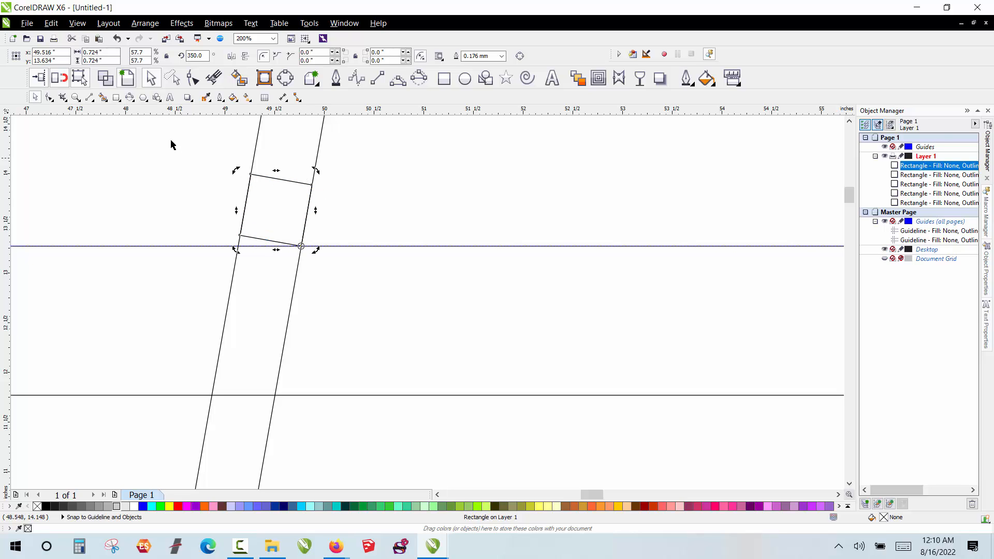
{"action": "left_click", "coordinate": [419, 164]}
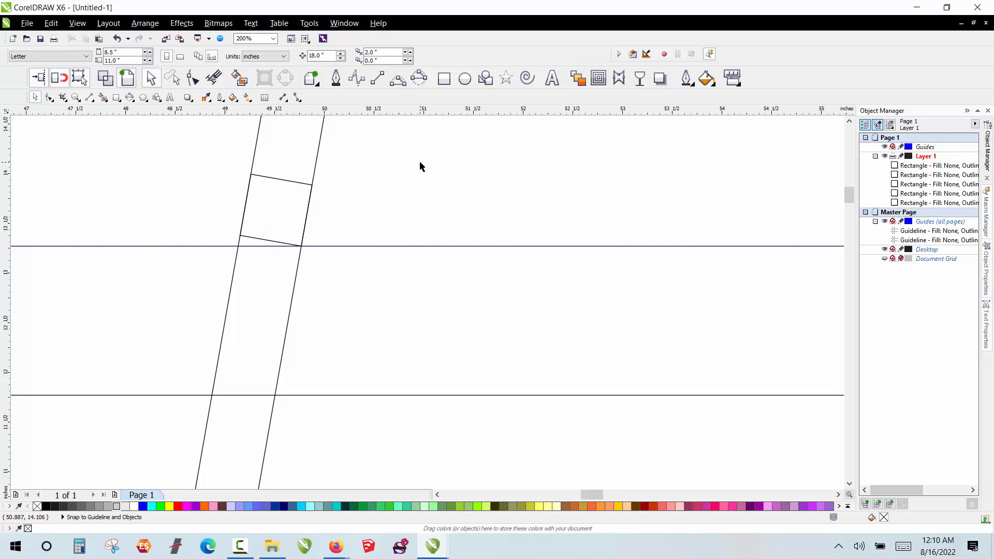
- Duplicate the tilted square and place the copy within the slanted rectangle, just under the long rectangle's lower edge
{"action": "scroll", "coordinate": [404, 163], "scroll_direction": "down", "scroll_amount": 2}
{"action": "left_click", "coordinate": [363, 183]}
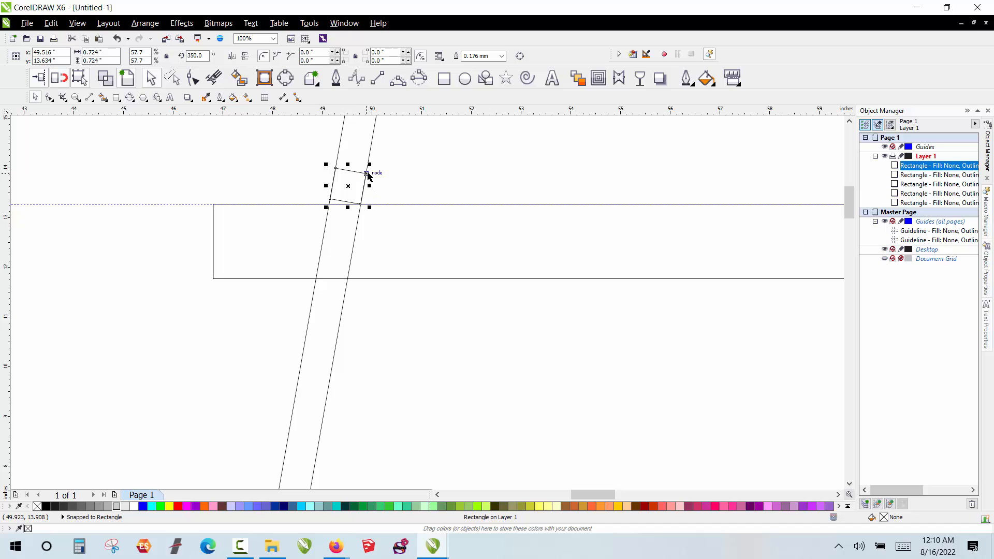
{"action": "left_click_drag", "start_coordinate": [366, 174], "coordinate": [346, 265]}
{"action": "scroll", "coordinate": [328, 275], "scroll_direction": "up", "scroll_amount": 2}
{"action": "left_click", "coordinate": [261, 315]}
{"action": "scroll", "coordinate": [262, 315], "scroll_direction": "down", "scroll_amount": 4}
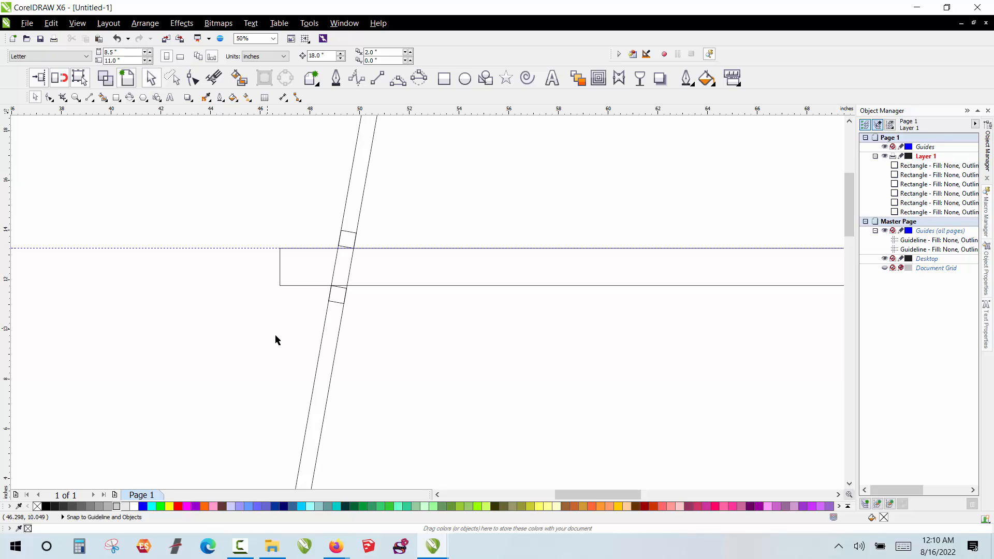
{"action": "scroll", "coordinate": [298, 333], "scroll_direction": "down", "scroll_amount": 1}
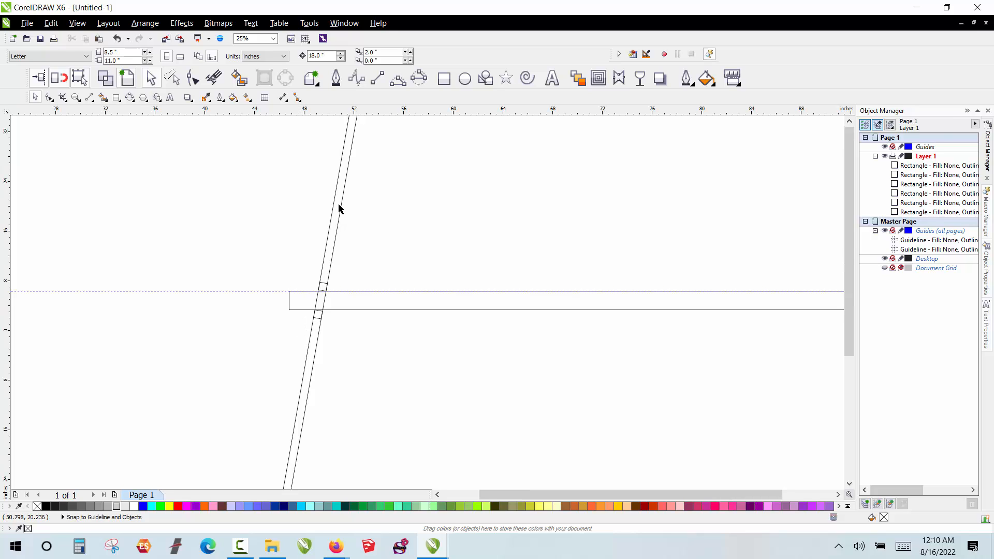
- Convert the slanted rectangle to curves and move its two lower corner nodes up so the end meets the lower guideline
{"action": "scroll", "coordinate": [339, 208], "scroll_direction": "down", "scroll_amount": 1}
{"action": "scroll", "coordinate": [343, 200], "scroll_direction": "down", "scroll_amount": 1}
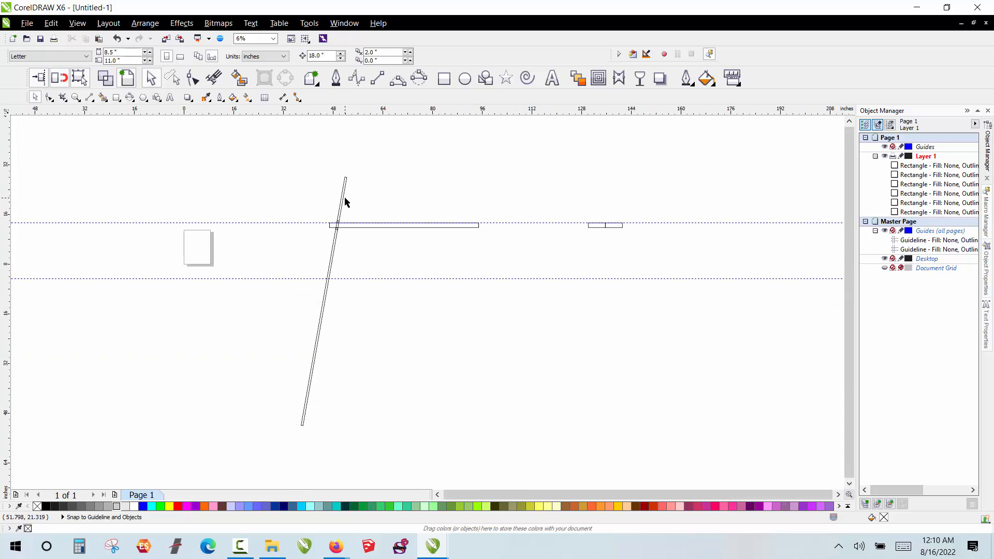
{"action": "left_click", "coordinate": [313, 364]}
{"action": "key", "text": "ctrl+q"}
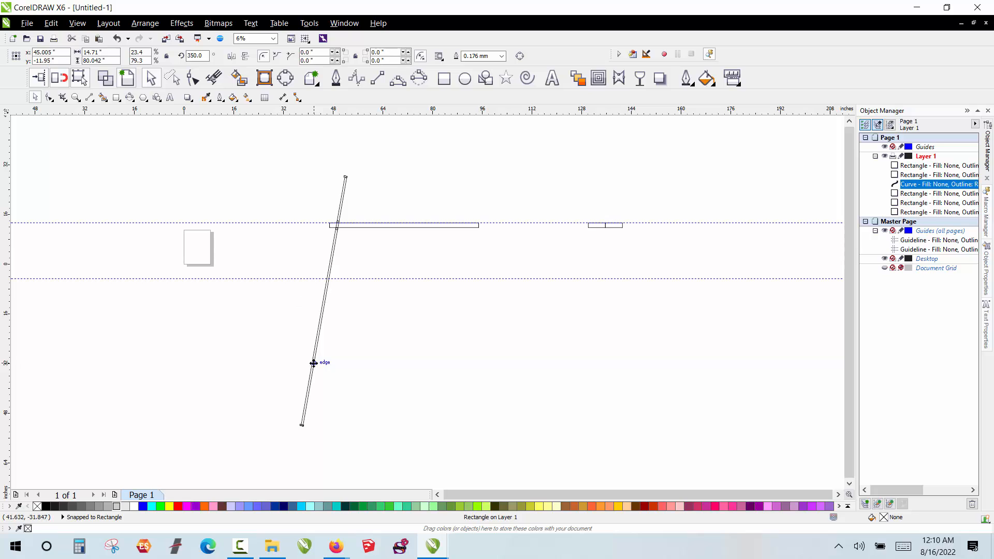
{"action": "key", "text": "F10"}
{"action": "left_click", "coordinate": [302, 426]}
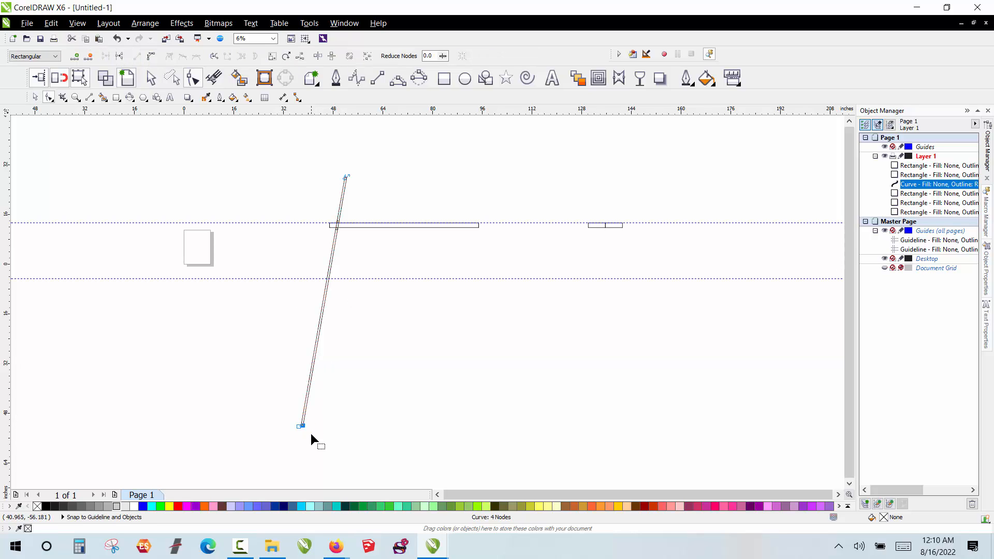
{"action": "left_click_drag", "start_coordinate": [304, 425], "coordinate": [329, 281]}
{"action": "scroll", "coordinate": [329, 280], "scroll_direction": "up", "scroll_amount": 4}
{"action": "scroll", "coordinate": [330, 284], "scroll_direction": "up", "scroll_amount": 2}
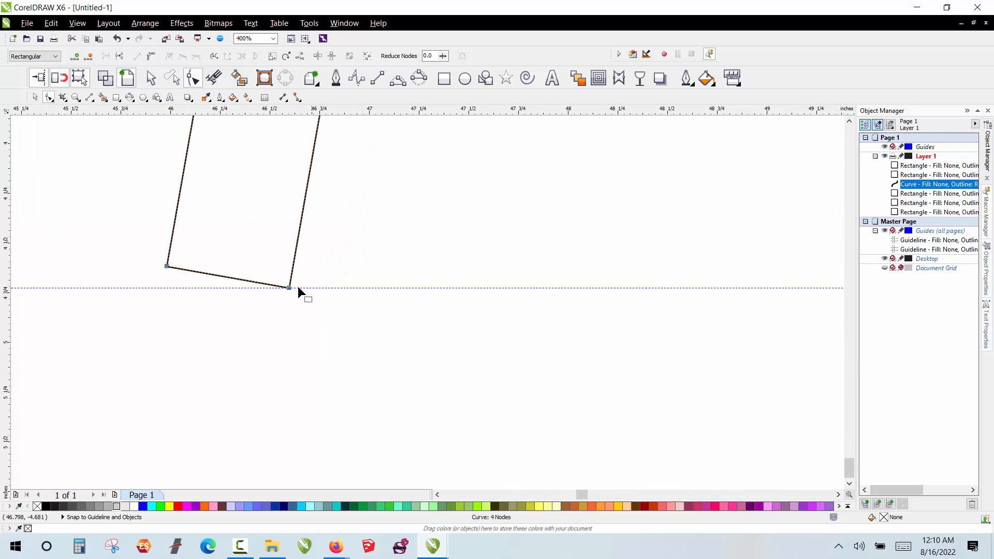
{"action": "left_click", "coordinate": [151, 80]}
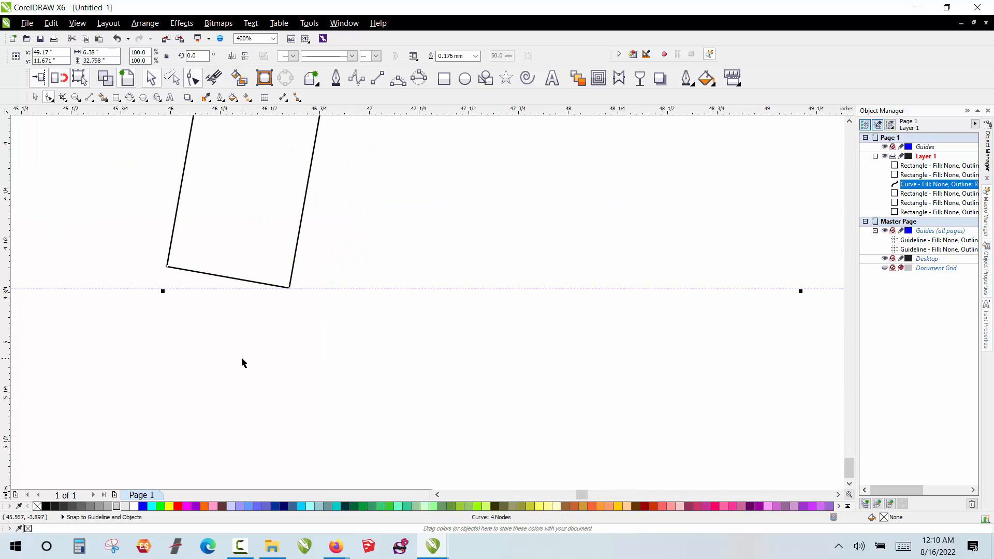
{"action": "left_click", "coordinate": [360, 293]}
{"action": "scroll", "coordinate": [346, 298], "scroll_direction": "down", "scroll_amount": 5}
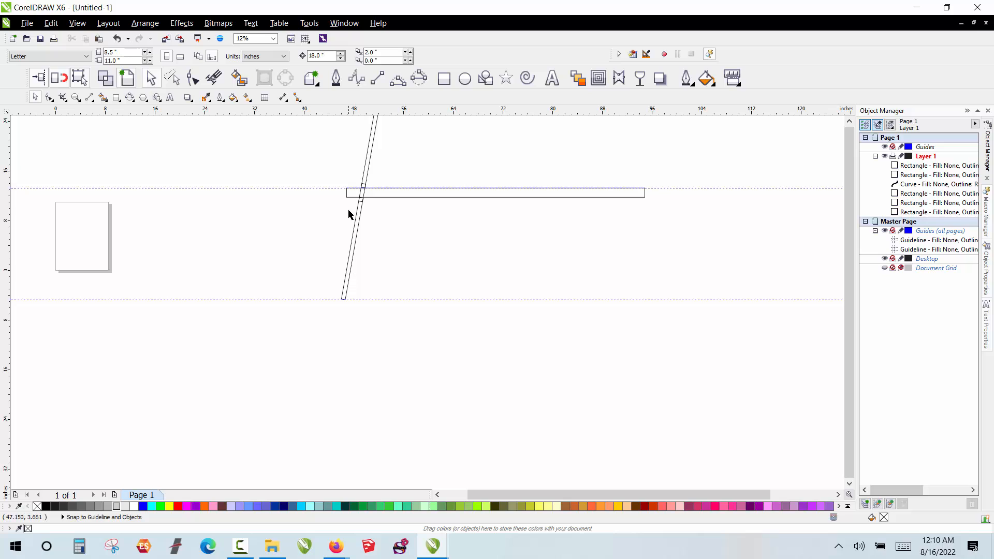
- Shorten the slanted board's upper end by moving its two end nodes down to the top edge of the upper small square
{"action": "scroll", "coordinate": [417, 147], "scroll_direction": "up", "scroll_amount": 1}
{"action": "scroll", "coordinate": [282, 238], "scroll_direction": "up", "scroll_amount": 1}
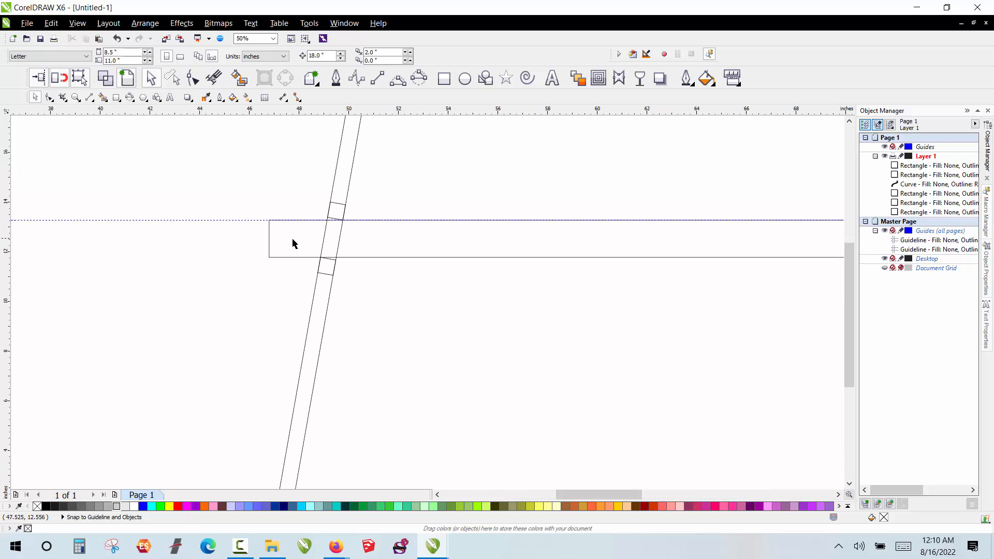
{"action": "scroll", "coordinate": [332, 261], "scroll_direction": "down", "scroll_amount": 1}
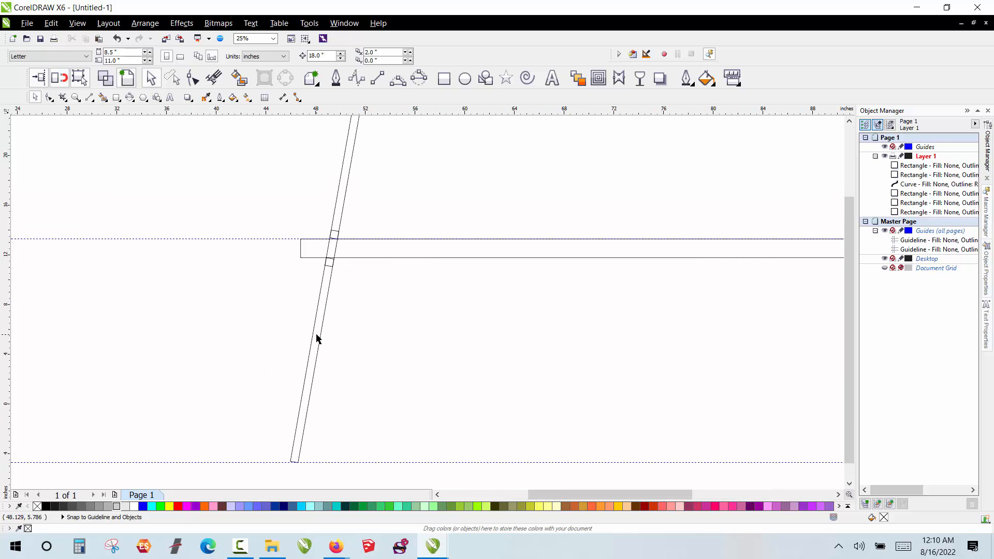
{"action": "scroll", "coordinate": [318, 336], "scroll_direction": "down", "scroll_amount": 1}
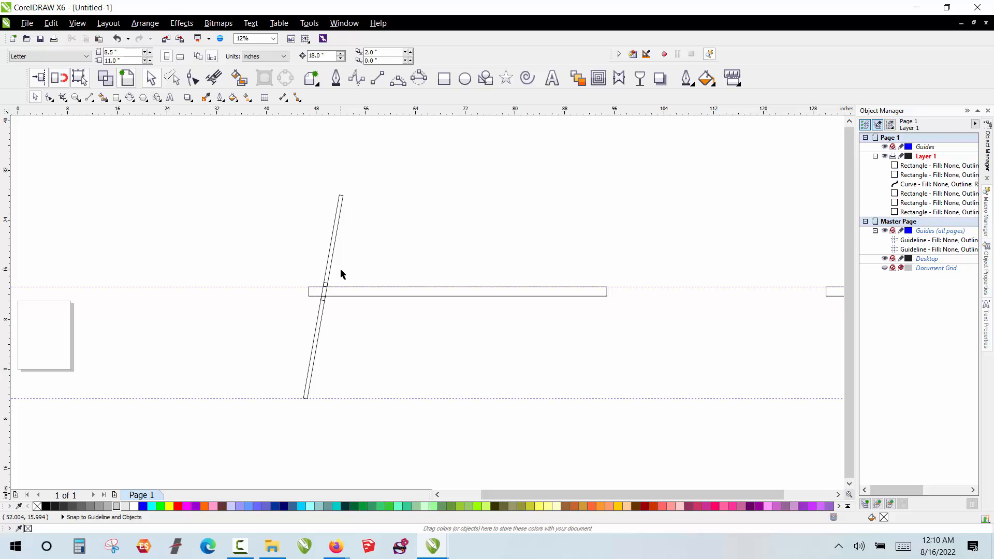
{"action": "left_click", "coordinate": [341, 200]}
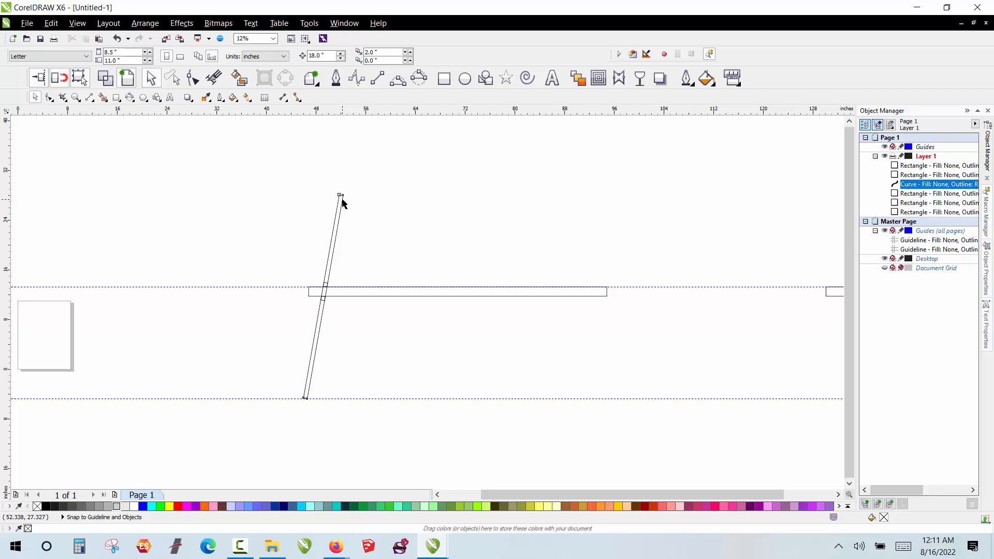
{"action": "key", "text": "F10"}
{"action": "scroll", "coordinate": [338, 198], "scroll_direction": "up", "scroll_amount": 1}
{"action": "left_click", "coordinate": [349, 192]}
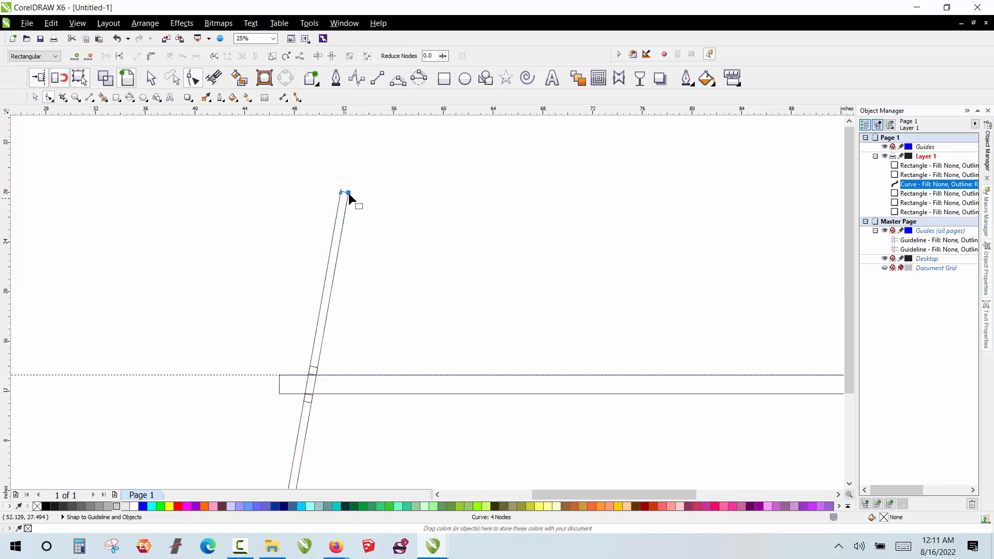
{"action": "left_click_drag", "start_coordinate": [348, 192], "coordinate": [317, 366]}
{"action": "key", "text": "space"}
{"action": "left_click", "coordinate": [372, 278]}
{"action": "scroll", "coordinate": [386, 274], "scroll_direction": "down", "scroll_amount": 1}
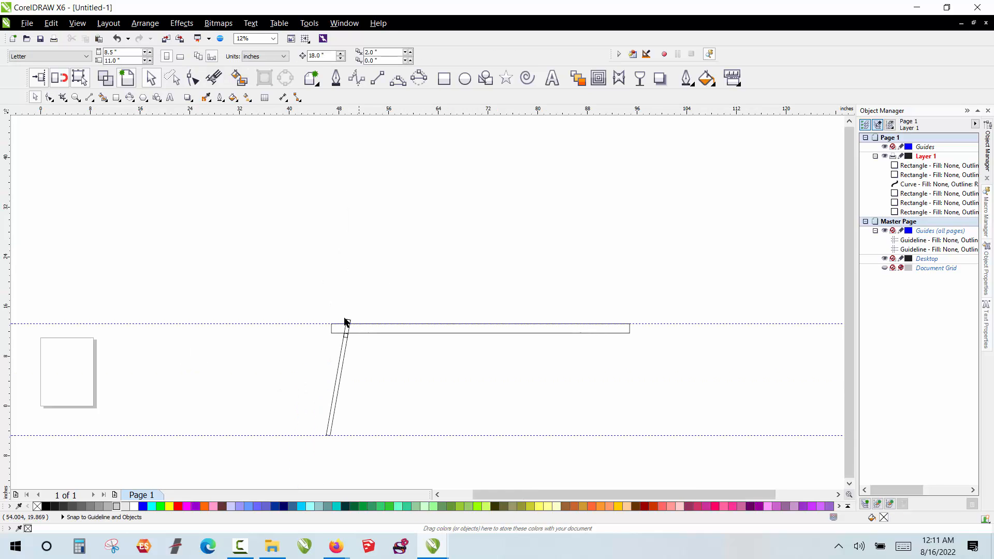
- Set the nudge distance to 9.5 inches, place a copy of the upper guideline that far above it, and delete the copy
{"action": "scroll", "coordinate": [347, 322], "scroll_direction": "up", "scroll_amount": 1}
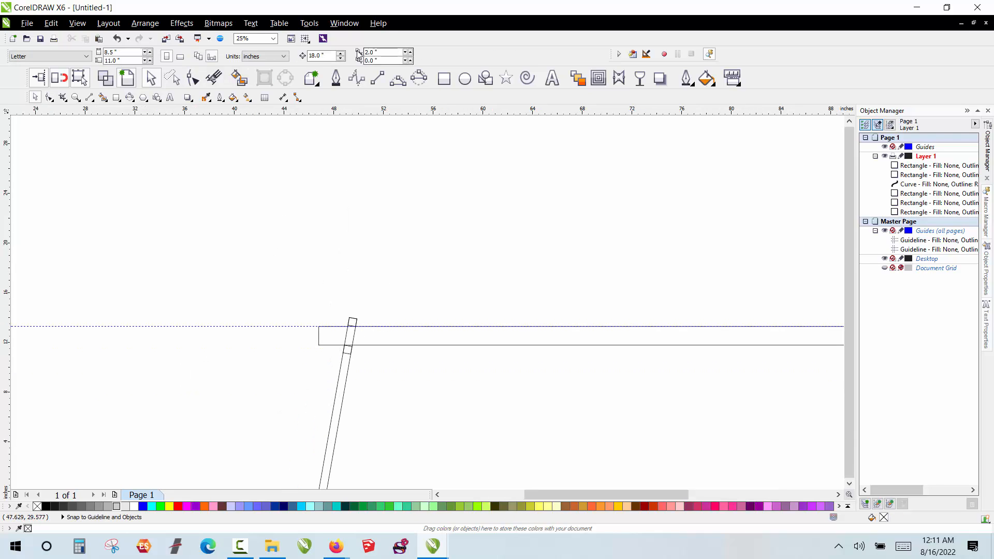
{"action": "double_click", "coordinate": [326, 56]}
{"action": "type", "text": "9."}
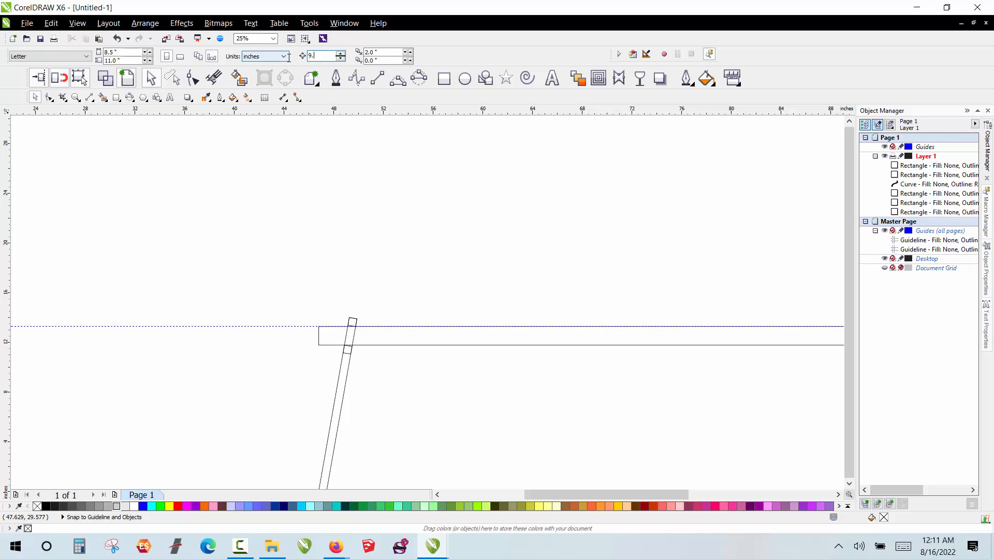
{"action": "type", "text": "5"}
{"action": "left_click", "coordinate": [296, 326]}
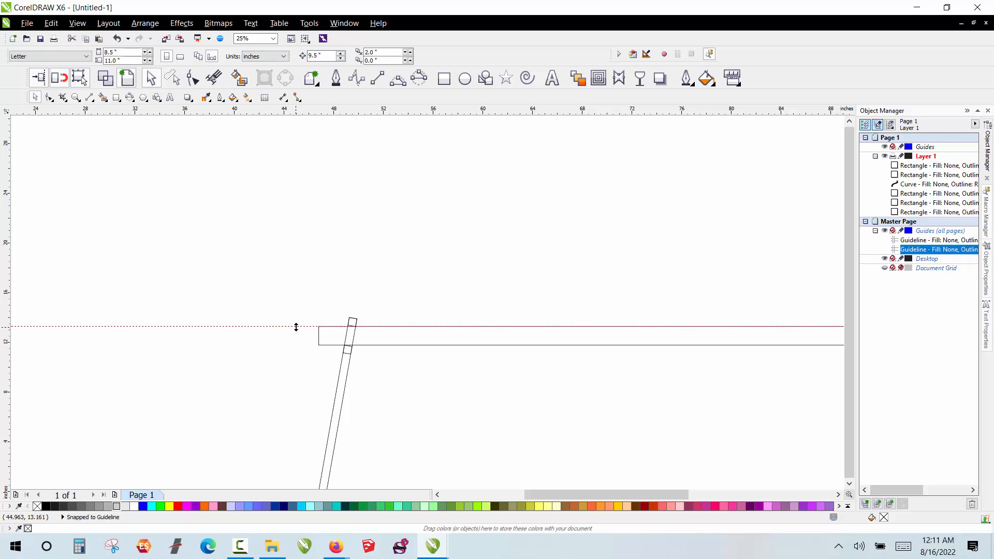
{"action": "key", "text": "KP_Add"}
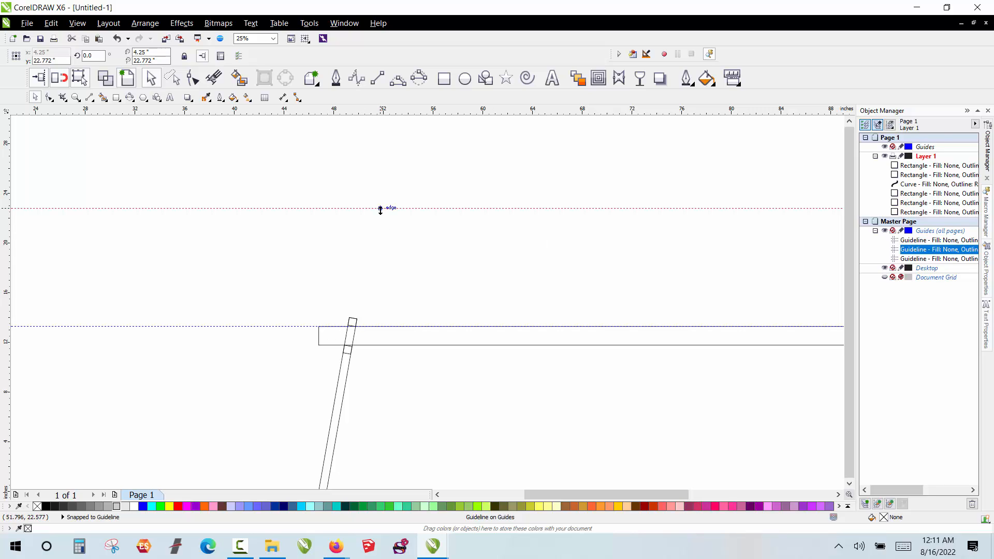
{"action": "left_click", "coordinate": [350, 240]}
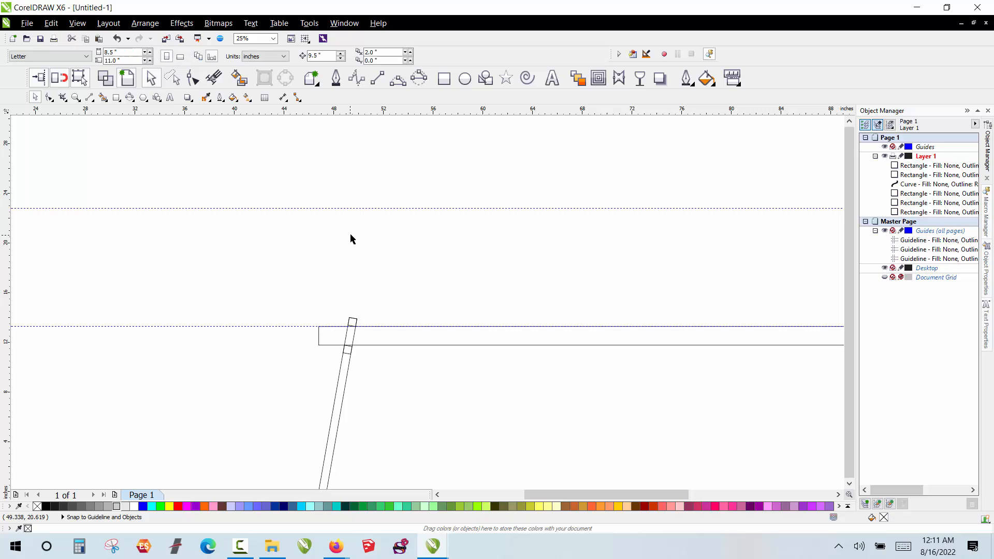
{"action": "left_click", "coordinate": [372, 208]}
{"action": "key", "text": "Delete"}
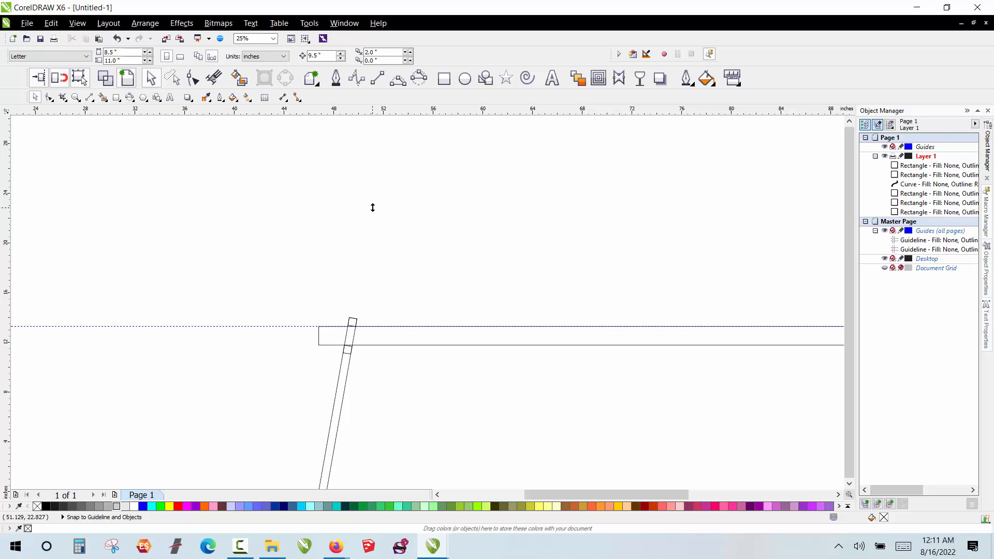
- Select the slanted board with its two small squares and place a duplicate about 18 inches to its left at the same height
{"action": "scroll", "coordinate": [373, 208], "scroll_direction": "down", "scroll_amount": 1}
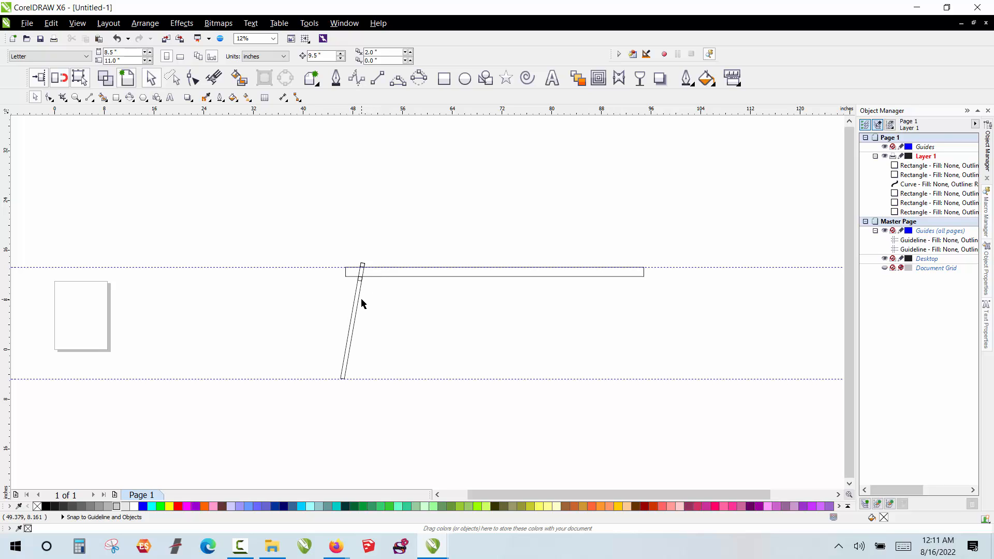
{"action": "scroll", "coordinate": [362, 301], "scroll_direction": "up", "scroll_amount": 1}
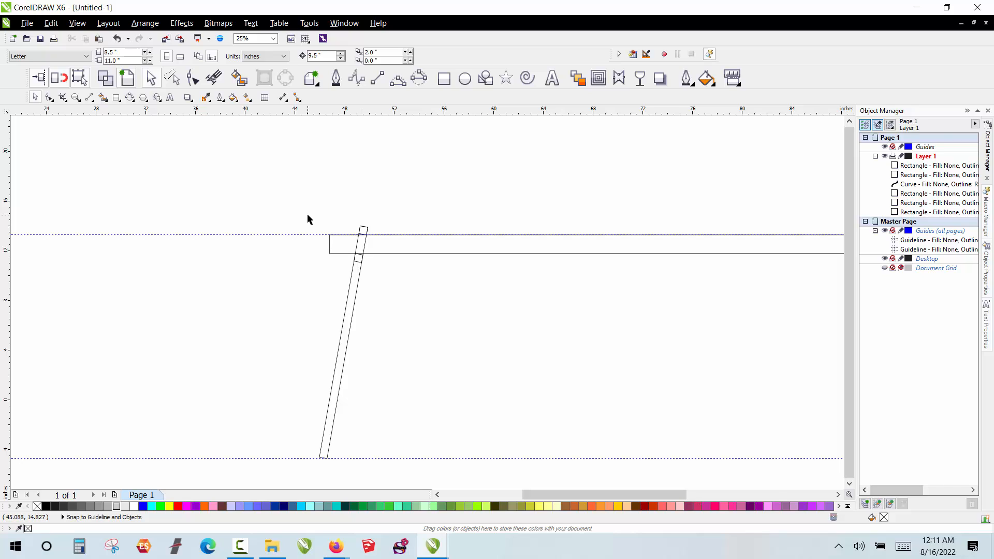
{"action": "scroll", "coordinate": [307, 218], "scroll_direction": "down", "scroll_amount": 1}
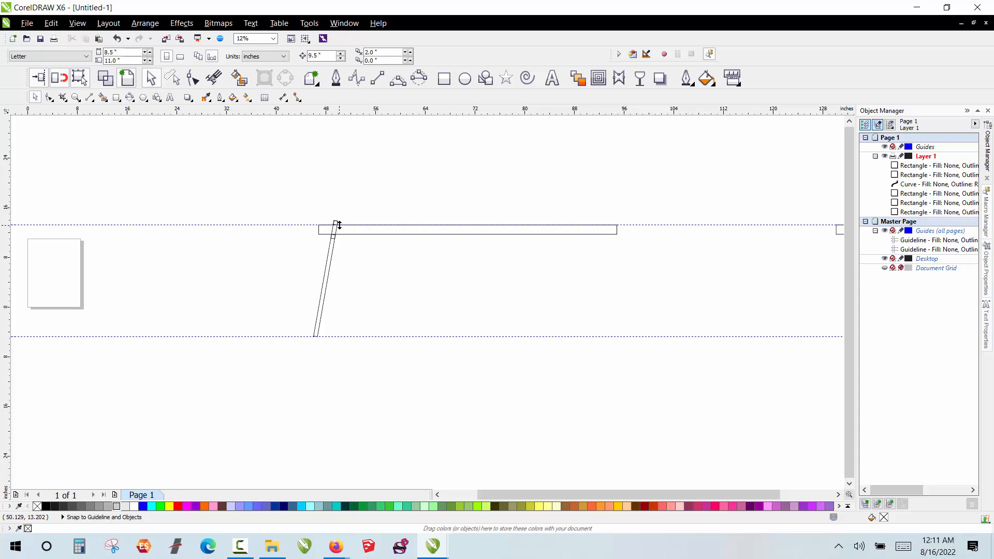
{"action": "scroll", "coordinate": [336, 224], "scroll_direction": "up", "scroll_amount": 1}
{"action": "left_click_drag", "start_coordinate": [254, 185], "coordinate": [399, 449]}
{"action": "left_click", "coordinate": [379, 373]}
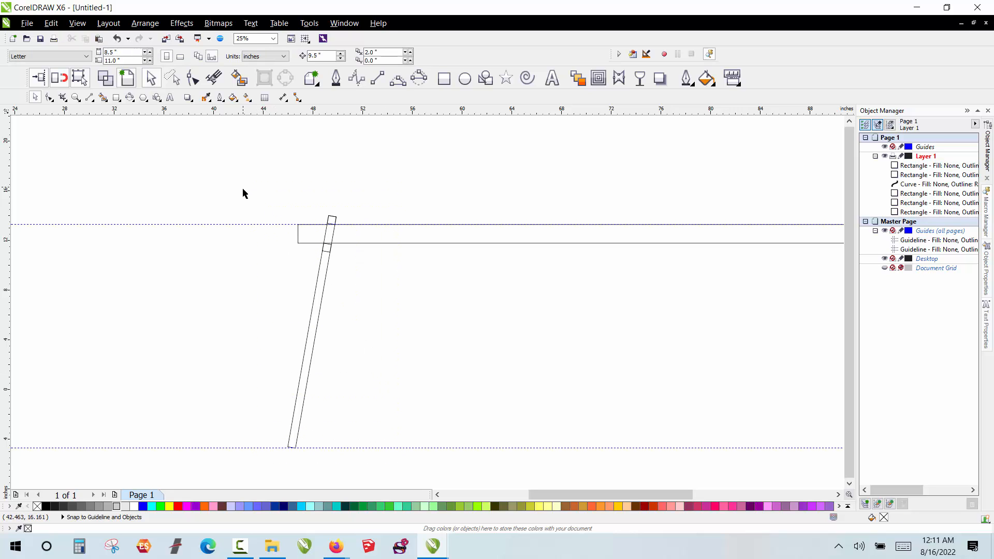
{"action": "left_click_drag", "start_coordinate": [243, 188], "coordinate": [398, 468]}
{"action": "scroll", "coordinate": [567, 310], "scroll_direction": "down", "scroll_amount": 1}
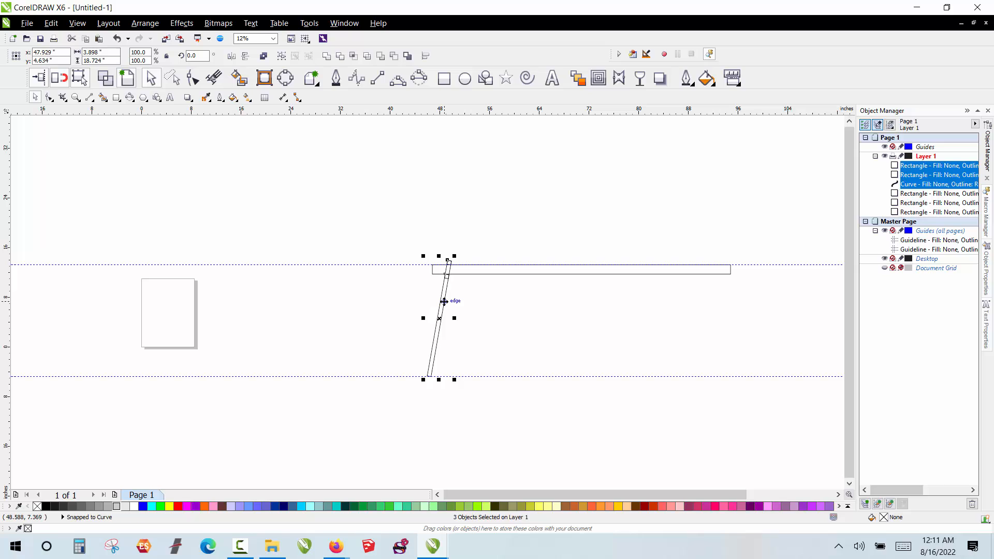
{"action": "left_click_drag", "start_coordinate": [443, 297], "coordinate": [331, 306]}
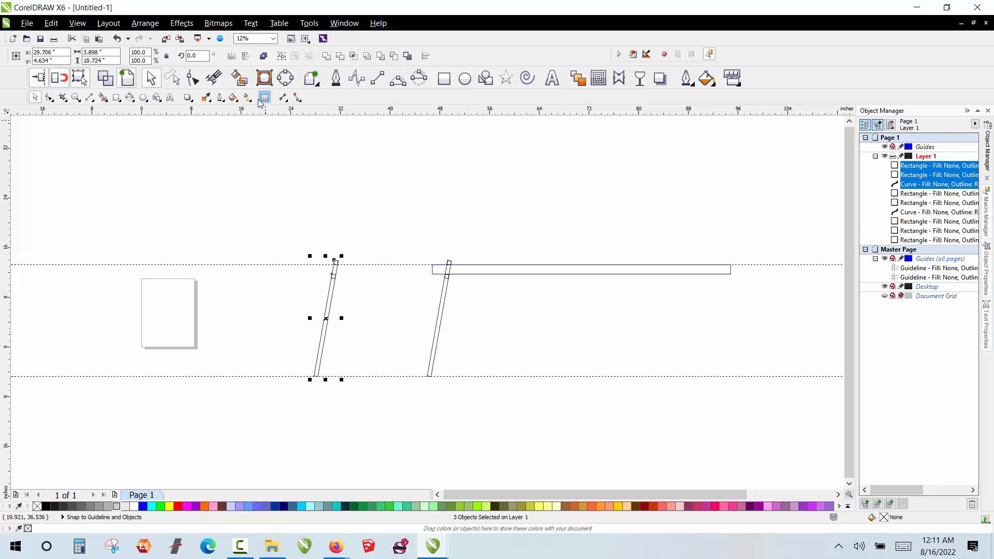
- Rotate the duplicated board and squares by 10 degrees so they stand vertical, and deselect them
{"action": "left_click", "coordinate": [196, 56]}
{"action": "type", "text": "10"}
{"action": "key", "text": "Return"}
{"action": "left_click", "coordinate": [342, 291]}
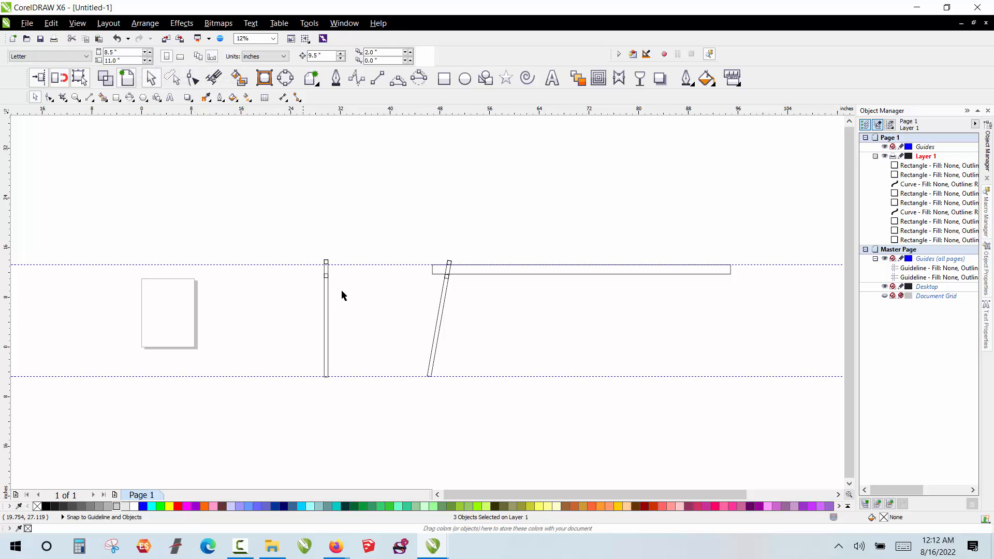
- Draw a rectangle about 0.625 by 1.633 inches filling the gap between the two small squares on the vertical board
{"action": "scroll", "coordinate": [308, 260], "scroll_direction": "up", "scroll_amount": 3}
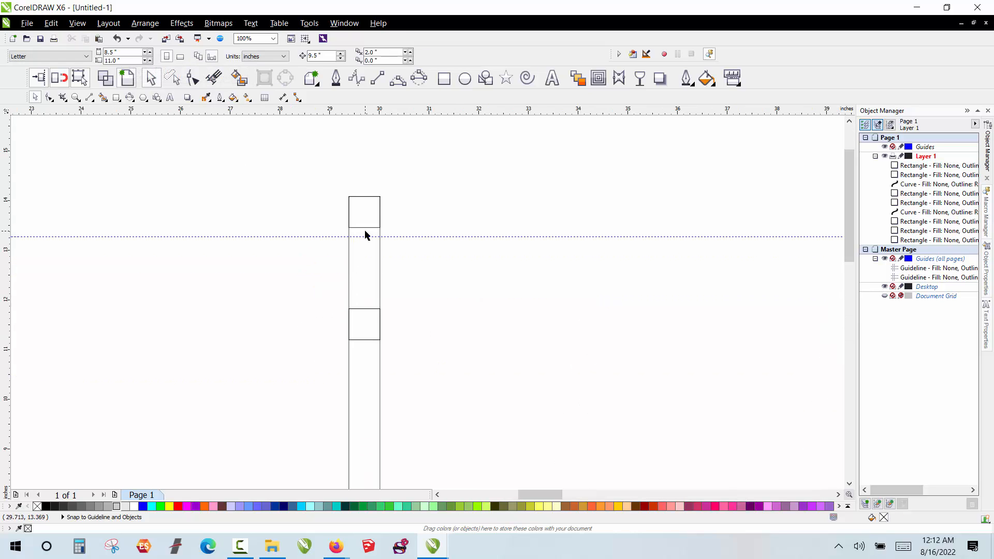
{"action": "left_click", "coordinate": [368, 212]}
{"action": "left_click", "coordinate": [373, 327]}
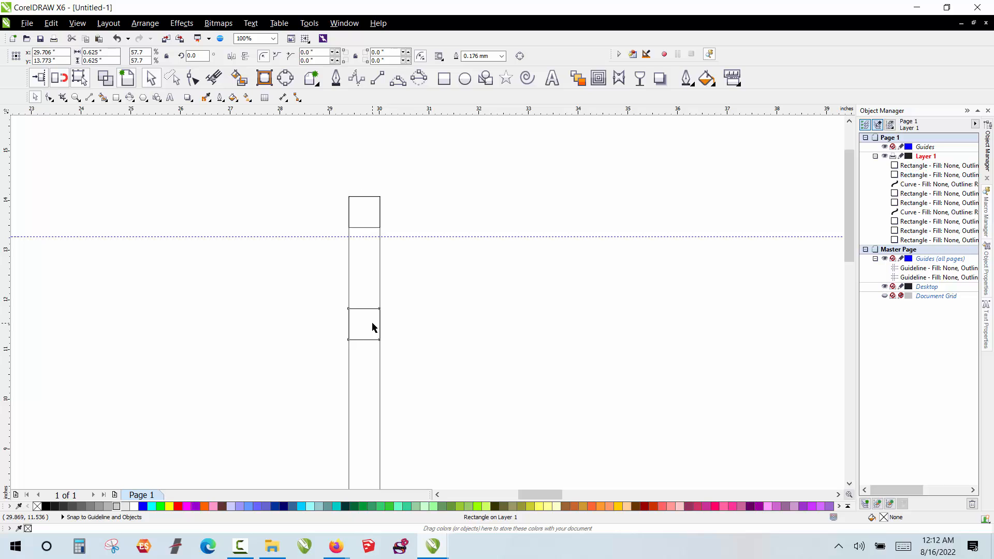
{"action": "left_click", "coordinate": [428, 322]}
{"action": "left_click", "coordinate": [444, 78]}
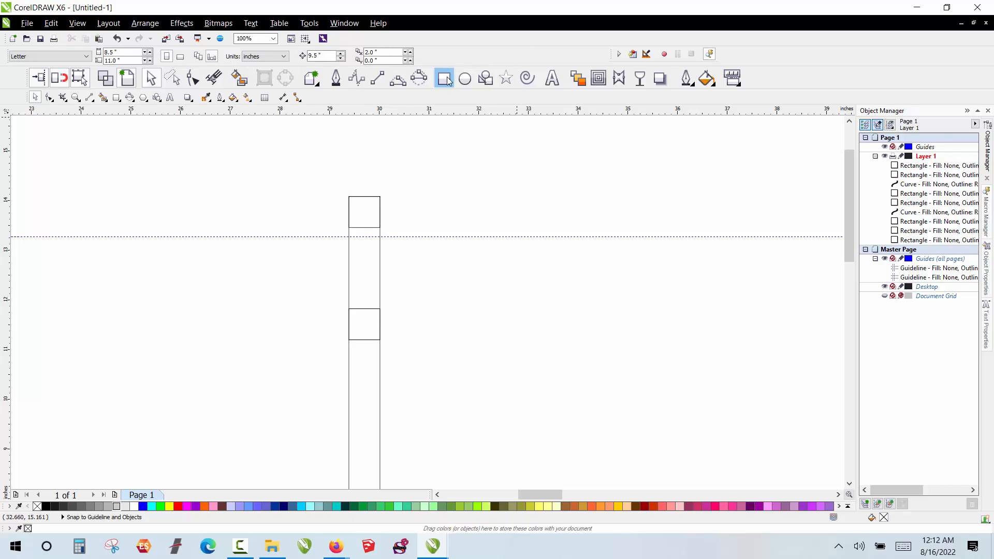
{"action": "left_click_drag", "start_coordinate": [350, 228], "coordinate": [386, 309]}
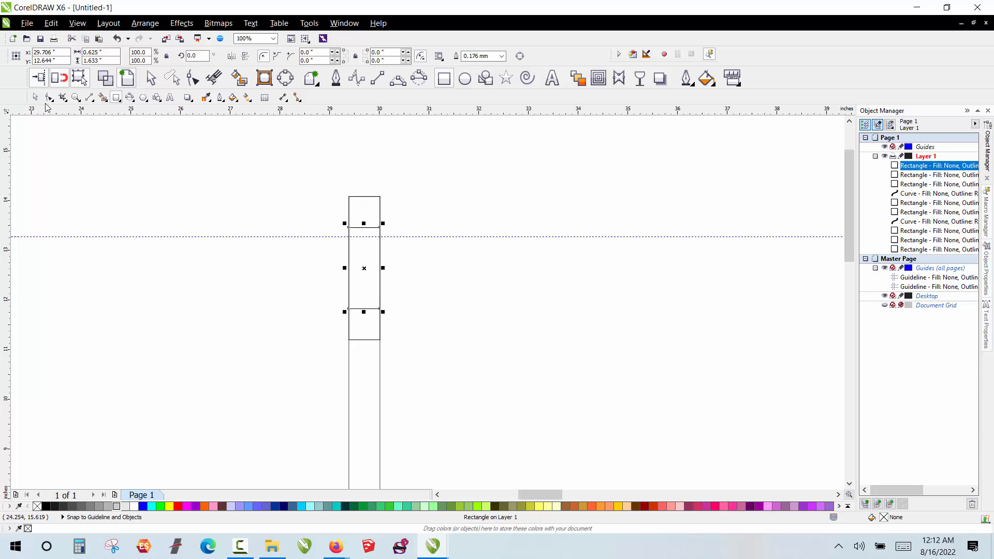
{"action": "left_click", "coordinate": [151, 78]}
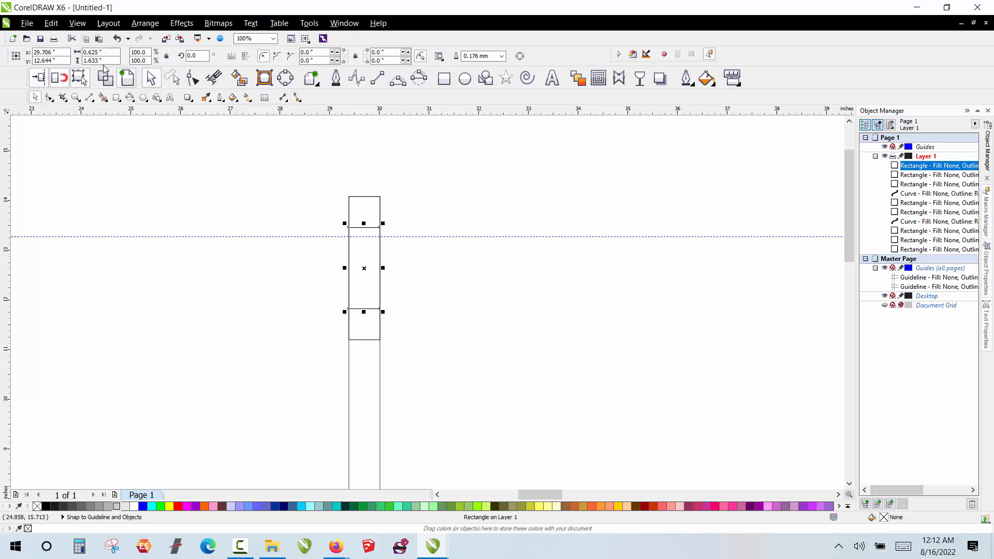
- Duplicate the slanted board's lower tilted square and snap the copy into the board's bottom end at the lower guideline
{"action": "scroll", "coordinate": [525, 206], "scroll_direction": "down", "scroll_amount": 1}
{"action": "scroll", "coordinate": [312, 219], "scroll_direction": "down", "scroll_amount": 3}
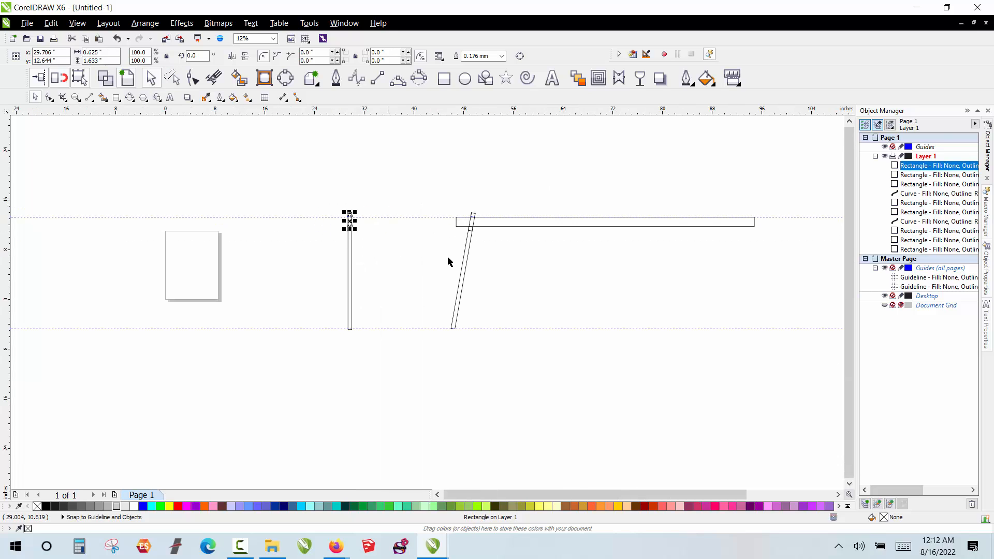
{"action": "scroll", "coordinate": [437, 255], "scroll_direction": "up", "scroll_amount": 1}
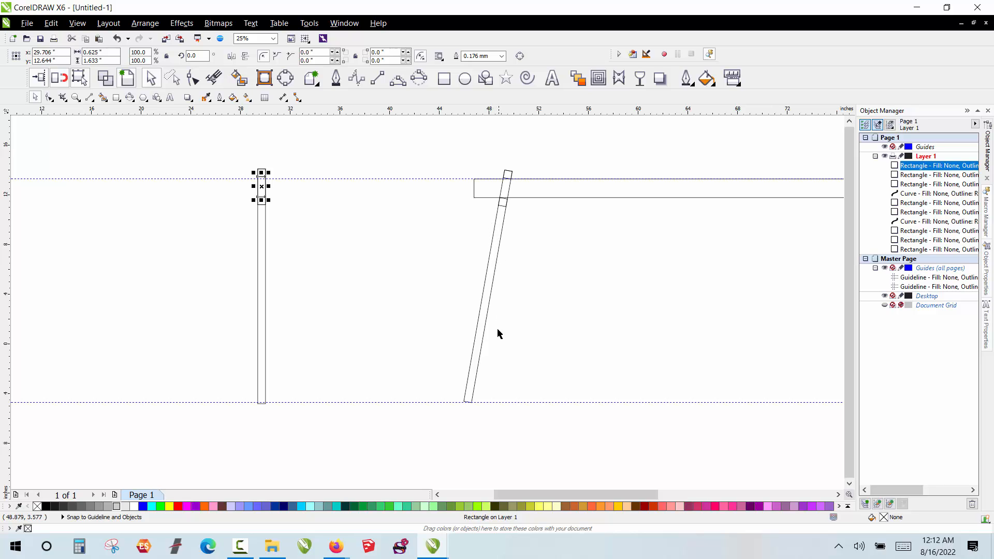
{"action": "left_click", "coordinate": [523, 273]}
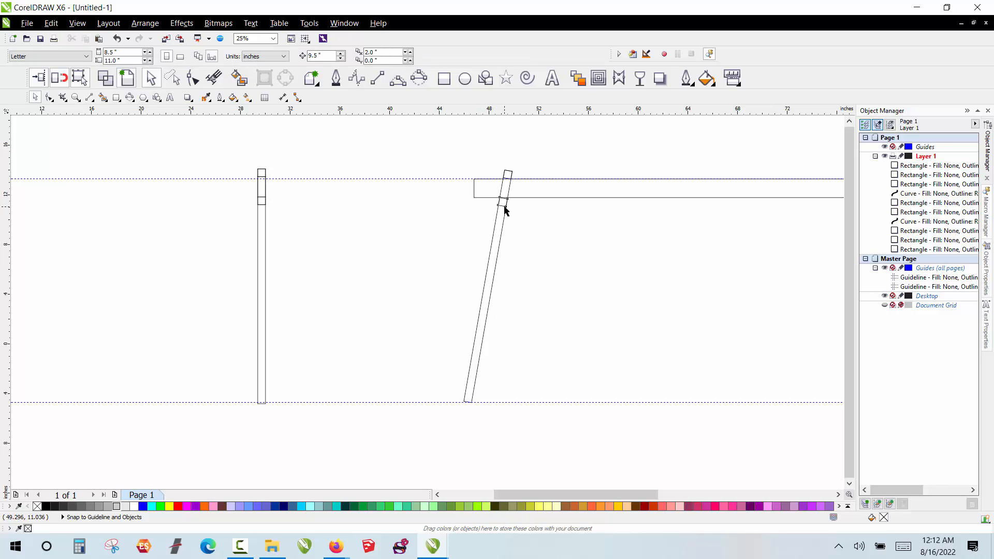
{"action": "left_click", "coordinate": [503, 205]}
{"action": "left_click_drag", "start_coordinate": [504, 206], "coordinate": [472, 403]}
{"action": "left_click", "coordinate": [415, 376]}
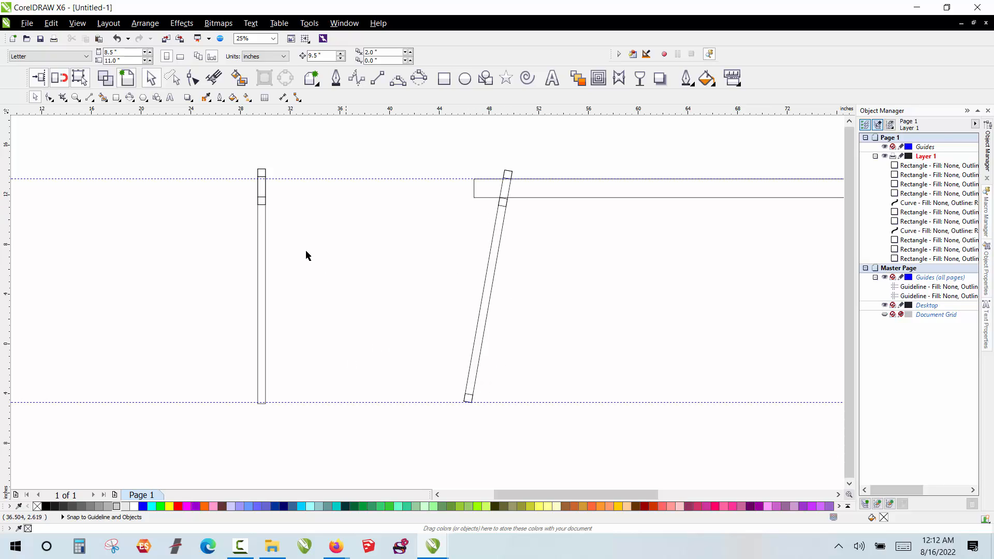
- Duplicate the vertical board's lower small square and place the copy inside the board's bottom end
{"action": "left_click", "coordinate": [258, 205]}
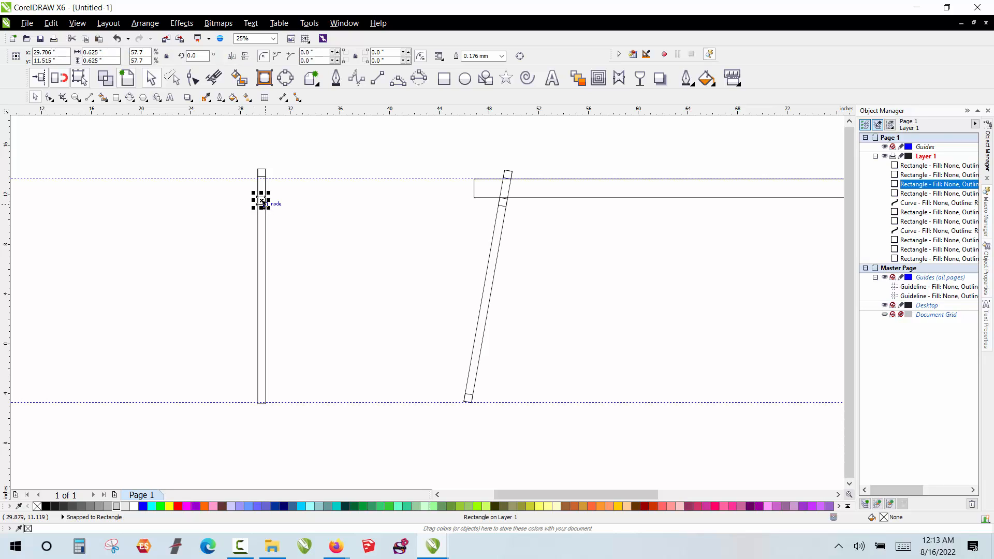
{"action": "left_click_drag", "start_coordinate": [262, 202], "coordinate": [281, 386]}
{"action": "scroll", "coordinate": [262, 406], "scroll_direction": "up", "scroll_amount": 3}
{"action": "scroll", "coordinate": [281, 386], "scroll_direction": "down", "scroll_amount": 1}
{"action": "left_click", "coordinate": [349, 327]}
{"action": "scroll", "coordinate": [349, 334], "scroll_direction": "down", "scroll_amount": 3}
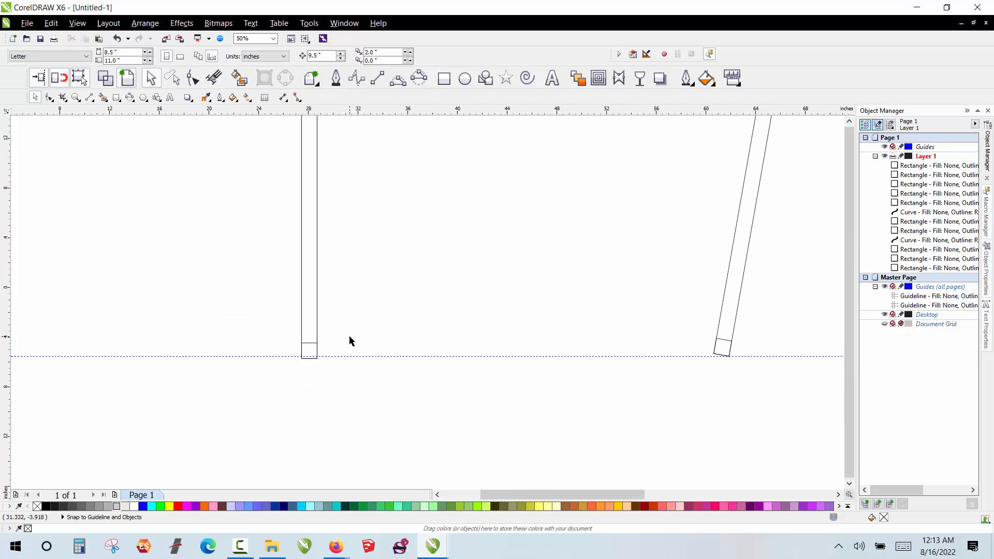
{"action": "scroll", "coordinate": [336, 249], "scroll_direction": "up", "scroll_amount": 1}
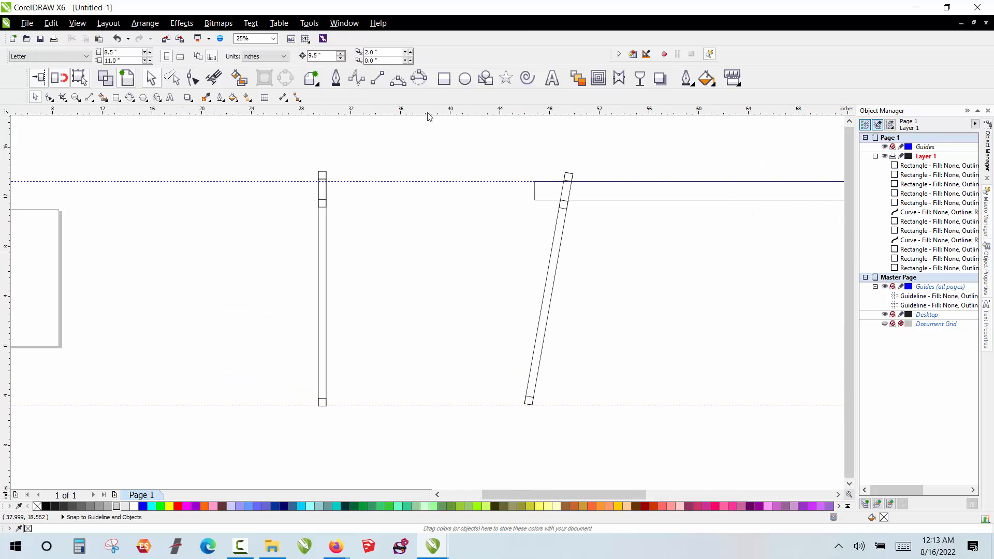
- Draw a rectangle about 7.23 by 15.39 inches spanning from the vertical board's bottom square up to the second square, and deselect it
{"action": "left_click", "coordinate": [443, 79]}
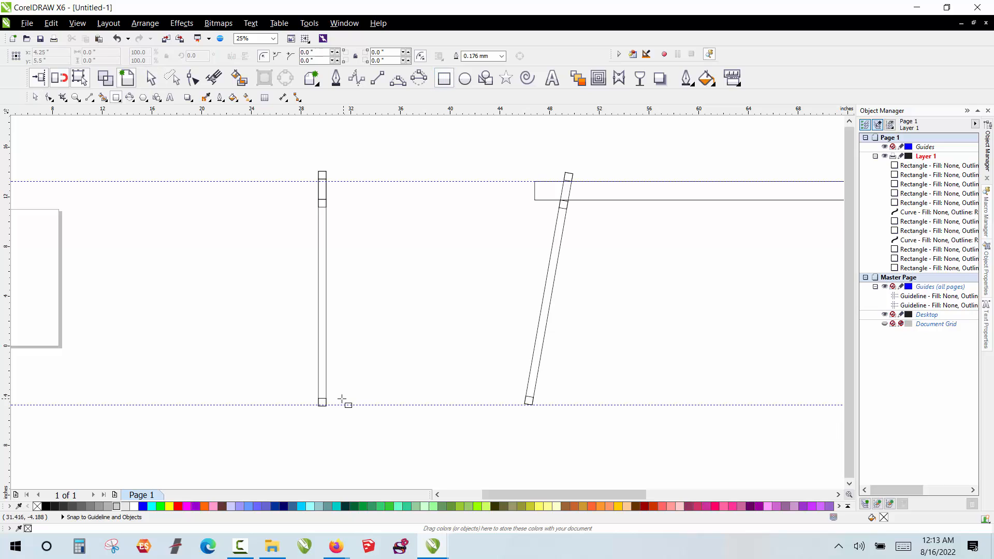
{"action": "left_click_drag", "start_coordinate": [326, 398], "coordinate": [321, 206]}
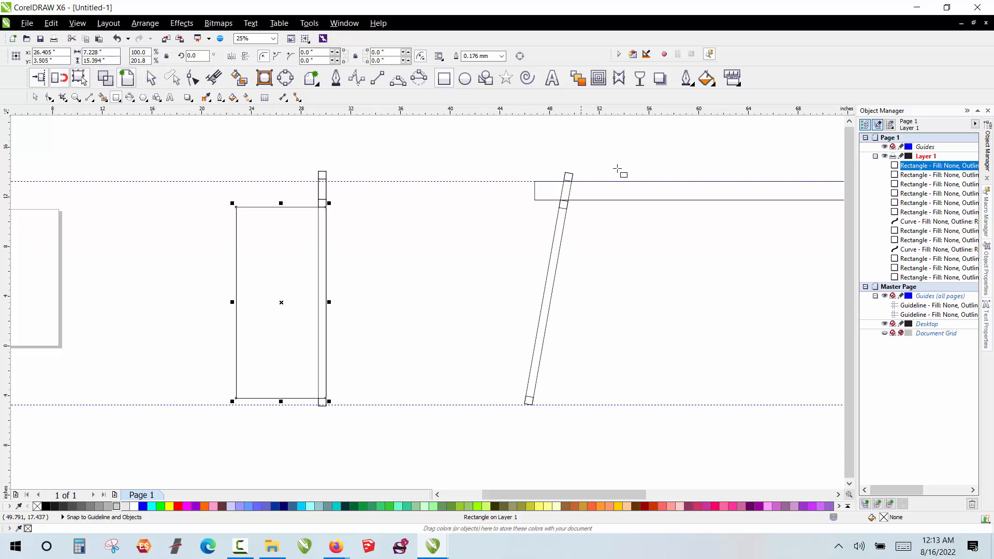
{"action": "key", "text": "F3"}
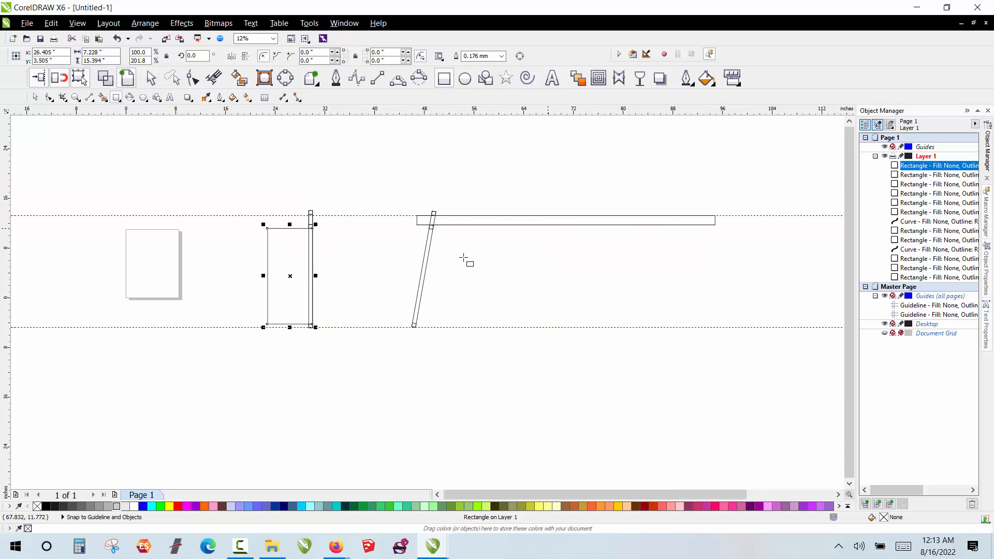
{"action": "scroll", "coordinate": [382, 259], "scroll_direction": "up", "scroll_amount": 2}
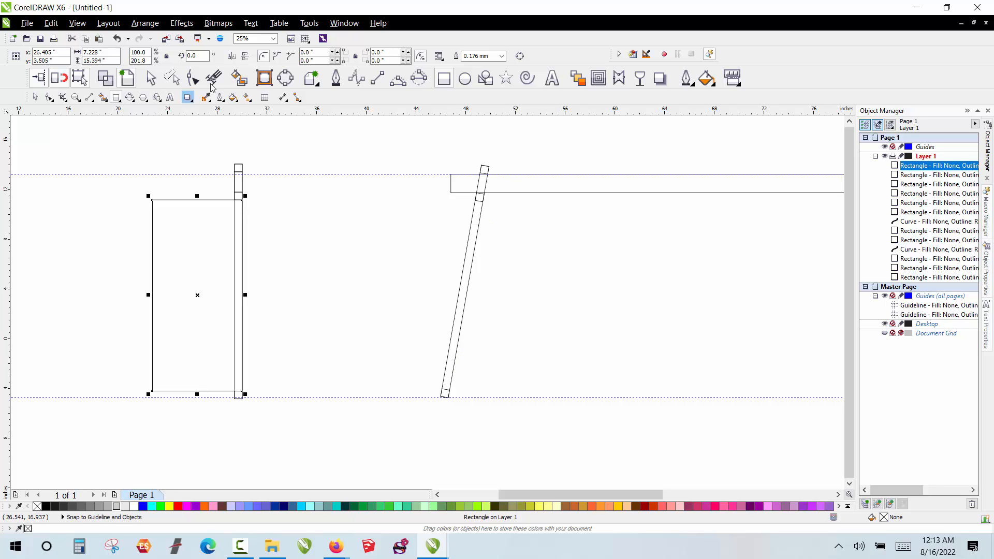
{"action": "left_click", "coordinate": [151, 77]}
{"action": "left_click", "coordinate": [268, 209]}
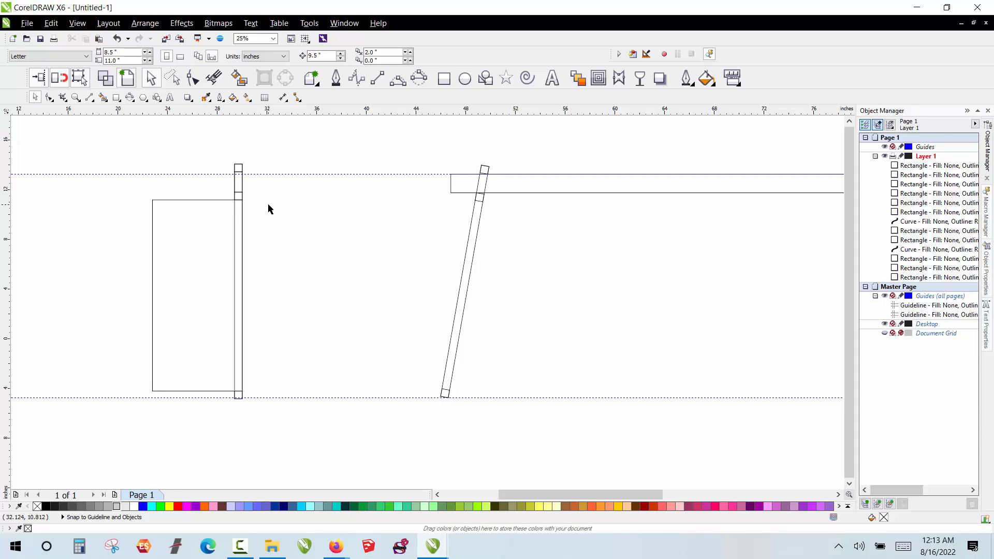
{"action": "scroll", "coordinate": [304, 189], "scroll_direction": "down", "scroll_amount": 1}
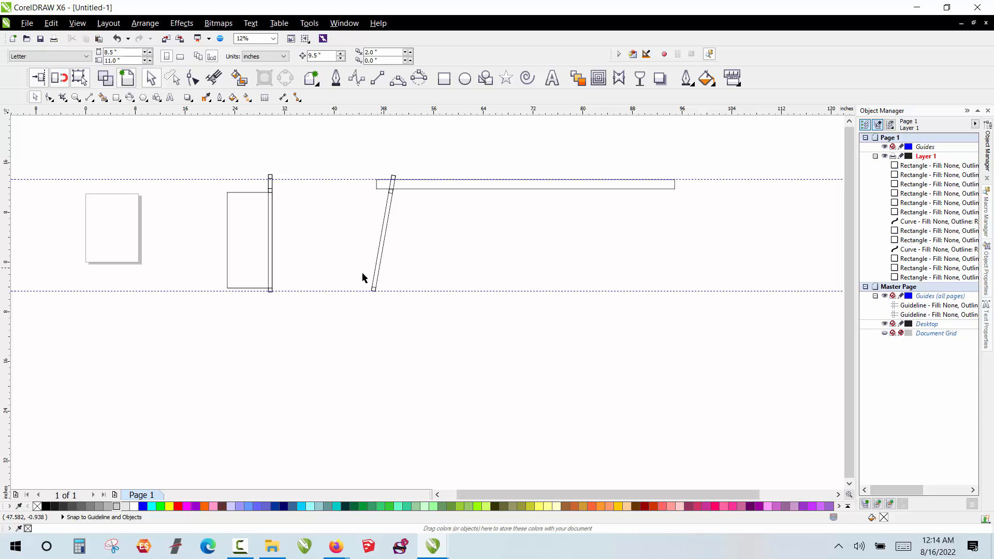
- Place two copies of the small square along the middle of the vertical board and select them with the squares above and below
{"action": "scroll", "coordinate": [287, 185], "scroll_direction": "up", "scroll_amount": 2}
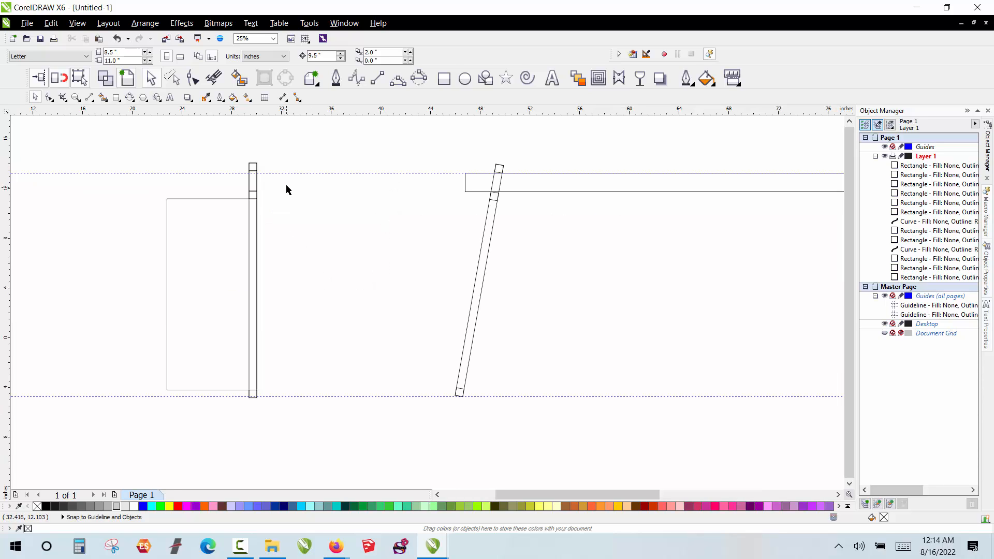
{"action": "left_click", "coordinate": [252, 194]}
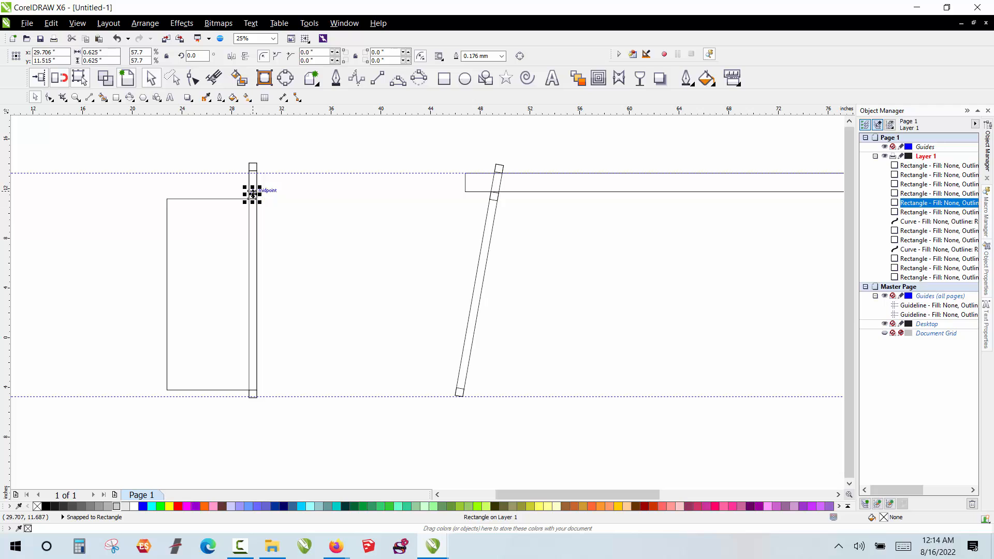
{"action": "left_click_drag", "start_coordinate": [251, 193], "coordinate": [252, 336]}
{"action": "right_click", "coordinate": [252, 337]}
{"action": "left_click", "coordinate": [314, 306]}
{"action": "left_click_drag", "start_coordinate": [302, 185], "coordinate": [233, 415]}
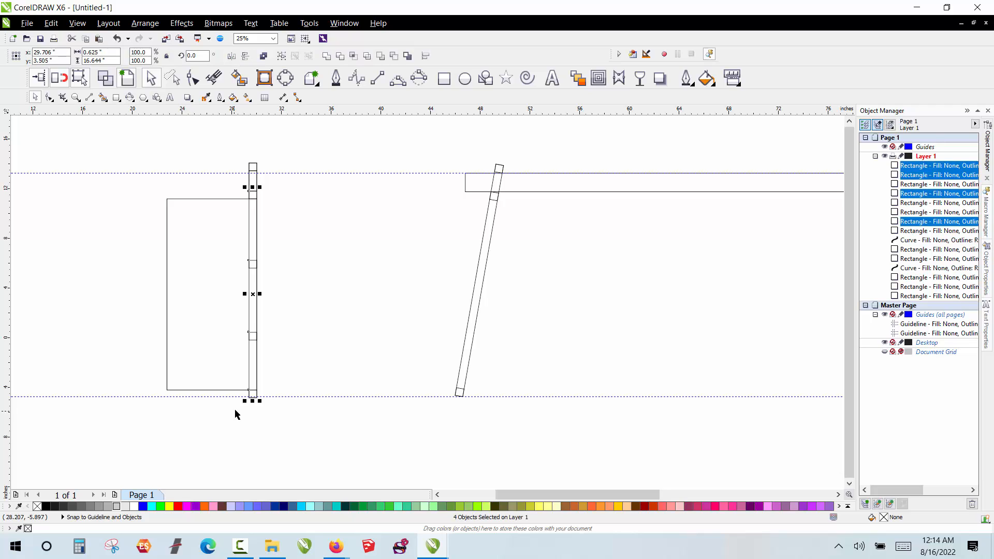
- Delete the large rectangle beside the vertical board and the two intermediate squares on it
{"action": "left_click", "coordinate": [207, 280]}
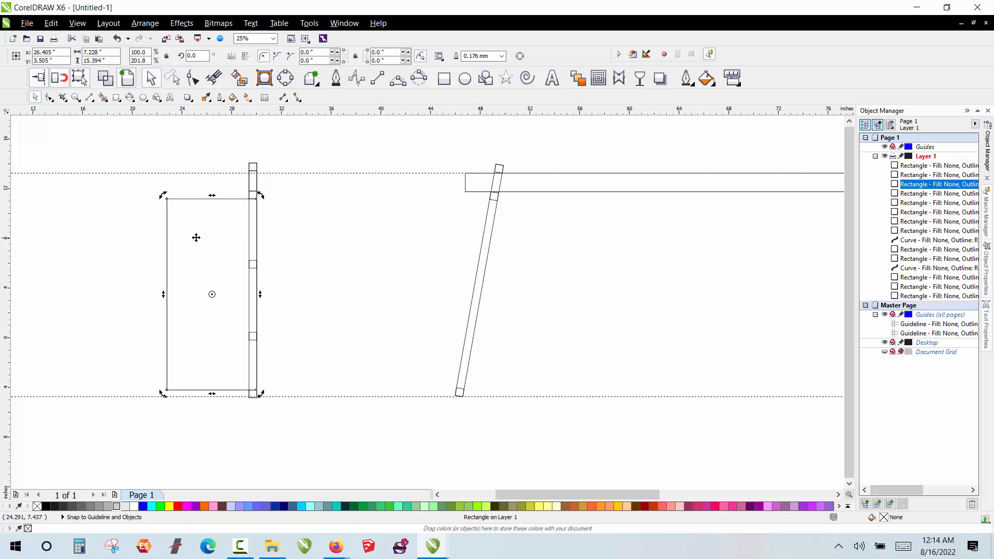
{"action": "left_click_drag", "start_coordinate": [195, 235], "coordinate": [84, 224]}
{"action": "key", "text": "Delete"}
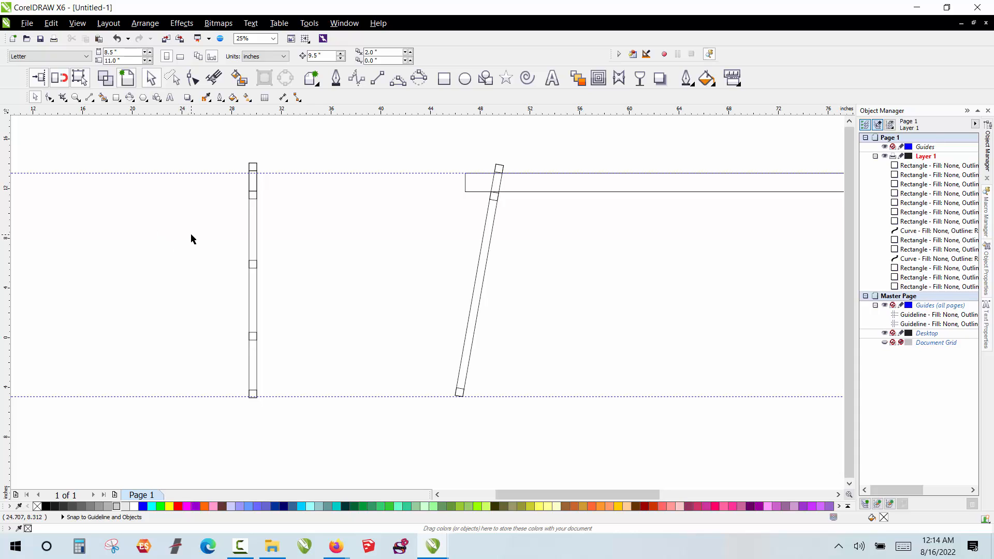
{"action": "left_click_drag", "start_coordinate": [191, 235], "coordinate": [330, 364]}
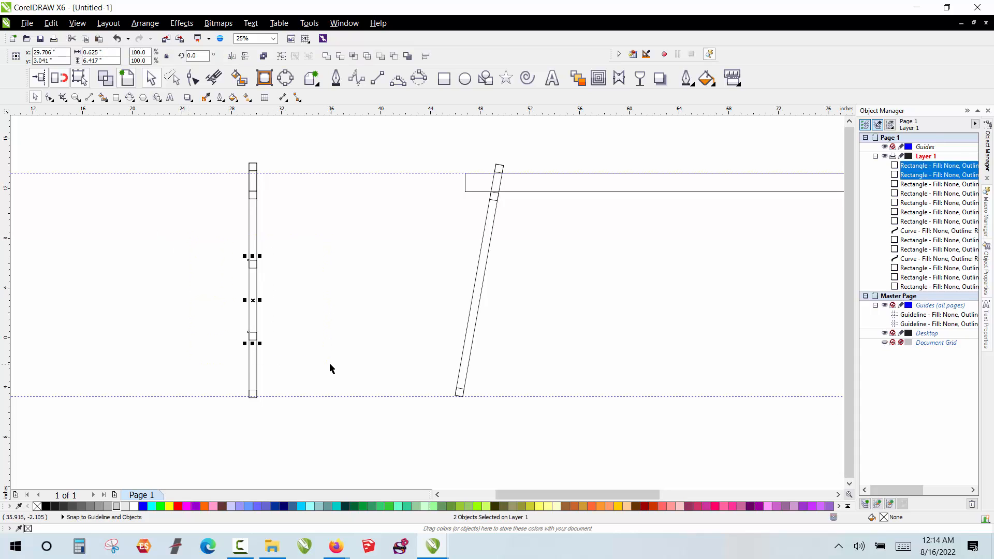
{"action": "key", "text": "Delete"}
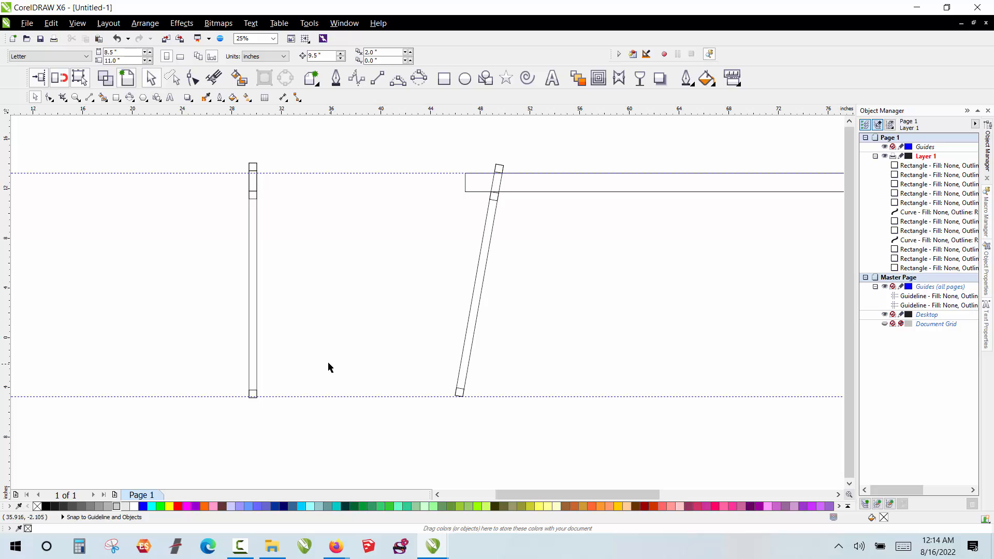
- Add a vertical guideline snapped to the left end of the long horizontal board
{"action": "scroll", "coordinate": [417, 306], "scroll_direction": "down", "scroll_amount": 6}
{"action": "scroll", "coordinate": [466, 282], "scroll_direction": "up", "scroll_amount": 4}
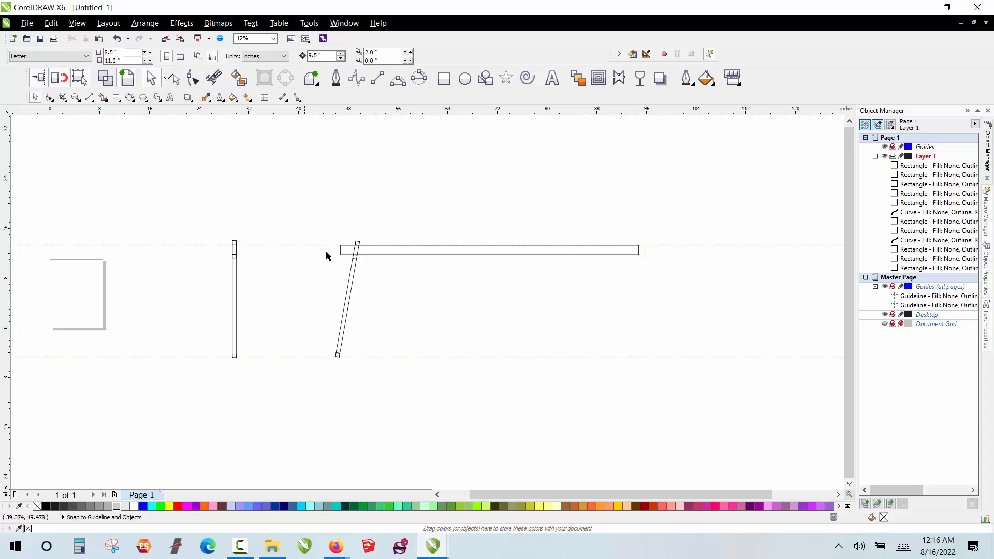
{"action": "scroll", "coordinate": [399, 324], "scroll_direction": "up", "scroll_amount": 1}
{"action": "scroll", "coordinate": [398, 327], "scroll_direction": "down", "scroll_amount": 1}
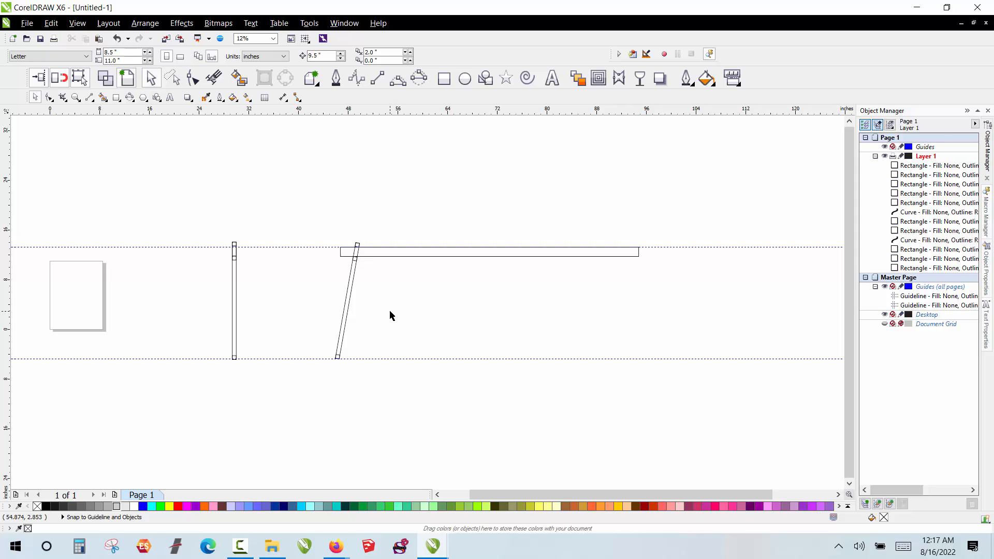
{"action": "left_click_drag", "start_coordinate": [8, 172], "coordinate": [340, 259]}
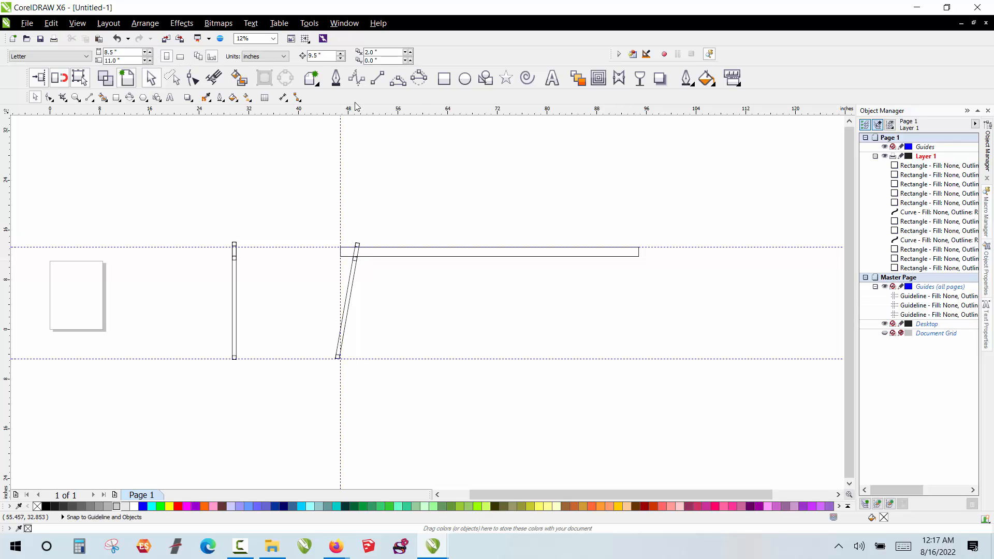
- Try a duplicate of the vertical guideline offset 1.5 inches to the right, and delete that duplicate
{"action": "left_click", "coordinate": [317, 57]}
{"action": "type", "text": "1.5"}
{"action": "key", "text": "Return"}
{"action": "left_click", "coordinate": [340, 206]}
{"action": "key", "text": "KP_Add"}
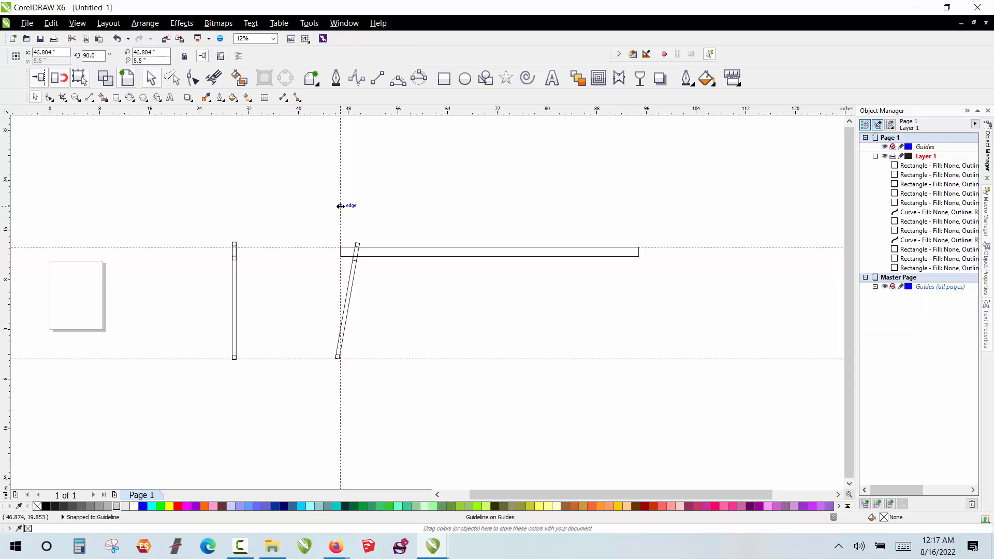
{"action": "key", "text": "Right"}
{"action": "left_click", "coordinate": [361, 197]}
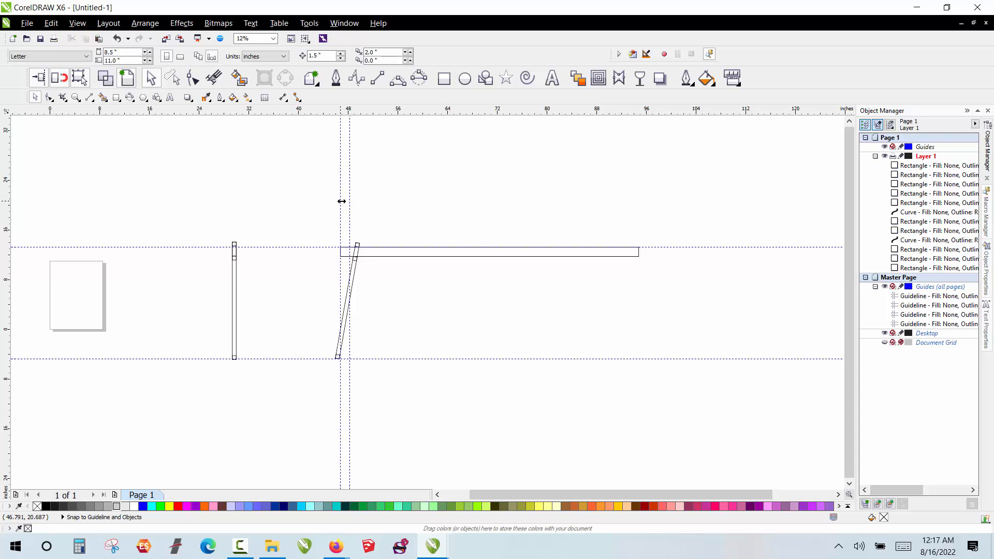
{"action": "left_click", "coordinate": [349, 201]}
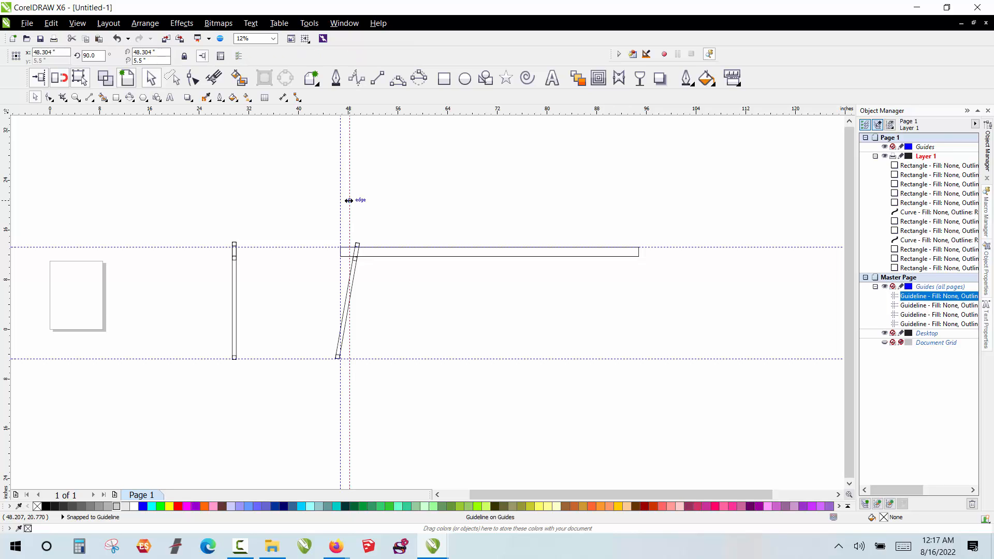
{"action": "key", "text": "Delete"}
- Set the nudge distance to 2.5 inches and offset a duplicate of the vertical guideline that far to the right
{"action": "left_click", "coordinate": [321, 55]}
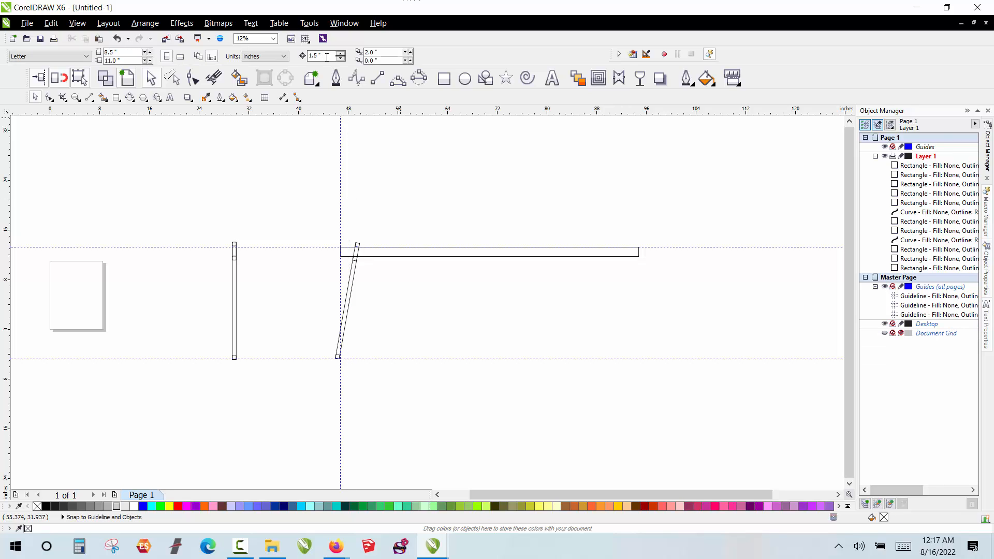
{"action": "type", "text": "2.5"}
{"action": "key", "text": "Return"}
{"action": "left_click", "coordinate": [340, 211]}
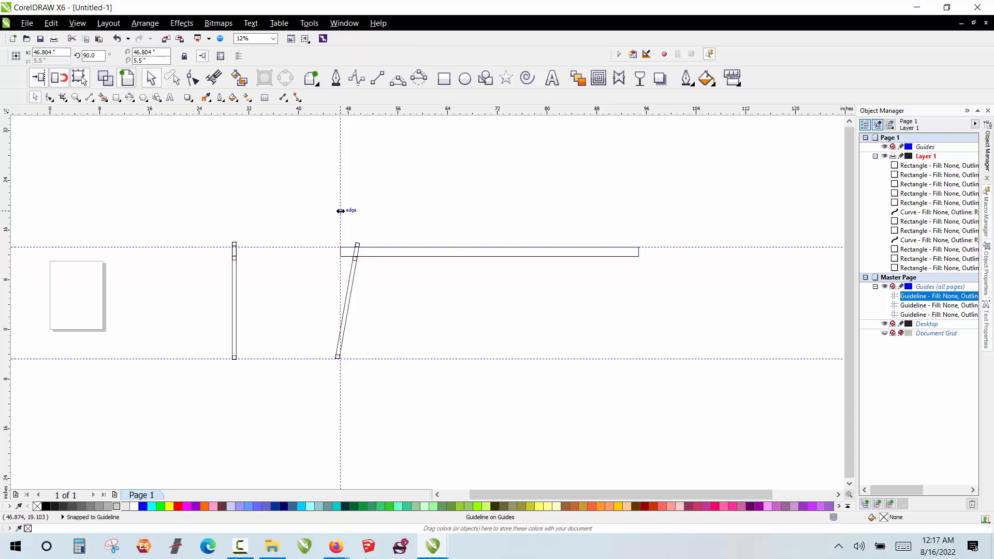
{"action": "key", "text": "plus"}
{"action": "scroll", "coordinate": [385, 245], "scroll_direction": "up", "scroll_amount": 2}
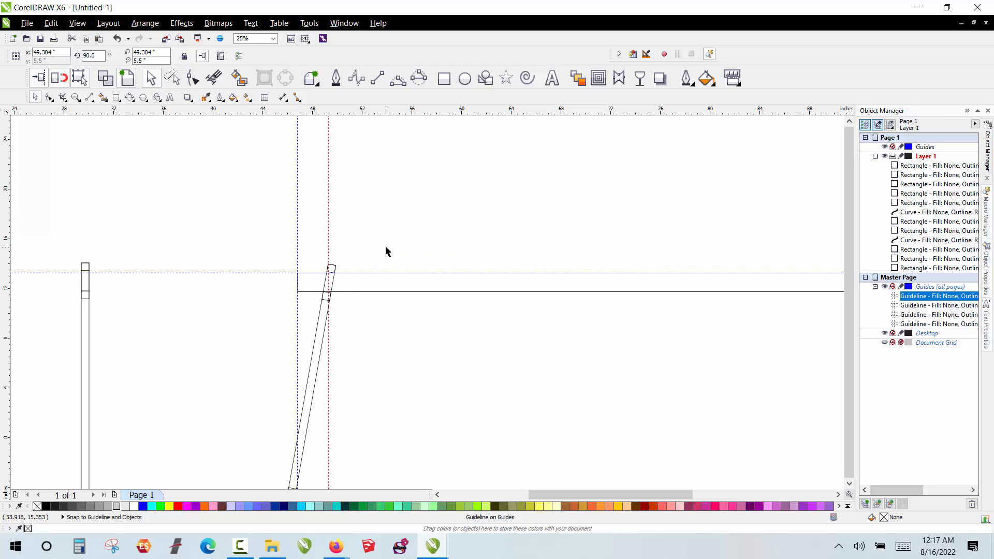
- Examine where the slanted board's left edge crosses the horizontal board's upper and lower edges, compared with the offset guideline
{"action": "scroll", "coordinate": [372, 199], "scroll_direction": "down", "scroll_amount": 2}
{"action": "left_click_drag", "start_coordinate": [405, 209], "coordinate": [309, 376]}
{"action": "scroll", "coordinate": [351, 270], "scroll_direction": "up", "scroll_amount": 10}
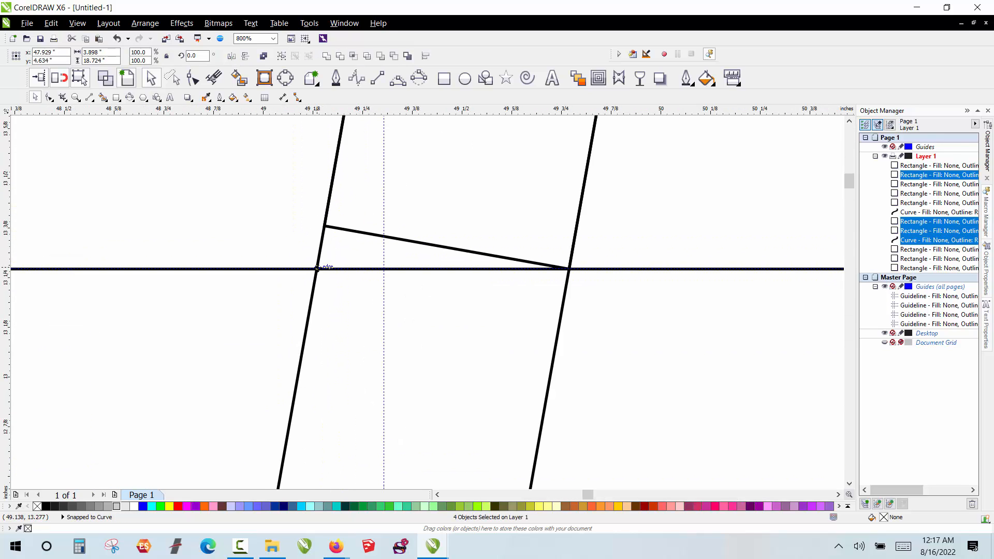
{"action": "left_click", "coordinate": [299, 248]}
{"action": "scroll", "coordinate": [394, 211], "scroll_direction": "down", "scroll_amount": 1}
{"action": "scroll", "coordinate": [363, 251], "scroll_direction": "down", "scroll_amount": 5}
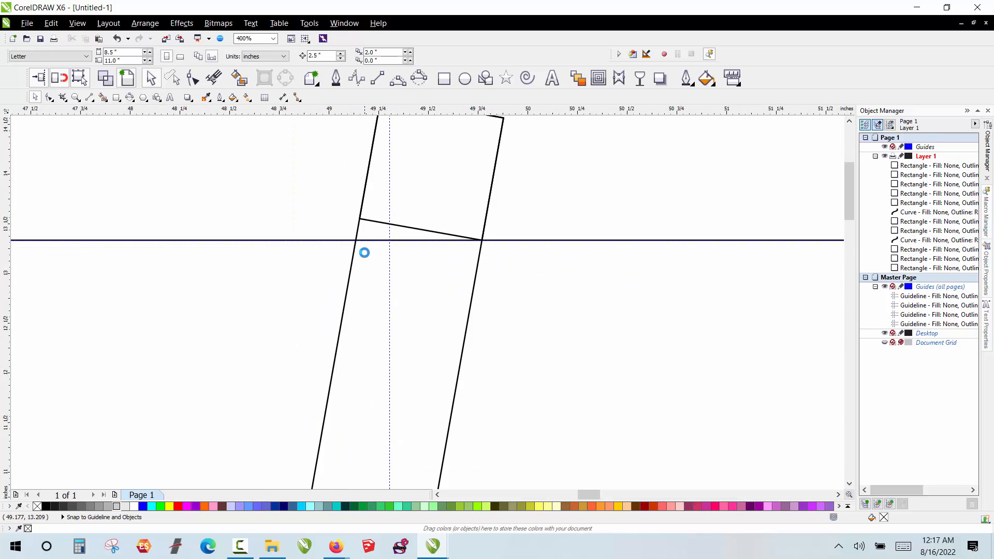
{"action": "scroll", "coordinate": [361, 249], "scroll_direction": "up", "scroll_amount": 6}
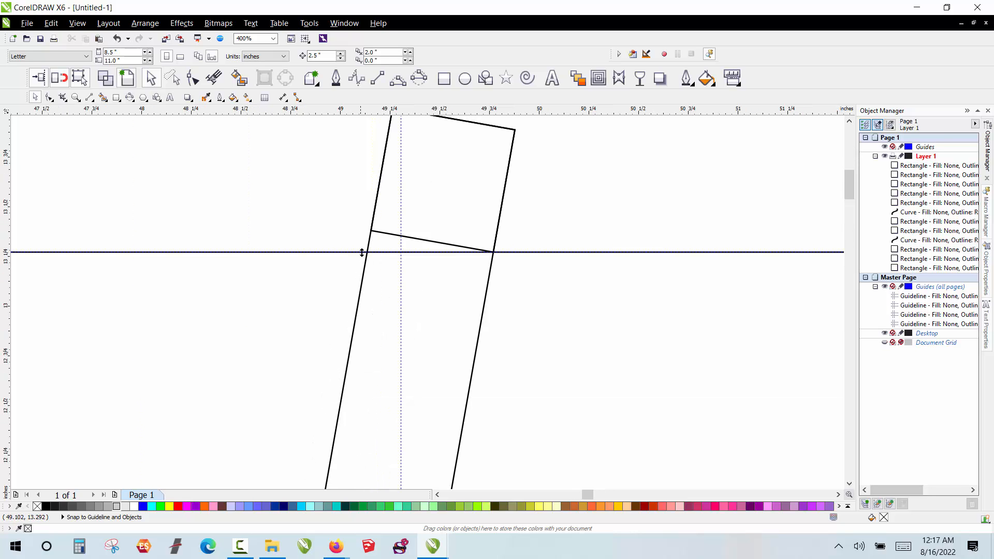
{"action": "left_click", "coordinate": [381, 267]}
{"action": "scroll", "coordinate": [353, 221], "scroll_direction": "down", "scroll_amount": 12}
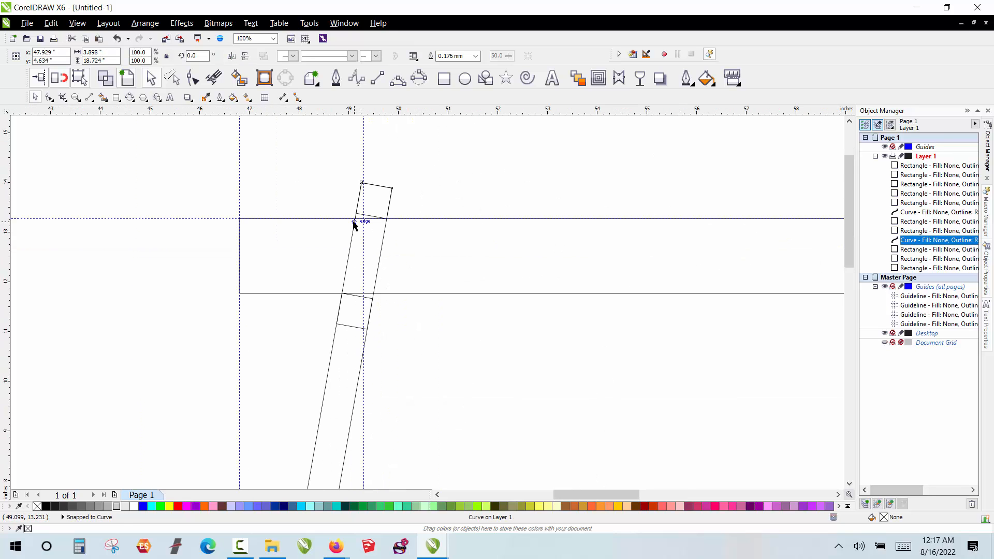
{"action": "left_click_drag", "start_coordinate": [402, 190], "coordinate": [286, 410]}
{"action": "scroll", "coordinate": [331, 250], "scroll_direction": "up", "scroll_amount": 3}
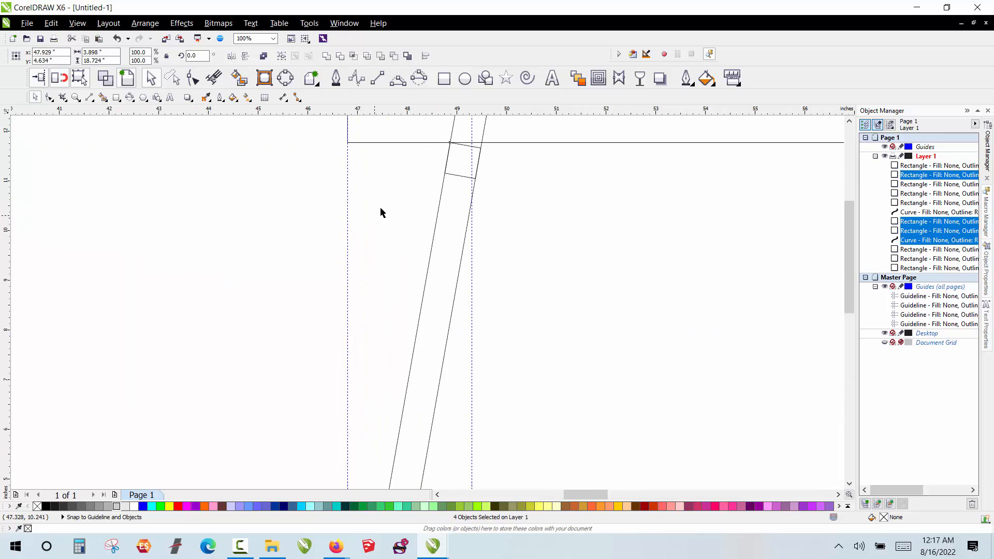
{"action": "scroll", "coordinate": [381, 213], "scroll_direction": "up", "scroll_amount": 6}
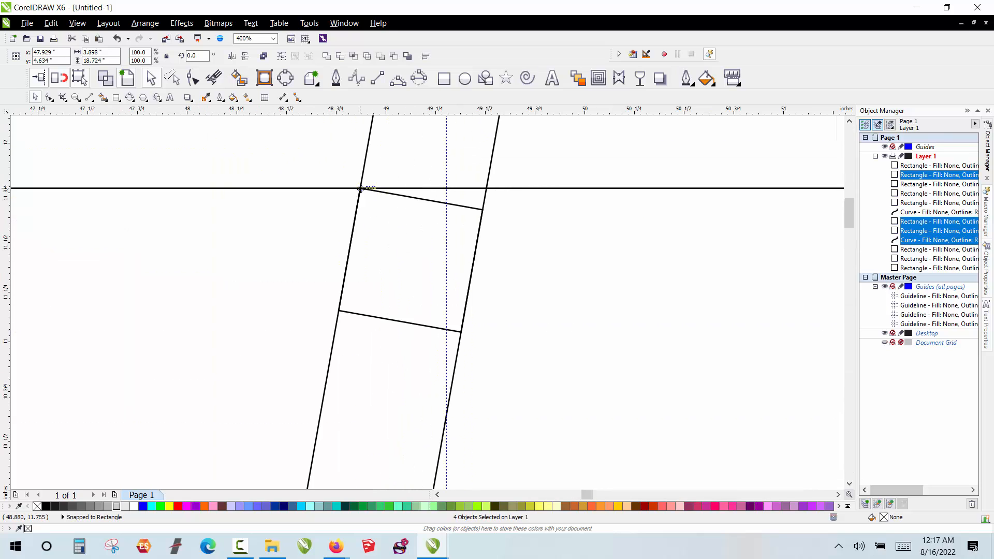
{"action": "scroll", "coordinate": [285, 310], "scroll_direction": "down", "scroll_amount": 3}
{"action": "scroll", "coordinate": [301, 284], "scroll_direction": "up", "scroll_amount": 2}
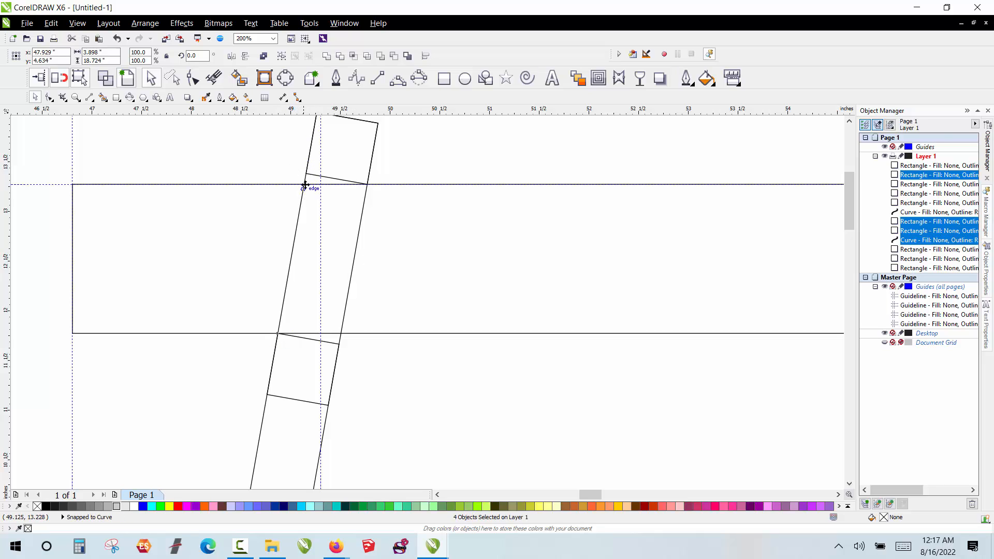
{"action": "scroll", "coordinate": [304, 183], "scroll_direction": "up", "scroll_amount": 1}
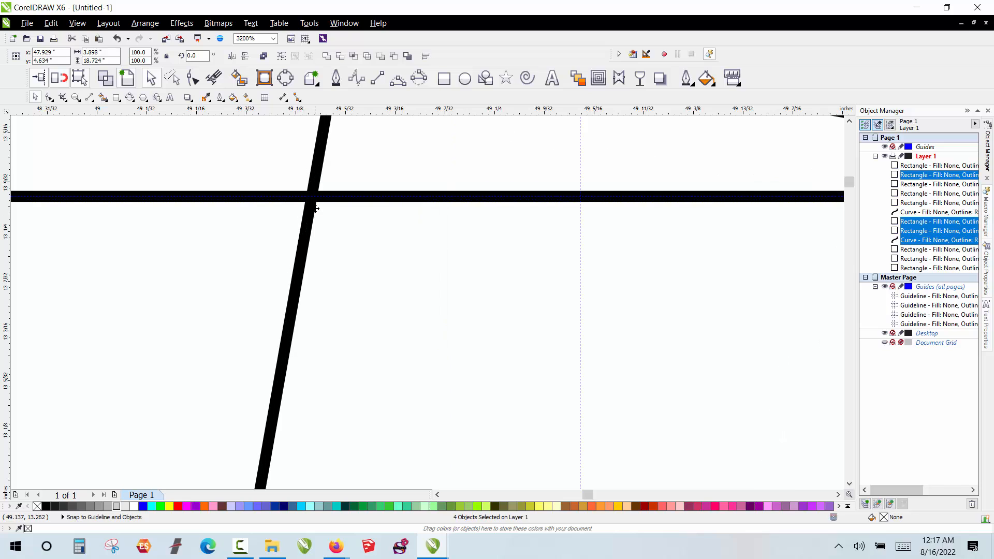
{"action": "scroll", "coordinate": [306, 191], "scroll_direction": "down", "scroll_amount": 4}
{"action": "left_click", "coordinate": [350, 228]}
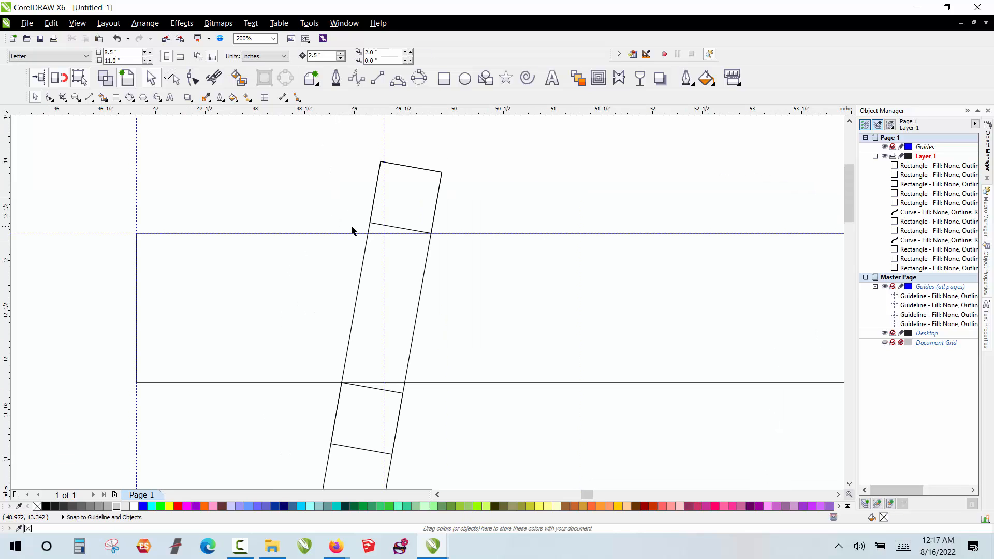
- Add a node on the slanted board's left edge where it crosses the horizontal board's upper edge
{"action": "scroll", "coordinate": [391, 241], "scroll_direction": "up", "scroll_amount": 2}
{"action": "left_click", "coordinate": [381, 225]}
{"action": "key", "text": "F10"}
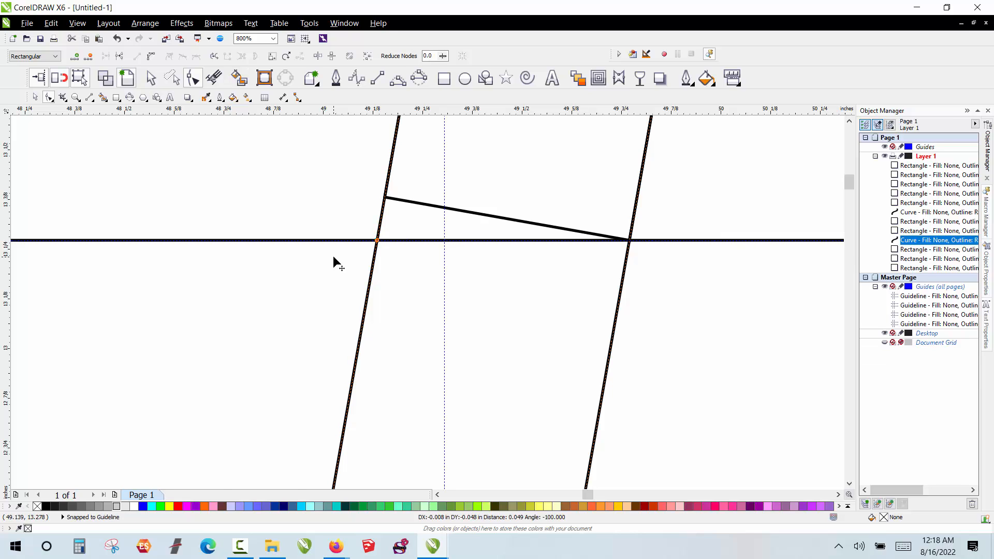
{"action": "scroll", "coordinate": [333, 256], "scroll_direction": "down", "scroll_amount": 3}
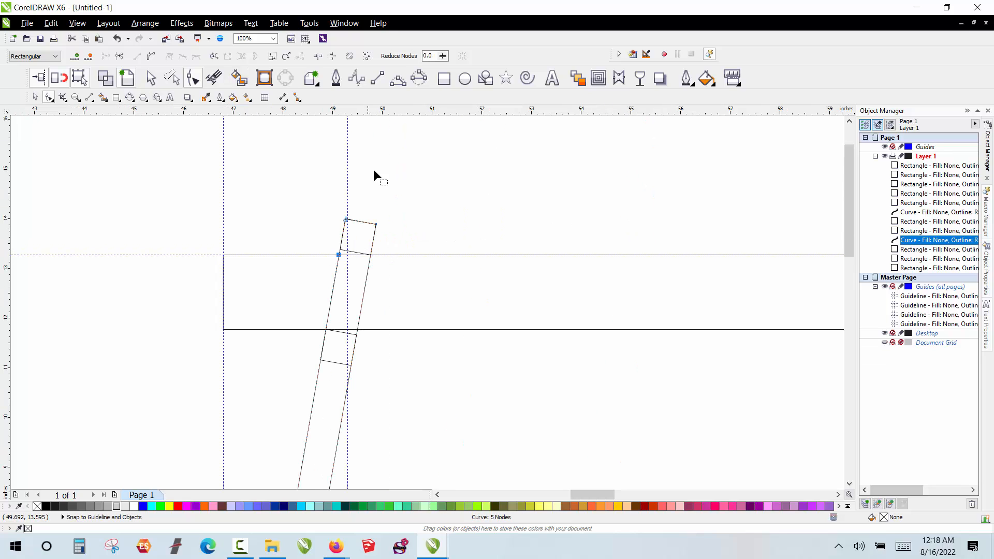
- Move all four parts of the slanted leg so the added node snaps to the offset guideline at the horizontal board's upper edge
{"action": "left_click", "coordinate": [151, 78]}
{"action": "scroll", "coordinate": [398, 167], "scroll_direction": "down", "scroll_amount": 2}
{"action": "left_click_drag", "start_coordinate": [437, 159], "coordinate": [280, 461]}
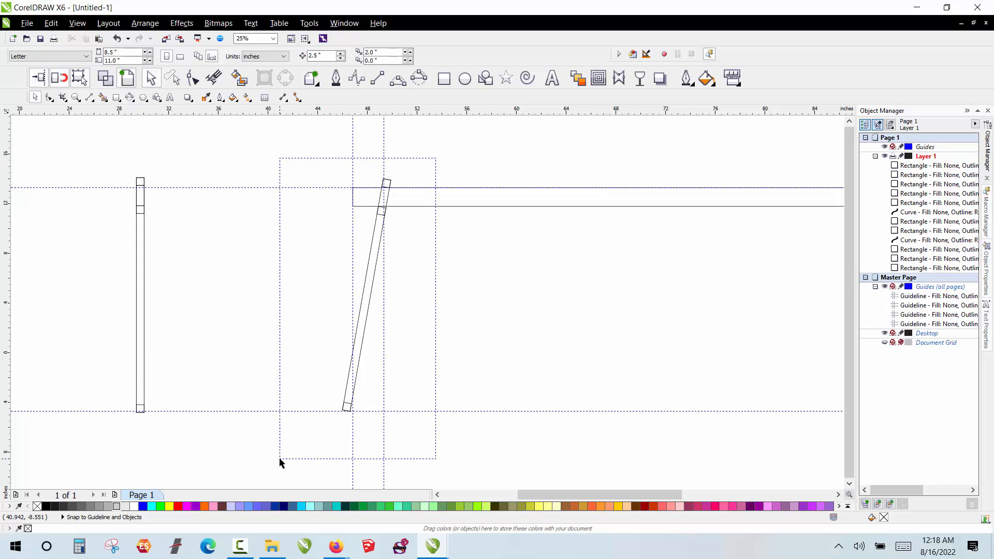
{"action": "scroll", "coordinate": [388, 187], "scroll_direction": "up", "scroll_amount": 1}
{"action": "scroll", "coordinate": [366, 193], "scroll_direction": "up", "scroll_amount": 3}
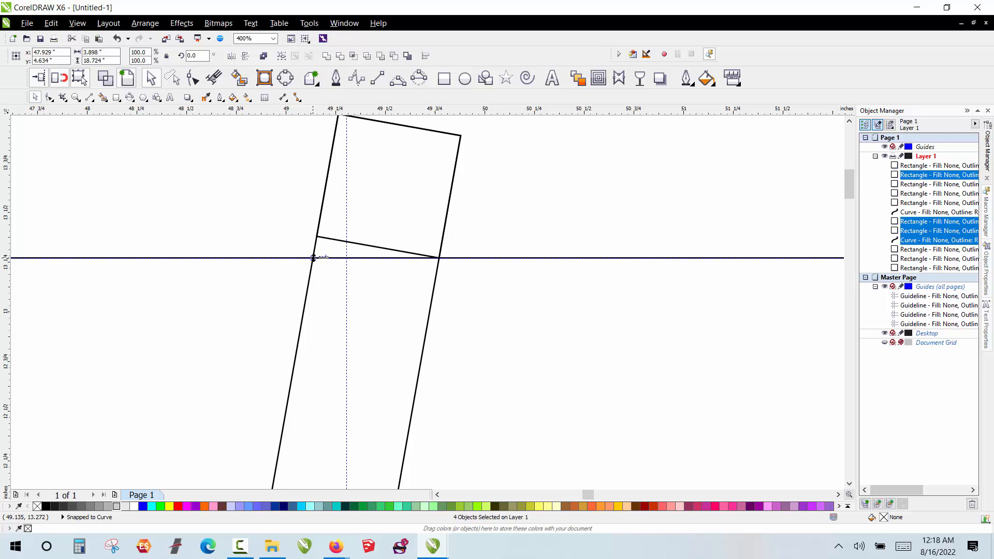
{"action": "scroll", "coordinate": [407, 219], "scroll_direction": "down", "scroll_amount": 1}
{"action": "scroll", "coordinate": [344, 236], "scroll_direction": "up", "scroll_amount": 1}
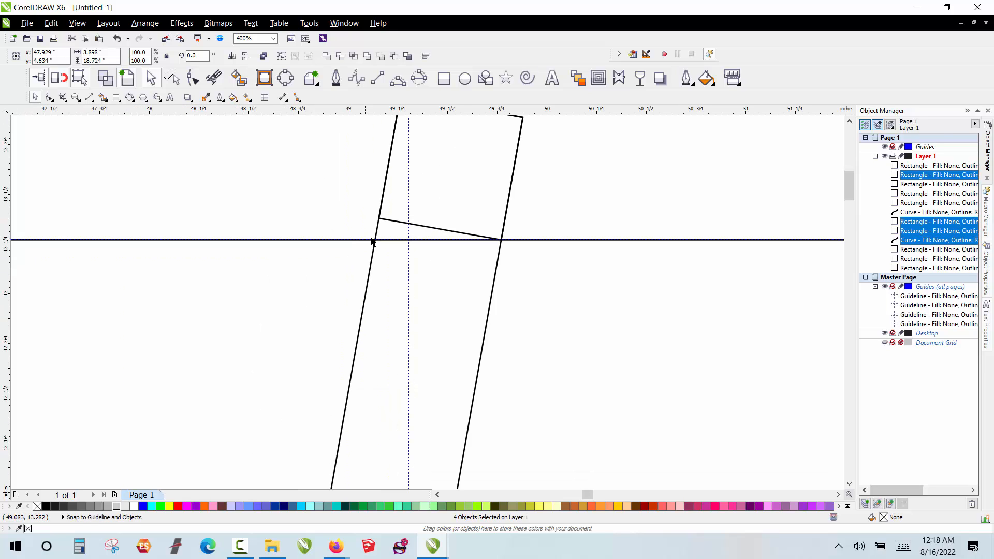
{"action": "left_click_drag", "start_coordinate": [373, 240], "coordinate": [538, 182]}
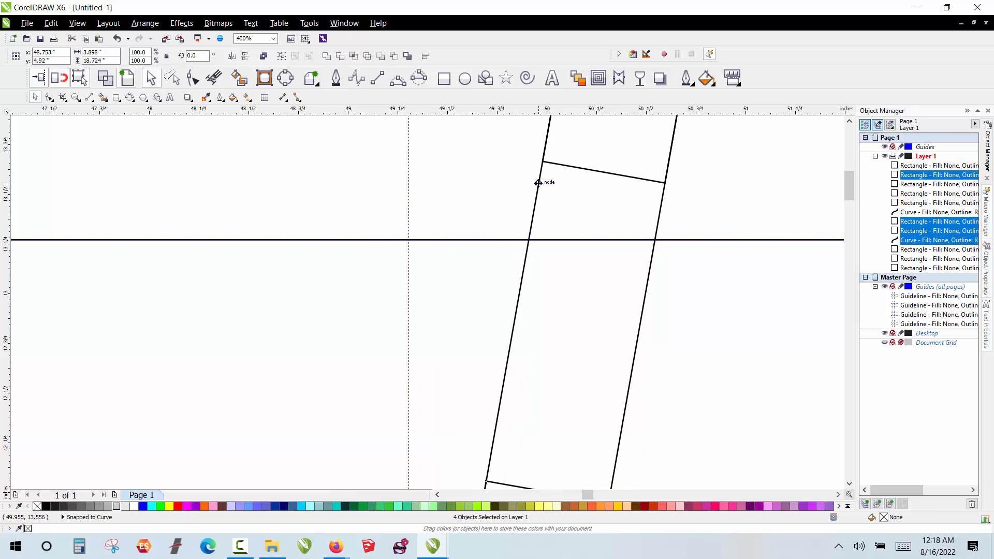
{"action": "left_click_drag", "start_coordinate": [538, 182], "coordinate": [408, 240]}
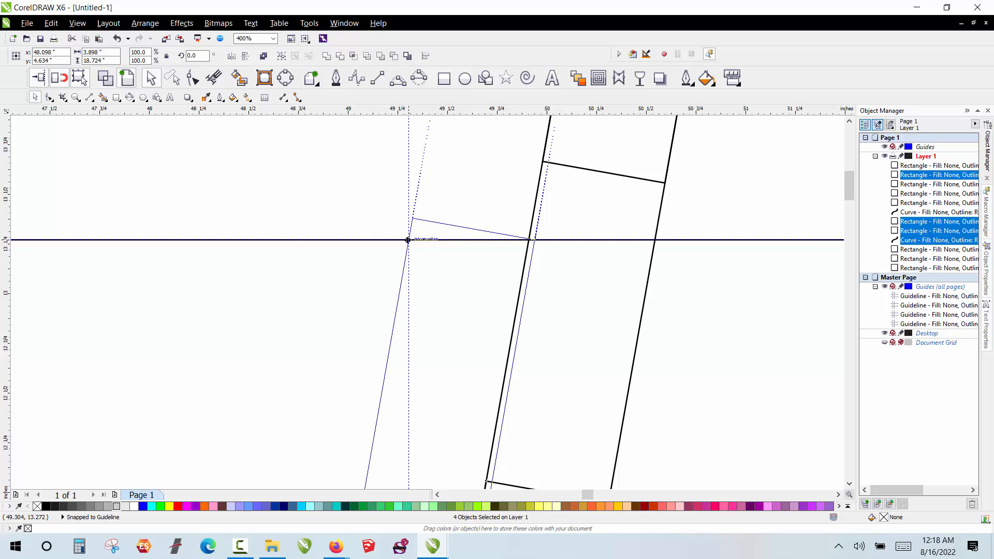
{"action": "left_click_drag", "start_coordinate": [408, 240], "coordinate": [408, 240]}
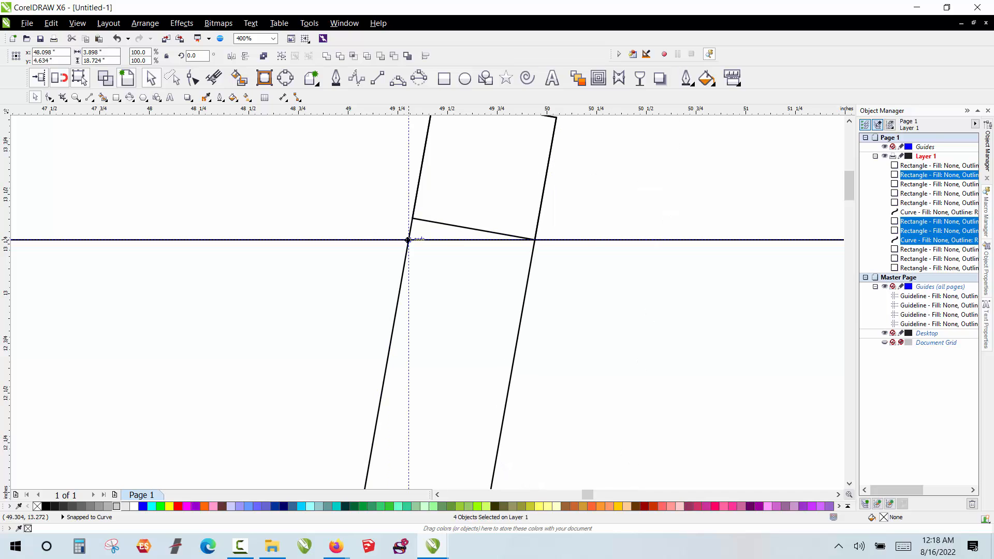
{"action": "scroll", "coordinate": [408, 240], "scroll_direction": "down", "scroll_amount": 2}
{"action": "left_click", "coordinate": [424, 137]}
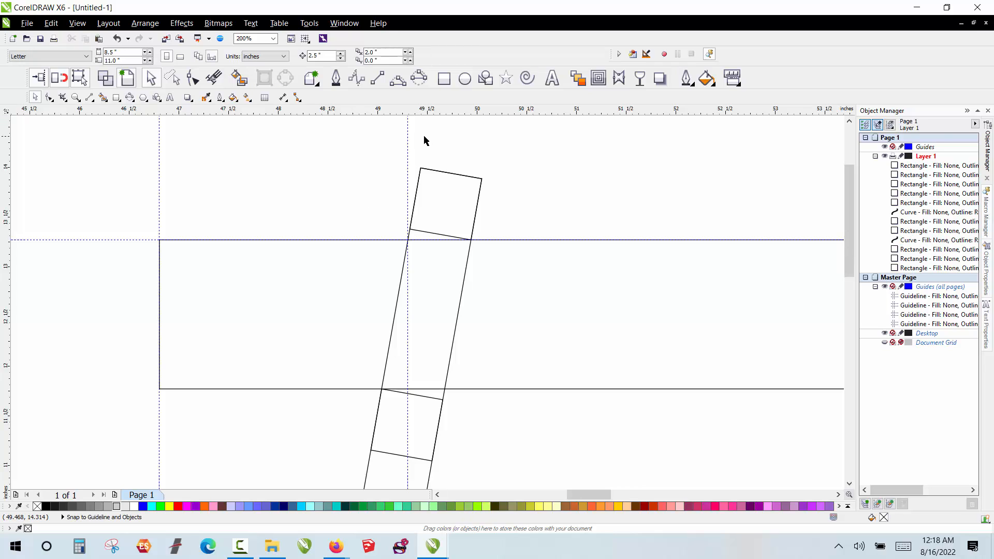
- Delete the vertical guideline offset 2.5 inches from the horizontal board's left end
{"action": "scroll", "coordinate": [424, 141], "scroll_direction": "down", "scroll_amount": 4}
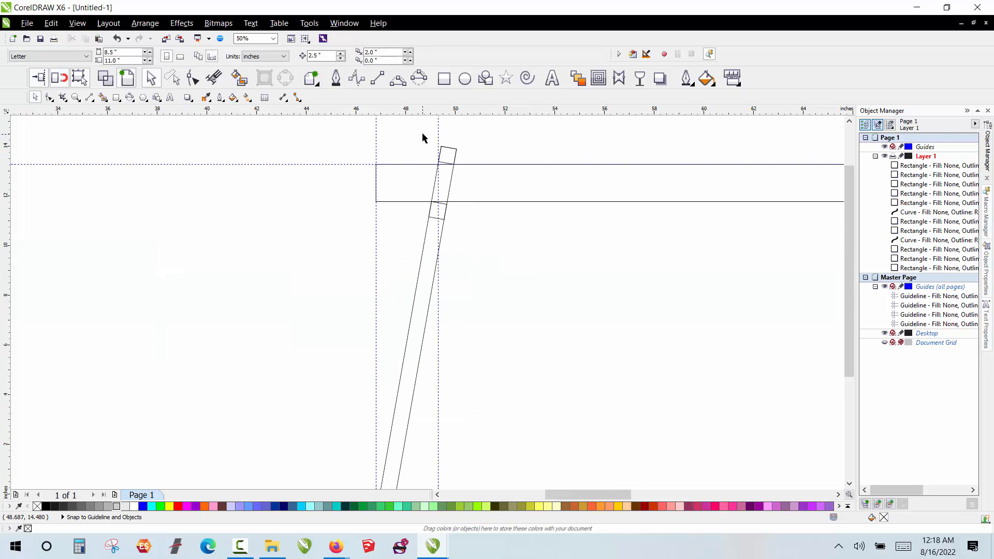
{"action": "scroll", "coordinate": [373, 206], "scroll_direction": "down", "scroll_amount": 2}
{"action": "scroll", "coordinate": [407, 168], "scroll_direction": "up", "scroll_amount": 2}
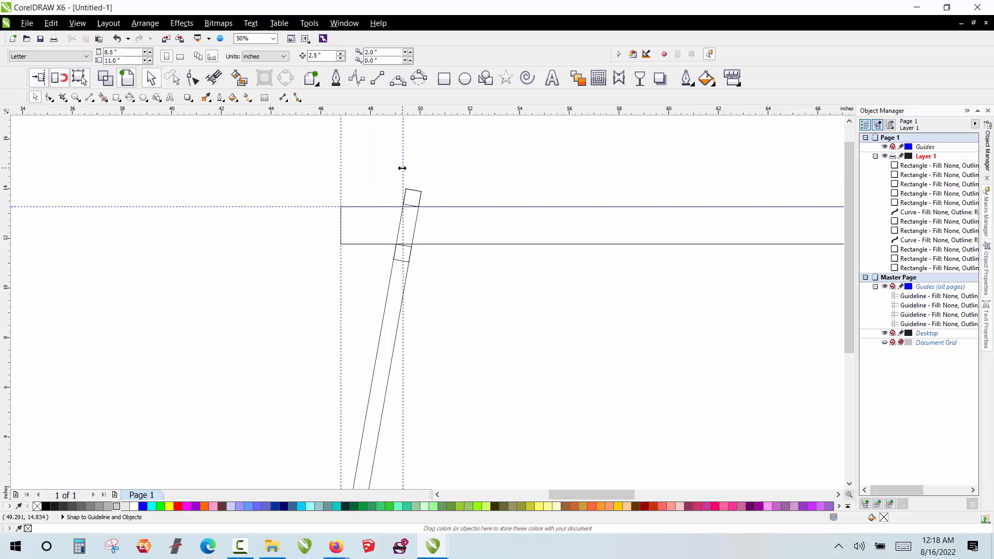
{"action": "left_click", "coordinate": [402, 168]}
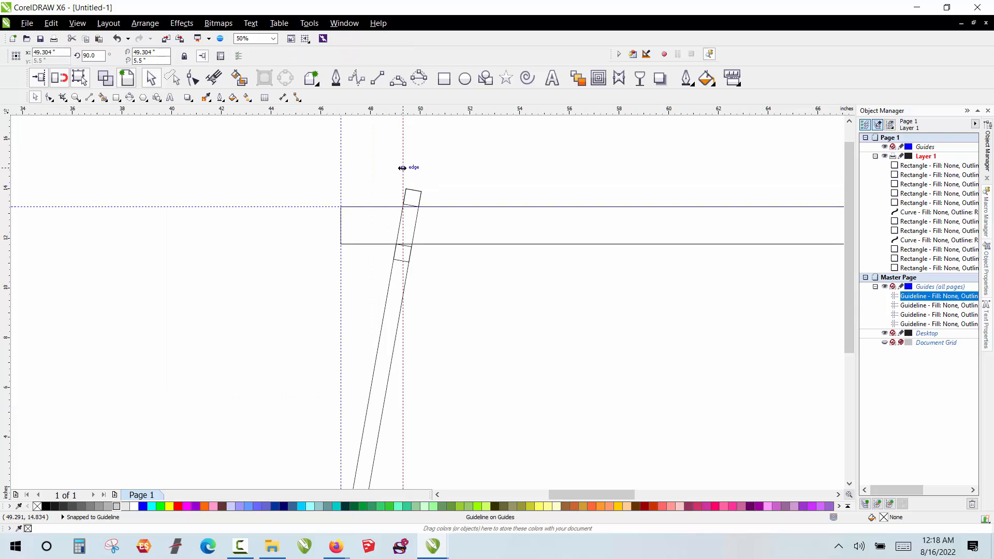
{"action": "key", "text": "Delete"}
- Copy the vertical guideline to the horizontal board's right end and offset a duplicate of it 2.5 inches to the left
{"action": "scroll", "coordinate": [238, 222], "scroll_direction": "down", "scroll_amount": 3}
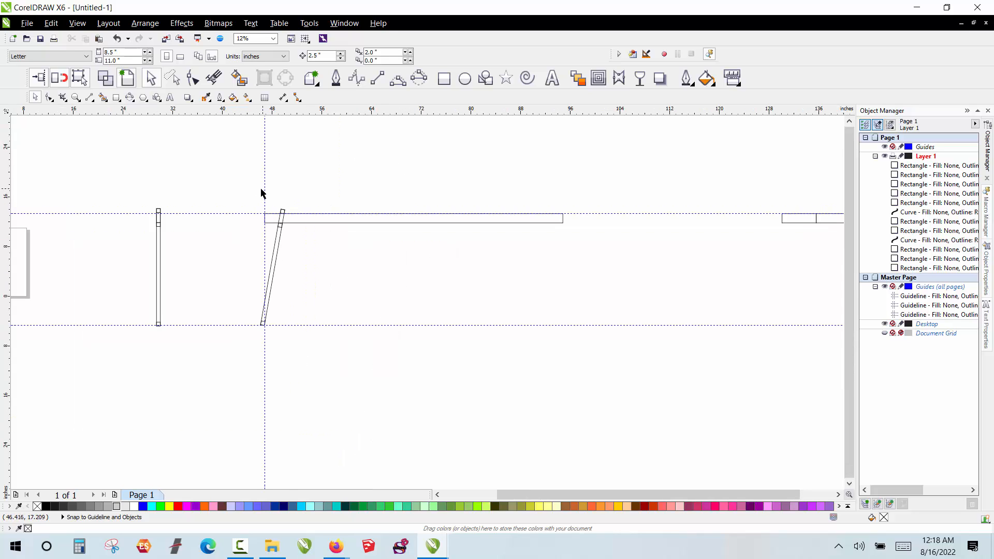
{"action": "left_click_drag", "start_coordinate": [265, 192], "coordinate": [564, 222]}
{"action": "left_click", "coordinate": [393, 137]}
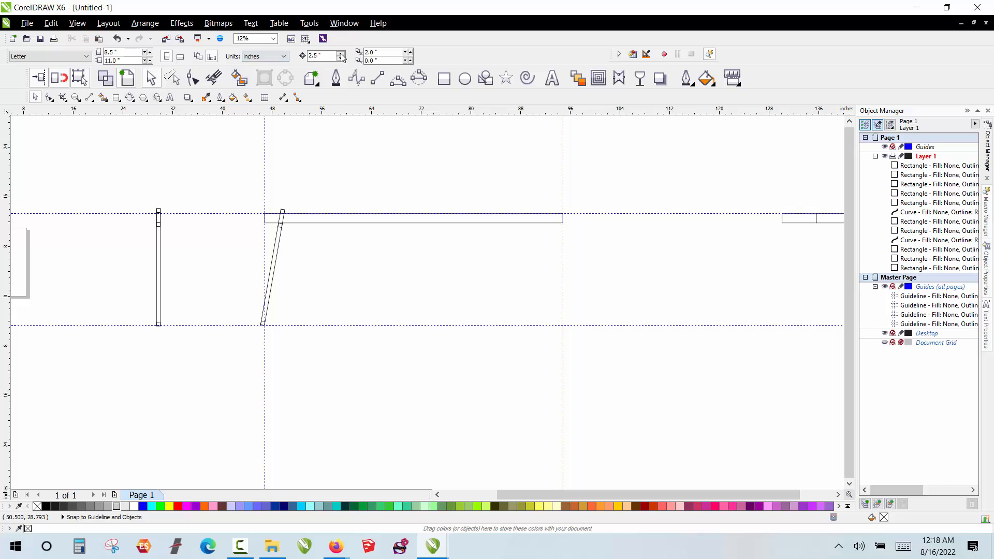
{"action": "left_click", "coordinate": [562, 178]}
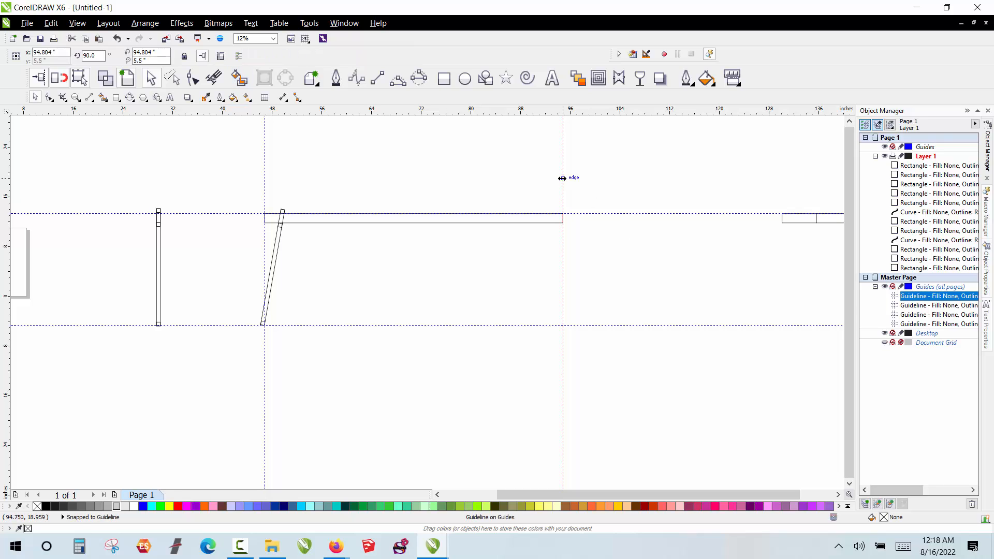
{"action": "key", "text": "ctrl+d"}
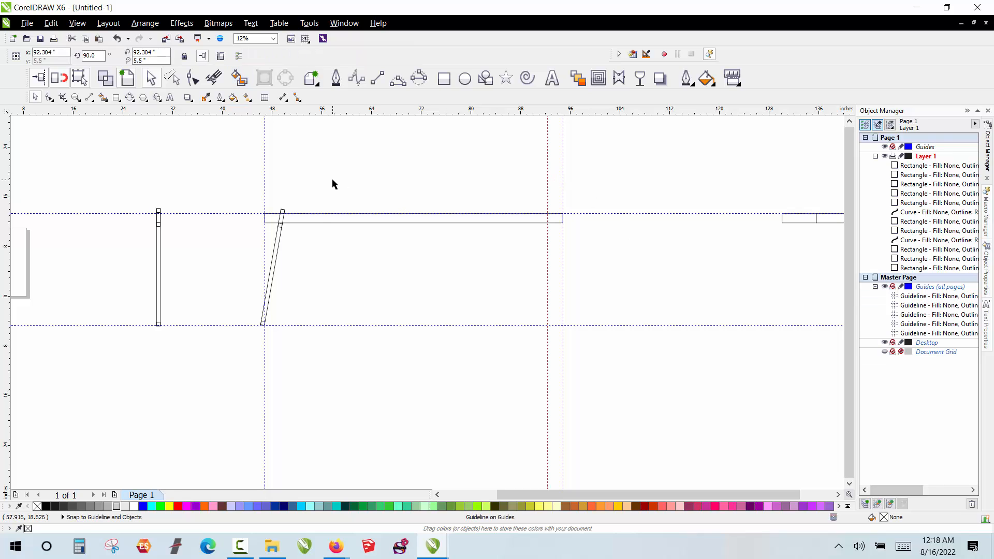
- Duplicate the complete slanted leg to the right beneath the horizontal board and mirror the copy horizontally
{"action": "left_click_drag", "start_coordinate": [333, 183], "coordinate": [249, 331]}
{"action": "left_click_drag", "start_coordinate": [282, 237], "coordinate": [448, 259]}
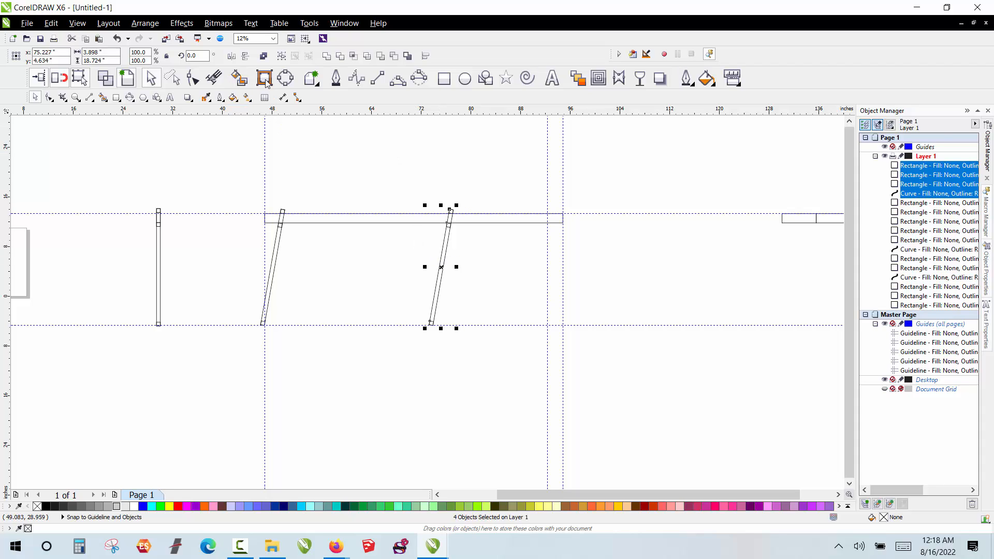
{"action": "left_click_drag", "start_coordinate": [423, 266], "coordinate": [468, 270]}
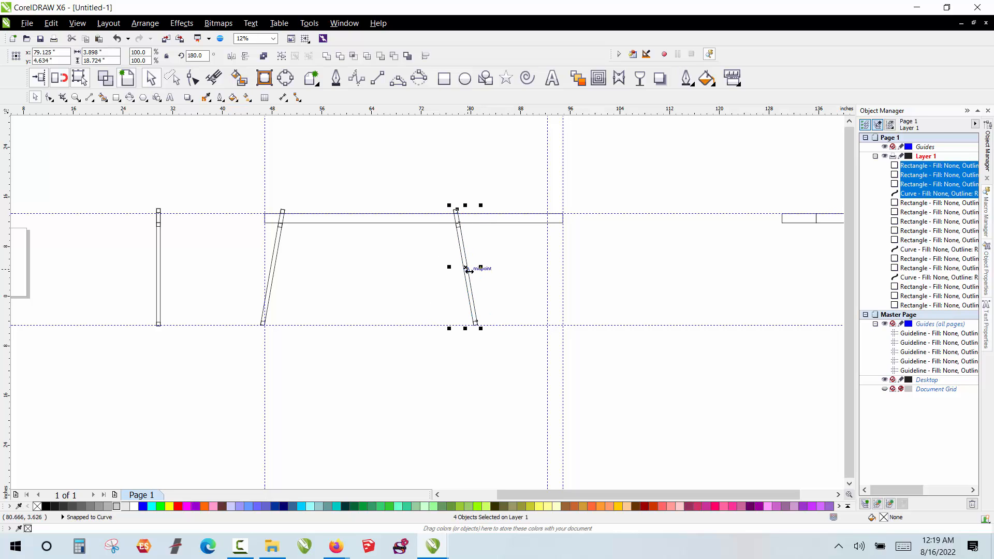
{"action": "left_click", "coordinate": [404, 180]}
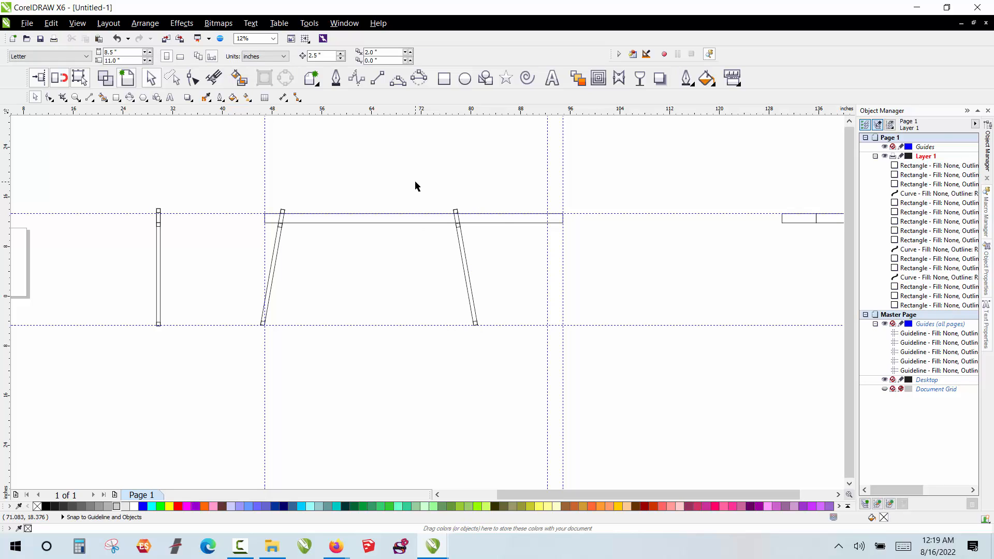
- Snap the mirrored leg's outer-edge node to the 2.5-inch guideline at the horizontal board's upper edge, and delete that guideline
{"action": "left_click_drag", "start_coordinate": [414, 180], "coordinate": [514, 372]}
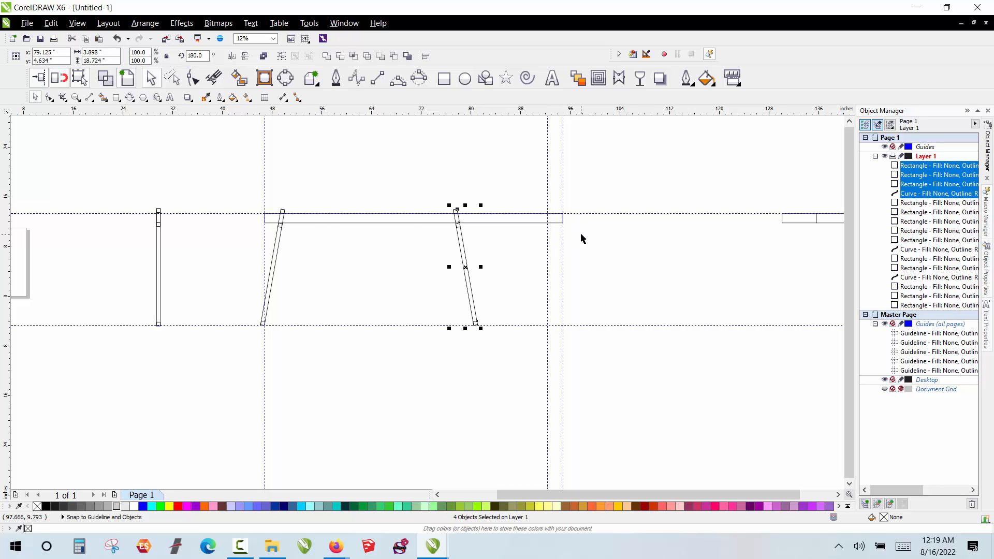
{"action": "scroll", "coordinate": [538, 243], "scroll_direction": "up", "scroll_amount": 4}
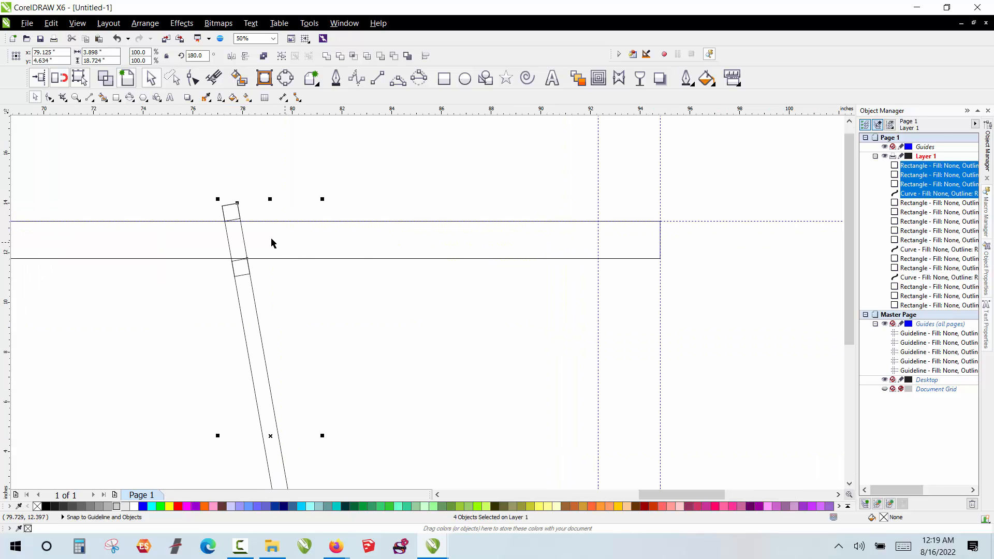
{"action": "left_click_drag", "start_coordinate": [244, 226], "coordinate": [599, 222]}
{"action": "scroll", "coordinate": [647, 186], "scroll_direction": "down", "scroll_amount": 4}
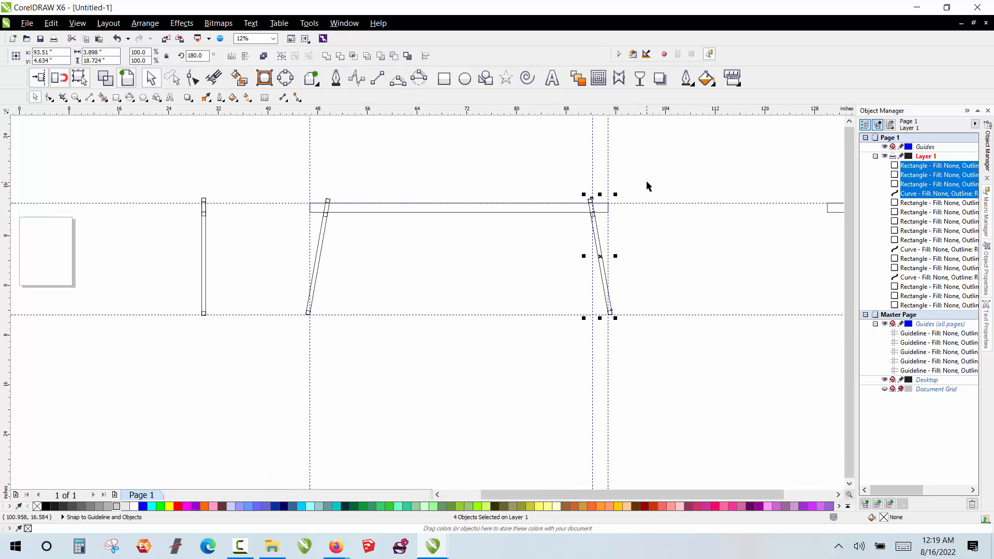
{"action": "left_click", "coordinate": [647, 187]}
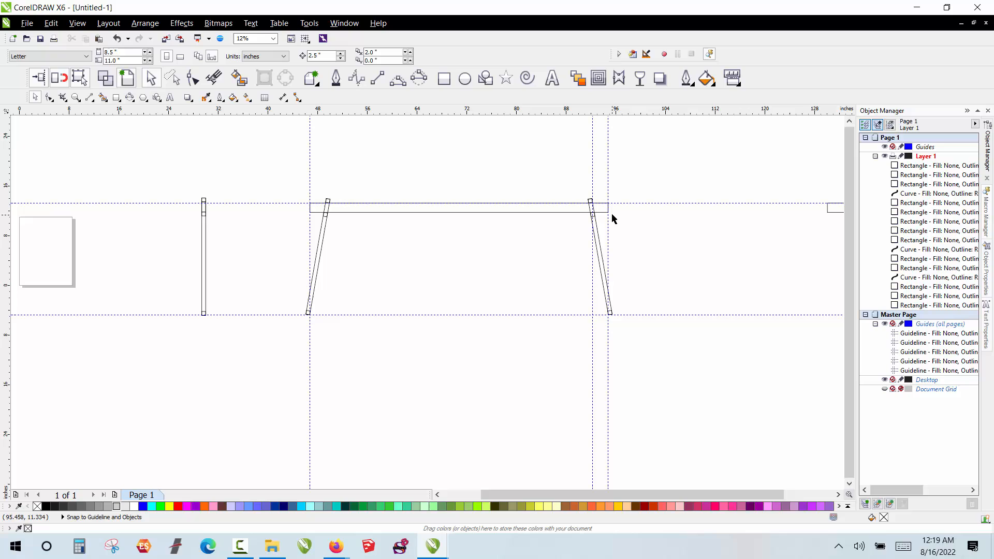
{"action": "left_click", "coordinate": [592, 183]}
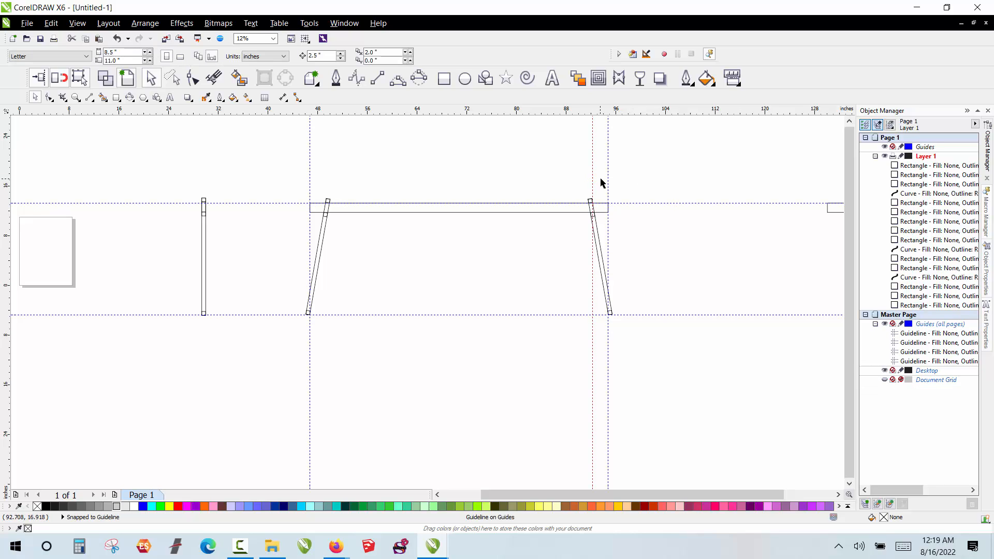
{"action": "key", "text": "Delete"}
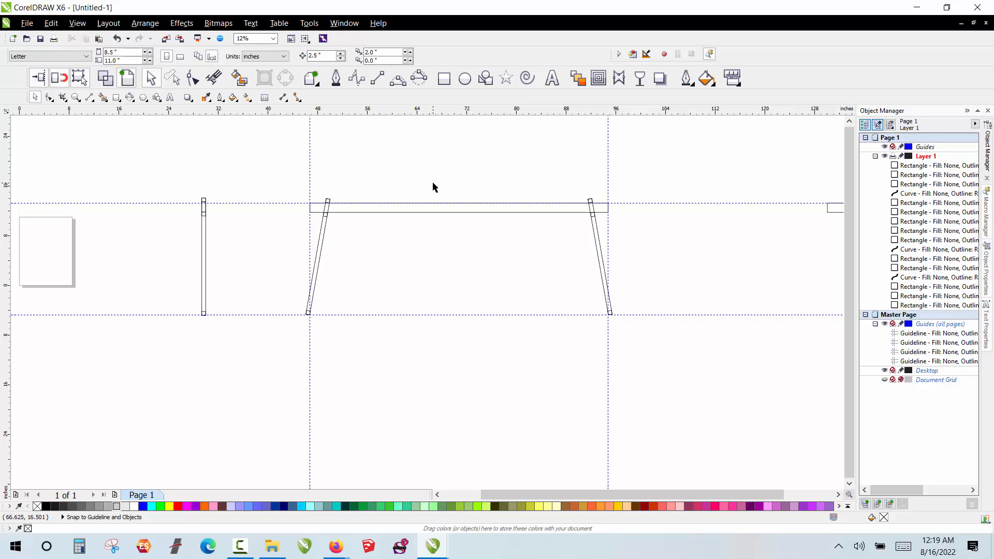
- Set the nudge distance to 4 inches and offset a duplicate of the lower horizontal guideline that far upward
{"action": "left_click", "coordinate": [319, 56]}
{"action": "type", "text": "4"}
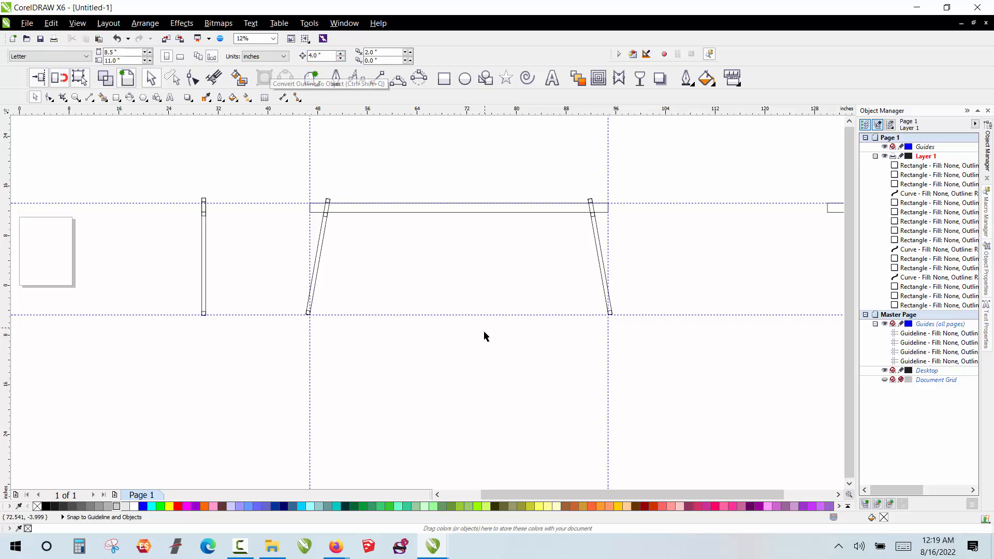
{"action": "left_click", "coordinate": [482, 314]}
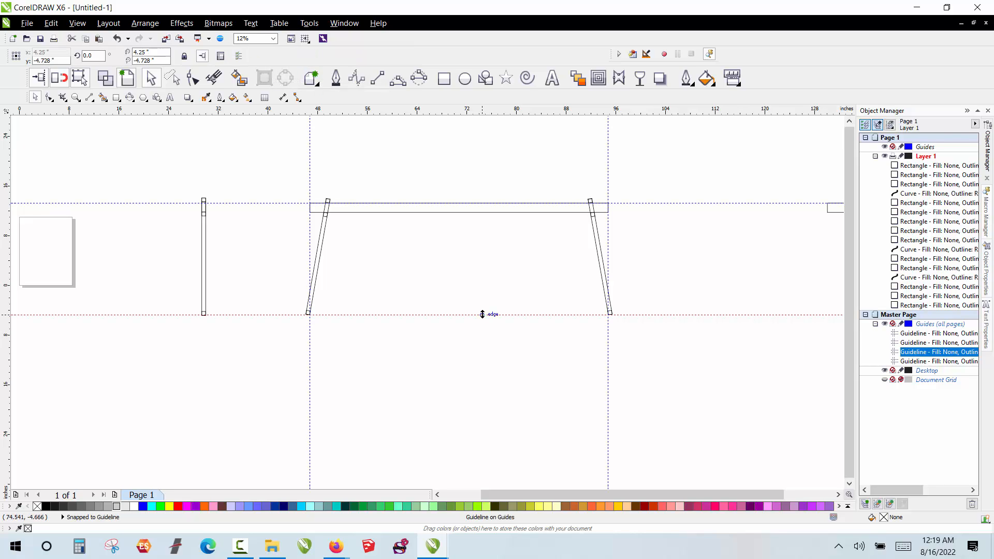
{"action": "key", "text": "ctrl+d"}
{"action": "key", "text": "Up"}
{"action": "left_click", "coordinate": [399, 263]}
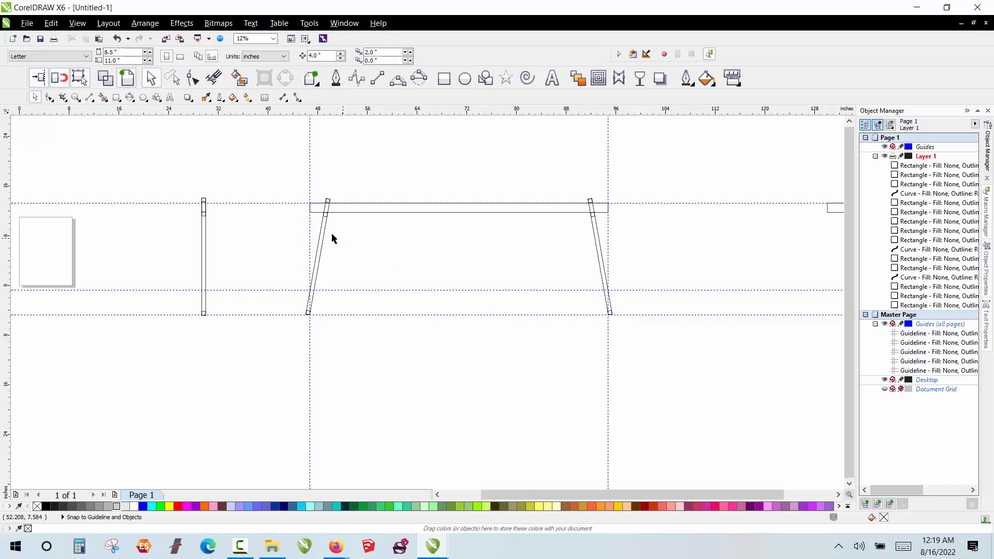
- Copy the small square below the horizontal board down the left leg, snapping its lowest corner to the 4-inch guideline
{"action": "scroll", "coordinate": [332, 238], "scroll_direction": "up", "scroll_amount": 2}
{"action": "left_click", "coordinate": [342, 210]}
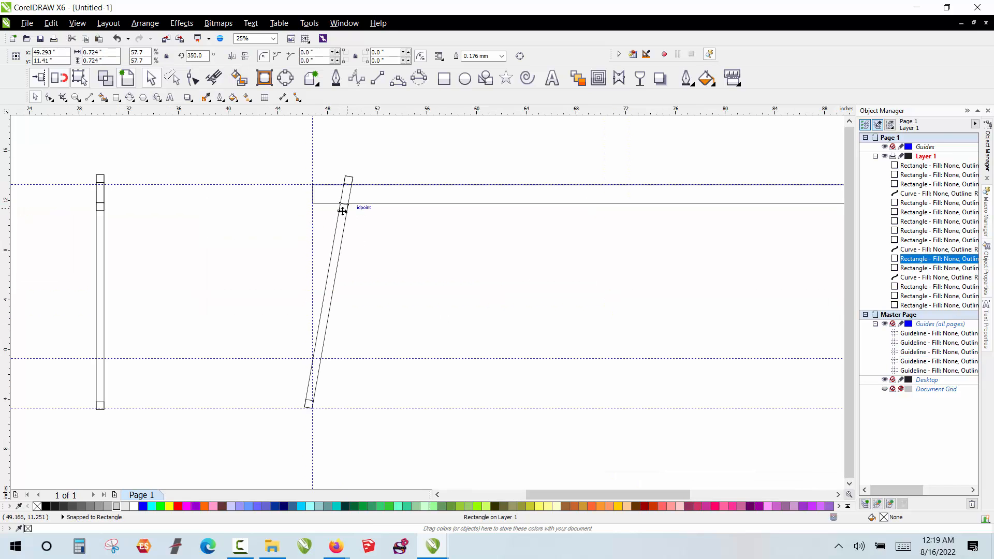
{"action": "left_click_drag", "start_coordinate": [343, 211], "coordinate": [214, 408]}
{"action": "scroll", "coordinate": [425, 309], "scroll_direction": "up", "scroll_amount": 2}
{"action": "scroll", "coordinate": [182, 261], "scroll_direction": "down", "scroll_amount": 4}
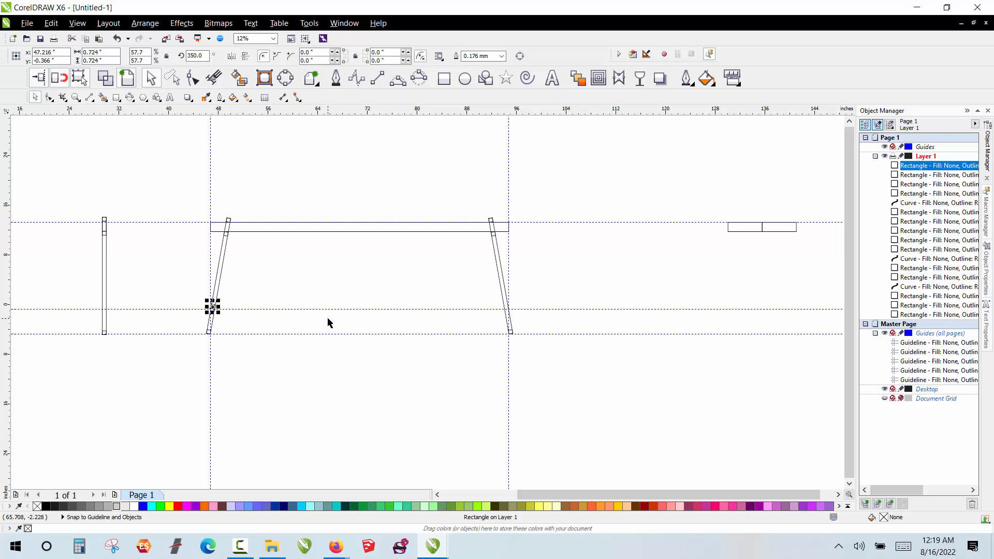
- Copy the right leg's small square from below the horizontal board down that leg, snapping its lowest corner to the 4-inch guideline
{"action": "scroll", "coordinate": [303, 324], "scroll_direction": "up", "scroll_amount": 2}
{"action": "scroll", "coordinate": [170, 296], "scroll_direction": "down", "scroll_amount": 2}
{"action": "scroll", "coordinate": [364, 239], "scroll_direction": "up", "scroll_amount": 2}
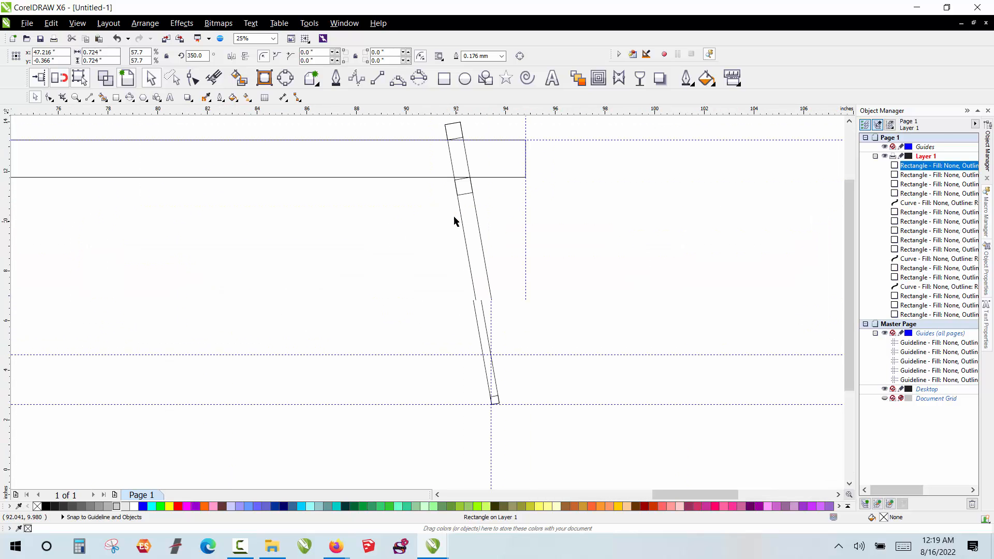
{"action": "left_click_drag", "start_coordinate": [440, 218], "coordinate": [469, 284]}
{"action": "scroll", "coordinate": [483, 158], "scroll_direction": "down", "scroll_amount": 1}
{"action": "scroll", "coordinate": [476, 337], "scroll_direction": "up", "scroll_amount": 1}
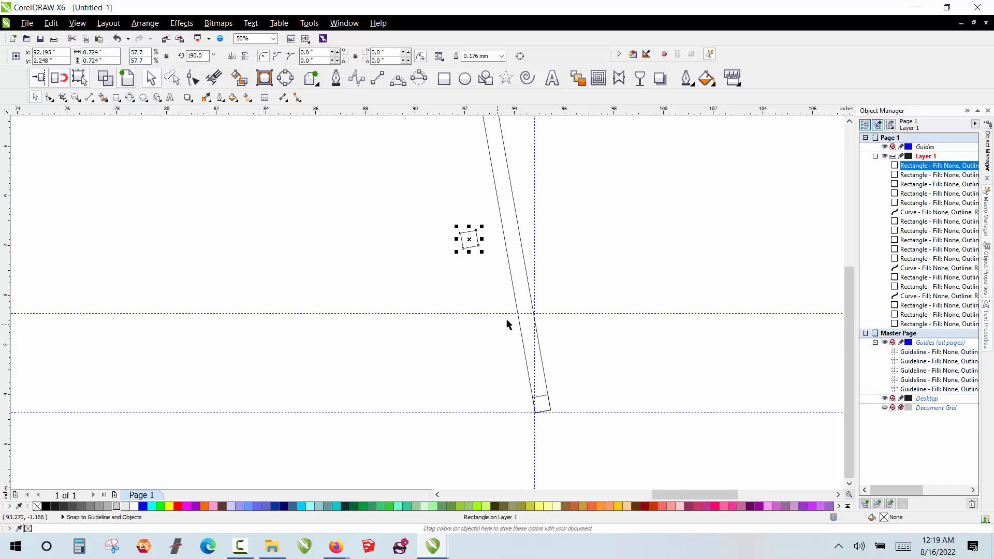
{"action": "scroll", "coordinate": [507, 326], "scroll_direction": "up", "scroll_amount": 1}
{"action": "left_click_drag", "start_coordinate": [423, 179], "coordinate": [532, 305]}
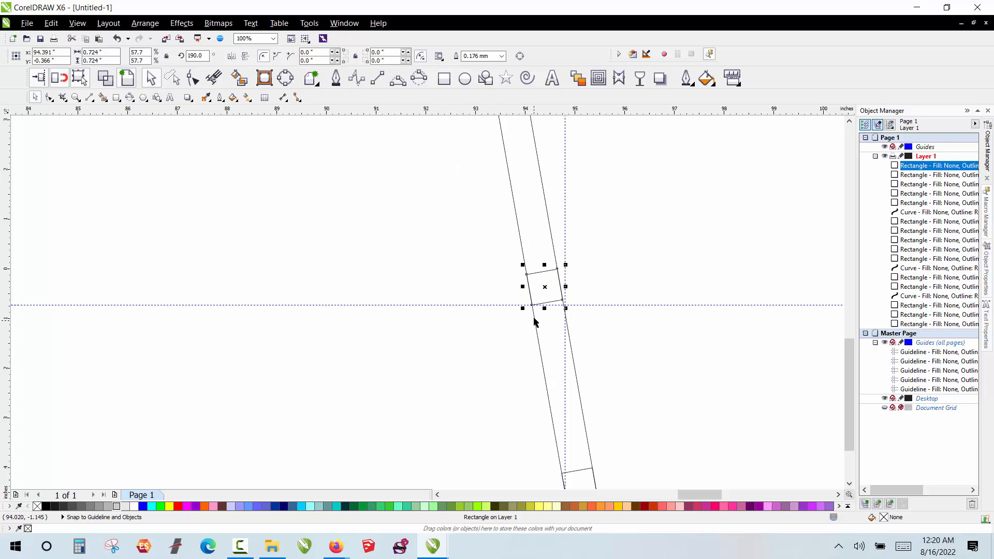
{"action": "scroll", "coordinate": [452, 328], "scroll_direction": "down", "scroll_amount": 3}
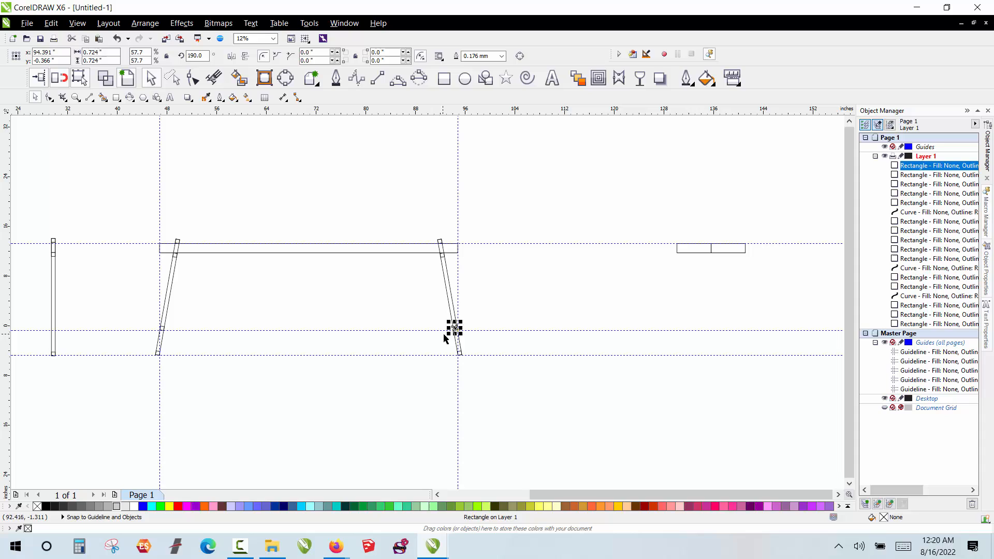
{"action": "left_click", "coordinate": [396, 305]}
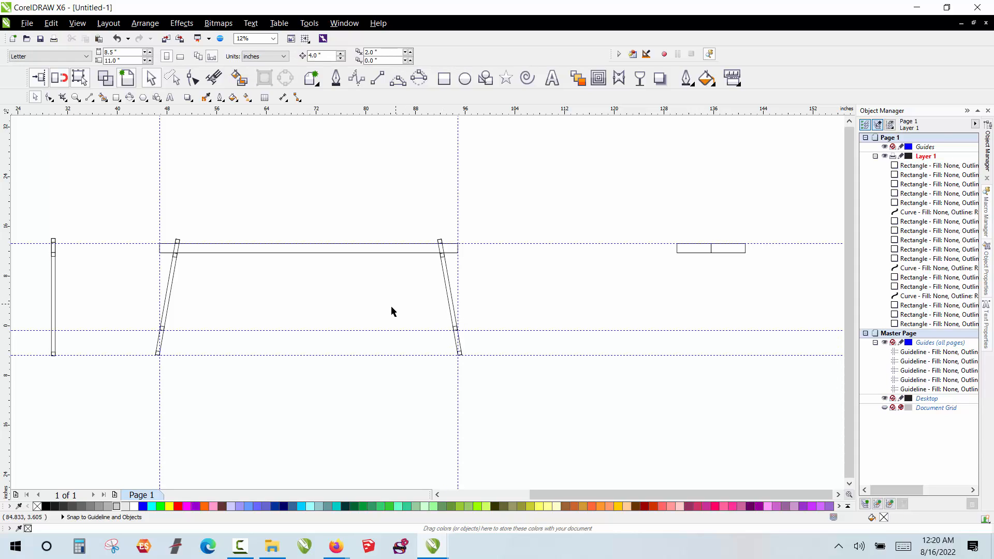
- Copy the horizontal board down between the legs, snapping its lower edge to the inner upper corner of the right leg's lower square
{"action": "left_click", "coordinate": [311, 244]}
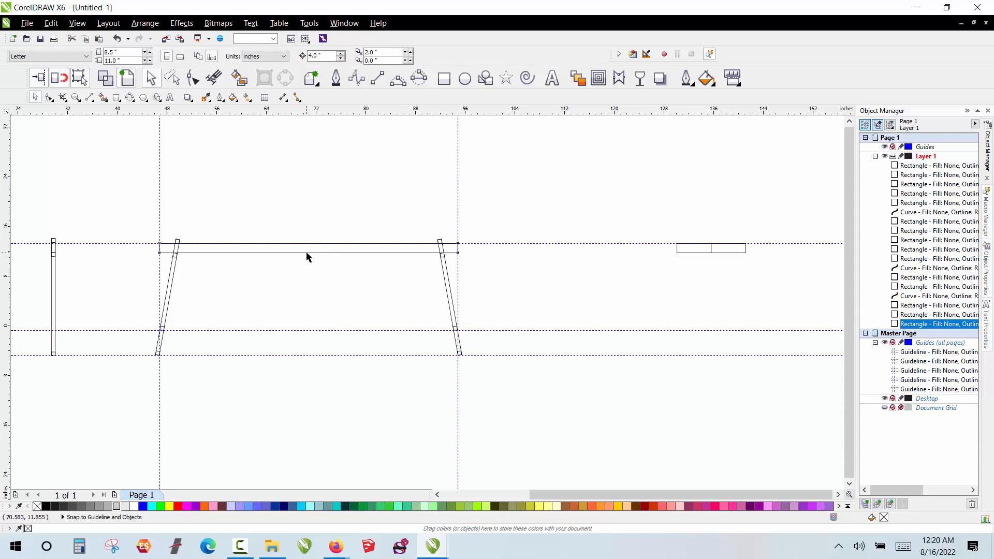
{"action": "left_click_drag", "start_coordinate": [308, 250], "coordinate": [307, 317]}
{"action": "scroll", "coordinate": [455, 328], "scroll_direction": "up", "scroll_amount": 6}
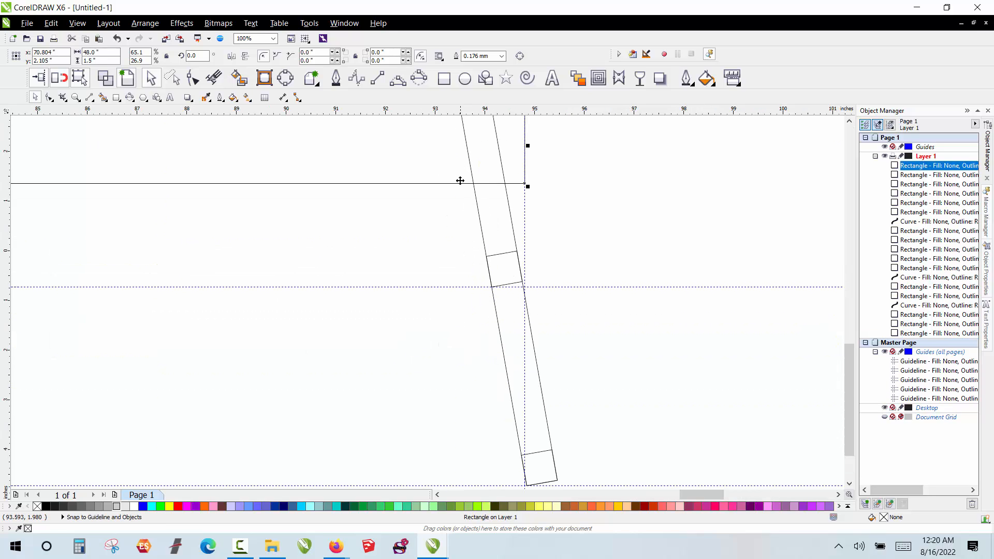
{"action": "left_click_drag", "start_coordinate": [459, 181], "coordinate": [485, 254]}
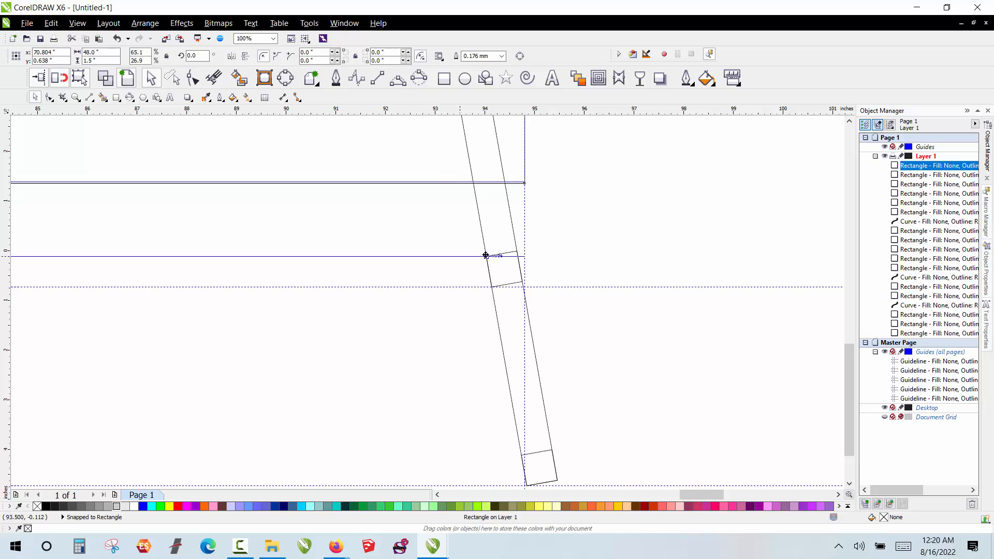
- Raise the copied board so its lower edge meets the highest corner of the right leg's lower small square
{"action": "scroll", "coordinate": [521, 214], "scroll_direction": "down", "scroll_amount": 2}
{"action": "scroll", "coordinate": [519, 236], "scroll_direction": "up", "scroll_amount": 6}
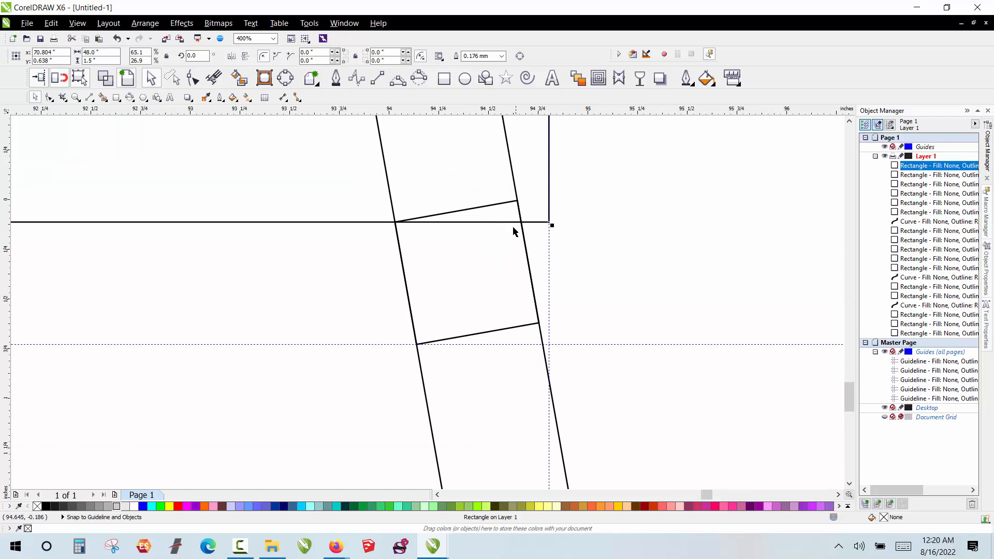
{"action": "left_click_drag", "start_coordinate": [501, 223], "coordinate": [501, 200]}
{"action": "scroll", "coordinate": [568, 259], "scroll_direction": "down", "scroll_amount": 7}
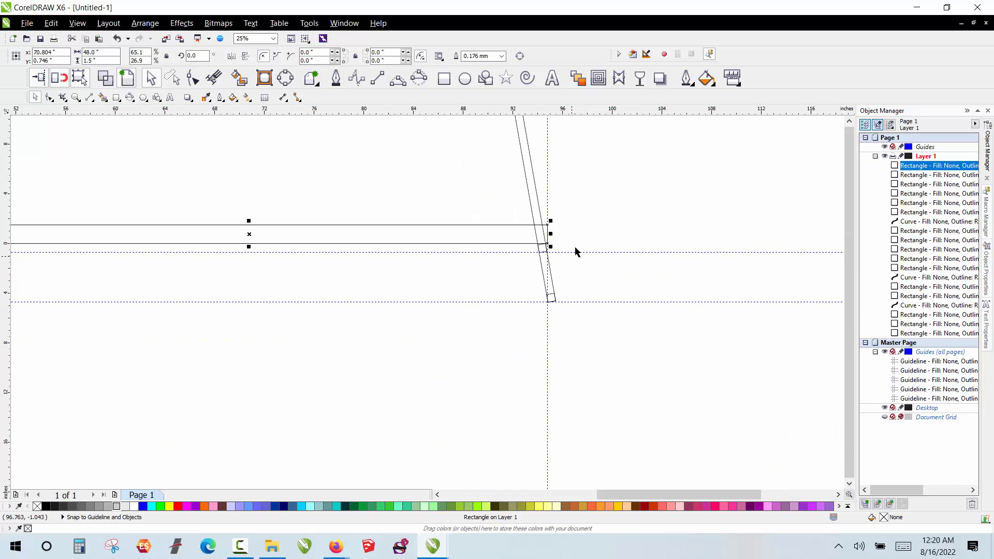
{"action": "key", "text": "Escape"}
{"action": "scroll", "coordinate": [568, 240], "scroll_direction": "down", "scroll_amount": 1}
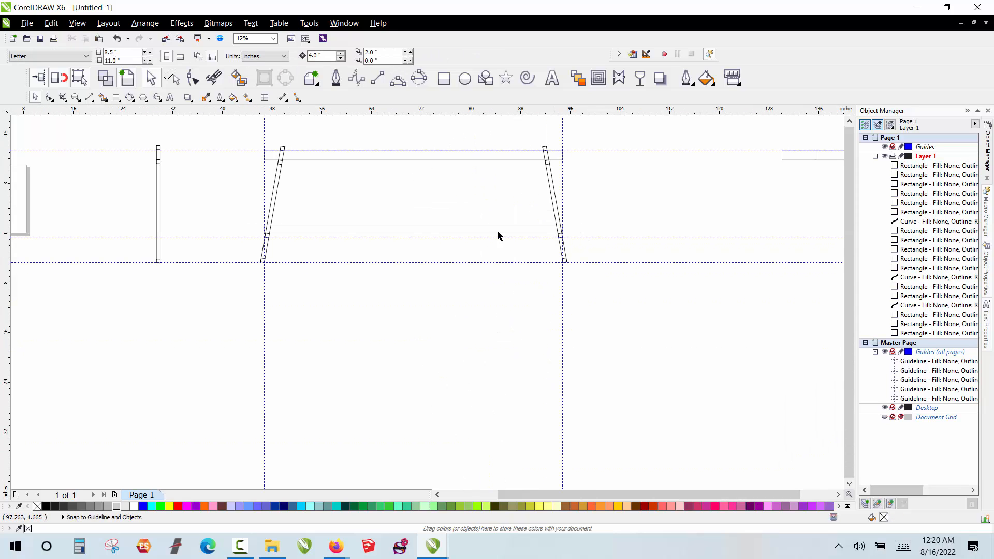
- Set the nudge distance to 2 inches and move the right leg with its small squares inward by that distance
{"action": "left_click", "coordinate": [476, 235]}
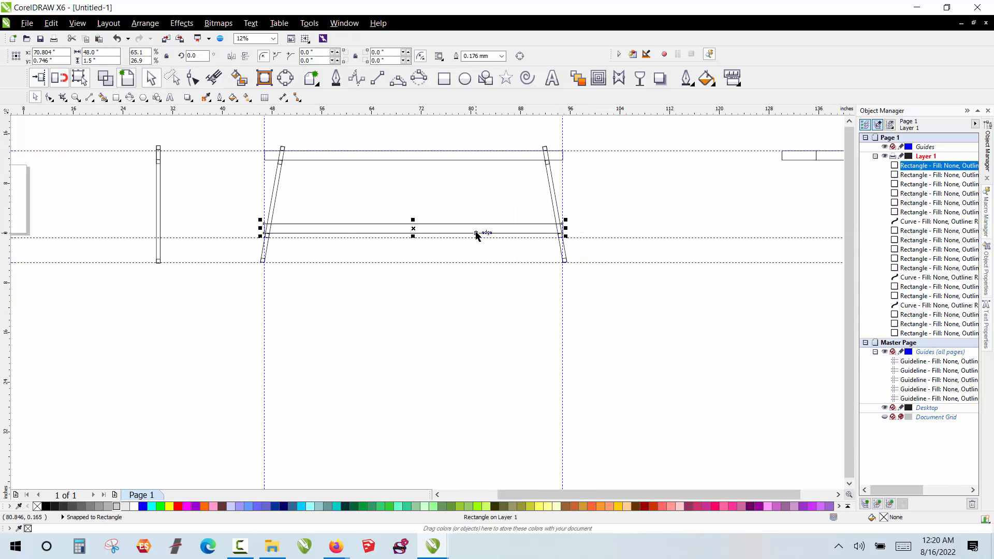
{"action": "left_click", "coordinate": [482, 198]}
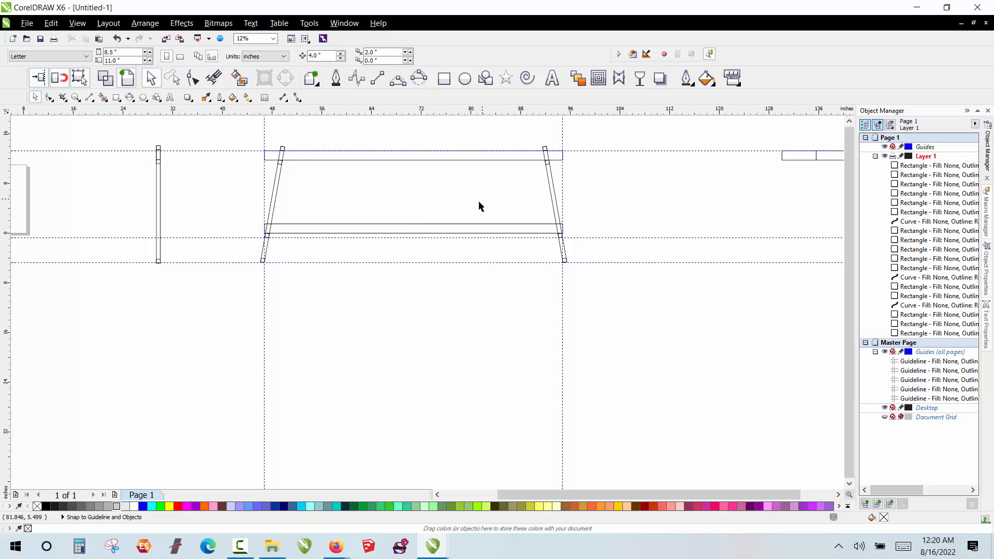
{"action": "left_click", "coordinate": [325, 56]}
{"action": "type", "text": "2"}
{"action": "key", "text": "Return"}
{"action": "left_click_drag", "start_coordinate": [497, 139], "coordinate": [612, 291]}
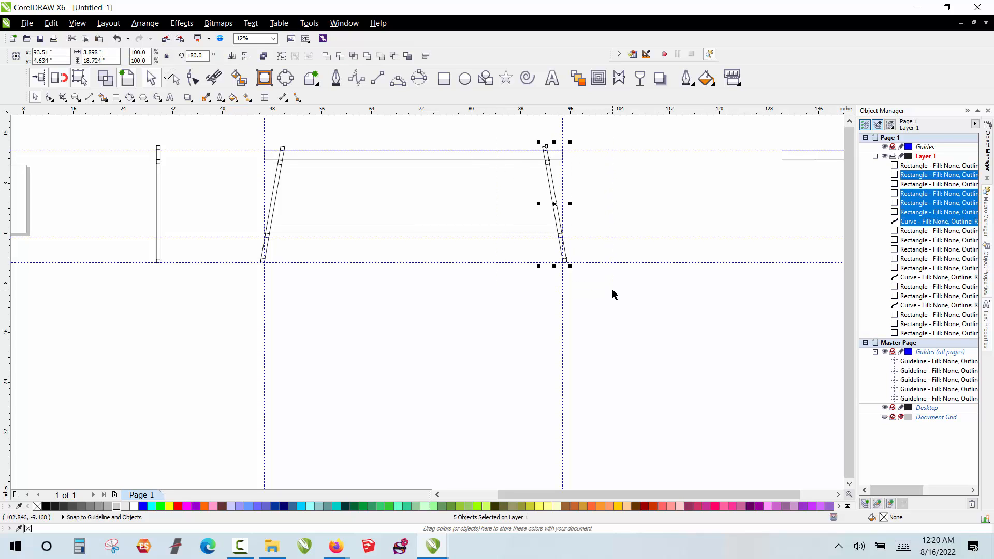
{"action": "key", "text": "Left"}
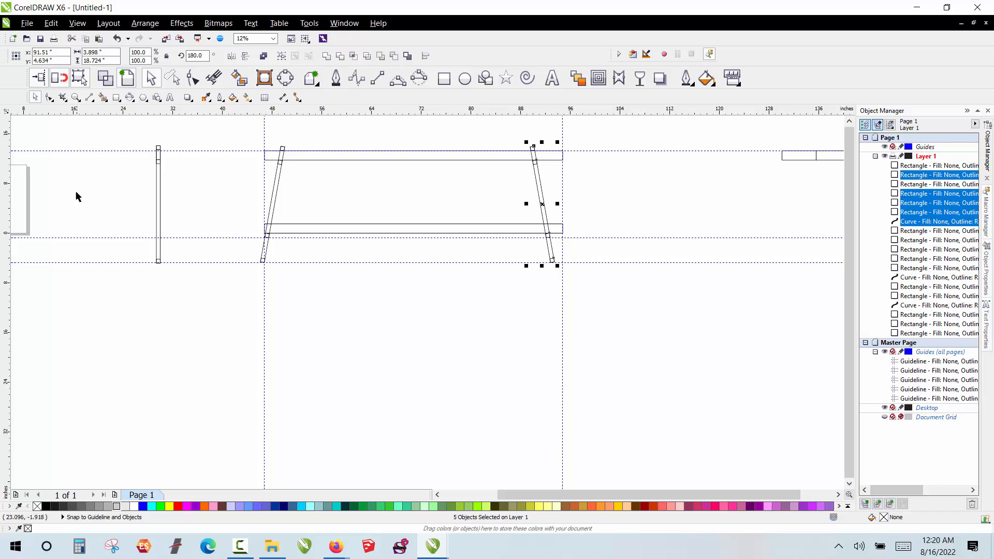
- Move the left slanted leg with its small squares 2 inches inward
{"action": "left_click_drag", "start_coordinate": [305, 135], "coordinate": [245, 284]}
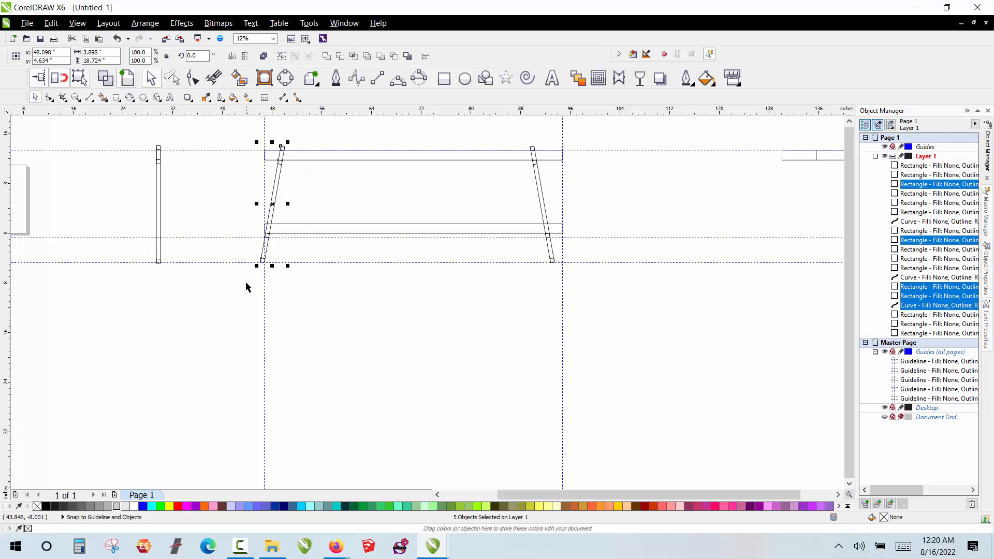
{"action": "key", "text": "Right"}
{"action": "left_click", "coordinate": [231, 224]}
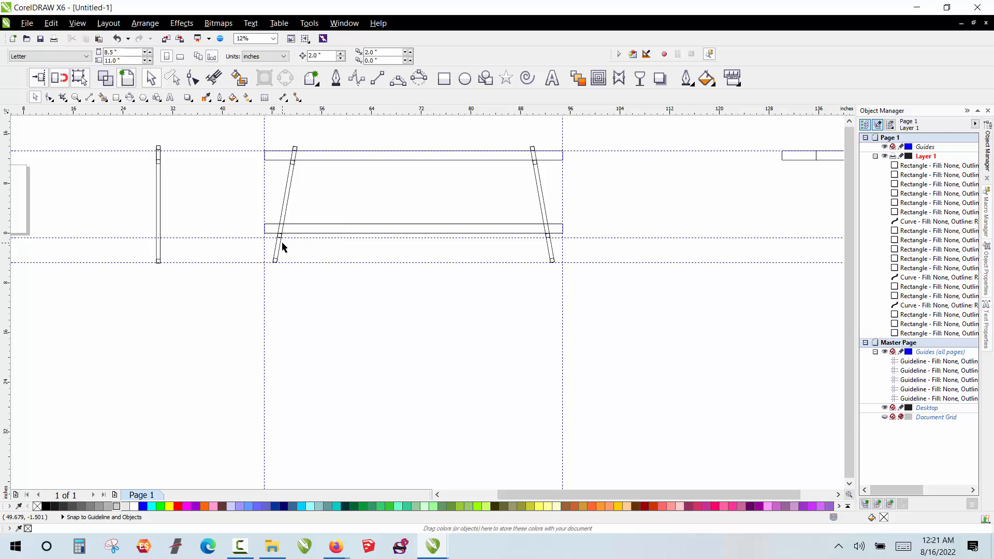
{"action": "scroll", "coordinate": [282, 242], "scroll_direction": "down", "scroll_amount": 1}
{"action": "scroll", "coordinate": [317, 235], "scroll_direction": "up", "scroll_amount": 1}
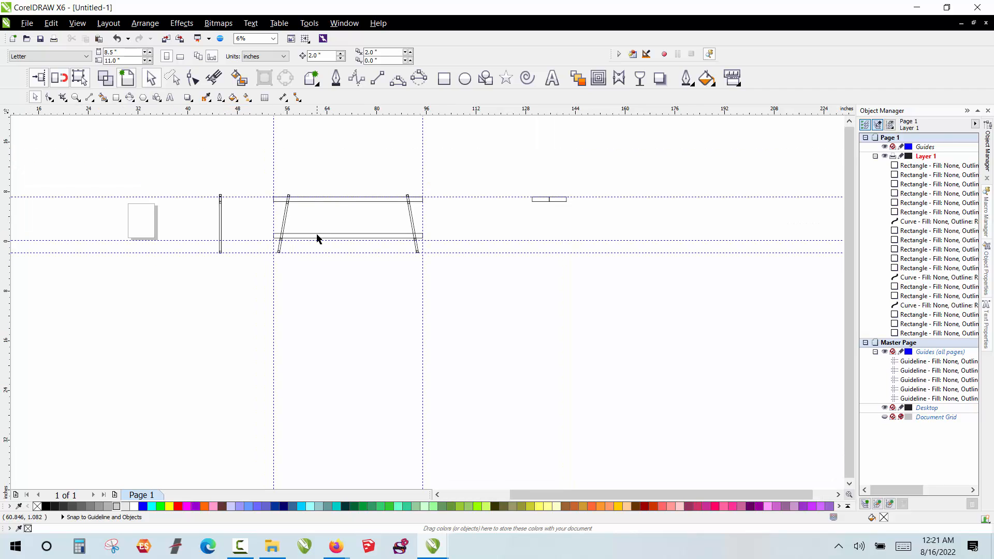
{"action": "left_click", "coordinate": [319, 233]}
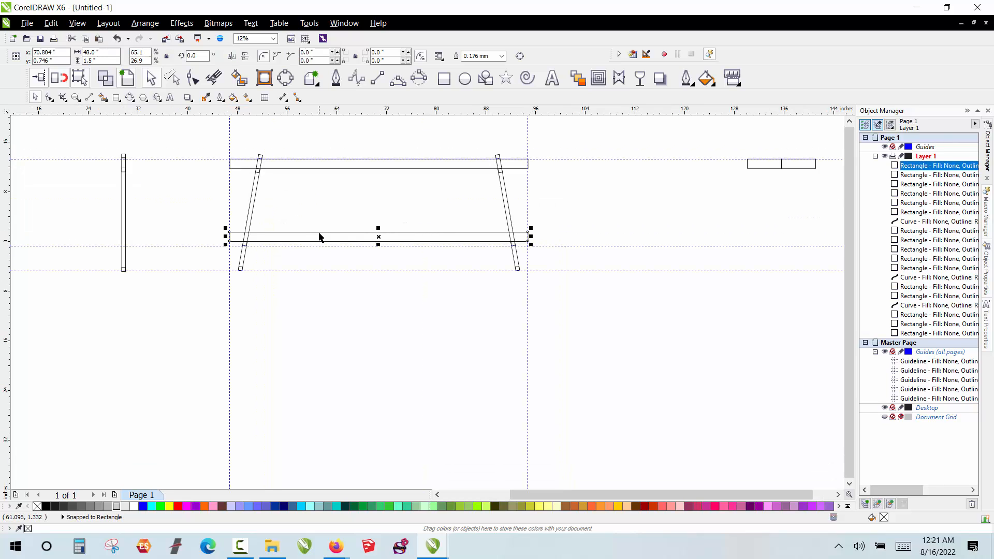
{"action": "left_click", "coordinate": [289, 208]}
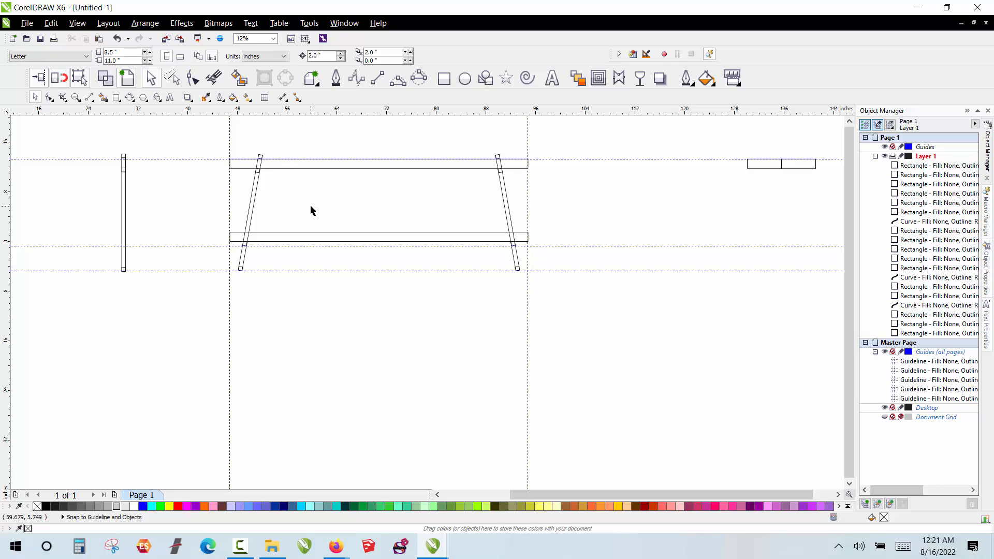
{"action": "left_click", "coordinate": [363, 240]}
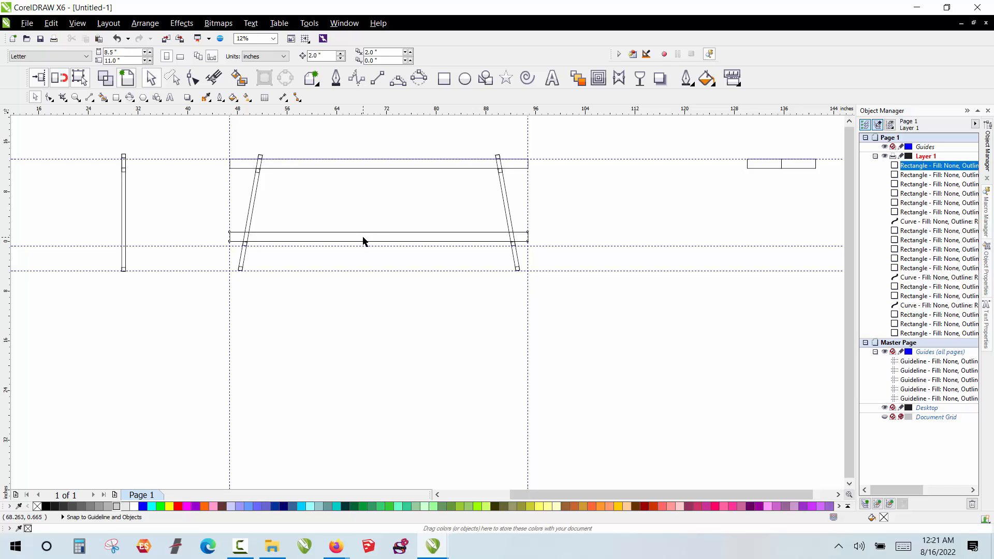
{"action": "left_click", "coordinate": [342, 206]}
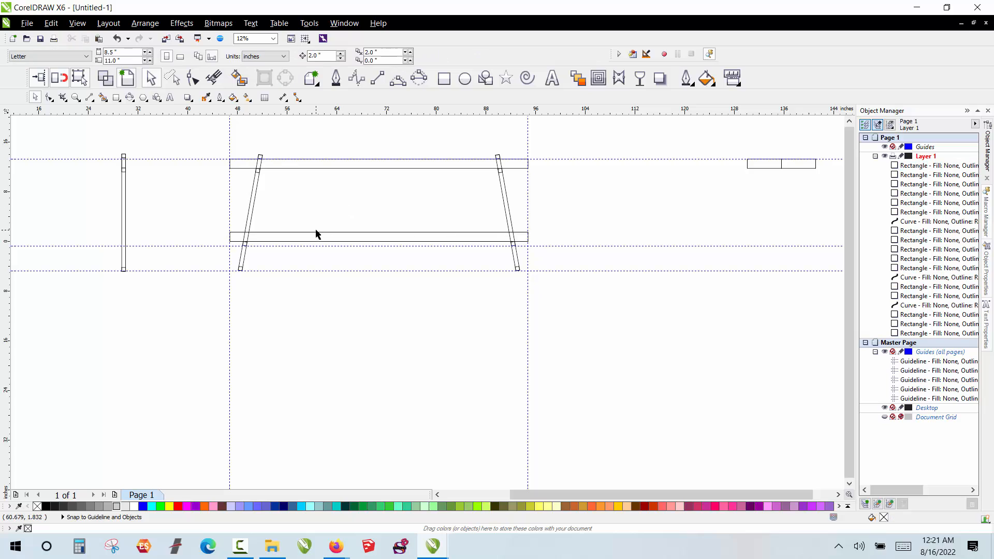
{"action": "left_click", "coordinate": [315, 232]}
{"action": "left_click", "coordinate": [311, 210]}
- Replace the old upright leg assembly beside the front view with a copy of the left slanted leg and its squares
{"action": "scroll", "coordinate": [129, 268], "scroll_direction": "up", "scroll_amount": 1}
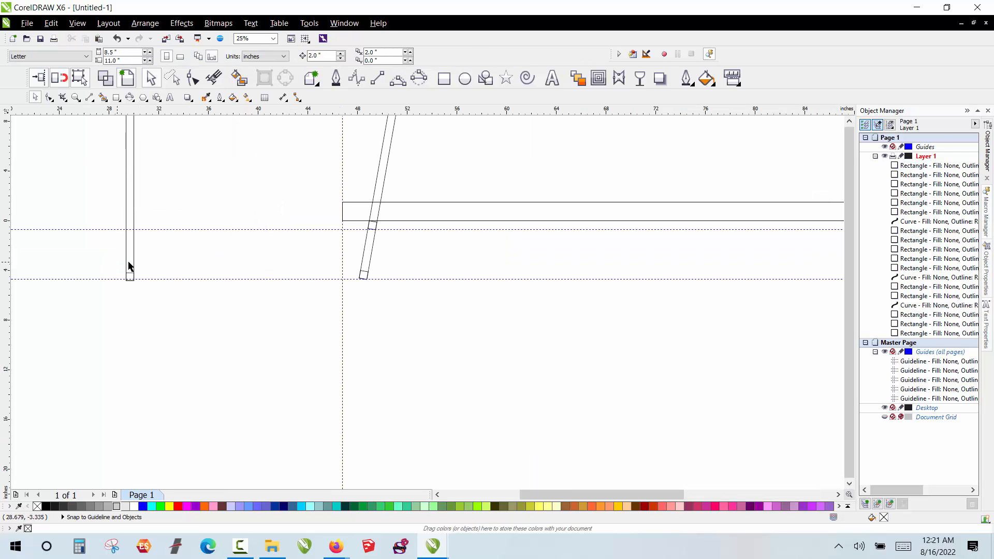
{"action": "scroll", "coordinate": [373, 284], "scroll_direction": "down", "scroll_amount": 1}
{"action": "left_click_drag", "start_coordinate": [187, 131], "coordinate": [300, 317]}
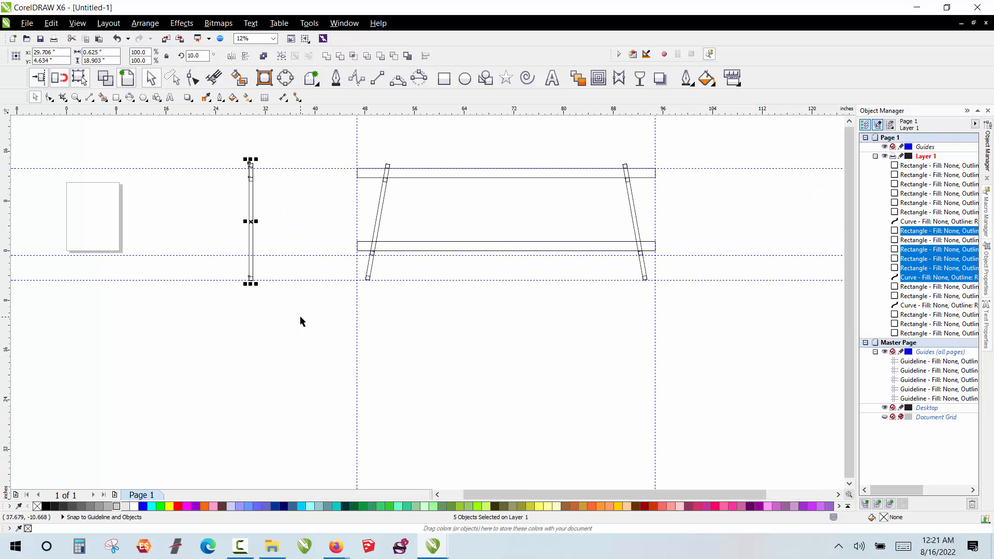
{"action": "key", "text": "Delete"}
{"action": "left_click_drag", "start_coordinate": [318, 133], "coordinate": [428, 326]}
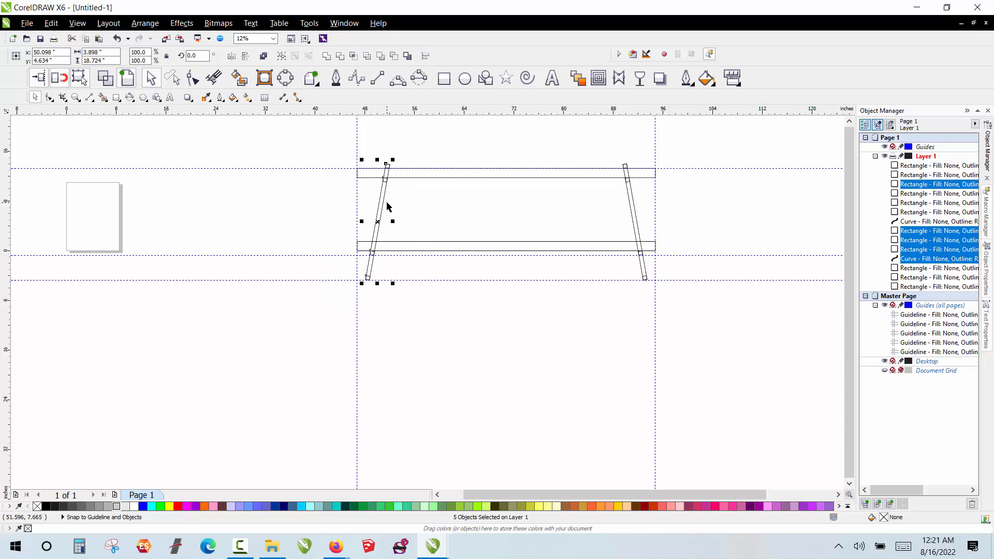
{"action": "left_click_drag", "start_coordinate": [386, 204], "coordinate": [268, 207]}
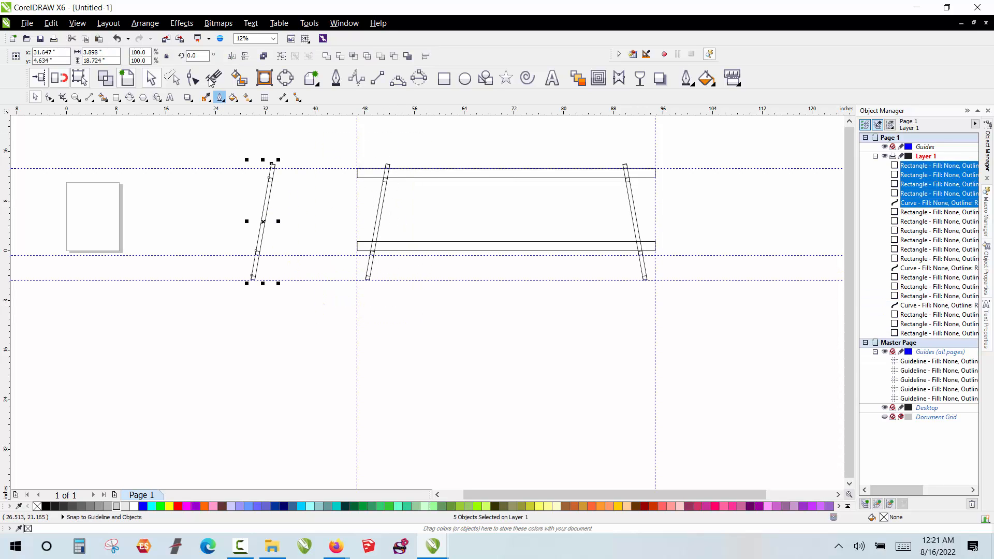
- Rotate the copied leg assembly by 10 degrees so it stands upright
{"action": "left_click", "coordinate": [196, 55]}
{"action": "type", "text": "10"}
{"action": "key", "text": "Return"}
{"action": "left_click", "coordinate": [231, 167]}
{"action": "left_click_drag", "start_coordinate": [231, 151], "coordinate": [289, 341]}
{"action": "left_click", "coordinate": [257, 321]}
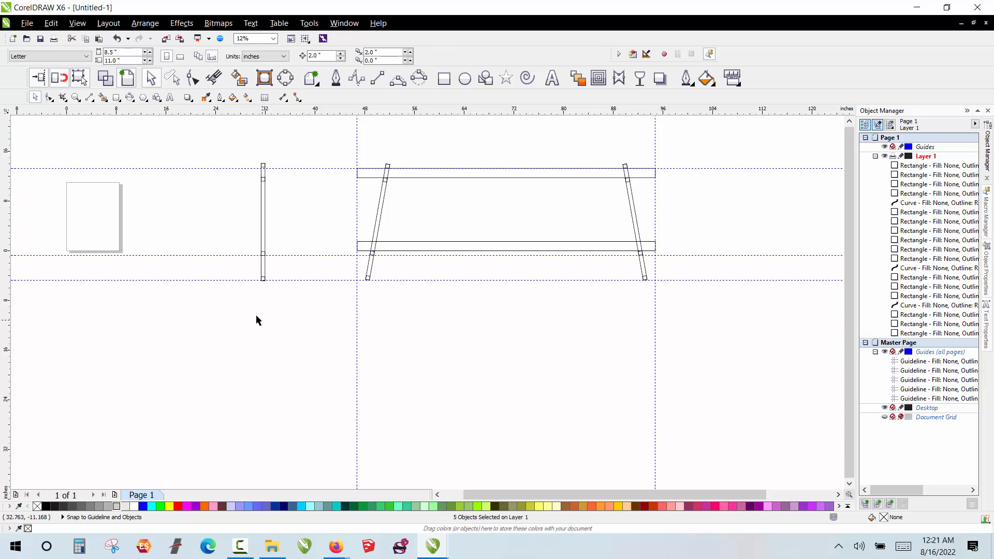
- Move the upright leg assembly across the drawing to the far side of the two-part end-view board, keeping its height
{"action": "left_click_drag", "start_coordinate": [217, 151], "coordinate": [318, 315]}
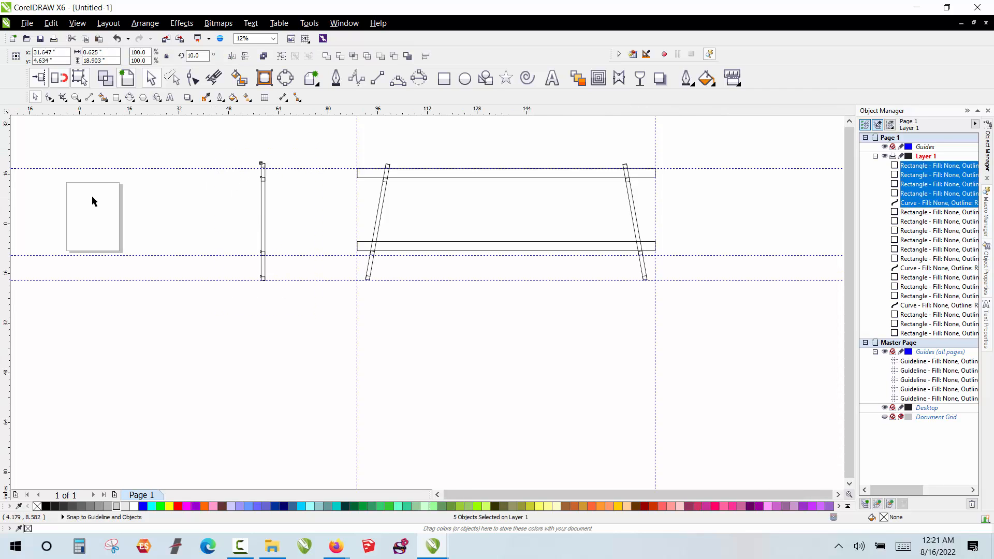
{"action": "scroll", "coordinate": [93, 202], "scroll_direction": "down", "scroll_amount": 2}
{"action": "left_click_drag", "start_coordinate": [179, 201], "coordinate": [441, 215]}
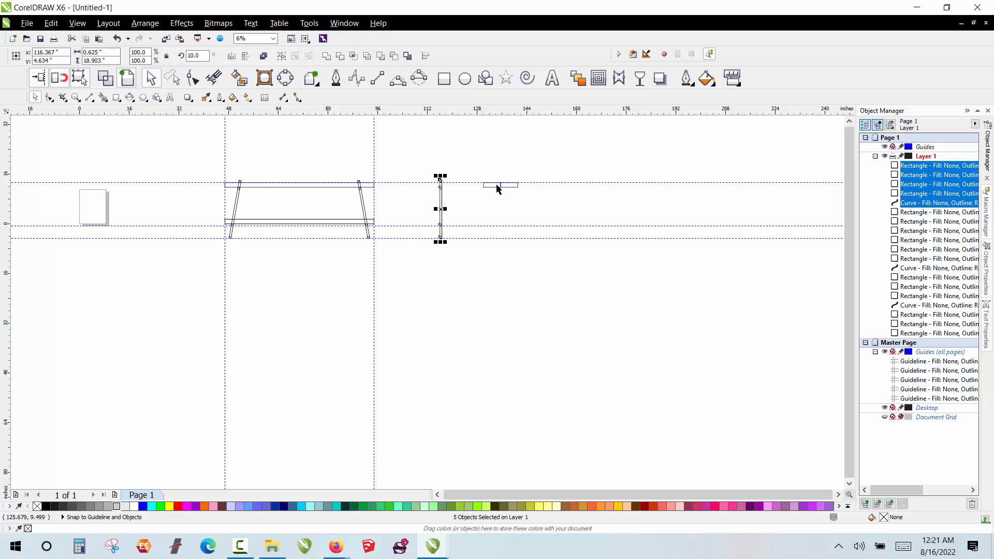
{"action": "scroll", "coordinate": [499, 190], "scroll_direction": "up", "scroll_amount": 2}
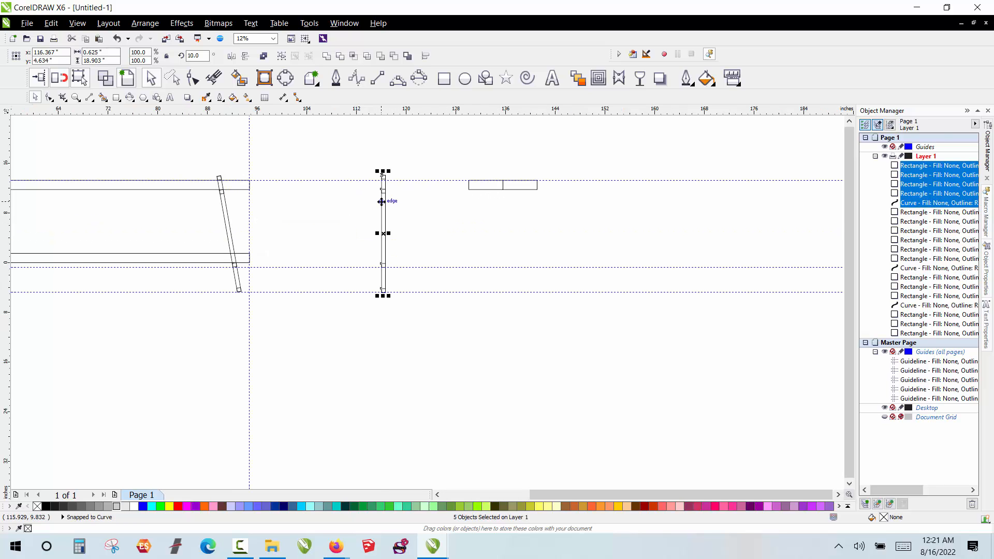
{"action": "left_click_drag", "start_coordinate": [383, 201], "coordinate": [653, 202]}
{"action": "left_click", "coordinate": [502, 227]}
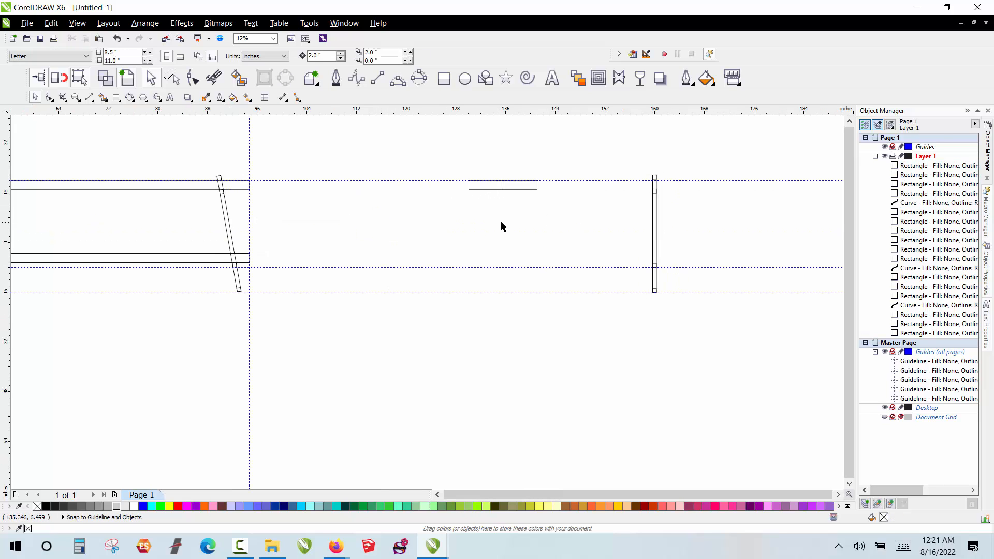
{"action": "scroll", "coordinate": [502, 226], "scroll_direction": "down", "scroll_amount": 1}
{"action": "scroll", "coordinate": [704, 197], "scroll_direction": "up", "scroll_amount": 1}
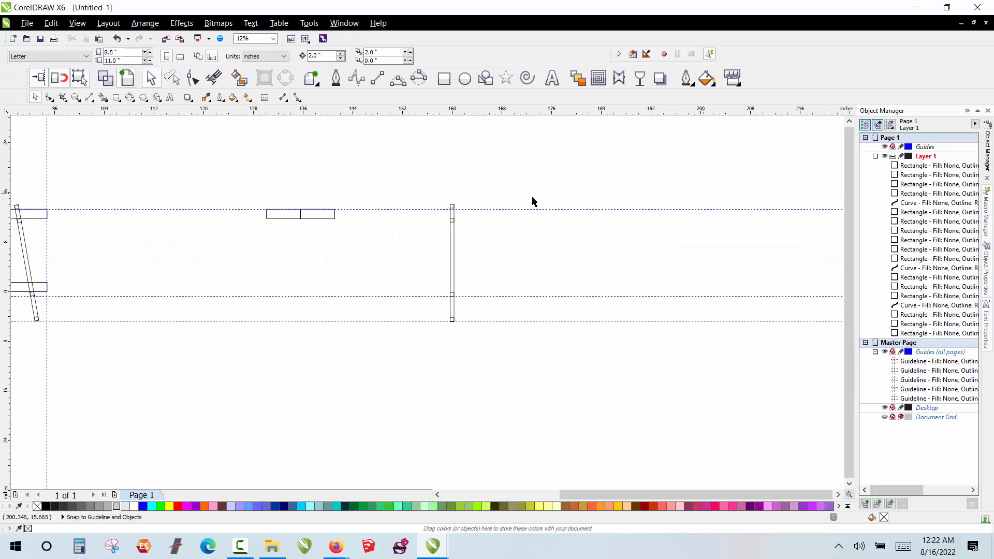
{"action": "scroll", "coordinate": [261, 211], "scroll_direction": "up", "scroll_amount": 1}
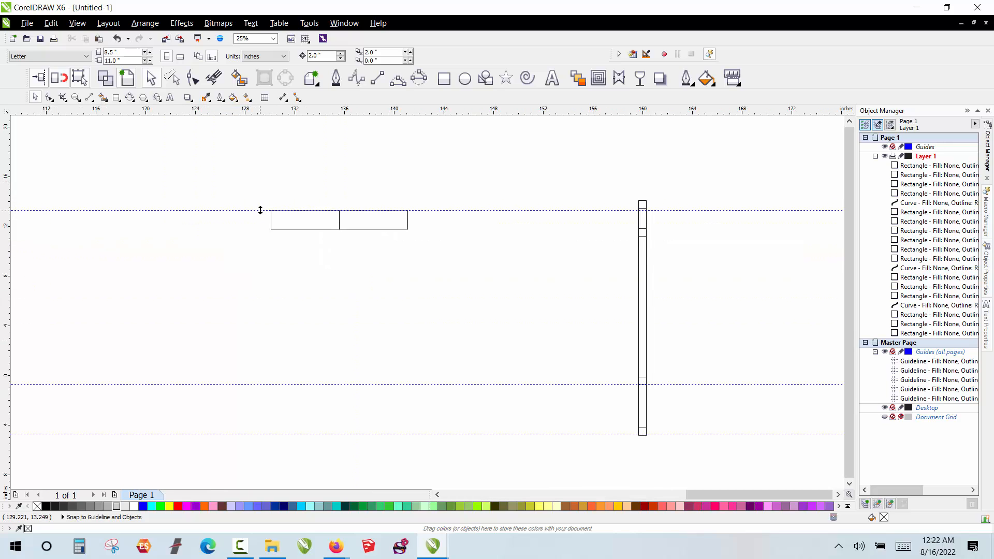
{"action": "left_click_drag", "start_coordinate": [262, 203], "coordinate": [445, 250]}
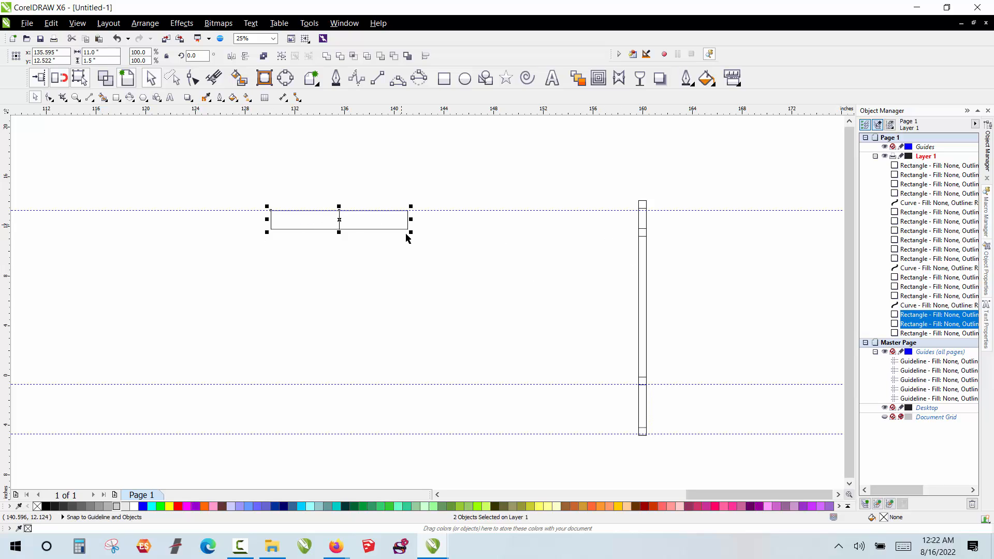
{"action": "left_click", "coordinate": [508, 251]}
- Place a vertical guideline snapped to the upright leg's outer edge, the one farthest from the end-view boards
{"action": "scroll", "coordinate": [401, 202], "scroll_direction": "down", "scroll_amount": 1}
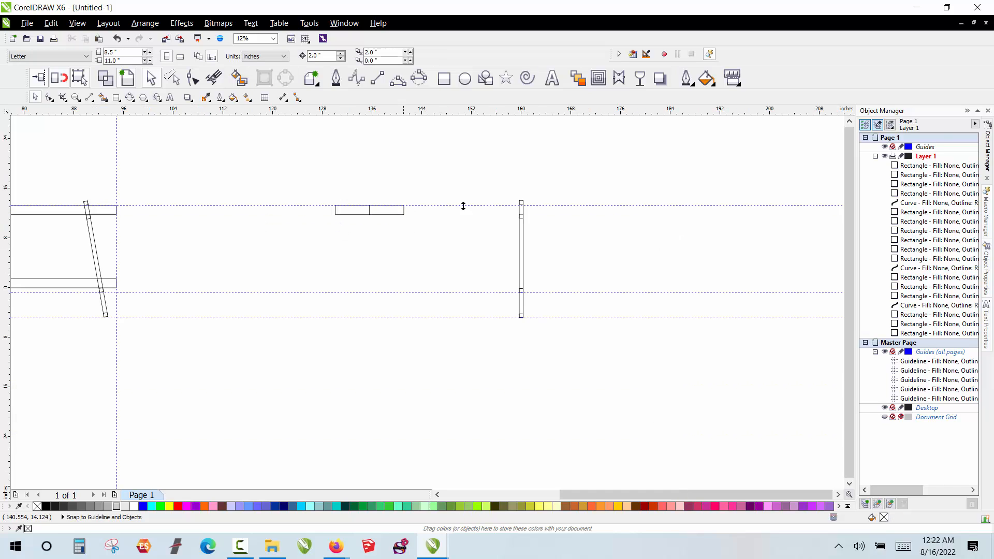
{"action": "scroll", "coordinate": [554, 214], "scroll_direction": "up", "scroll_amount": 1}
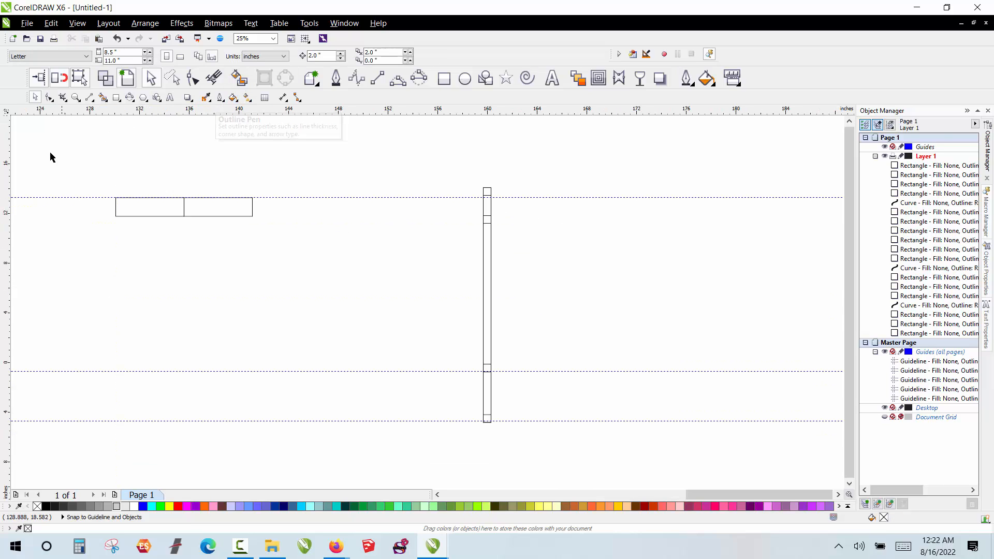
{"action": "left_click_drag", "start_coordinate": [5, 165], "coordinate": [39, 171]}
{"action": "left_click_drag", "start_coordinate": [365, 179], "coordinate": [490, 204]}
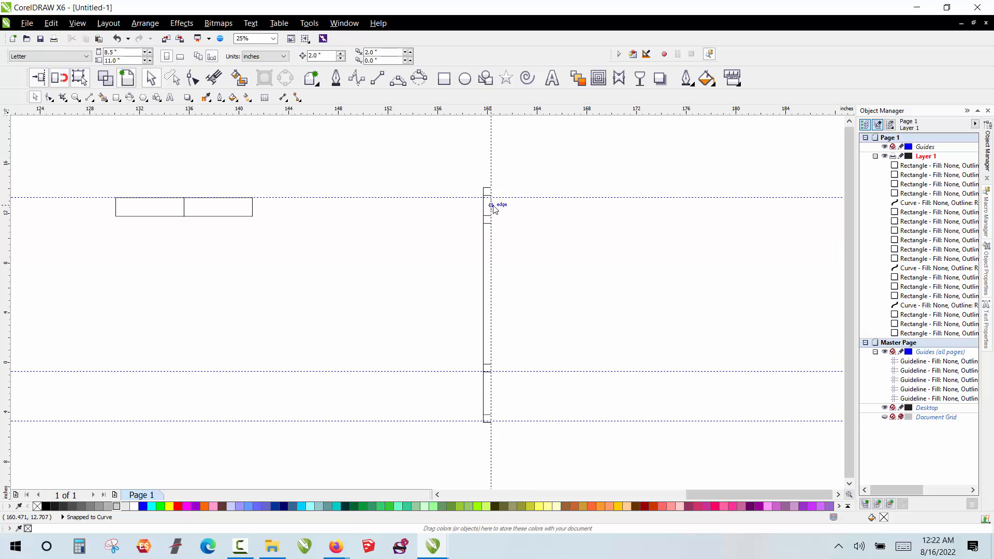
- Set the nudge distance to 11.5 inches and shift the vertical guideline that far away from the upright leg
{"action": "left_click_drag", "start_coordinate": [295, 166], "coordinate": [91, 243]}
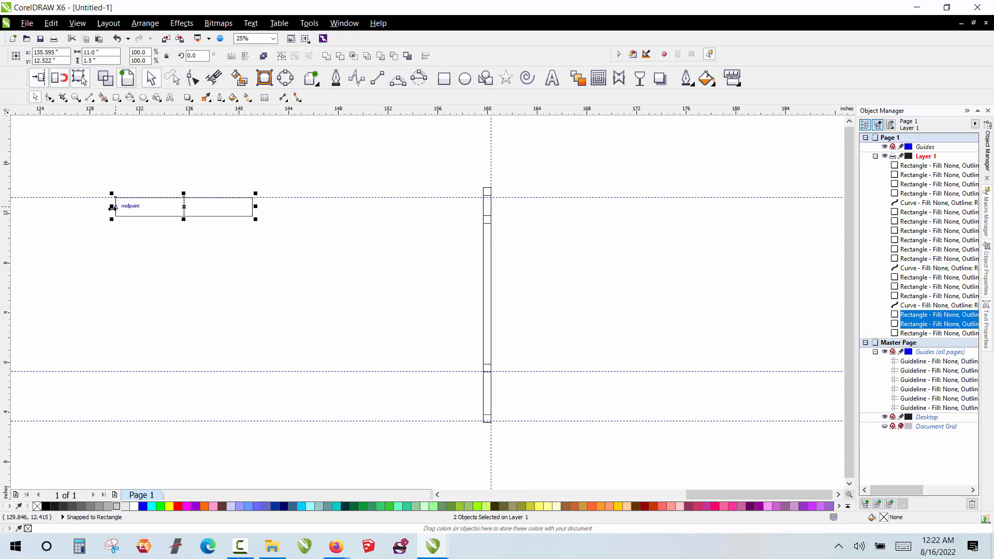
{"action": "left_click", "coordinate": [365, 146]}
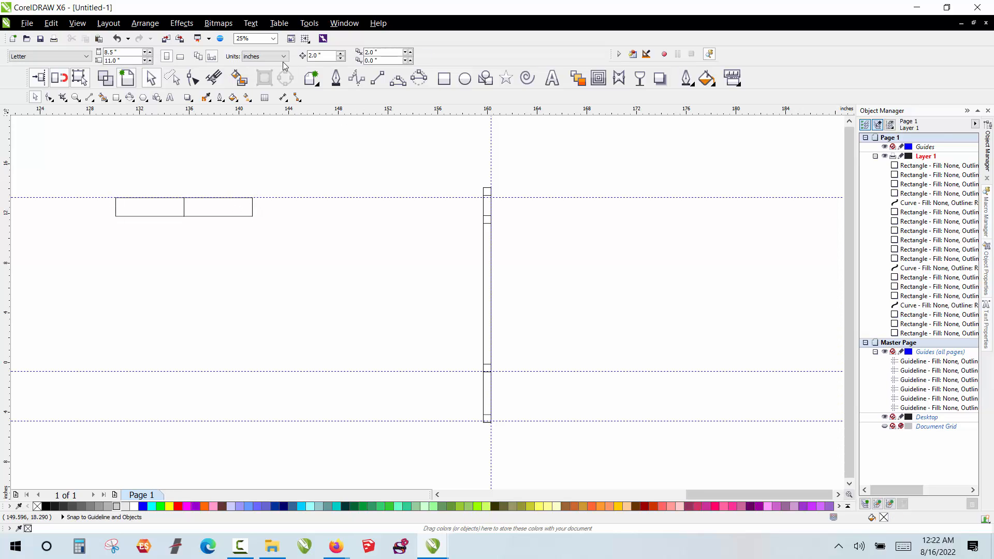
{"action": "left_click_drag", "start_coordinate": [330, 55], "coordinate": [279, 63]}
{"action": "left_click_drag", "start_coordinate": [305, 137], "coordinate": [45, 256]}
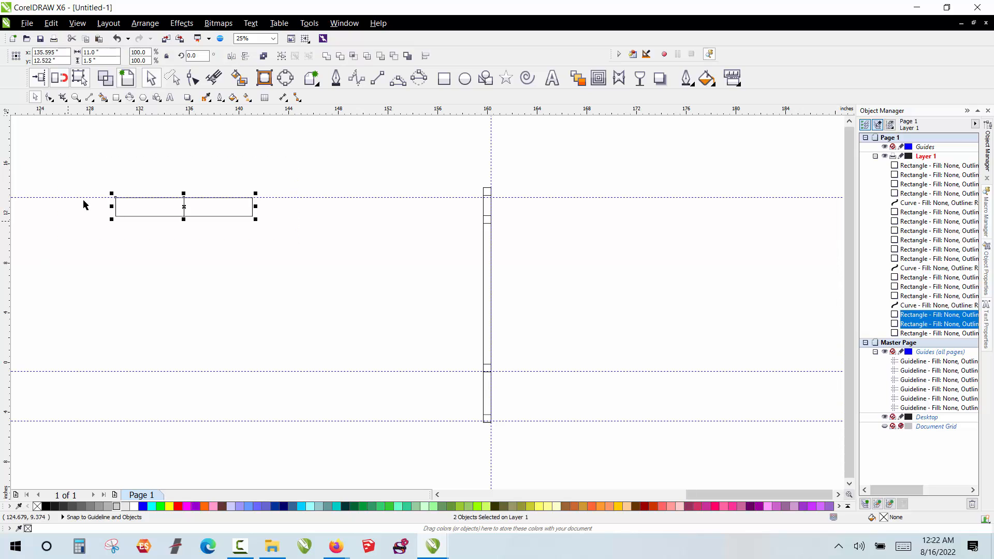
{"action": "left_click", "coordinate": [332, 140]}
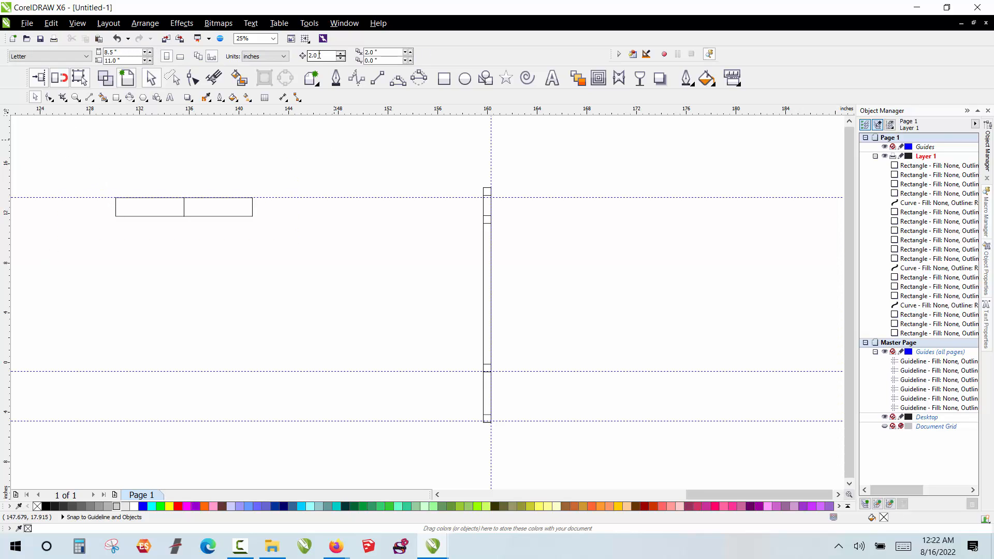
{"action": "type", "text": "11.5"}
{"action": "key", "text": "Return"}
{"action": "left_click", "coordinate": [491, 158]}
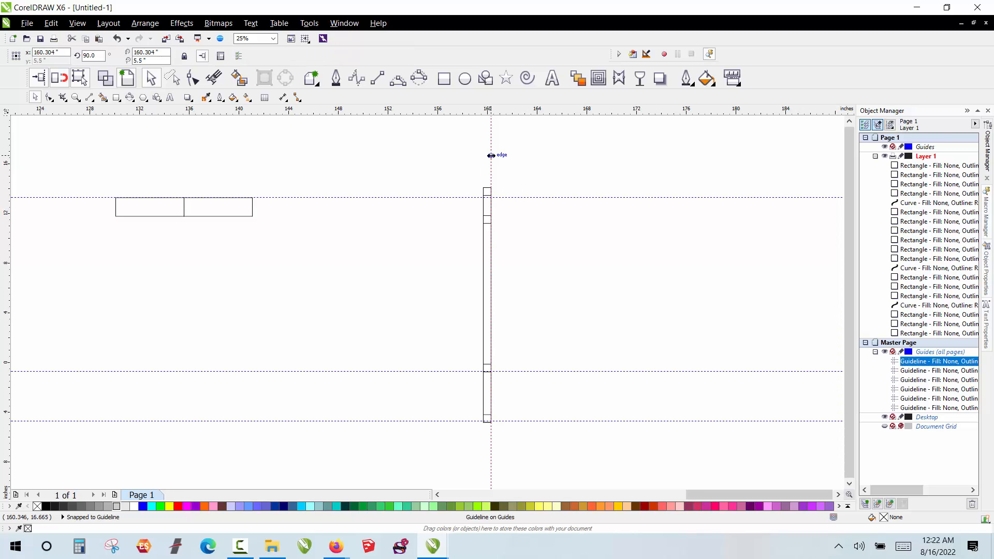
{"action": "key", "text": "Right"}
- Place a copy of the upright leg assembly against the shifted vertical guideline, keeping its height
{"action": "left_click_drag", "start_coordinate": [454, 166], "coordinate": [537, 450]}
{"action": "left_click_drag", "start_coordinate": [486, 224], "coordinate": [634, 224]}
{"action": "right_click", "coordinate": [634, 223]}
{"action": "left_click", "coordinate": [557, 218]}
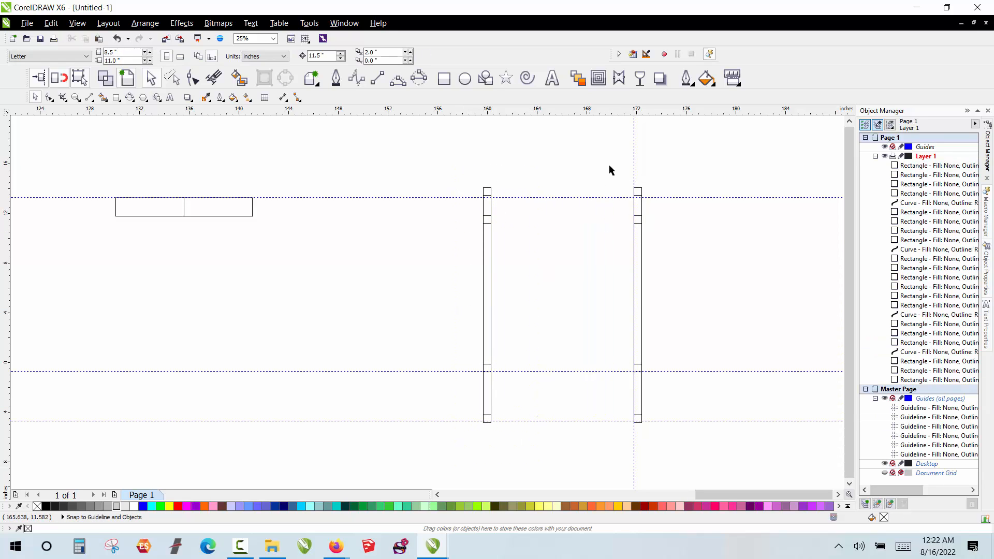
- Delete the four small squares from the copied upright leg
{"action": "left_click_drag", "start_coordinate": [609, 165], "coordinate": [666, 384]}
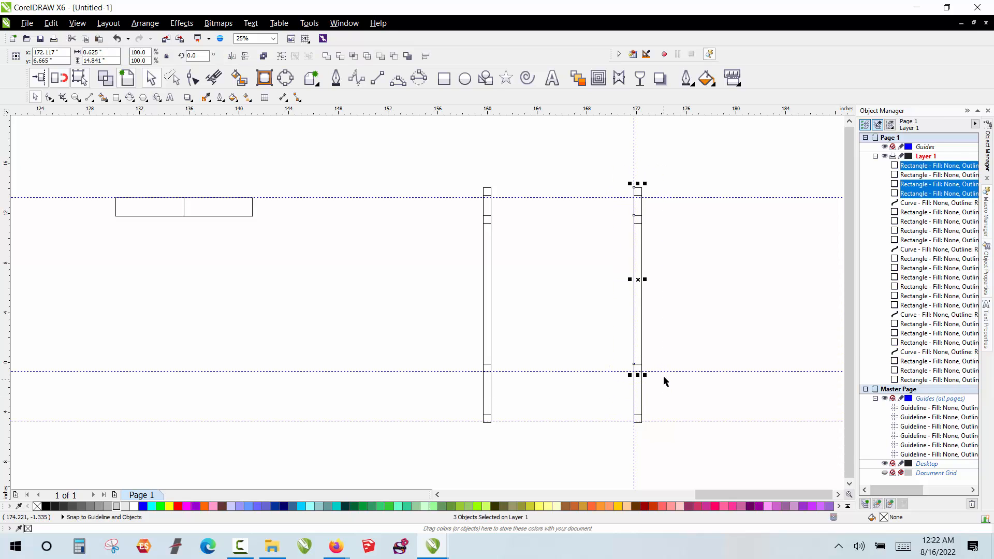
{"action": "key", "text": "Delete"}
{"action": "left_click_drag", "start_coordinate": [678, 318], "coordinate": [616, 430]}
{"action": "key", "text": "Delete"}
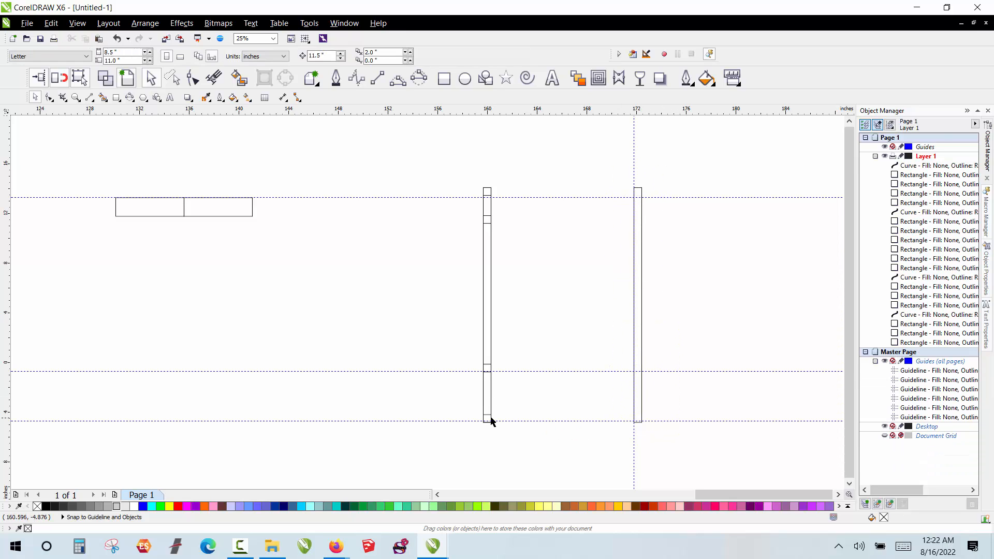
- Stretch the original upright leg's four small squares into horizontal rails spanning between the inner edges of the two legs
{"action": "left_click", "coordinate": [488, 417]}
{"action": "left_click_drag", "start_coordinate": [542, 155], "coordinate": [441, 227]}
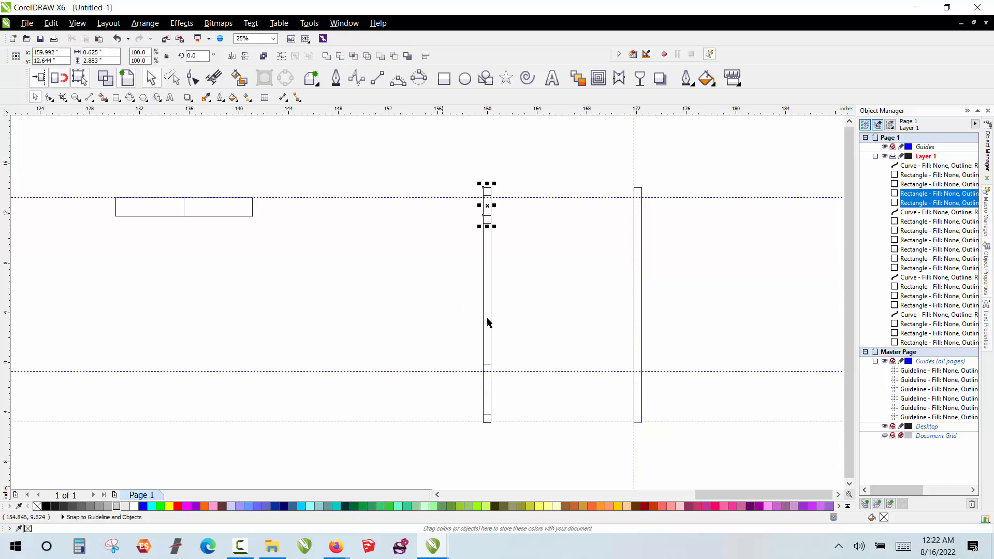
{"action": "left_click_drag", "start_coordinate": [529, 336], "coordinate": [460, 465]}
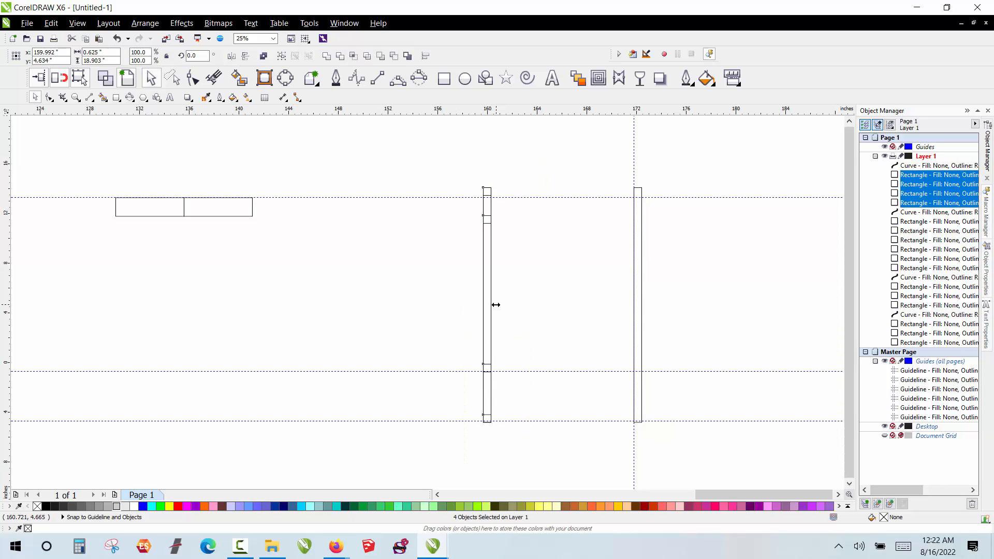
{"action": "left_click_drag", "start_coordinate": [496, 305], "coordinate": [636, 301]}
{"action": "left_click_drag", "start_coordinate": [481, 304], "coordinate": [478, 300]}
{"action": "left_click", "coordinate": [439, 195]}
{"action": "scroll", "coordinate": [436, 173], "scroll_direction": "down", "scroll_amount": 2}
{"action": "left_click_drag", "start_coordinate": [430, 155], "coordinate": [558, 335]}
{"action": "left_click", "coordinate": [584, 296]}
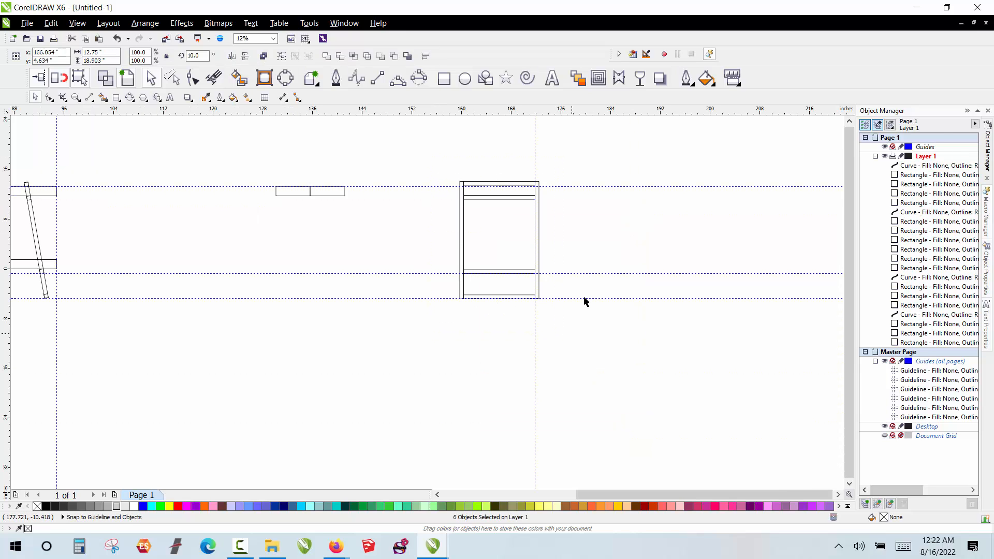
- Delete the vertical guideline at the leg frame and the two horizontal guidelines above the floor guideline
{"action": "left_click", "coordinate": [535, 141]}
{"action": "key", "text": "Delete"}
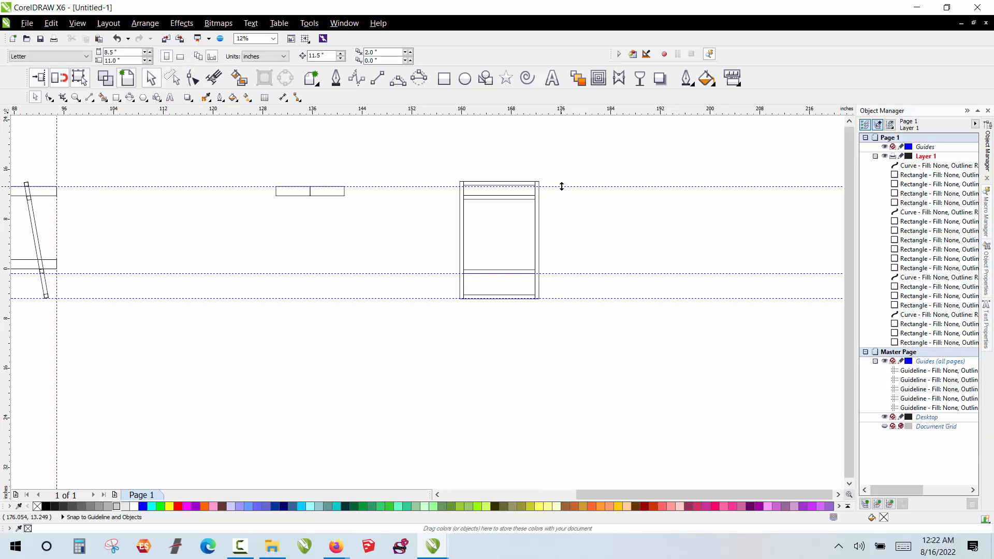
{"action": "left_click", "coordinate": [561, 186]}
{"action": "key", "text": "Delete"}
{"action": "left_click", "coordinate": [563, 273]}
{"action": "key", "text": "Delete"}
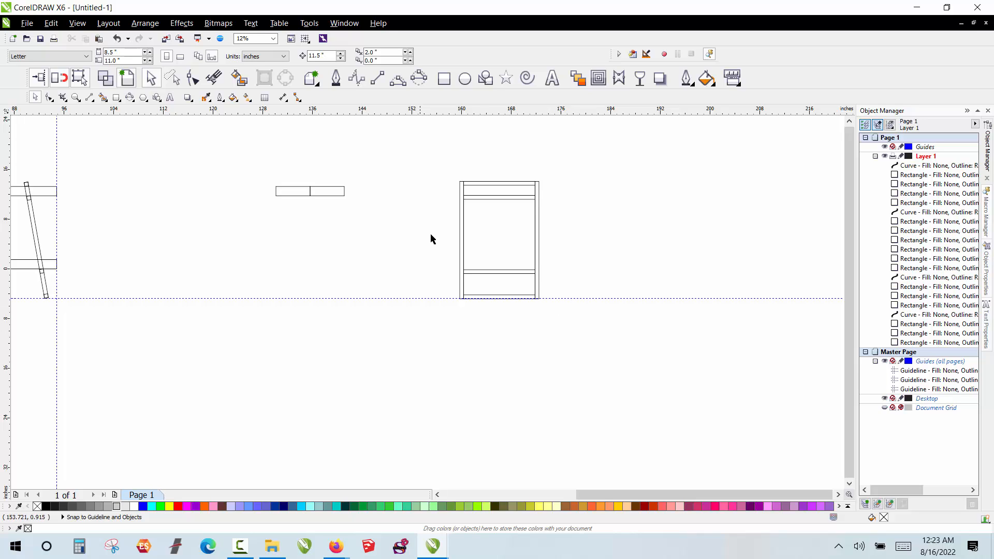
- Move the six-piece leg frame closer to the two-part end-view board, keeping its height, and group it
{"action": "scroll", "coordinate": [607, 171], "scroll_direction": "down", "scroll_amount": 1}
{"action": "scroll", "coordinate": [553, 165], "scroll_direction": "up", "scroll_amount": 1}
{"action": "left_click_drag", "start_coordinate": [470, 173], "coordinate": [573, 302]}
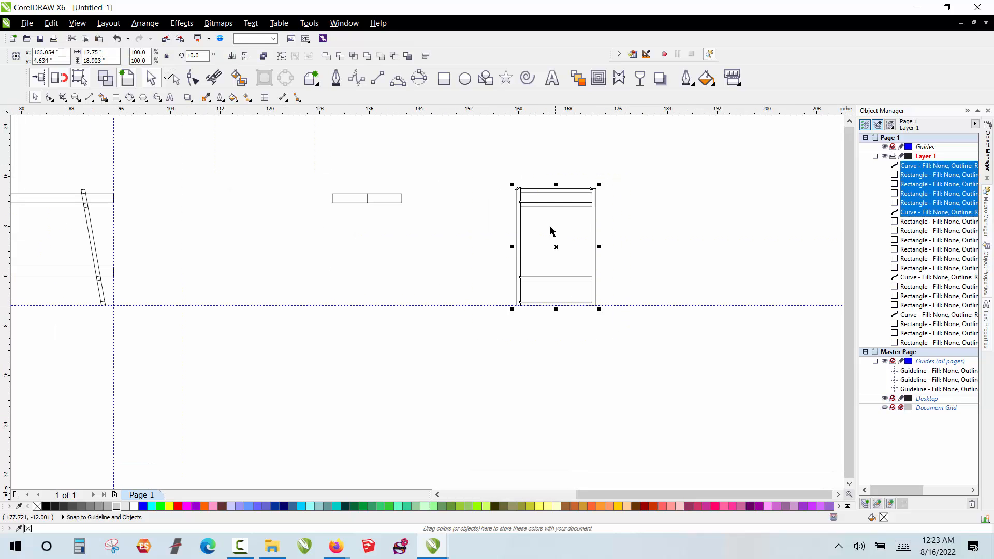
{"action": "left_click_drag", "start_coordinate": [594, 215], "coordinate": [535, 201]}
{"action": "key", "text": "ctrl+g"}
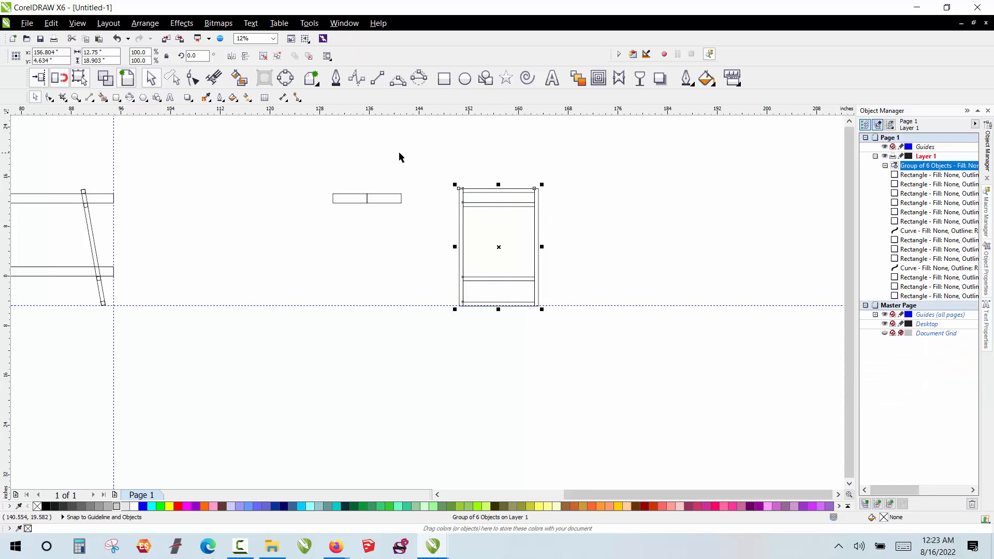
- Group the two end-view boards and center the leg frame horizontally on them
{"action": "left_click_drag", "start_coordinate": [414, 154], "coordinate": [317, 224]}
{"action": "key", "text": "ctrl+g"}
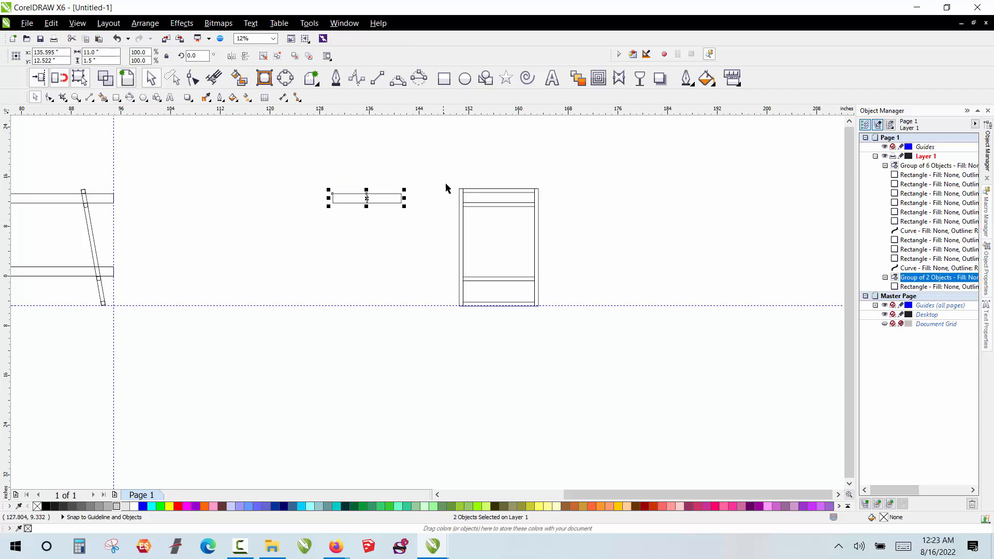
{"action": "left_click", "coordinate": [437, 171]}
{"action": "left_click", "coordinate": [491, 208]}
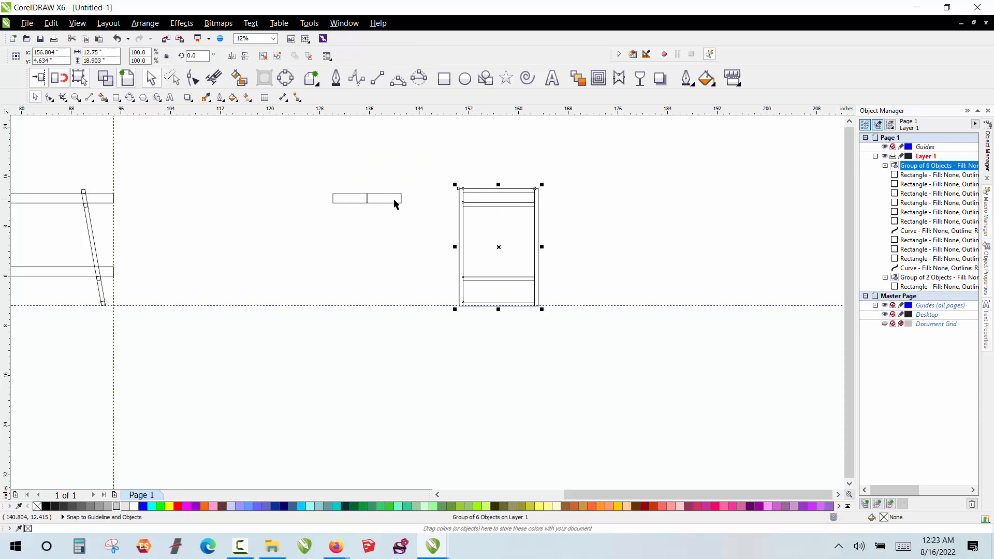
{"action": "left_click", "coordinate": [387, 199], "text": "shift"}
{"action": "key", "text": "c"}
{"action": "left_click", "coordinate": [269, 162]}
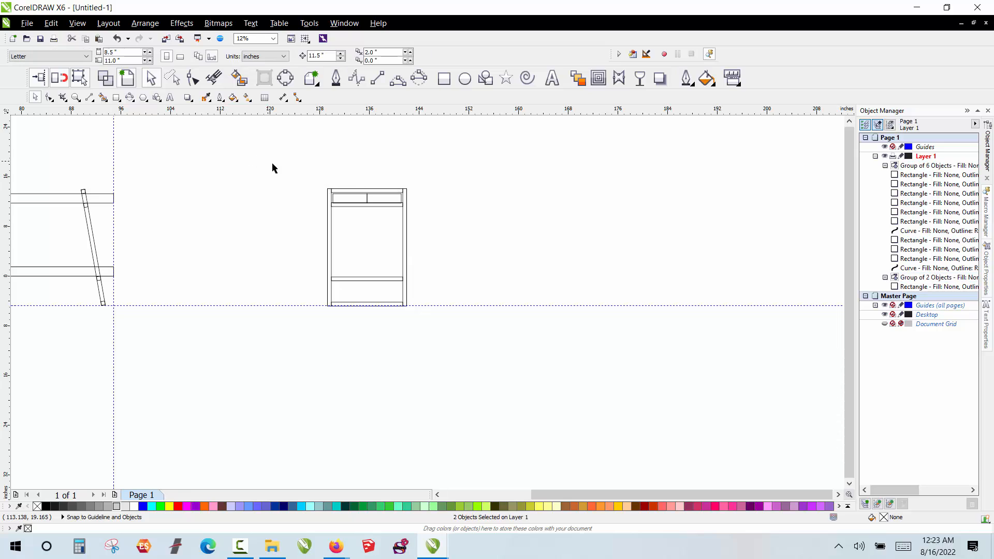
- Examine how the boards sit between the rails in the end view and compare it with the front view
{"action": "scroll", "coordinate": [277, 161], "scroll_direction": "up", "scroll_amount": 1}
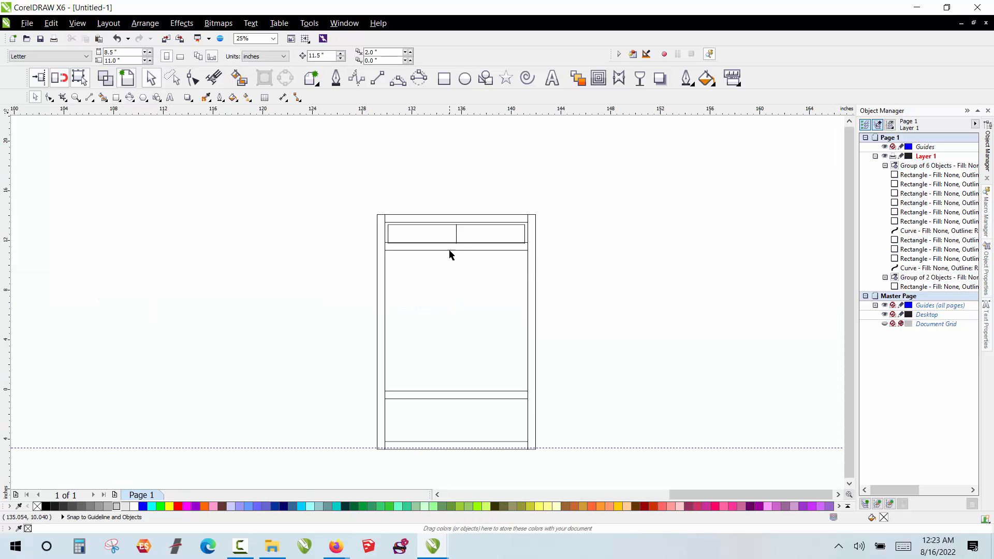
{"action": "scroll", "coordinate": [450, 254], "scroll_direction": "up", "scroll_amount": 1}
{"action": "scroll", "coordinate": [355, 176], "scroll_direction": "down", "scroll_amount": 1}
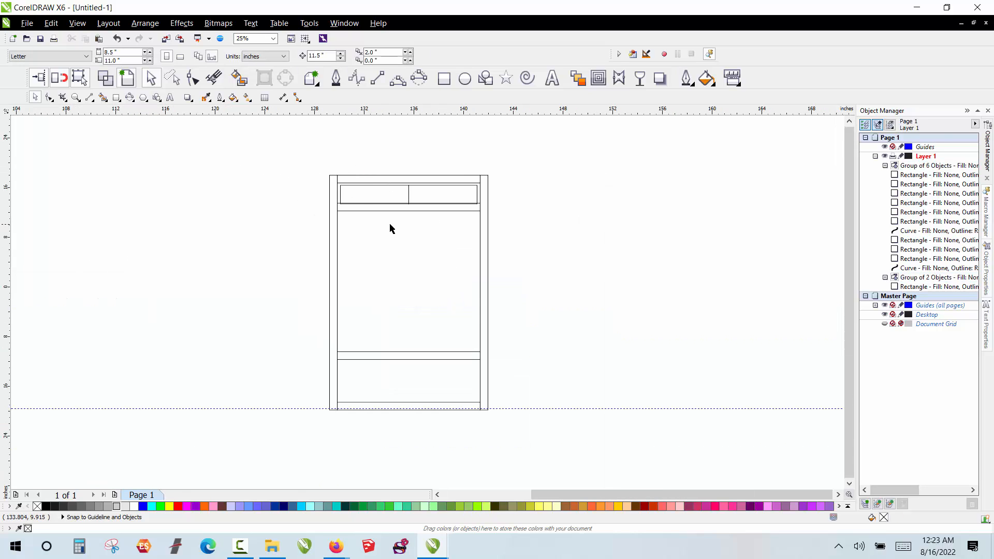
{"action": "scroll", "coordinate": [391, 228], "scroll_direction": "down", "scroll_amount": 1}
{"action": "scroll", "coordinate": [389, 228], "scroll_direction": "down", "scroll_amount": 1}
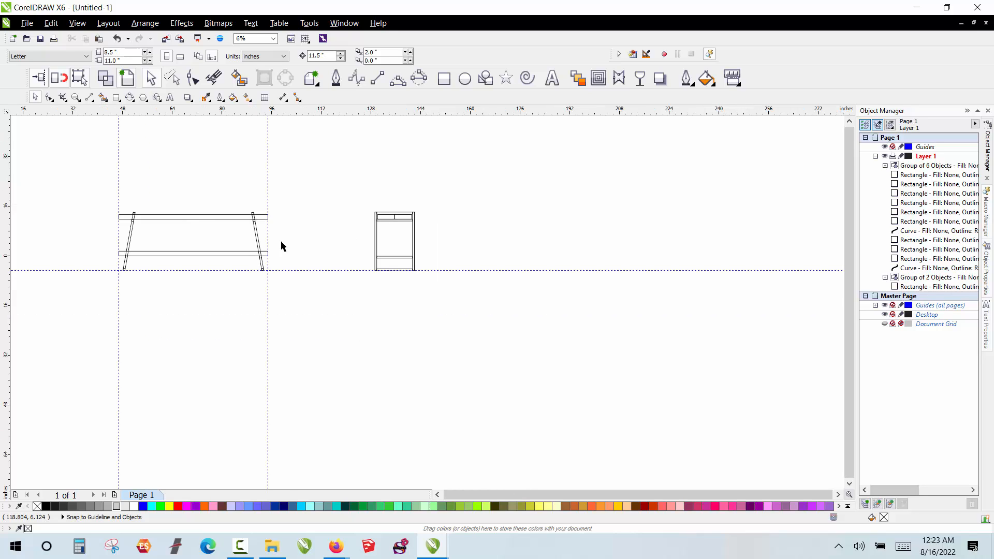
{"action": "scroll", "coordinate": [258, 242], "scroll_direction": "up", "scroll_amount": 1}
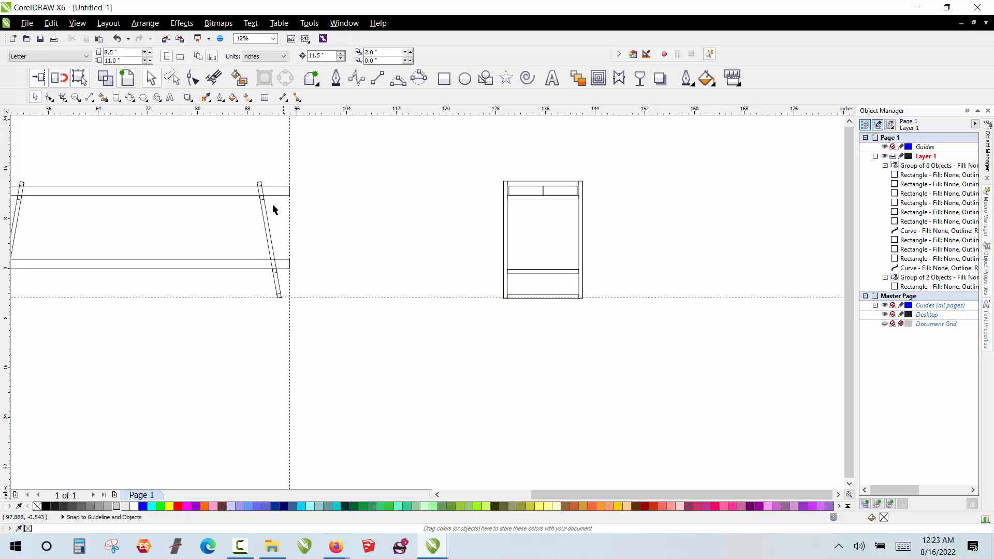
{"action": "scroll", "coordinate": [555, 174], "scroll_direction": "up", "scroll_amount": 2}
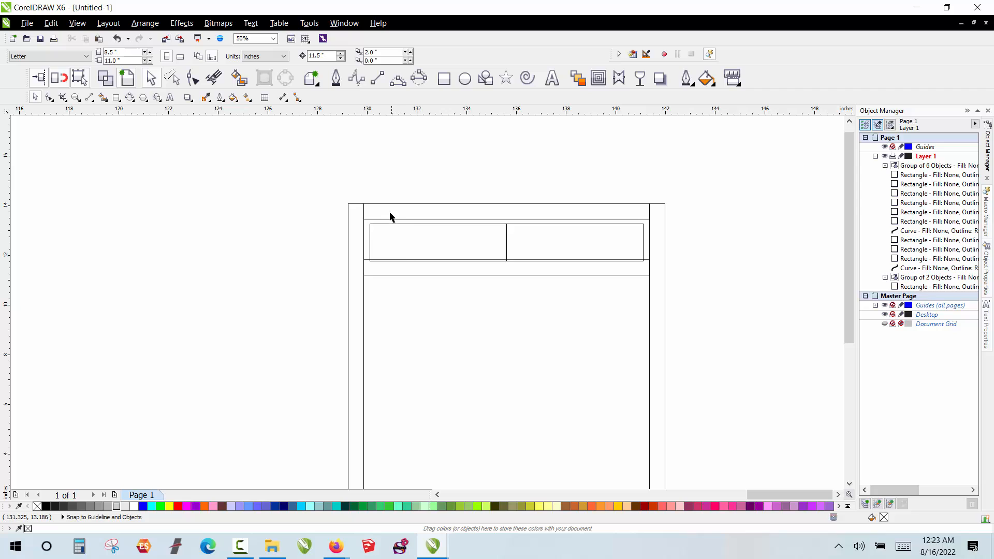
{"action": "scroll", "coordinate": [411, 259], "scroll_direction": "down", "scroll_amount": 2}
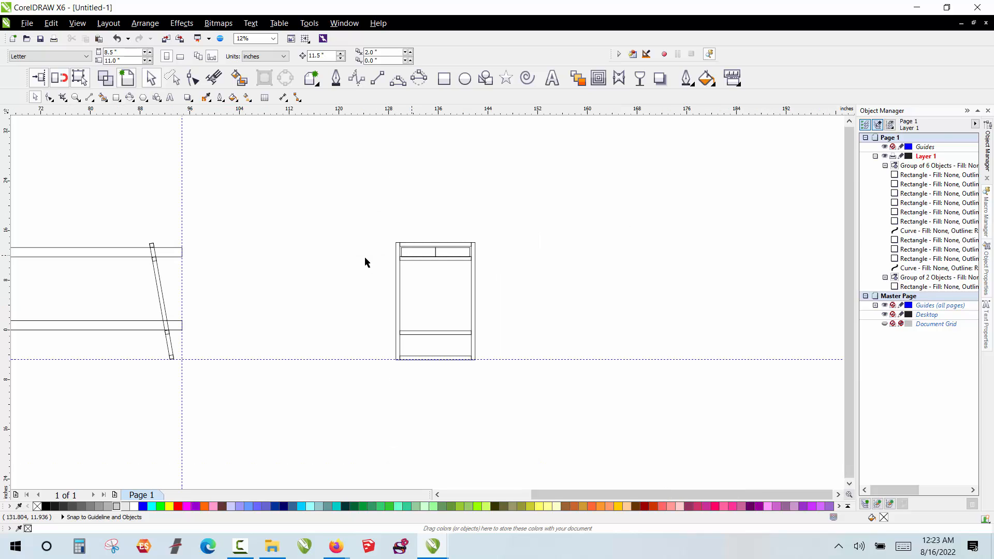
{"action": "scroll", "coordinate": [445, 255], "scroll_direction": "up", "scroll_amount": 1}
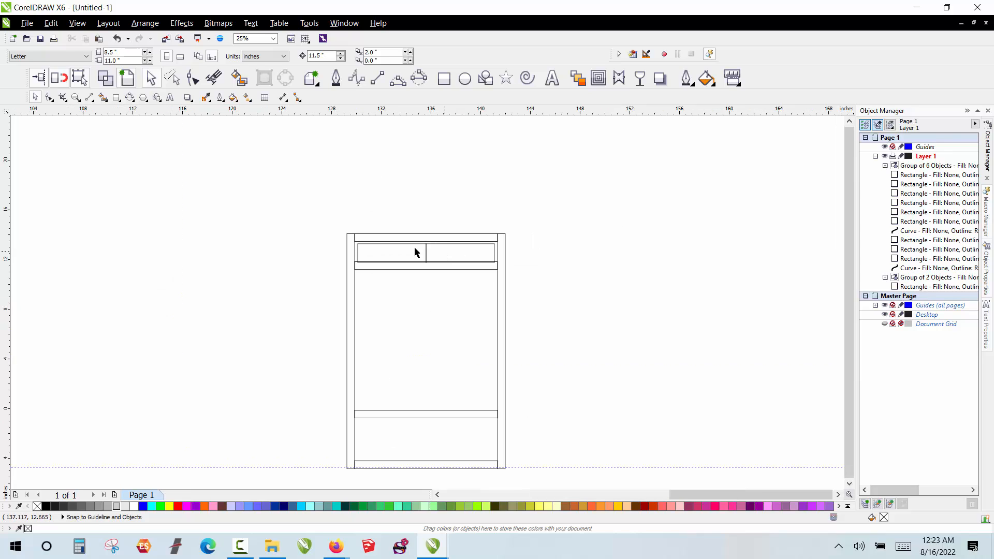
{"action": "scroll", "coordinate": [354, 243], "scroll_direction": "down", "scroll_amount": 1}
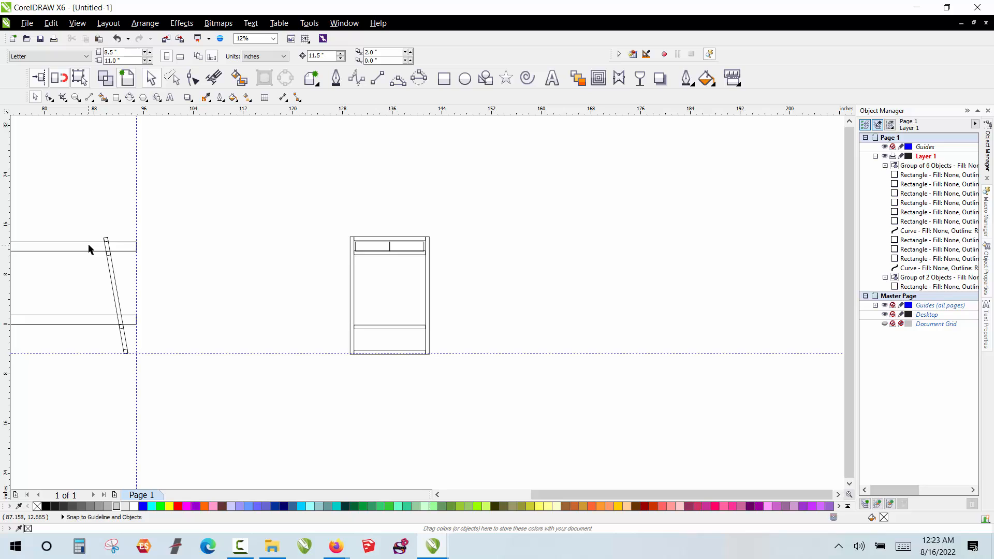
{"action": "scroll", "coordinate": [340, 199], "scroll_direction": "down", "scroll_amount": 1}
{"action": "scroll", "coordinate": [139, 274], "scroll_direction": "up", "scroll_amount": 1}
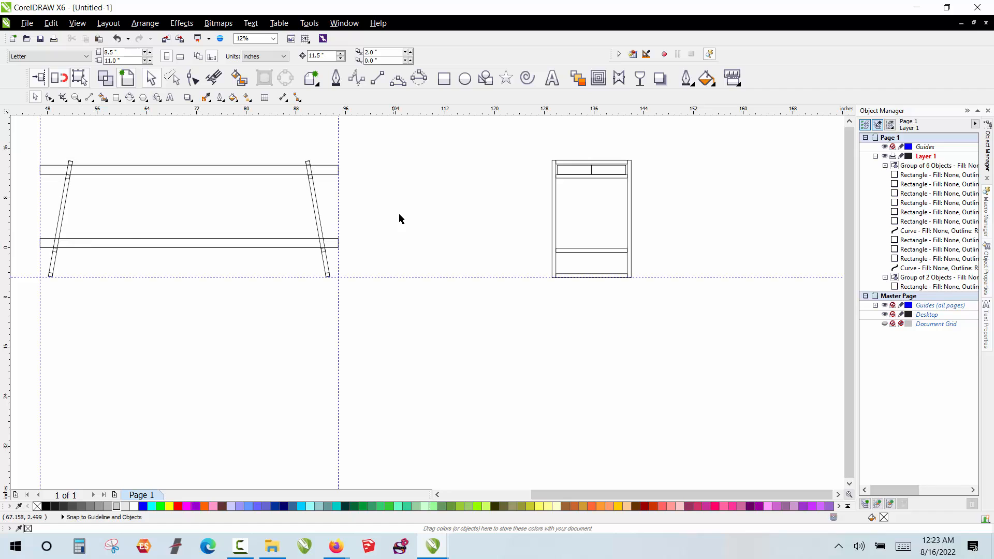
- Try a copied square inside the right slanted leg, resting on top of the lower board, and delete it again
{"action": "scroll", "coordinate": [302, 184], "scroll_direction": "up", "scroll_amount": 2}
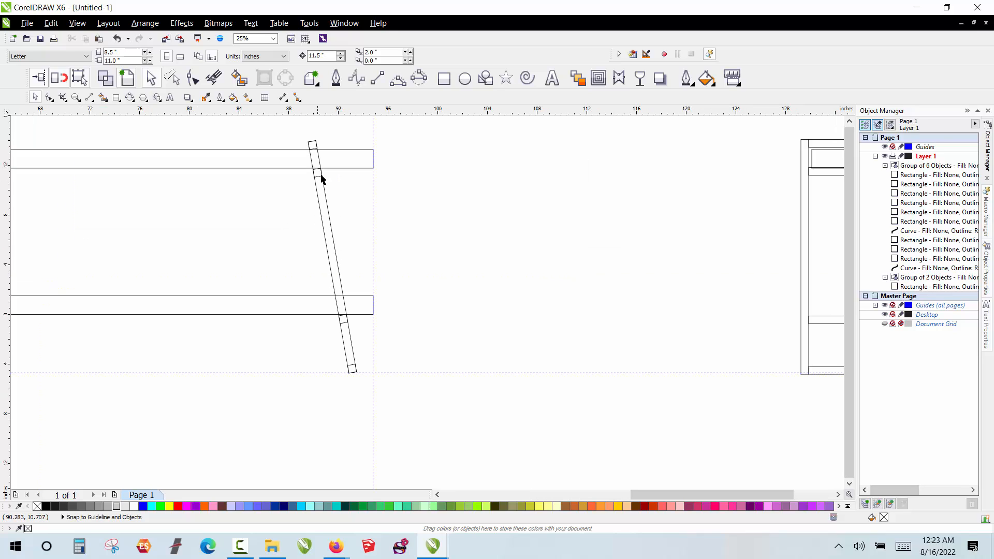
{"action": "left_click_drag", "start_coordinate": [310, 176], "coordinate": [328, 220]}
{"action": "left_click_drag", "start_coordinate": [352, 260], "coordinate": [345, 266]}
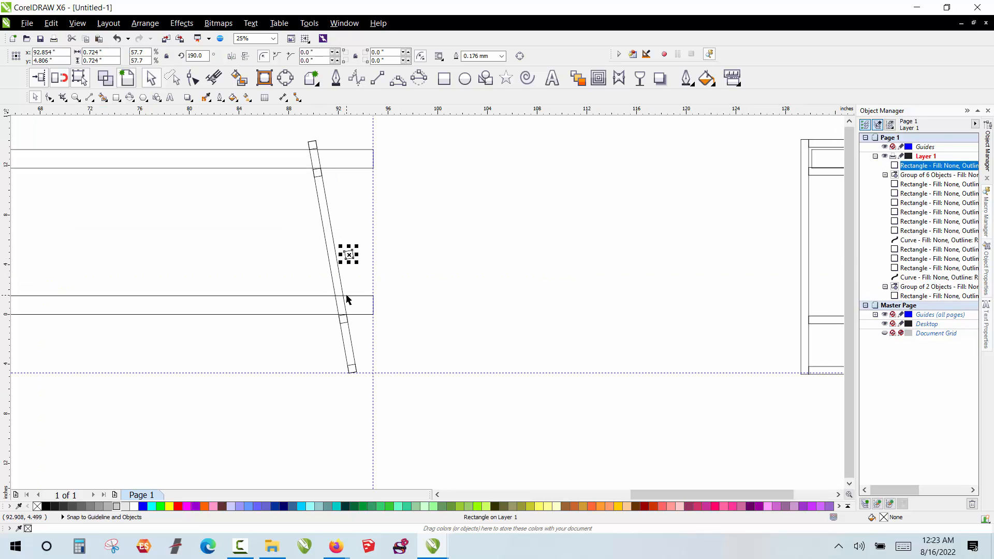
{"action": "scroll", "coordinate": [348, 295], "scroll_direction": "up", "scroll_amount": 2}
{"action": "left_click_drag", "start_coordinate": [348, 222], "coordinate": [322, 300]}
{"action": "scroll", "coordinate": [352, 333], "scroll_direction": "down", "scroll_amount": 2}
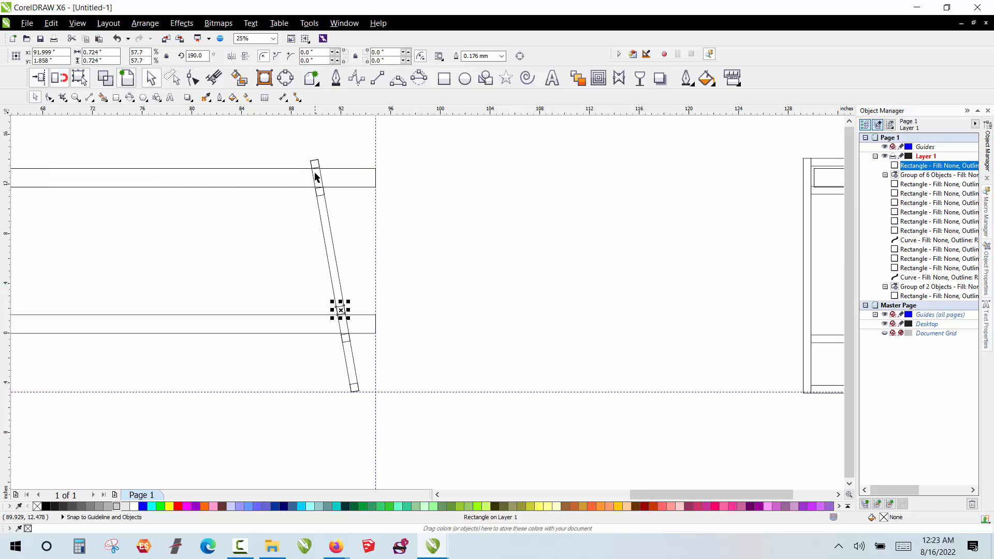
{"action": "left_click", "coordinate": [361, 280]}
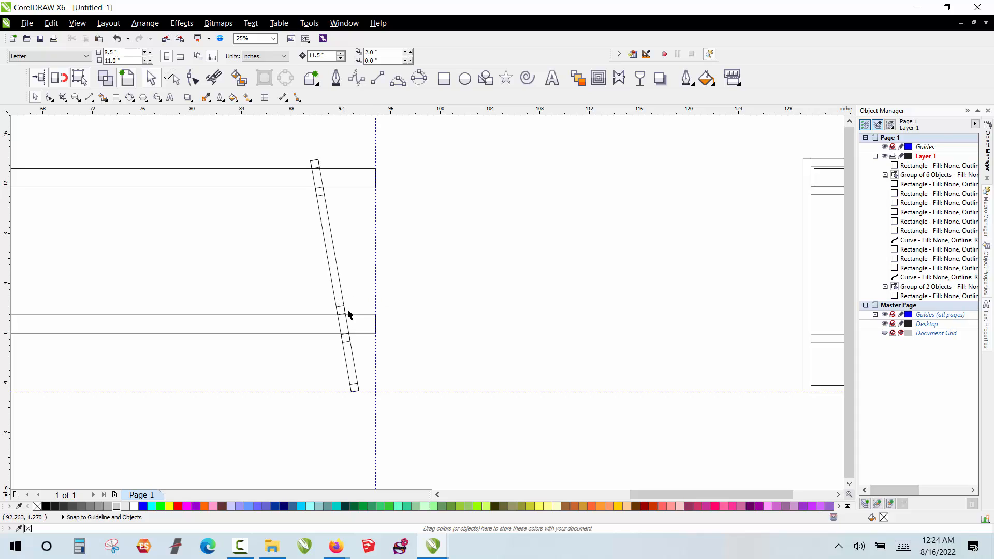
{"action": "left_click", "coordinate": [325, 328]}
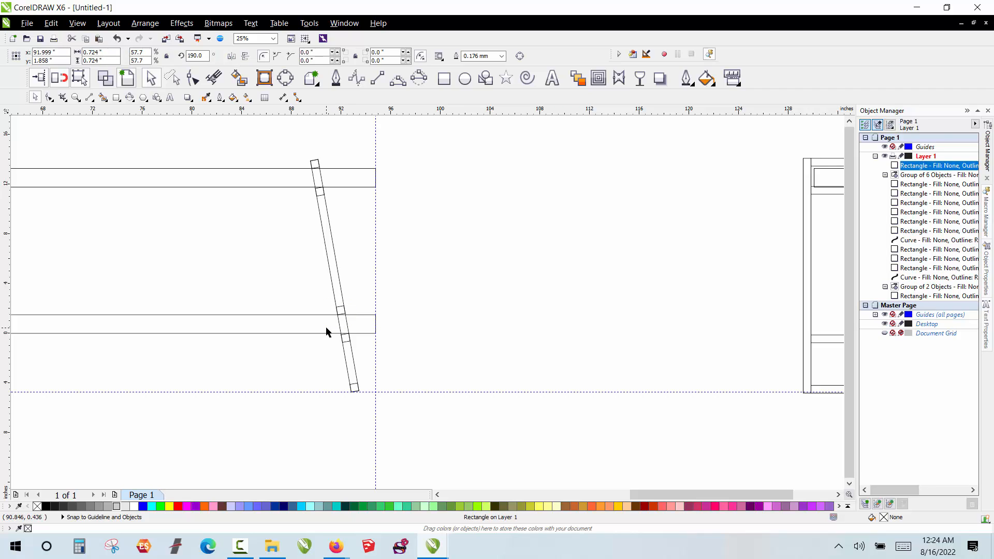
{"action": "key", "text": "Delete"}
{"action": "scroll", "coordinate": [412, 266], "scroll_direction": "down", "scroll_amount": 1}
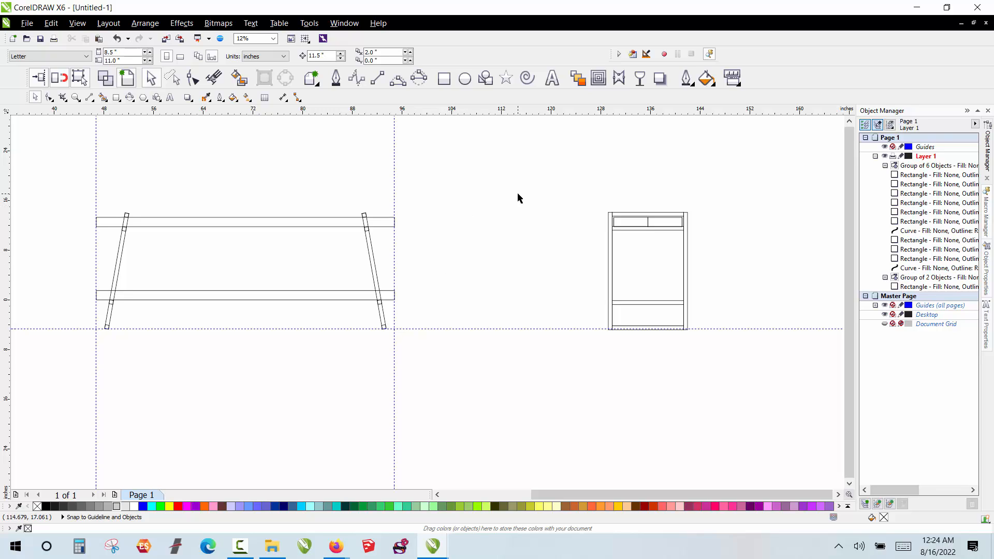
{"action": "scroll", "coordinate": [527, 212], "scroll_direction": "down", "scroll_amount": 1}
{"action": "scroll", "coordinate": [632, 194], "scroll_direction": "up", "scroll_amount": 1}
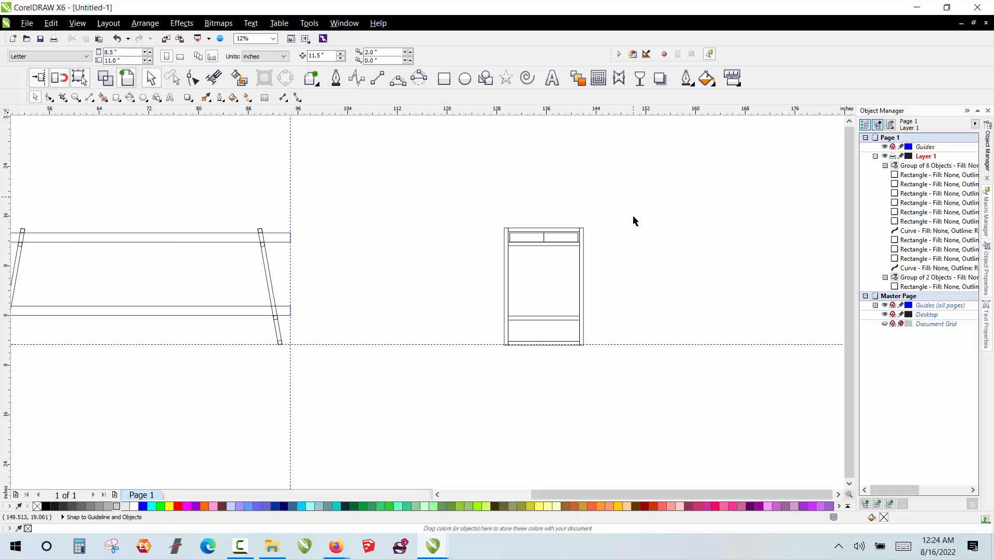
{"action": "left_click_drag", "start_coordinate": [637, 232], "coordinate": [472, 380]}
{"action": "left_click", "coordinate": [600, 204]}
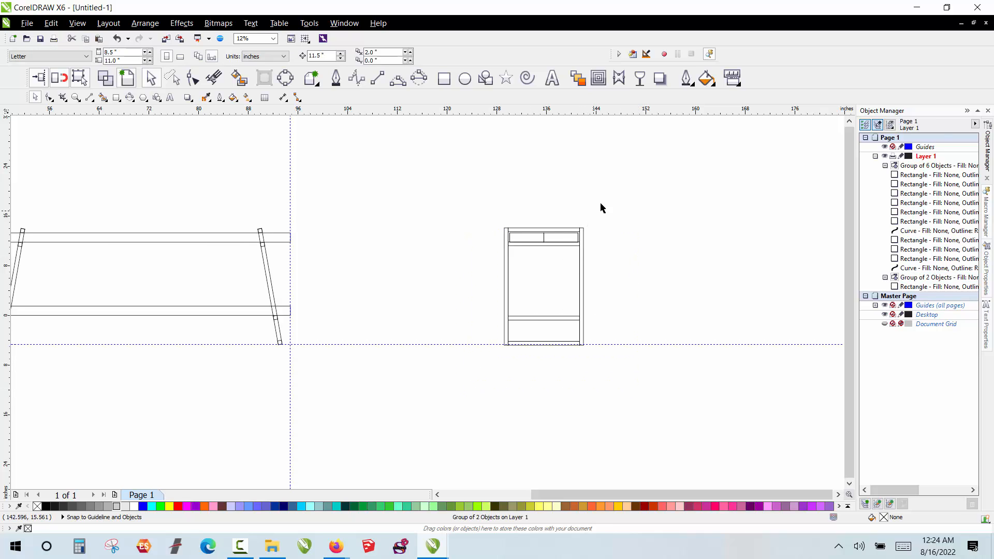
- Copy the grouped six-piece leg frame about 36 inches to the right of the end view, keeping it at the same height
{"action": "left_click_drag", "start_coordinate": [600, 207], "coordinate": [450, 408]}
{"action": "left_click", "coordinate": [609, 262]}
{"action": "scroll", "coordinate": [610, 231], "scroll_direction": "up", "scroll_amount": 1}
{"action": "scroll", "coordinate": [333, 158], "scroll_direction": "down", "scroll_amount": 1}
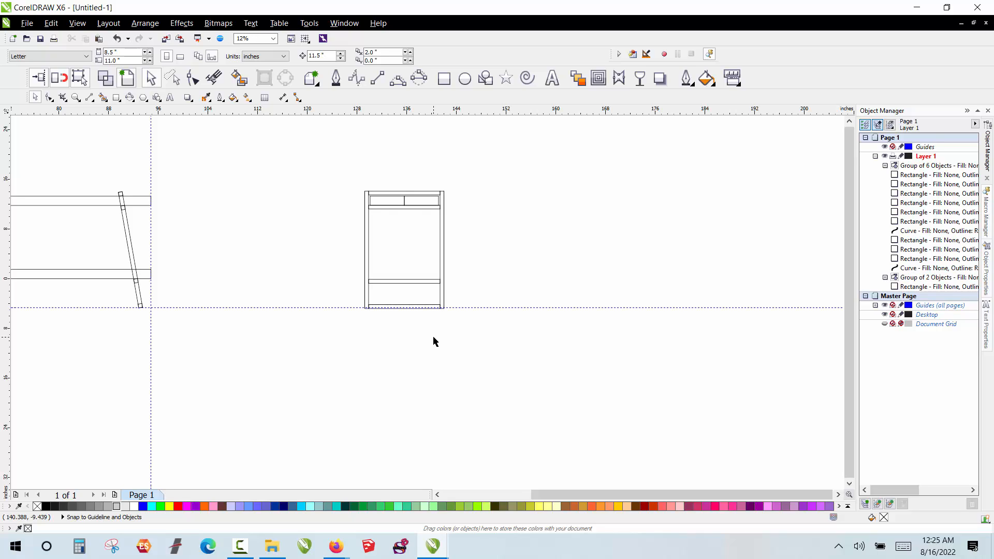
{"action": "left_click", "coordinate": [394, 304]}
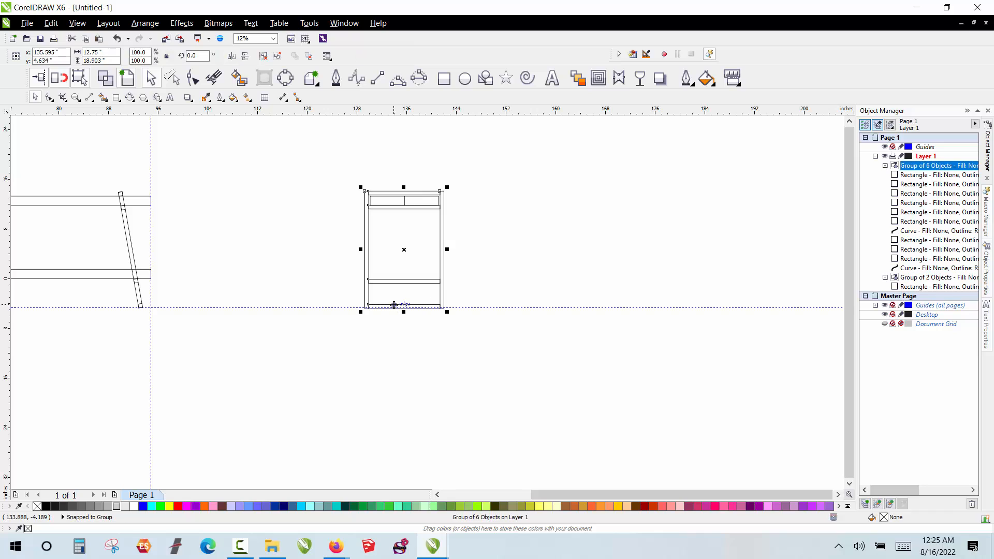
{"action": "left_click", "coordinate": [338, 276]}
{"action": "left_click", "coordinate": [377, 209]}
{"action": "left_click_drag", "start_coordinate": [377, 209], "coordinate": [600, 209]}
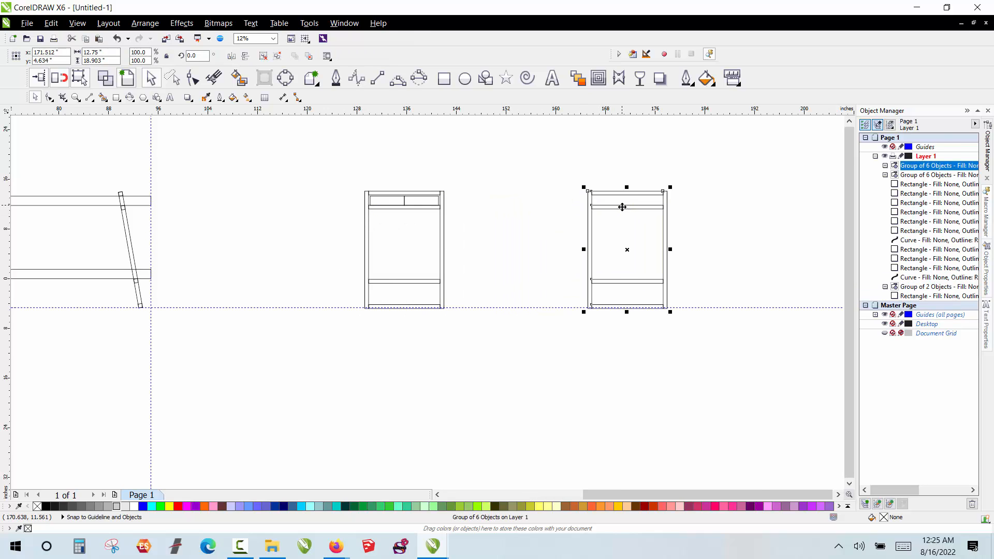
- Ungroup the copied leg frame into separate legs and rails, and check the size of the rail just below the top one
{"action": "right_click", "coordinate": [622, 207]}
{"action": "left_click", "coordinate": [686, 271]}
{"action": "left_click", "coordinate": [567, 231]}
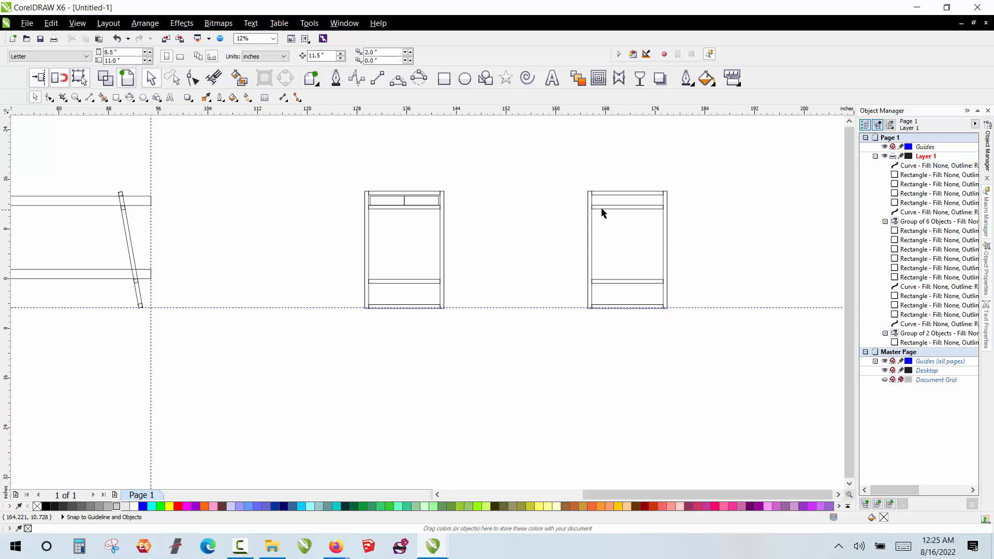
{"action": "left_click", "coordinate": [603, 208]}
{"action": "left_click", "coordinate": [477, 203]}
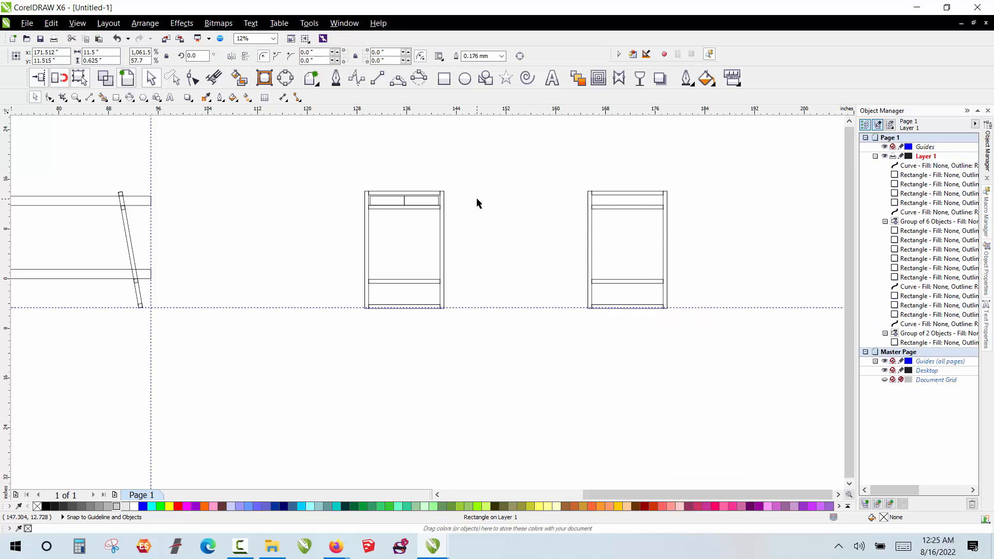
{"action": "scroll", "coordinate": [497, 202], "scroll_direction": "down", "scroll_amount": 2}
{"action": "scroll", "coordinate": [566, 199], "scroll_direction": "up", "scroll_amount": 2}
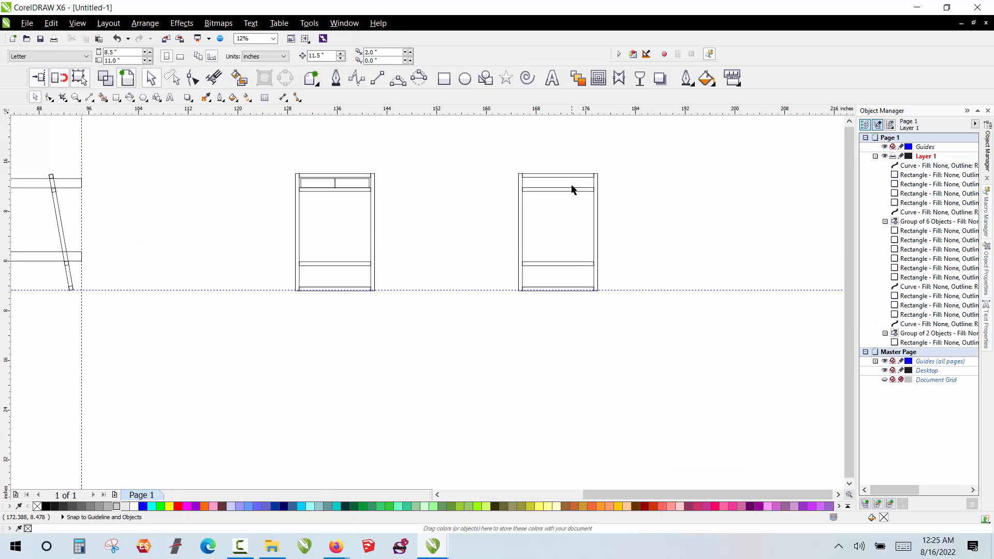
{"action": "left_click", "coordinate": [522, 215]}
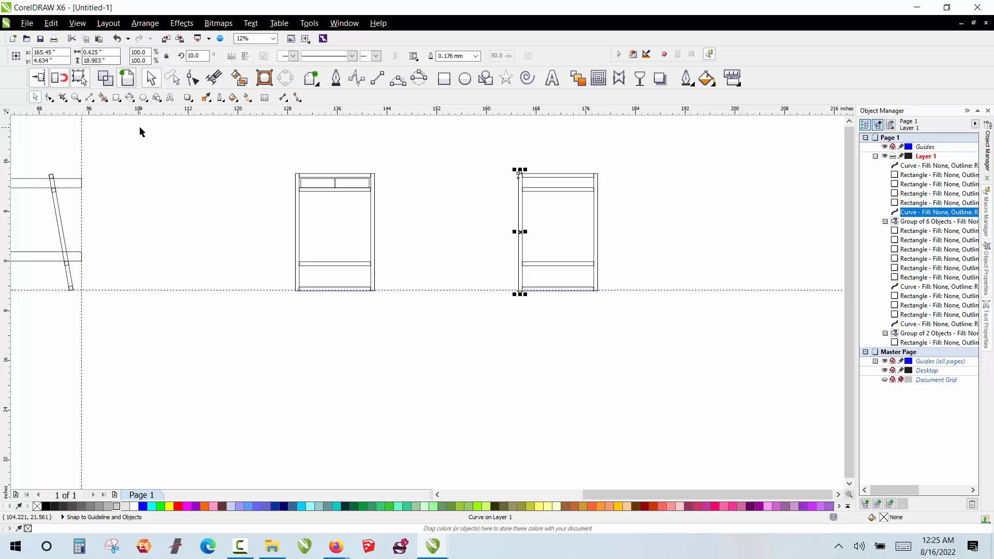
{"action": "left_click", "coordinate": [193, 169]}
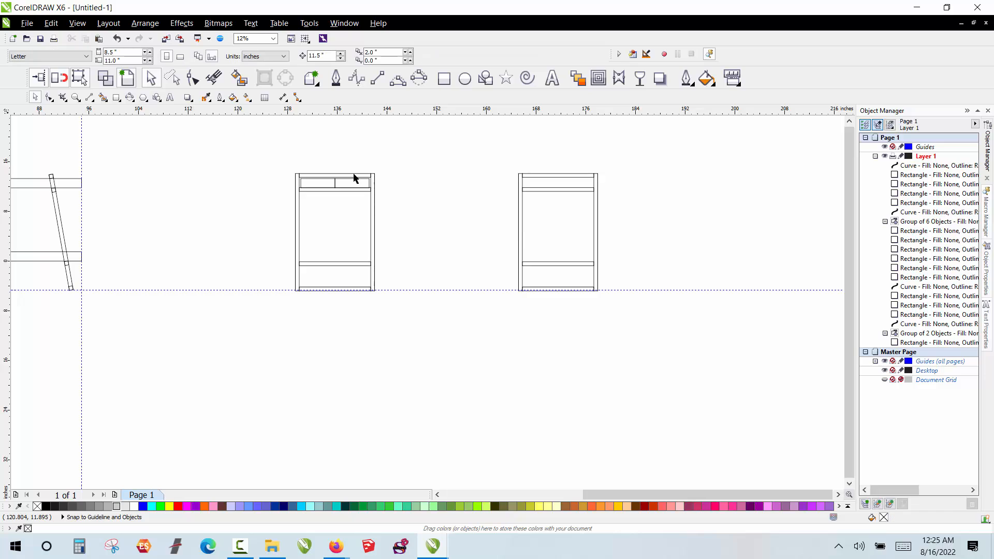
{"action": "left_click", "coordinate": [522, 182]}
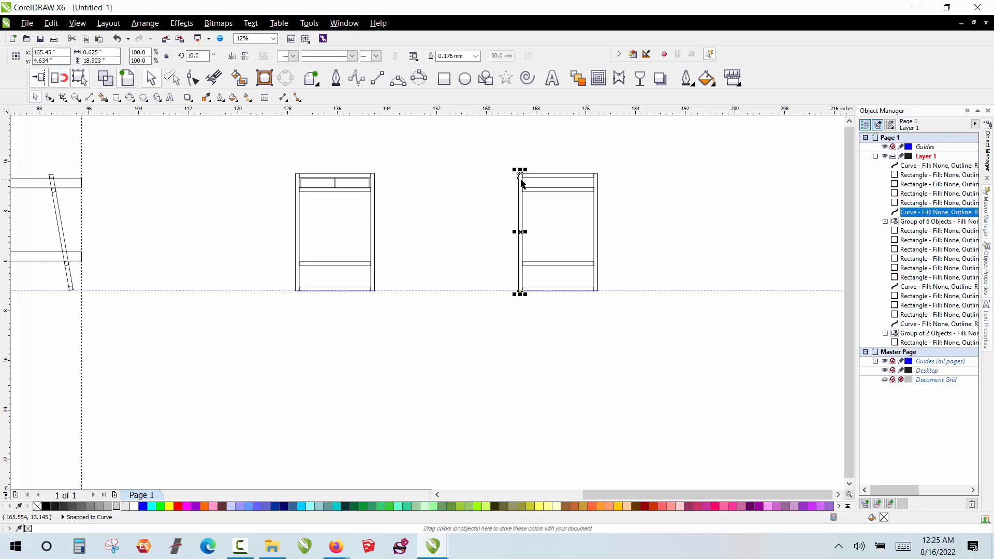
{"action": "left_click", "coordinate": [596, 189]}
{"action": "left_click", "coordinate": [602, 198]}
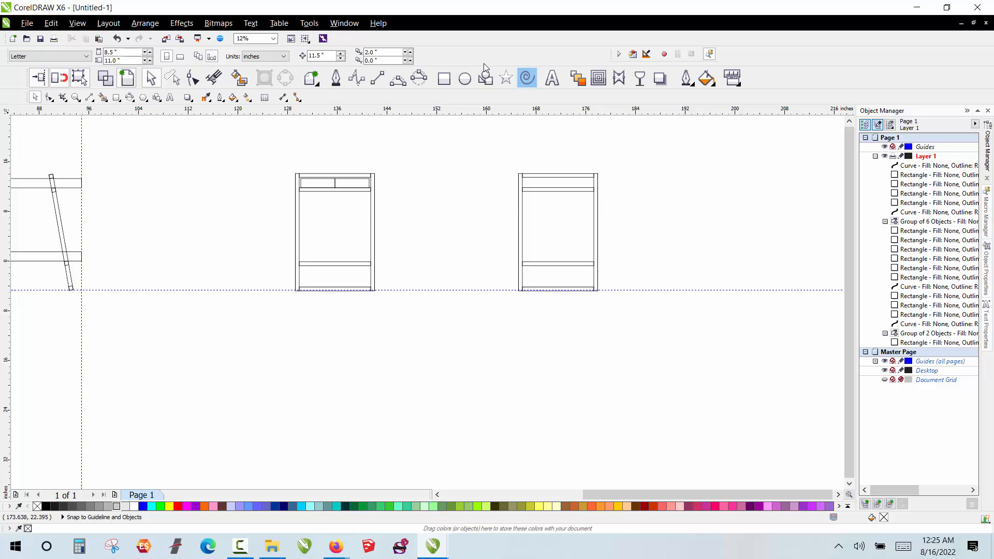
- Draw a temporary rectangle about 8.63 by 1.63 inches between the two upper rails of the right-hand frame, and delete it
{"action": "left_click", "coordinate": [444, 78]}
{"action": "scroll", "coordinate": [522, 168], "scroll_direction": "up", "scroll_amount": 1}
{"action": "left_click_drag", "start_coordinate": [531, 178], "coordinate": [584, 187]}
{"action": "left_click_drag", "start_coordinate": [647, 207], "coordinate": [647, 207]}
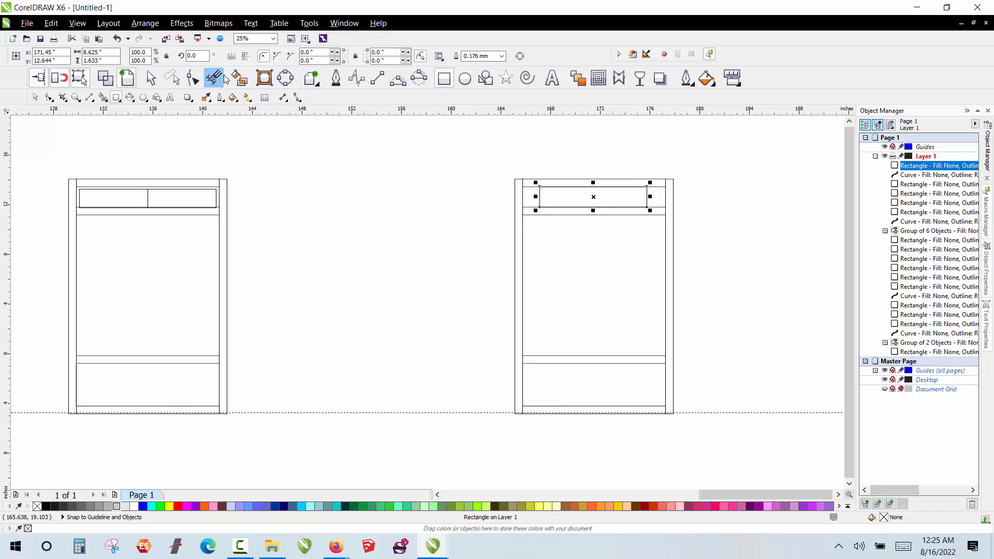
{"action": "left_click", "coordinate": [151, 78]}
{"action": "left_click", "coordinate": [583, 226]}
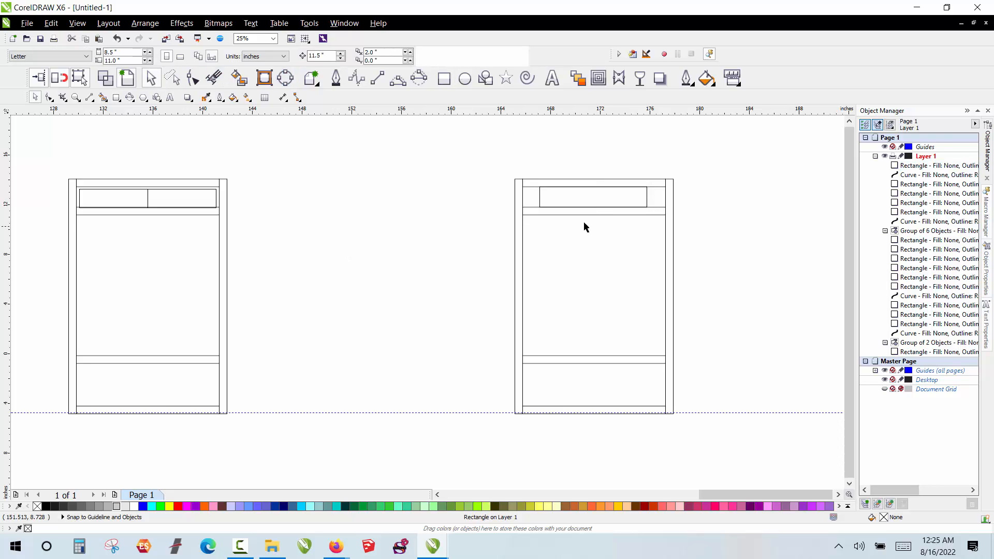
{"action": "left_click", "coordinate": [591, 195]}
{"action": "key", "text": "Delete"}
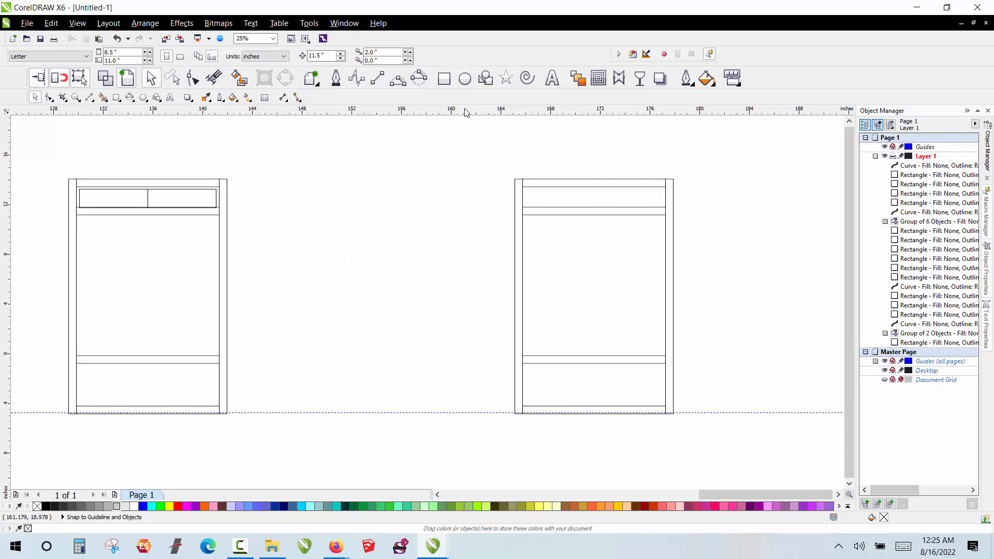
- Draw a temporary rectangle about 4.13 by 3.44 inches between the two lower rails of the right-hand frame, and delete it
{"action": "left_click", "coordinate": [444, 78]}
{"action": "left_click_drag", "start_coordinate": [557, 364], "coordinate": [608, 406]}
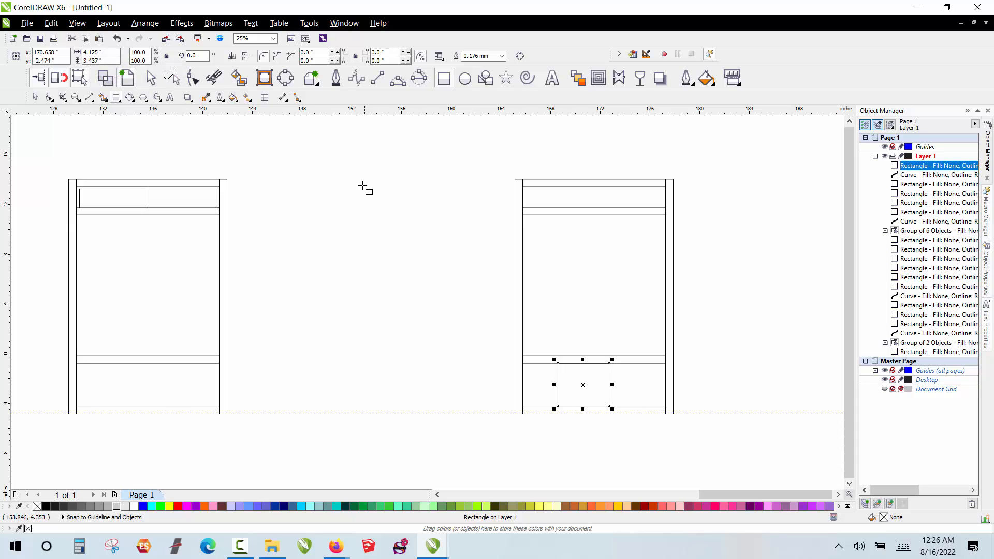
{"action": "left_click", "coordinate": [151, 77]}
{"action": "left_click", "coordinate": [458, 308]}
{"action": "left_click", "coordinate": [585, 386]}
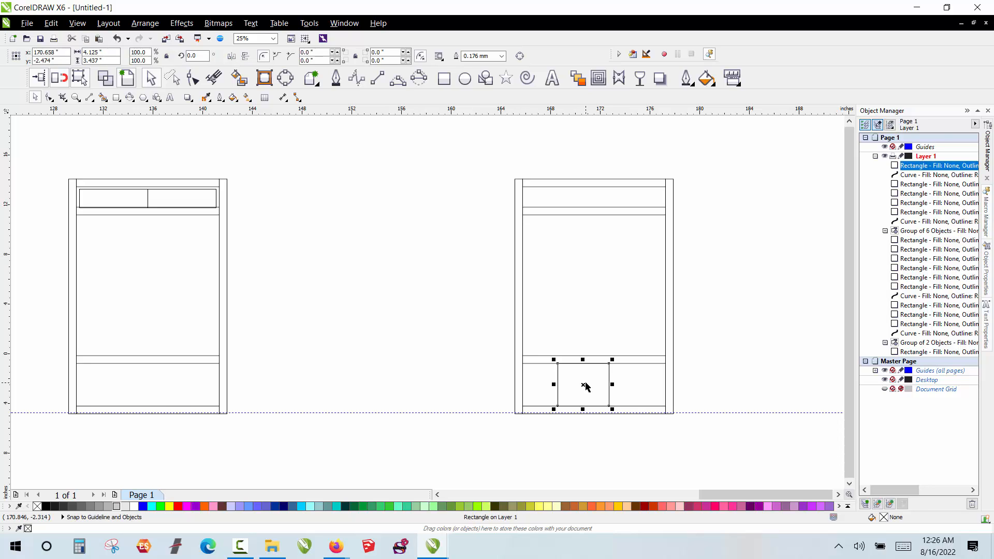
{"action": "key", "text": "Delete"}
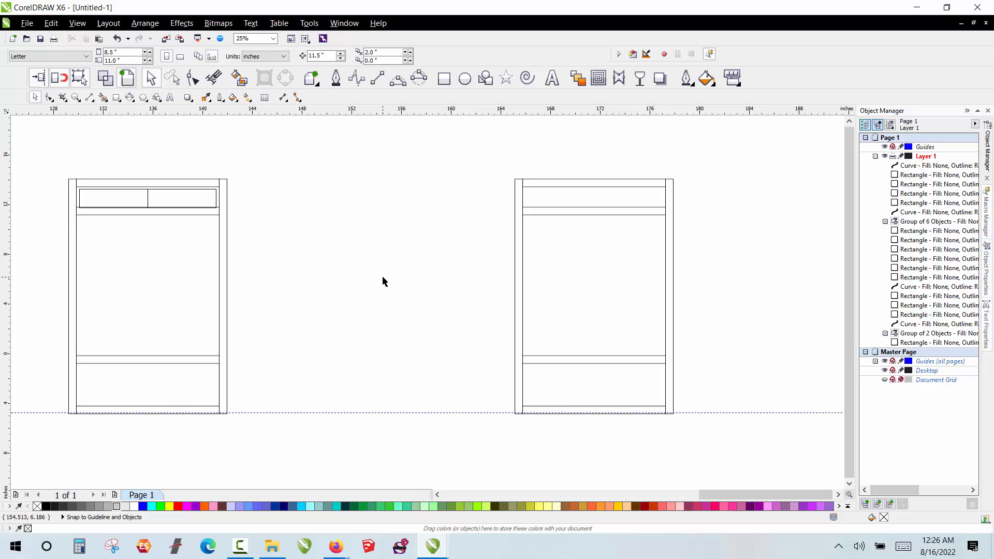
- Delete the bottom rail that joins the leg ends of the right-hand frame
{"action": "scroll", "coordinate": [382, 276], "scroll_direction": "down", "scroll_amount": 1}
{"action": "scroll", "coordinate": [485, 328], "scroll_direction": "up", "scroll_amount": 1}
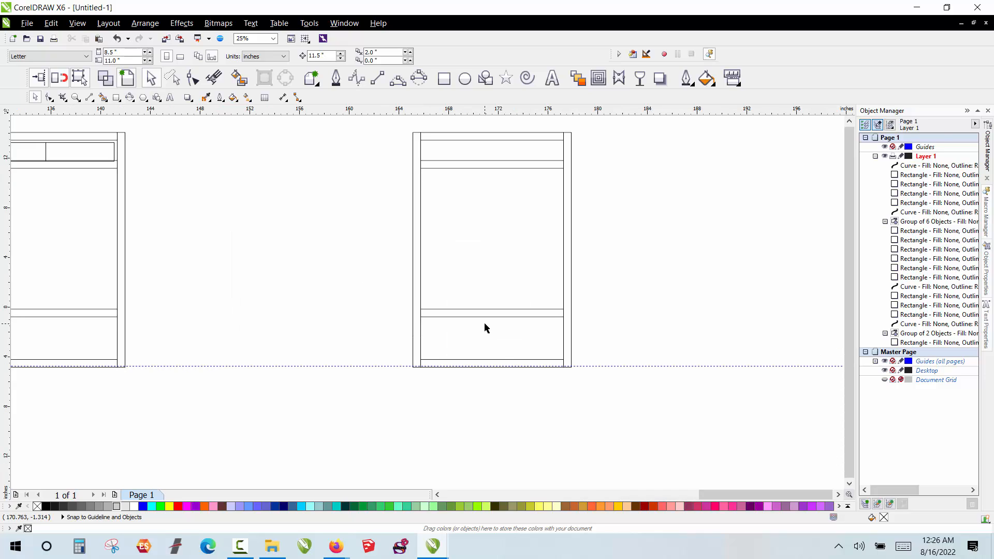
{"action": "left_click", "coordinate": [494, 363]}
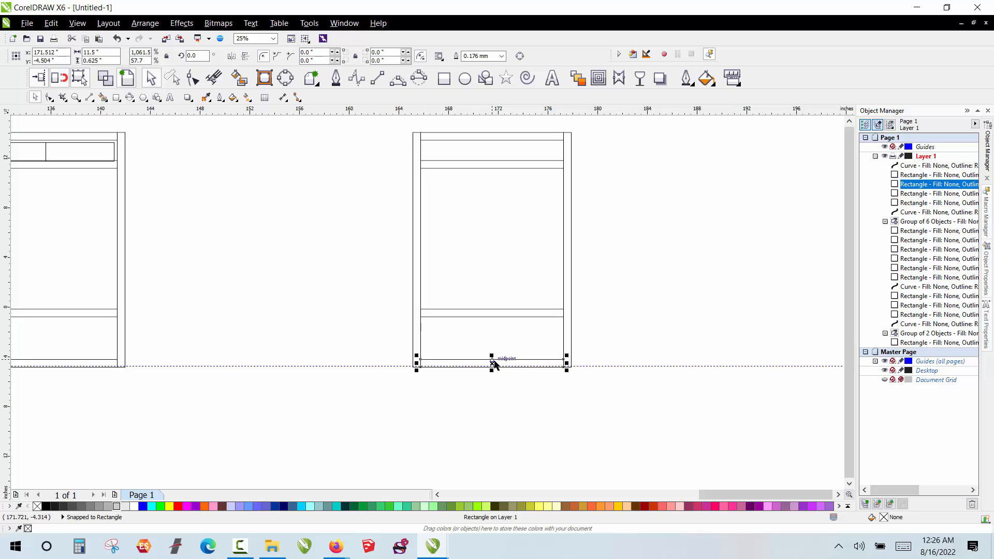
{"action": "key", "text": "Delete"}
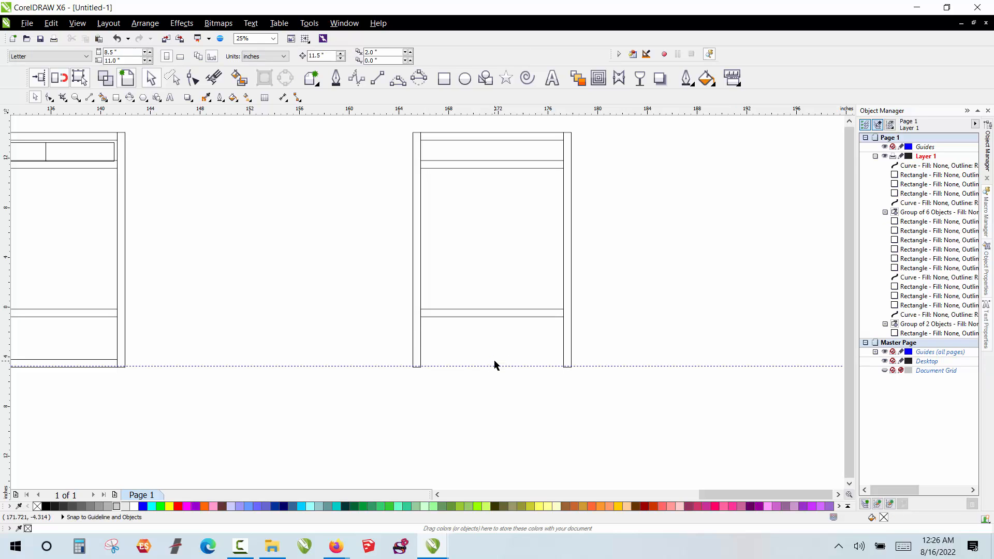
- Compare the slanted leg in the long view with the lower rails and leg ends of both frames
{"action": "scroll", "coordinate": [386, 340], "scroll_direction": "down", "scroll_amount": 1}
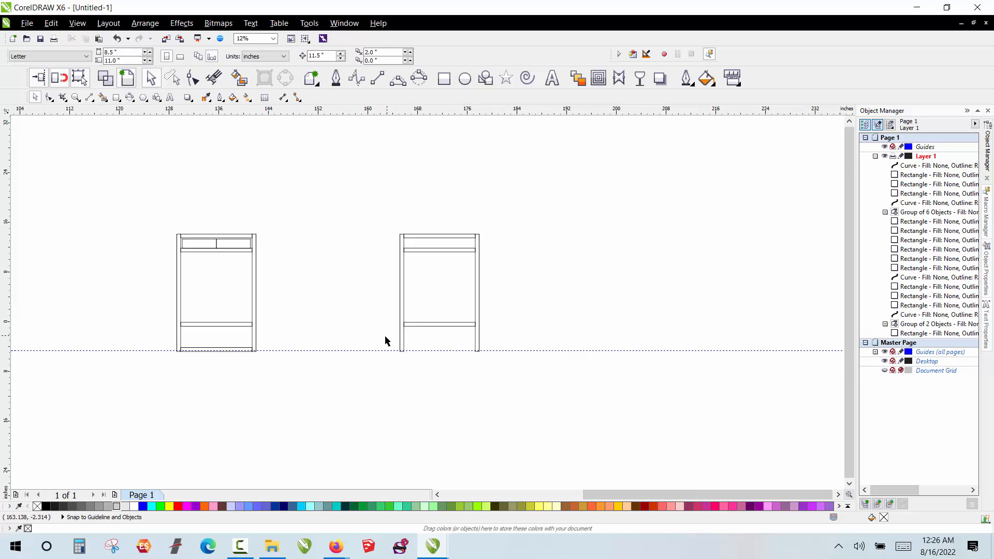
{"action": "scroll", "coordinate": [159, 340], "scroll_direction": "down", "scroll_amount": 1}
{"action": "scroll", "coordinate": [94, 345], "scroll_direction": "up", "scroll_amount": 1}
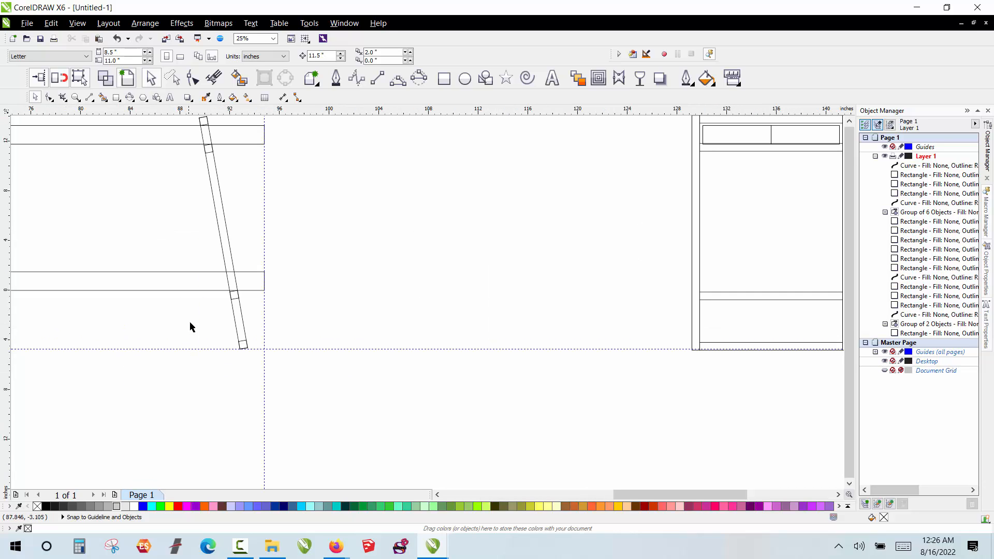
{"action": "scroll", "coordinate": [138, 337], "scroll_direction": "up", "scroll_amount": 1}
{"action": "scroll", "coordinate": [199, 306], "scroll_direction": "down", "scroll_amount": 1}
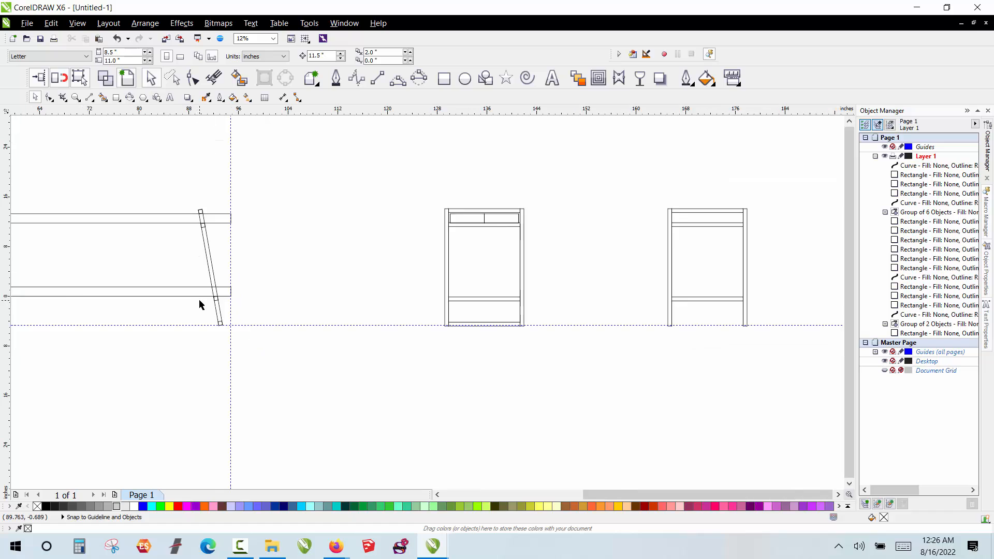
{"action": "scroll", "coordinate": [199, 306], "scroll_direction": "down", "scroll_amount": 1}
{"action": "scroll", "coordinate": [464, 318], "scroll_direction": "up", "scroll_amount": 1}
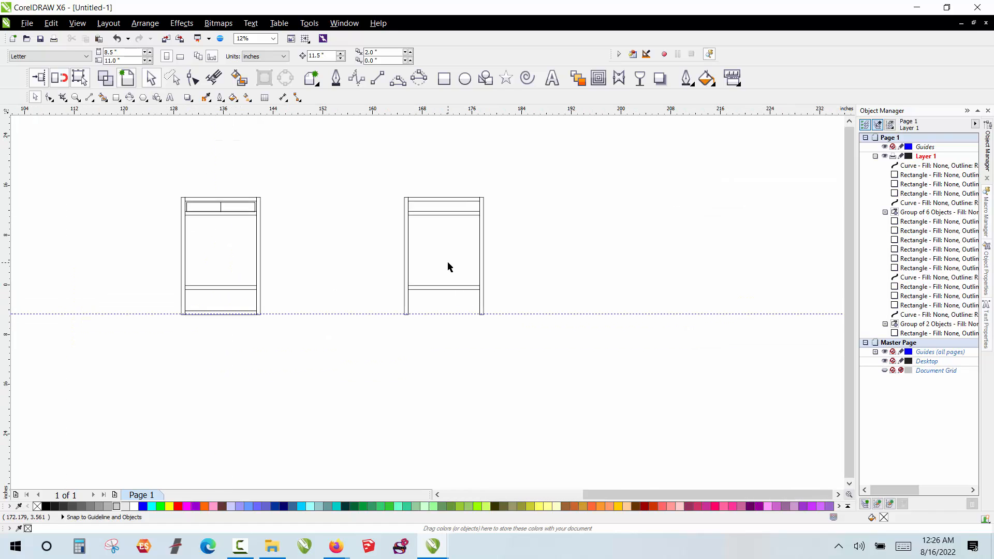
{"action": "scroll", "coordinate": [445, 313], "scroll_direction": "up", "scroll_amount": 1}
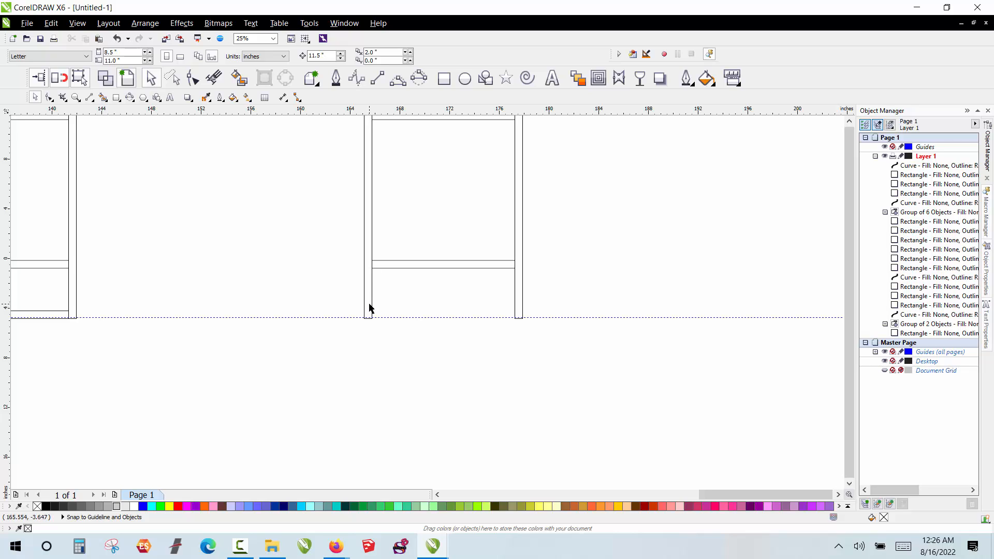
{"action": "key", "text": "F3"}
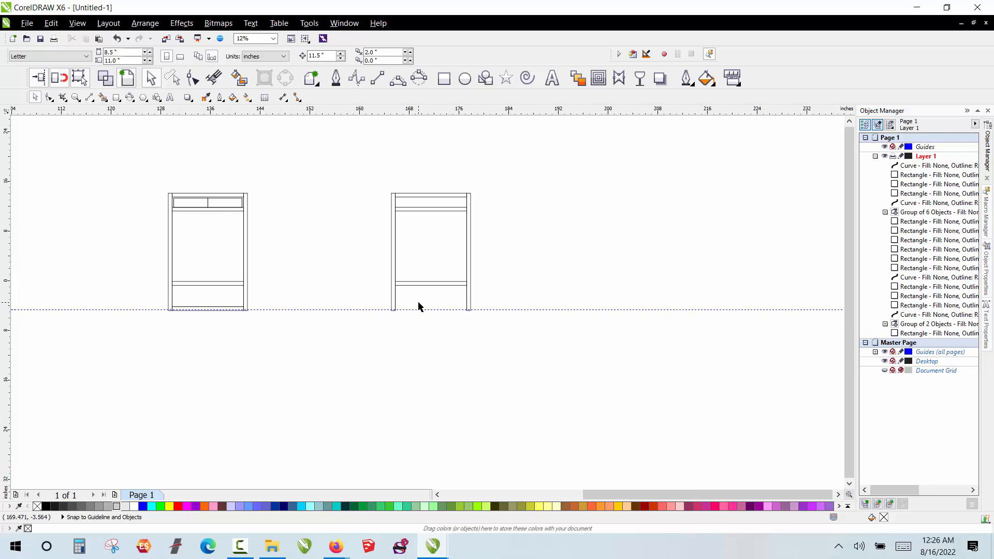
- Ungroup the left-hand frame and delete its bottom rail between the leg ends
{"action": "left_click", "coordinate": [214, 309]}
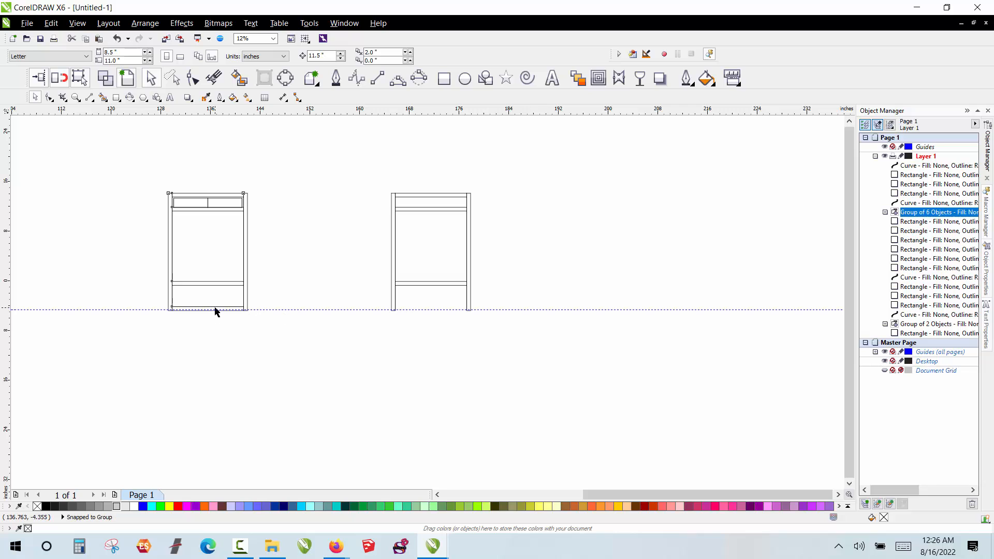
{"action": "right_click", "coordinate": [244, 260]}
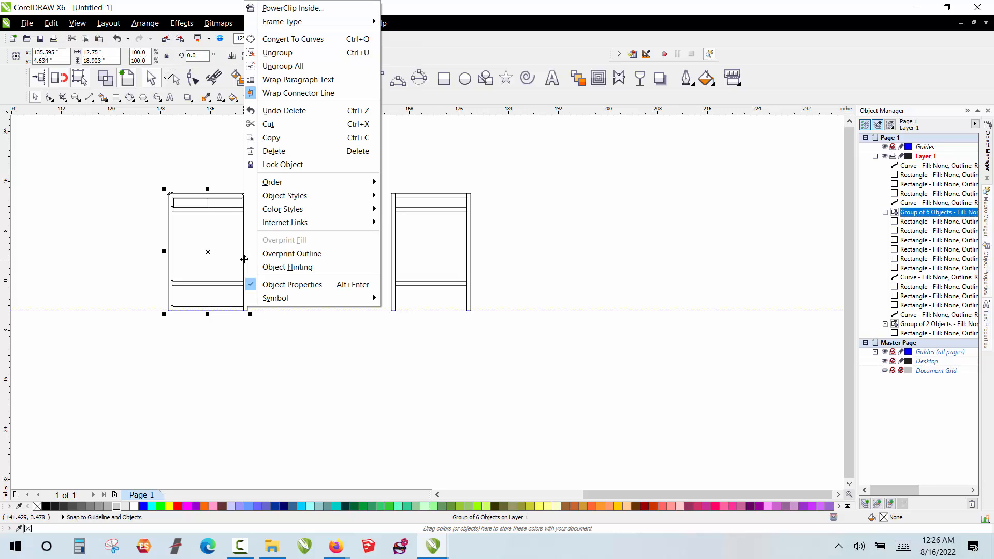
{"action": "left_click", "coordinate": [278, 52]}
{"action": "left_click", "coordinate": [216, 323]}
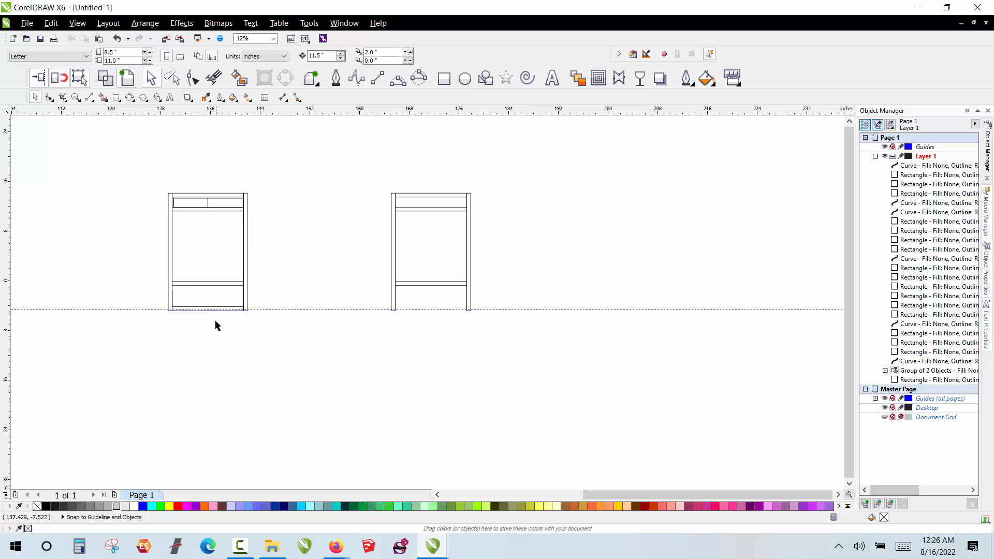
{"action": "left_click", "coordinate": [218, 308]}
{"action": "key", "text": "Delete"}
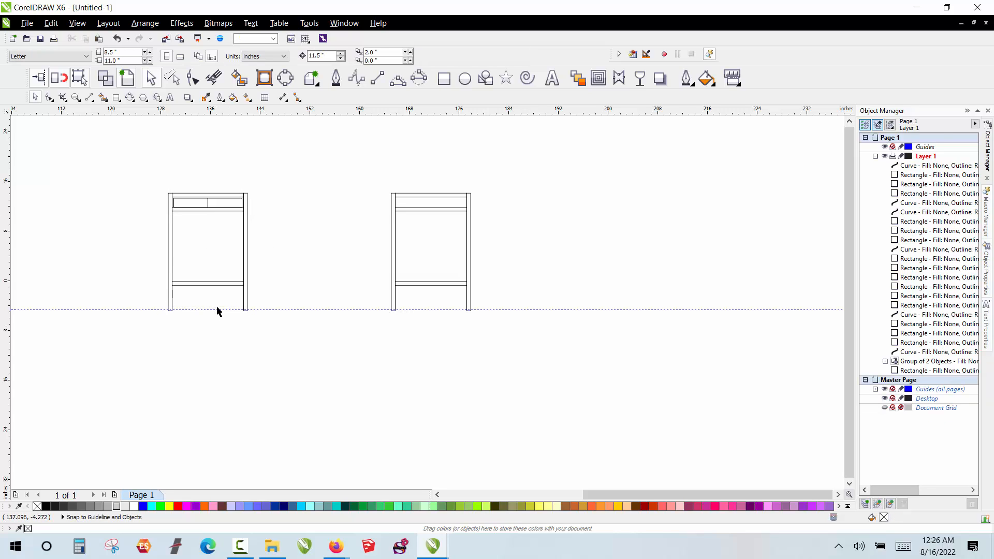
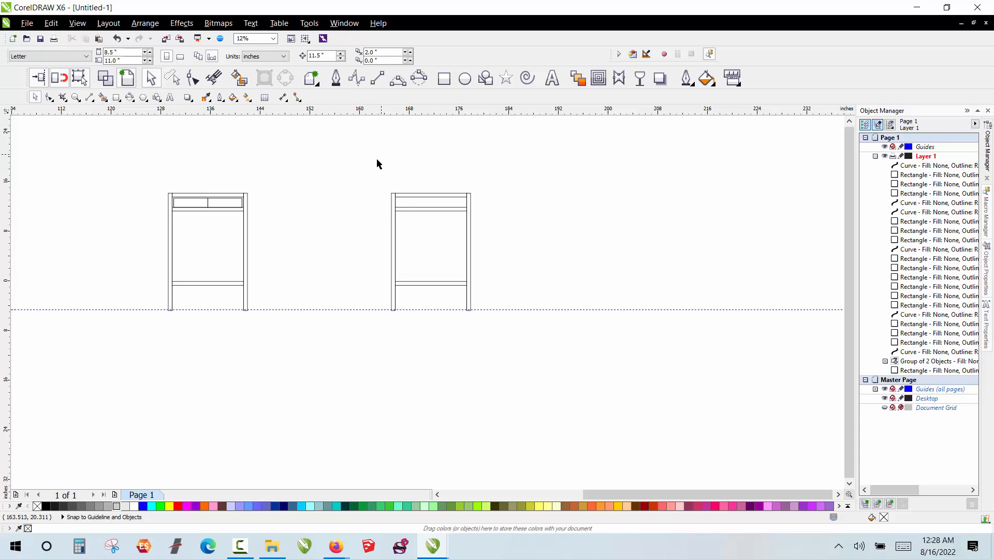
- Select the whole right-hand frame, and examine the long view, both frames and the divided opening between the left-hand frame's upper rails
{"action": "left_click_drag", "start_coordinate": [377, 161], "coordinate": [494, 325]}
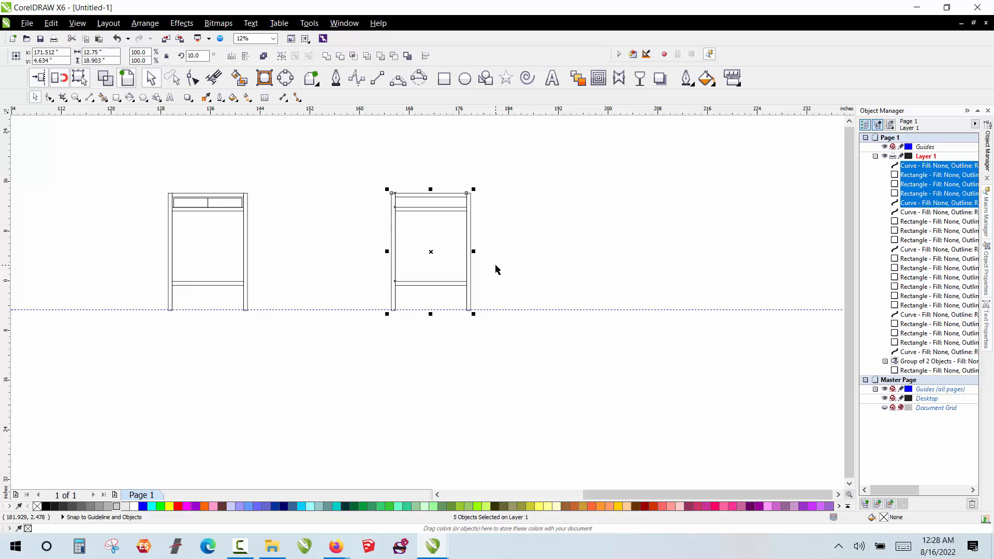
{"action": "scroll", "coordinate": [495, 263], "scroll_direction": "down", "scroll_amount": 1}
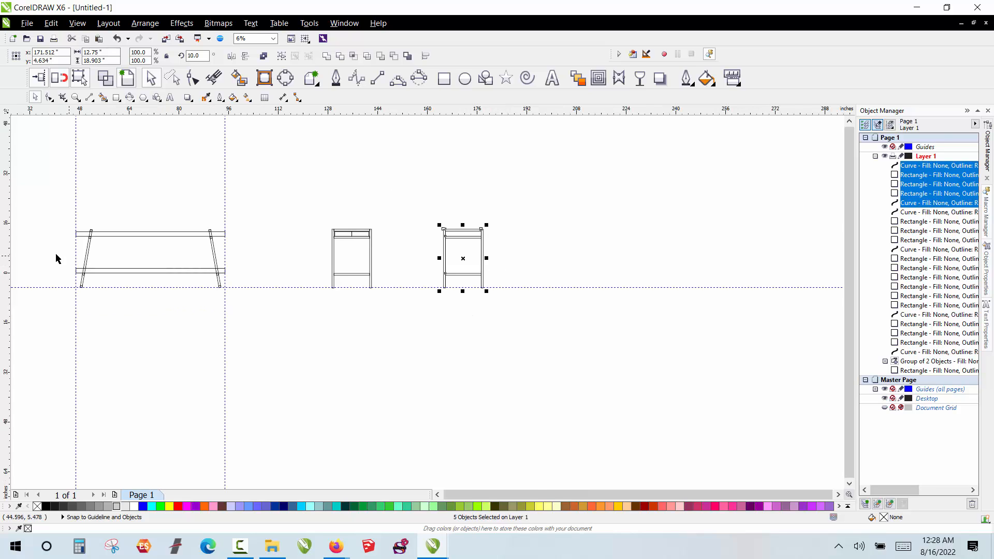
{"action": "scroll", "coordinate": [55, 259], "scroll_direction": "up", "scroll_amount": 1}
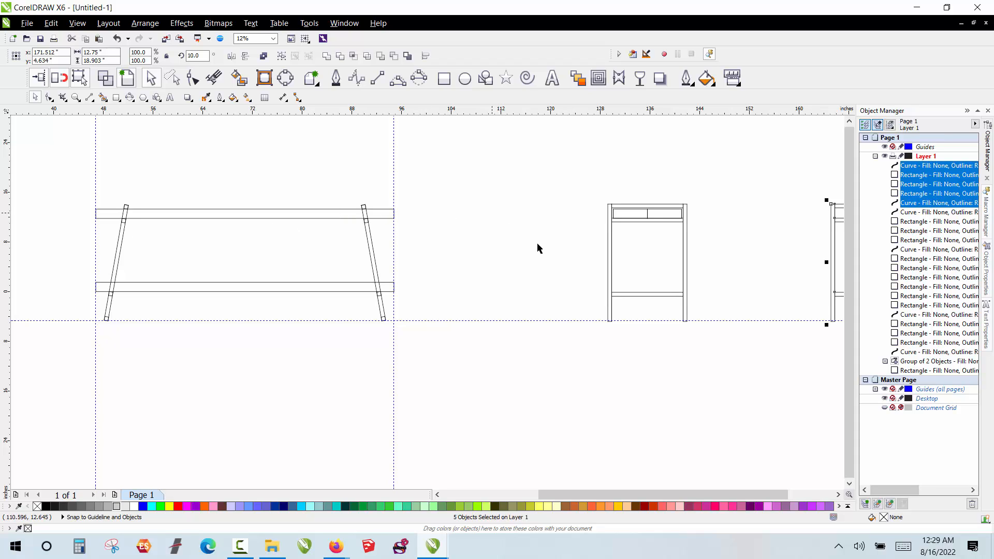
{"action": "scroll", "coordinate": [469, 167], "scroll_direction": "down", "scroll_amount": 1}
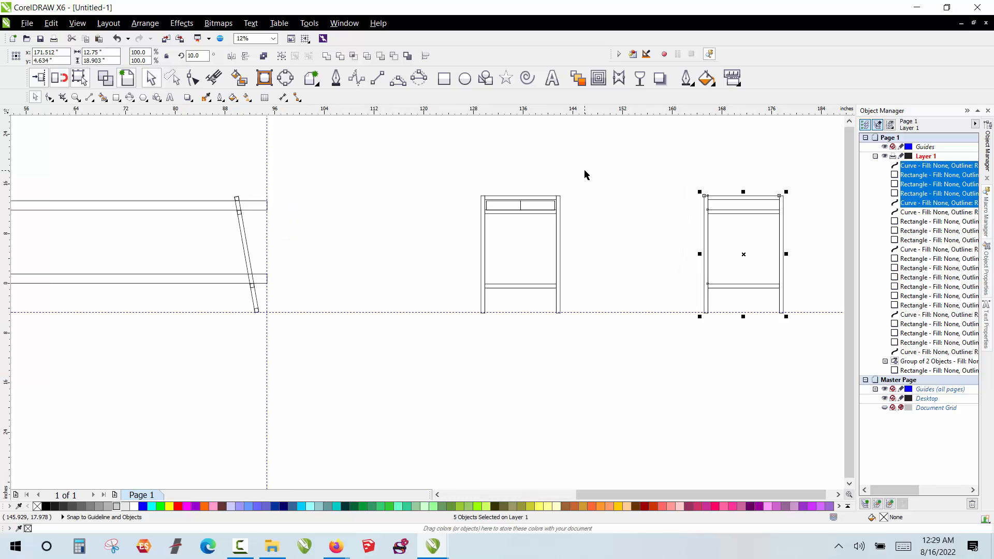
{"action": "scroll", "coordinate": [585, 172], "scroll_direction": "up", "scroll_amount": 1}
{"action": "scroll", "coordinate": [306, 205], "scroll_direction": "down", "scroll_amount": 1}
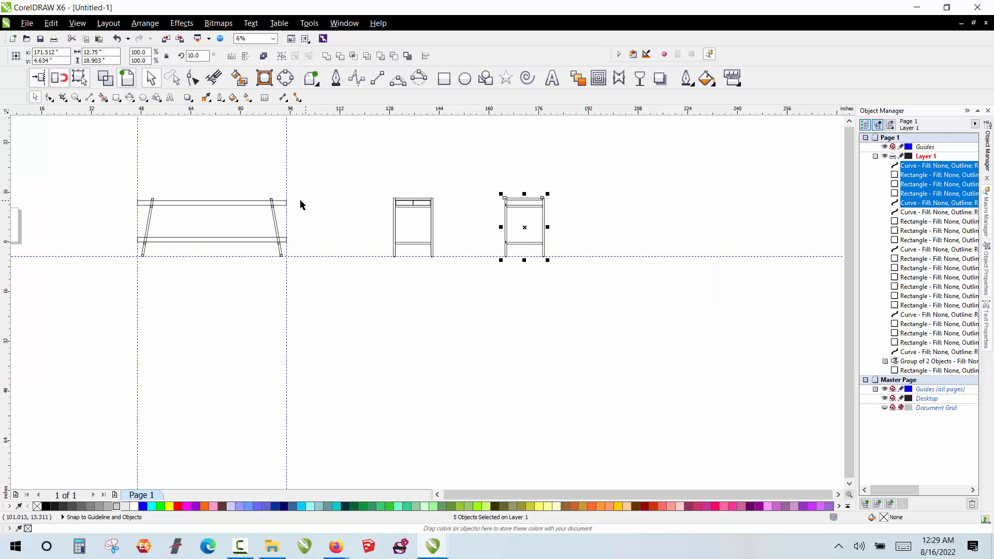
{"action": "scroll", "coordinate": [164, 204], "scroll_direction": "up", "scroll_amount": 1}
{"action": "scroll", "coordinate": [164, 203], "scroll_direction": "down", "scroll_amount": 1}
{"action": "scroll", "coordinate": [433, 204], "scroll_direction": "up", "scroll_amount": 1}
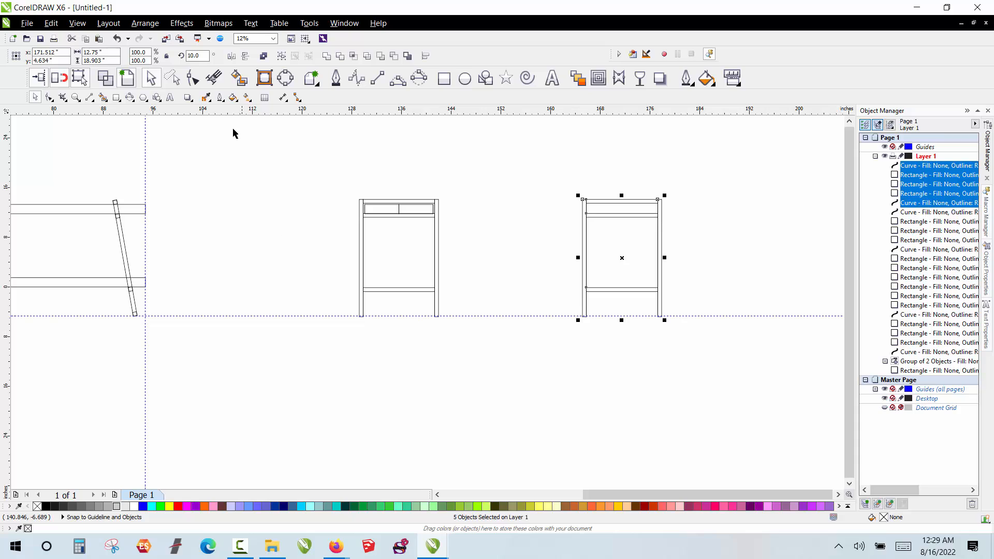
{"action": "scroll", "coordinate": [399, 211], "scroll_direction": "up", "scroll_amount": 1}
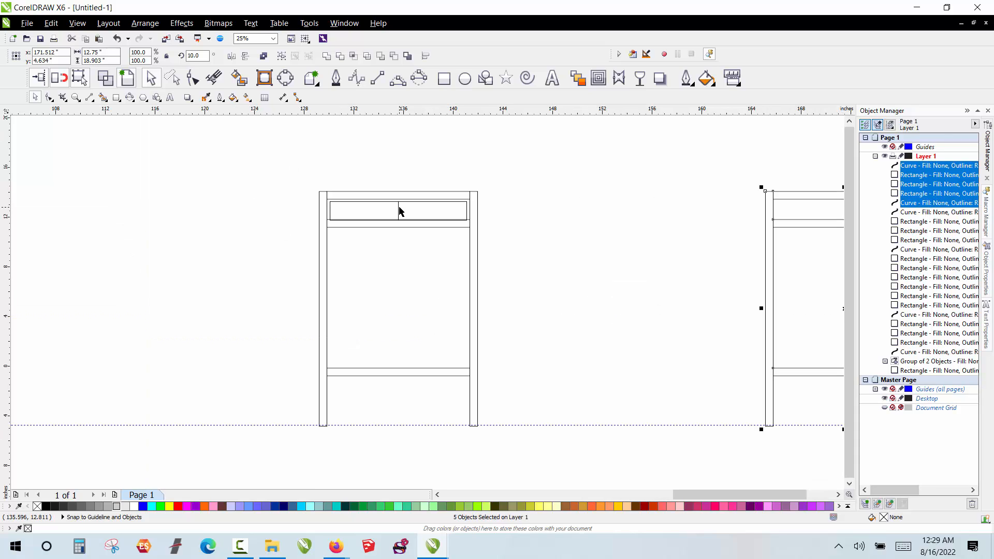
{"action": "scroll", "coordinate": [399, 211], "scroll_direction": "up", "scroll_amount": 1}
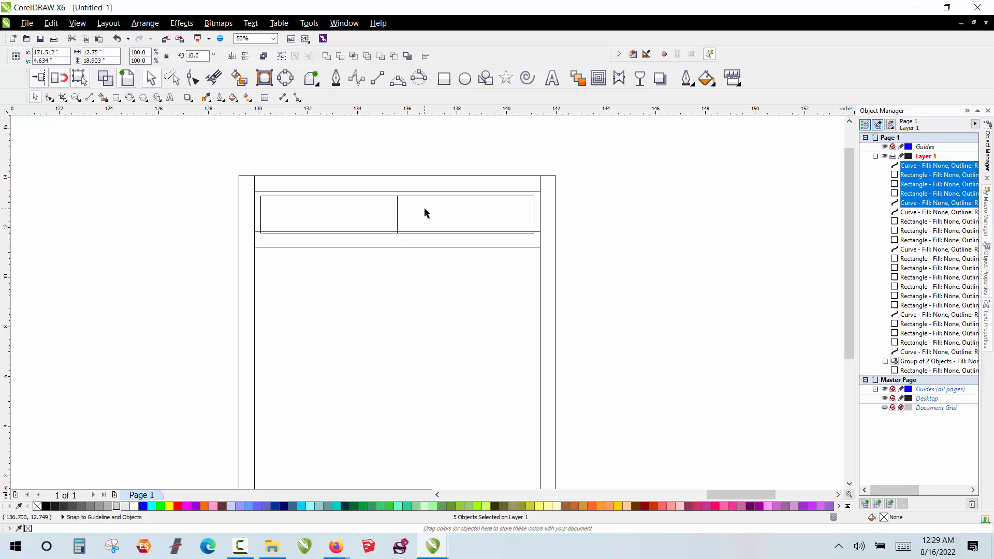
{"action": "scroll", "coordinate": [424, 212], "scroll_direction": "down", "scroll_amount": 4}
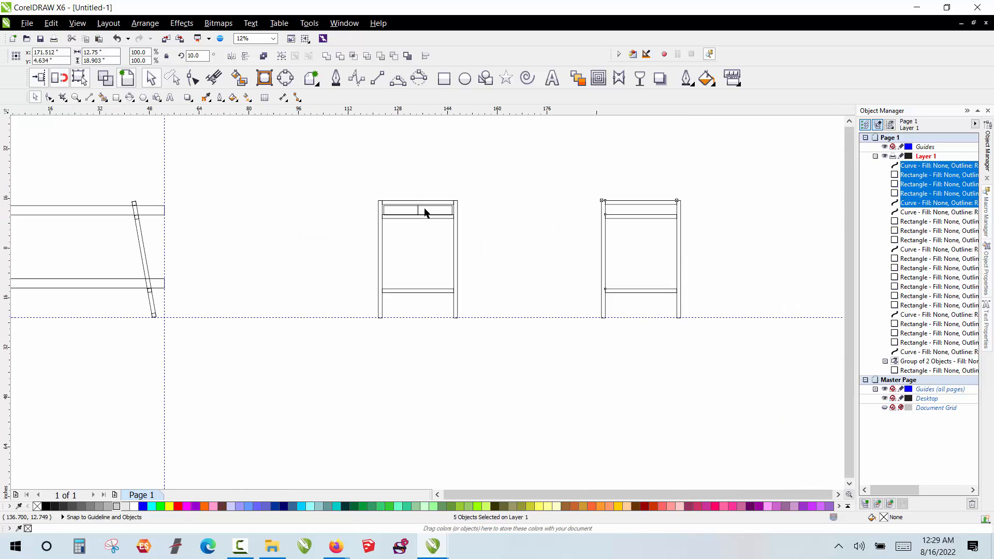
{"action": "scroll", "coordinate": [424, 212], "scroll_direction": "down", "scroll_amount": 2}
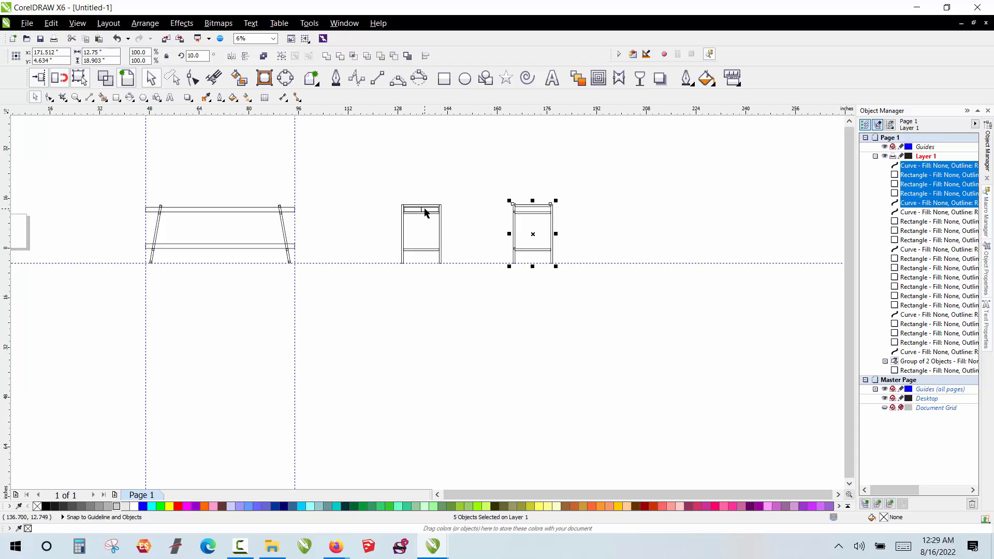
{"action": "scroll", "coordinate": [424, 212], "scroll_direction": "up", "scroll_amount": 2}
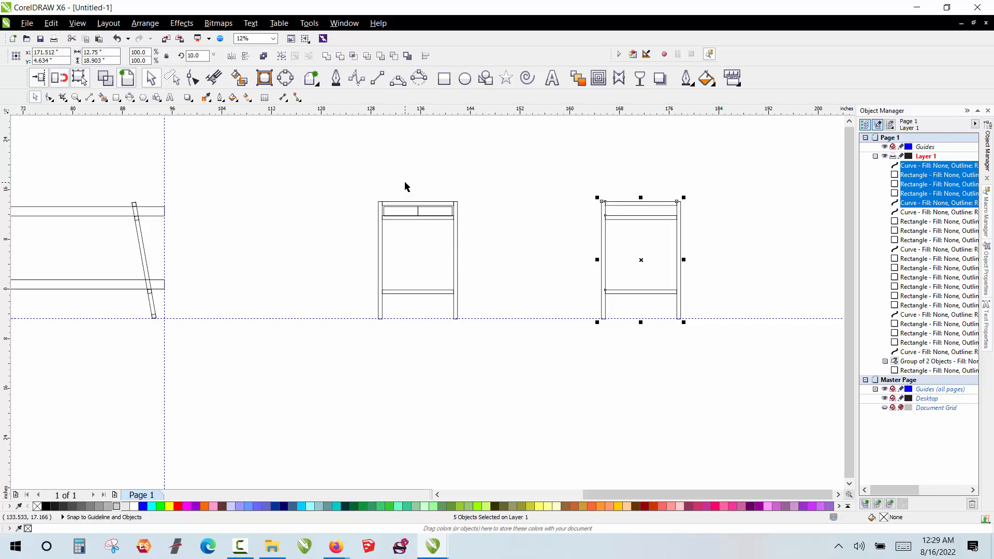
- Inspect the divided opening in the left-hand frame and compare it with the rails and legs of the right-hand frame
{"action": "scroll", "coordinate": [407, 189], "scroll_direction": "up", "scroll_amount": 4}
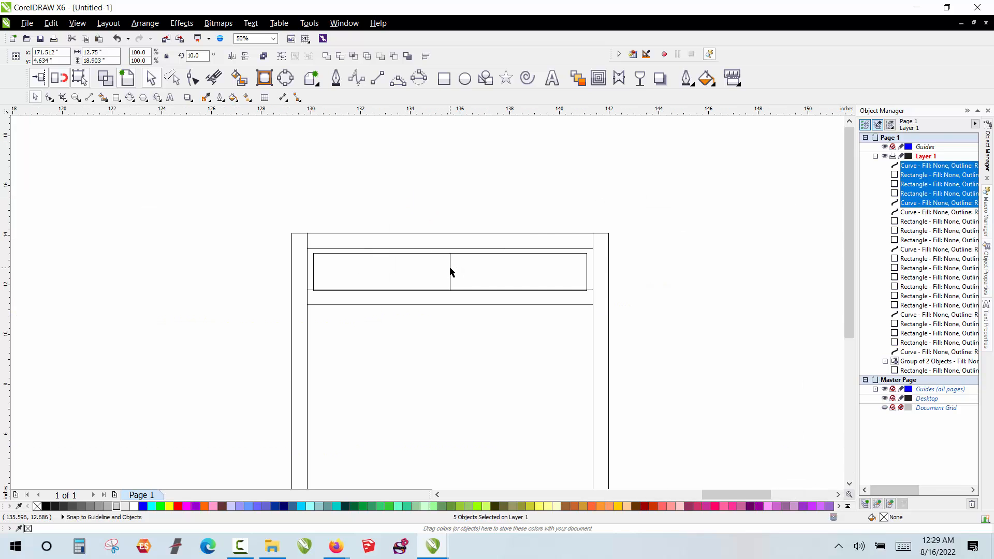
{"action": "scroll", "coordinate": [435, 222], "scroll_direction": "down", "scroll_amount": 4}
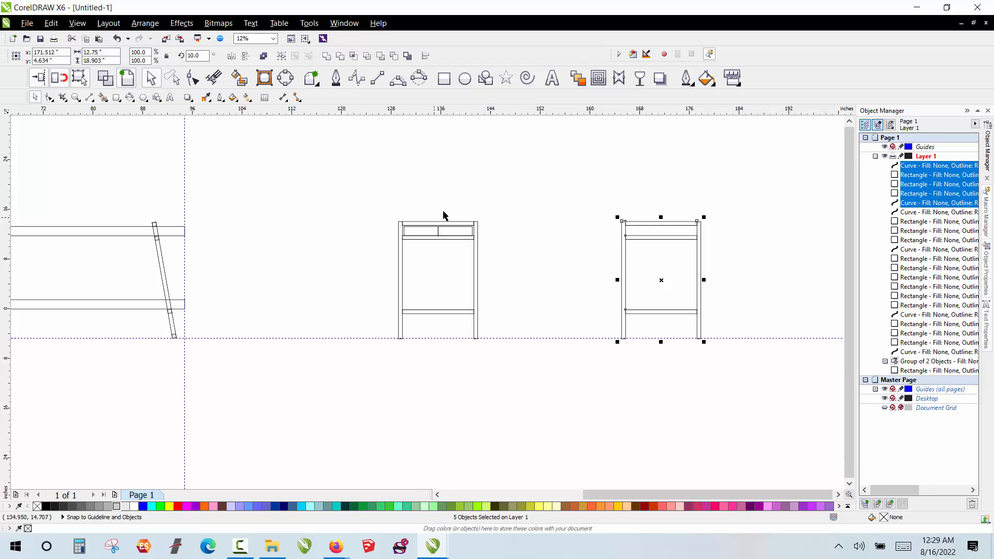
{"action": "scroll", "coordinate": [465, 203], "scroll_direction": "down", "scroll_amount": 2}
{"action": "left_click", "coordinate": [596, 217]}
{"action": "scroll", "coordinate": [627, 220], "scroll_direction": "up", "scroll_amount": 2}
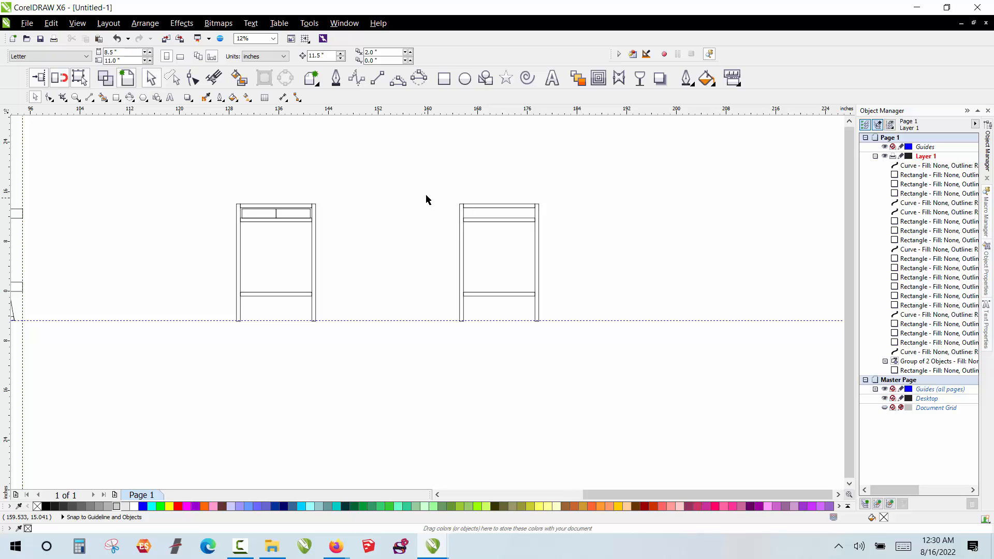
{"action": "left_click_drag", "start_coordinate": [431, 188], "coordinate": [589, 339]}
{"action": "left_click", "coordinate": [580, 259]}
{"action": "scroll", "coordinate": [580, 259], "scroll_direction": "up", "scroll_amount": 1}
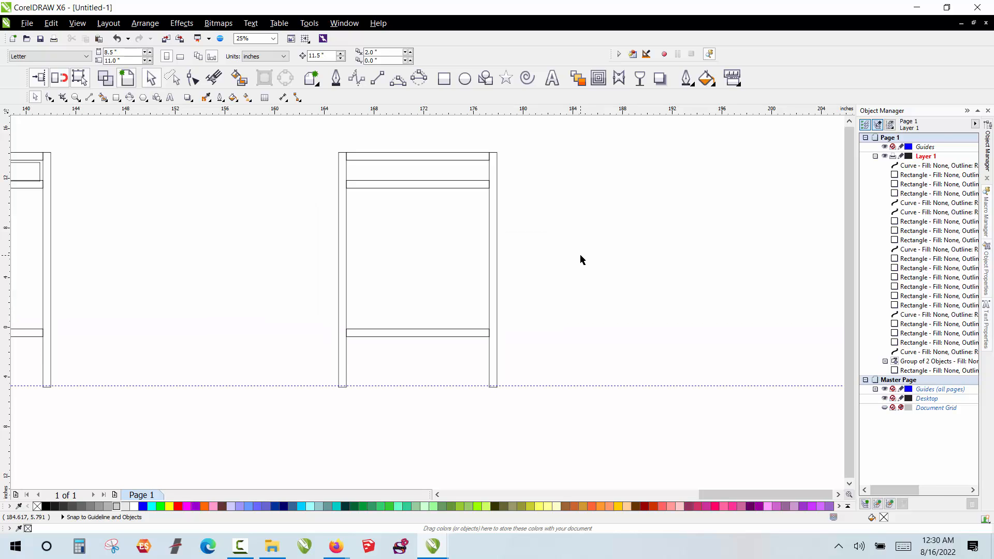
{"action": "scroll", "coordinate": [581, 259], "scroll_direction": "down", "scroll_amount": 1}
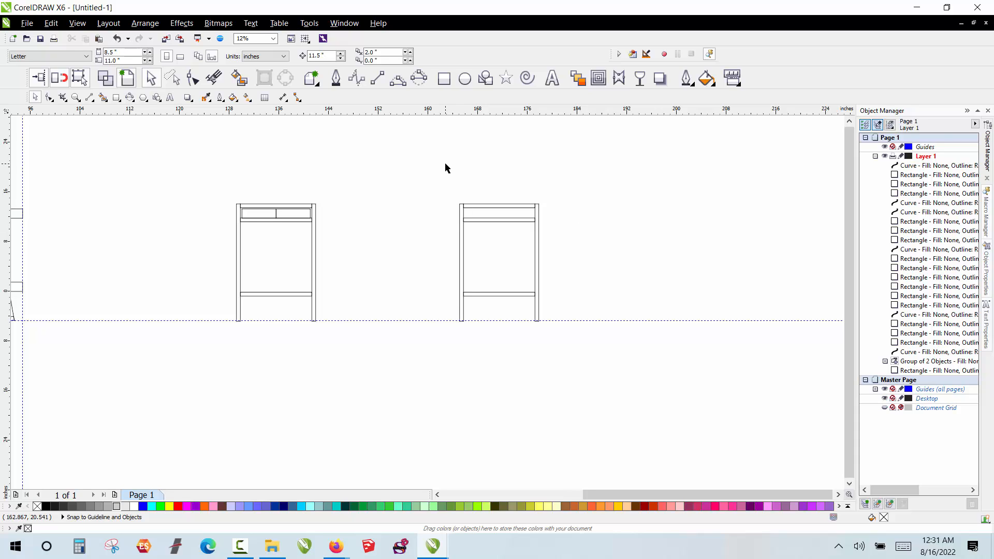
- Draw a tall rectangle beside the right-hand frame and set its width to 5.5 inches
{"action": "left_click", "coordinate": [443, 78]}
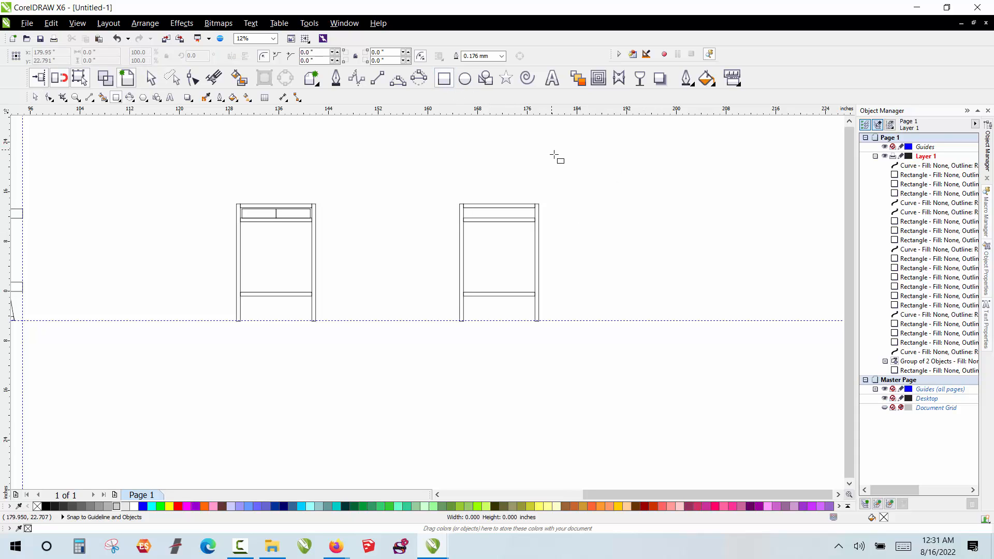
{"action": "left_click_drag", "start_coordinate": [552, 150], "coordinate": [632, 362]}
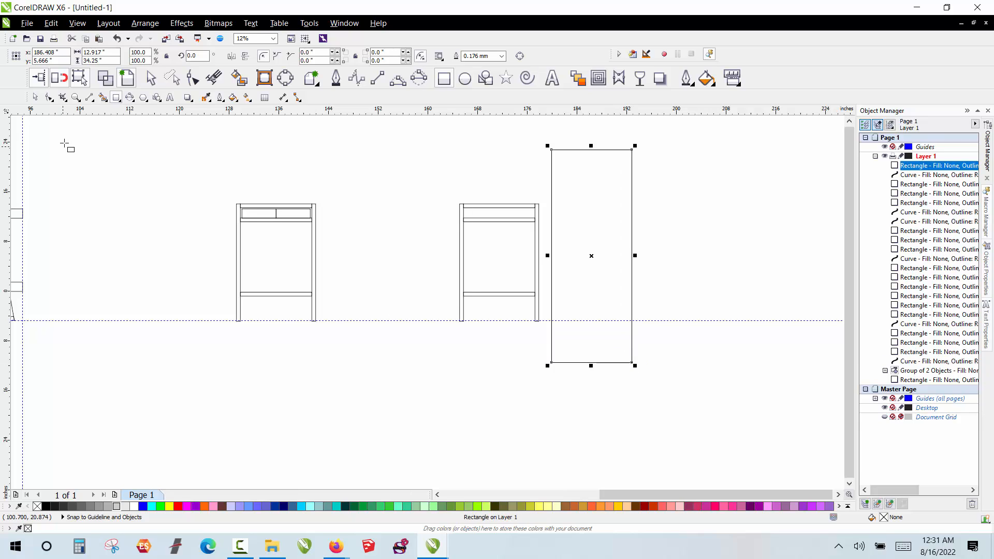
{"action": "left_click", "coordinate": [104, 51]}
{"action": "double_click", "coordinate": [105, 52]}
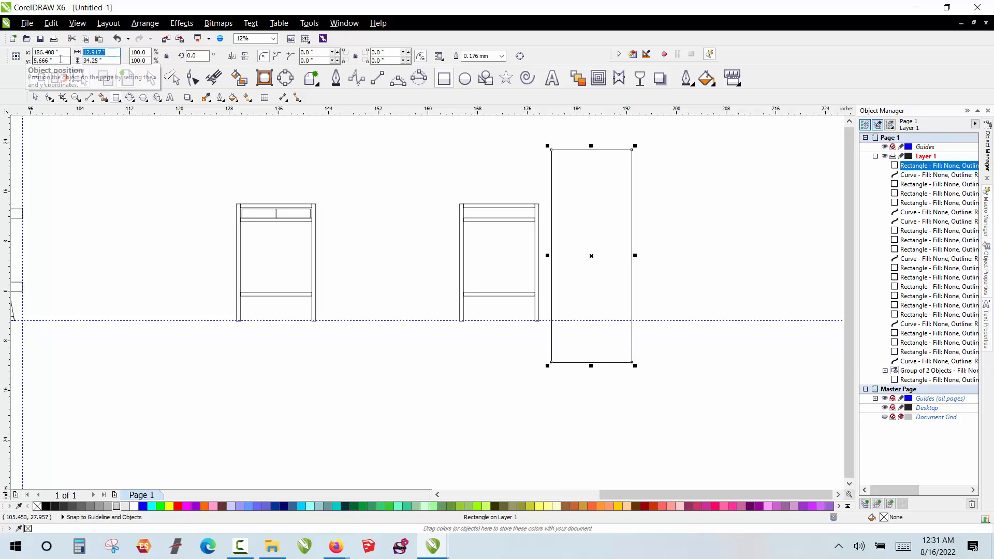
{"action": "type", "text": "5.5"}
{"action": "key", "text": "Return"}
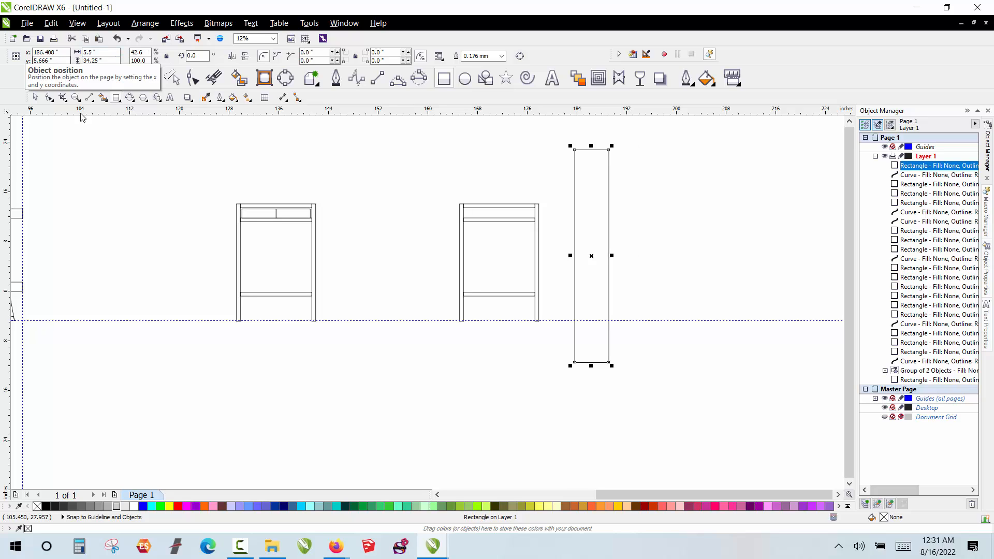
- Move the 5.5-inch-wide rectangle above and to the right of the frames, and set its height to 70 inches
{"action": "left_click", "coordinate": [528, 150]}
{"action": "left_click", "coordinate": [576, 207]}
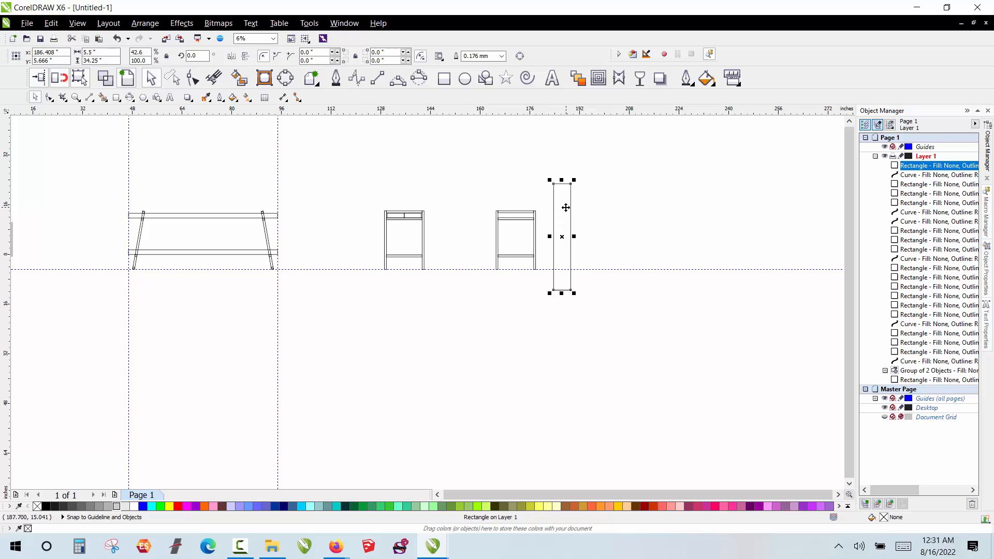
{"action": "scroll", "coordinate": [566, 207], "scroll_direction": "down", "scroll_amount": 3}
{"action": "left_click_drag", "start_coordinate": [565, 207], "coordinate": [614, 159]}
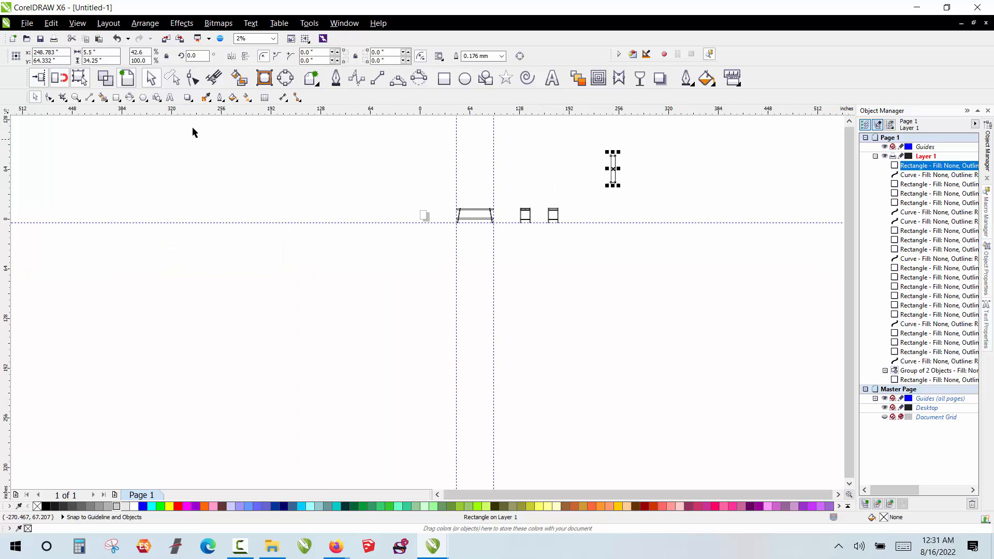
{"action": "left_click", "coordinate": [109, 62]}
{"action": "type", "text": "70"}
{"action": "key", "text": "Return"}
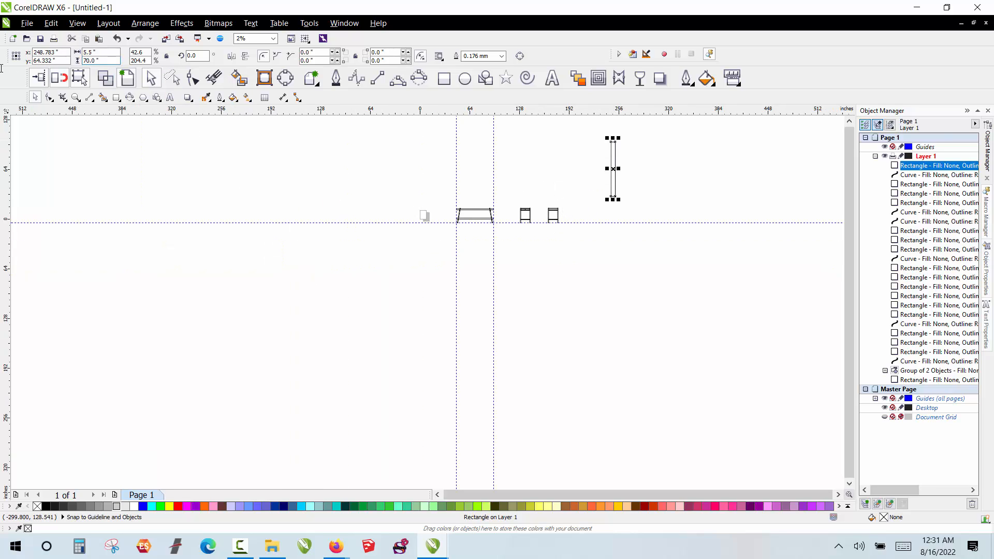
- Place a copy of the 5.5 by 70 inch board to its left, slightly lower than the original
{"action": "scroll", "coordinate": [630, 136], "scroll_direction": "up", "scroll_amount": 2}
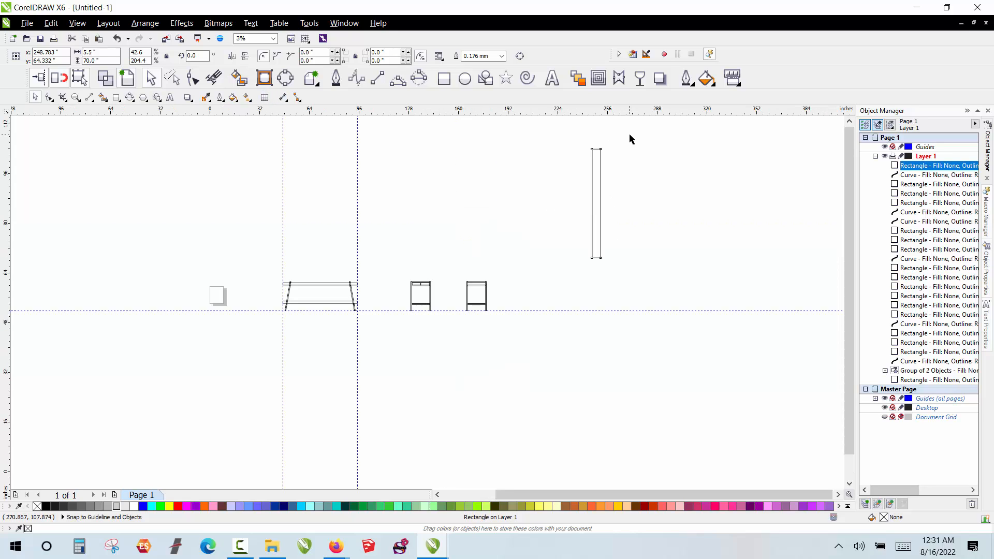
{"action": "scroll", "coordinate": [567, 138], "scroll_direction": "down", "scroll_amount": 1}
{"action": "left_click", "coordinate": [513, 154]}
{"action": "scroll", "coordinate": [559, 166], "scroll_direction": "up", "scroll_amount": 1}
{"action": "left_click", "coordinate": [570, 174]}
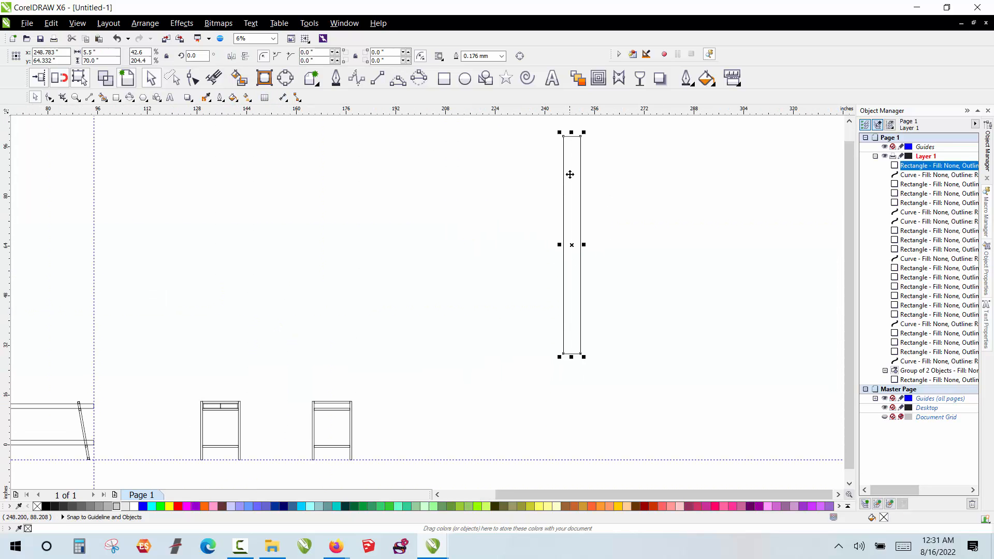
{"action": "left_click_drag", "start_coordinate": [570, 173], "coordinate": [446, 228]}
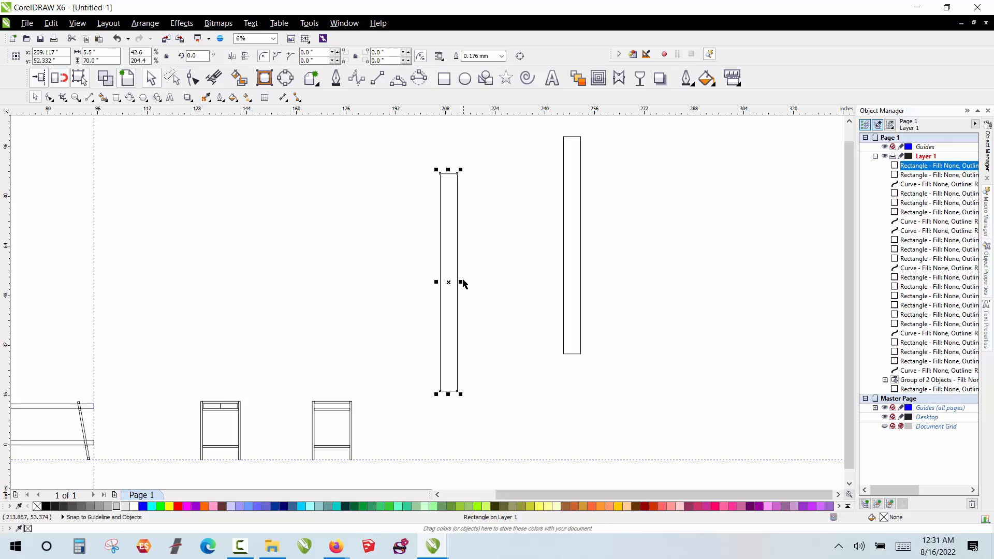
- Halve the copied board's width to 2.75 inches and mirror a duplicate against its right edge
{"action": "left_click_drag", "start_coordinate": [458, 284], "coordinate": [449, 285]}
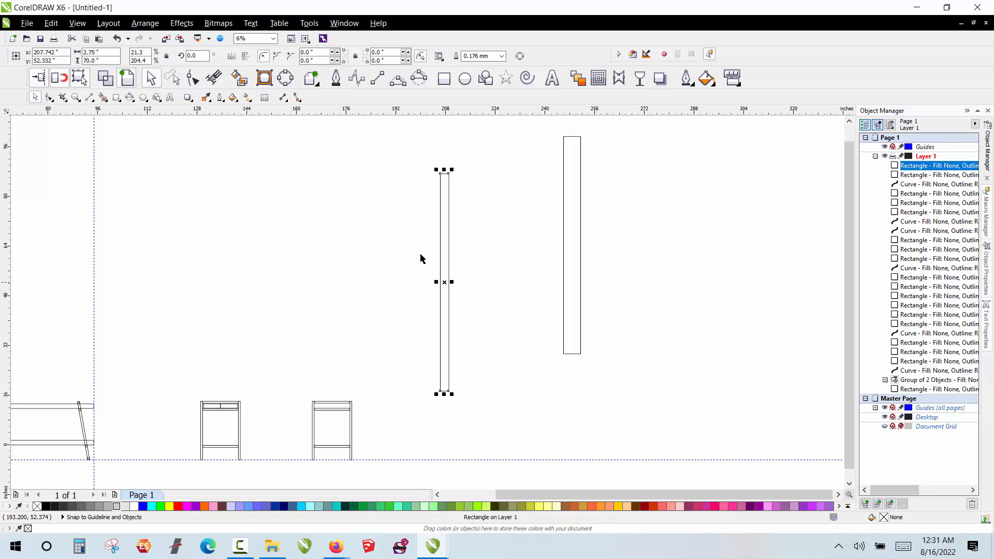
{"action": "left_click_drag", "start_coordinate": [437, 176], "coordinate": [451, 178]}
{"action": "key", "text": "Escape"}
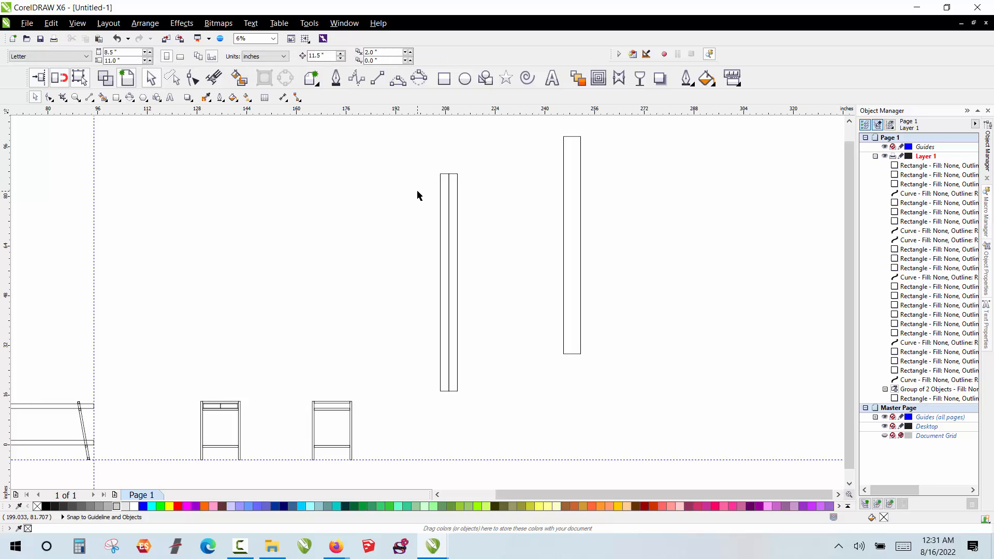
- Move the left 2.75-inch strip down into the gap between the two end frames
{"action": "scroll", "coordinate": [468, 207], "scroll_direction": "down", "scroll_amount": 2}
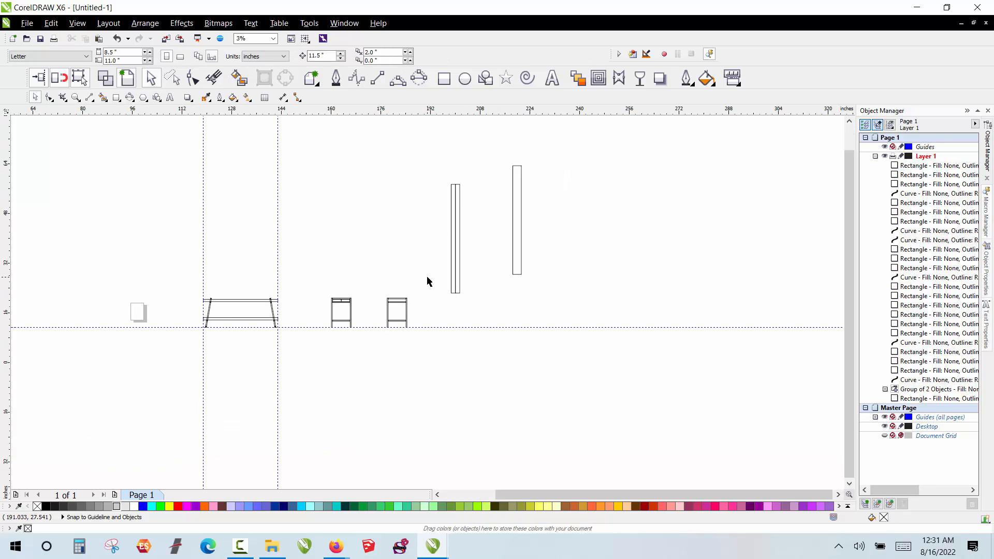
{"action": "scroll", "coordinate": [428, 281], "scroll_direction": "up", "scroll_amount": 2}
{"action": "left_click", "coordinate": [476, 222]}
{"action": "left_click_drag", "start_coordinate": [476, 222], "coordinate": [337, 263]}
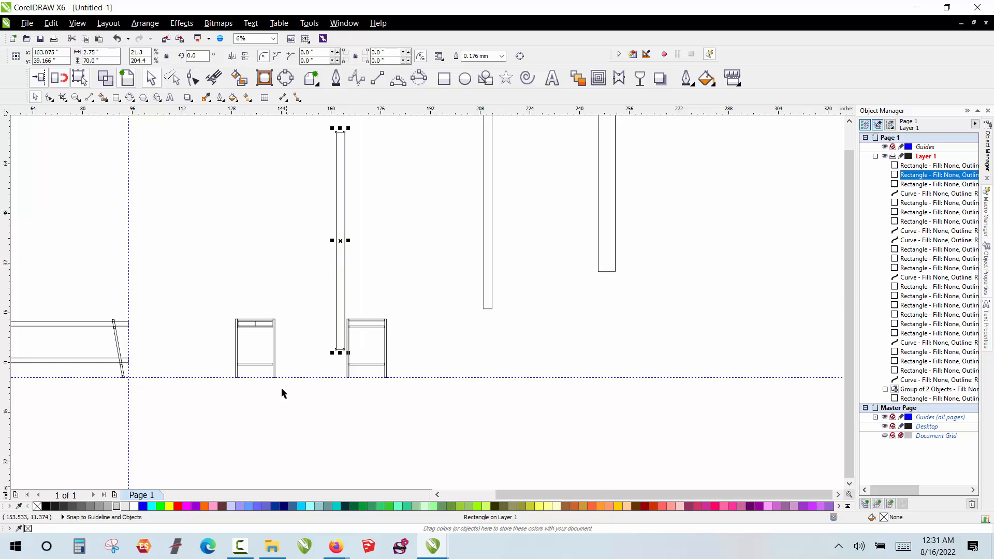
{"action": "scroll", "coordinate": [353, 348], "scroll_direction": "up", "scroll_amount": 4}
{"action": "left_click_drag", "start_coordinate": [403, 276], "coordinate": [339, 304]}
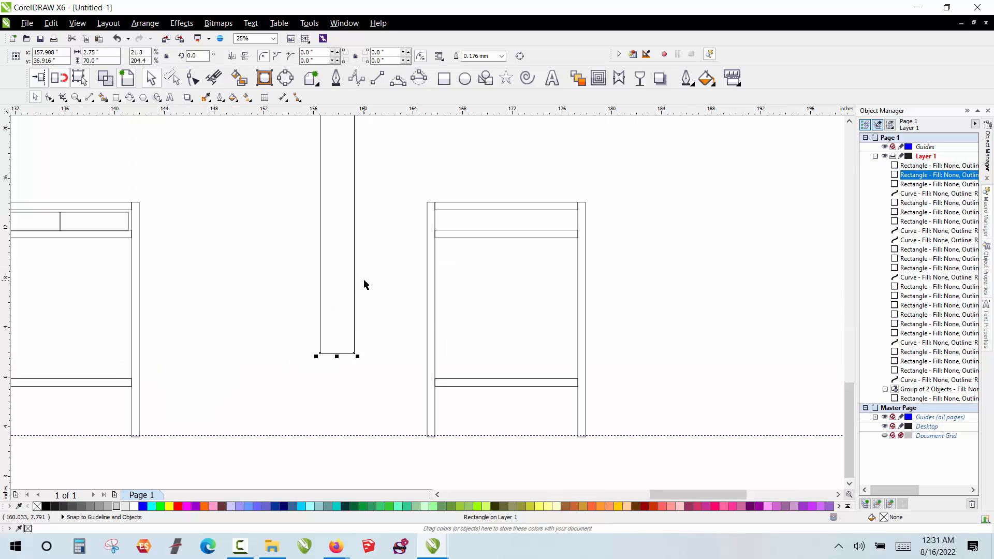
- Split the 2.75-inch strip left beside the full board lengthwise into two 1.375-inch strips
{"action": "scroll", "coordinate": [385, 247], "scroll_direction": "down", "scroll_amount": 2}
{"action": "scroll", "coordinate": [365, 313], "scroll_direction": "up", "scroll_amount": 2}
{"action": "scroll", "coordinate": [346, 305], "scroll_direction": "down", "scroll_amount": 2}
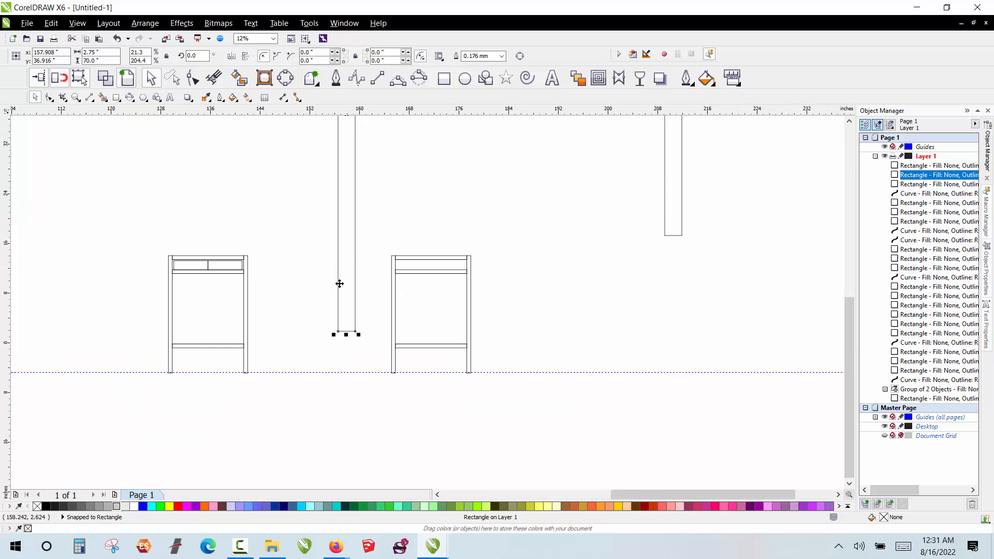
{"action": "scroll", "coordinate": [340, 248], "scroll_direction": "down", "scroll_amount": 3}
{"action": "scroll", "coordinate": [341, 202], "scroll_direction": "up", "scroll_amount": 2}
{"action": "left_click", "coordinate": [496, 184]}
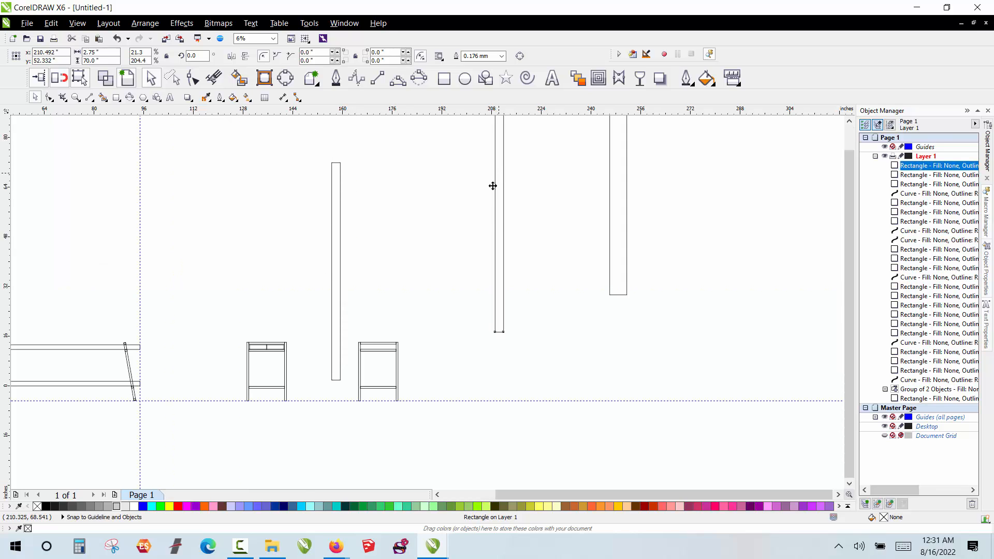
{"action": "scroll", "coordinate": [486, 224], "scroll_direction": "down", "scroll_amount": 1}
{"action": "scroll", "coordinate": [501, 269], "scroll_direction": "up", "scroll_amount": 1}
{"action": "left_click_drag", "start_coordinate": [496, 263], "coordinate": [493, 264]}
{"action": "left_click", "coordinate": [488, 156]}
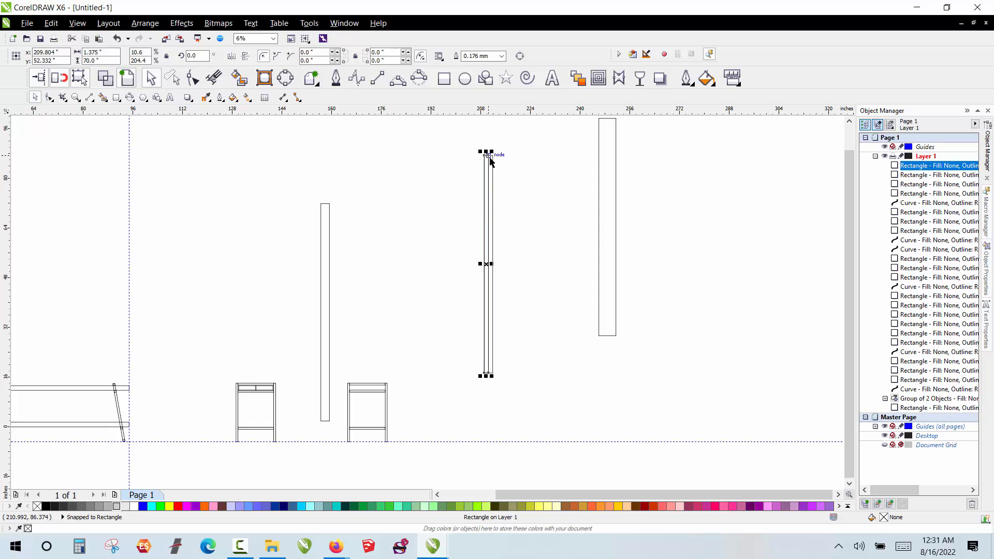
{"action": "scroll", "coordinate": [489, 156], "scroll_direction": "up", "scroll_amount": 2}
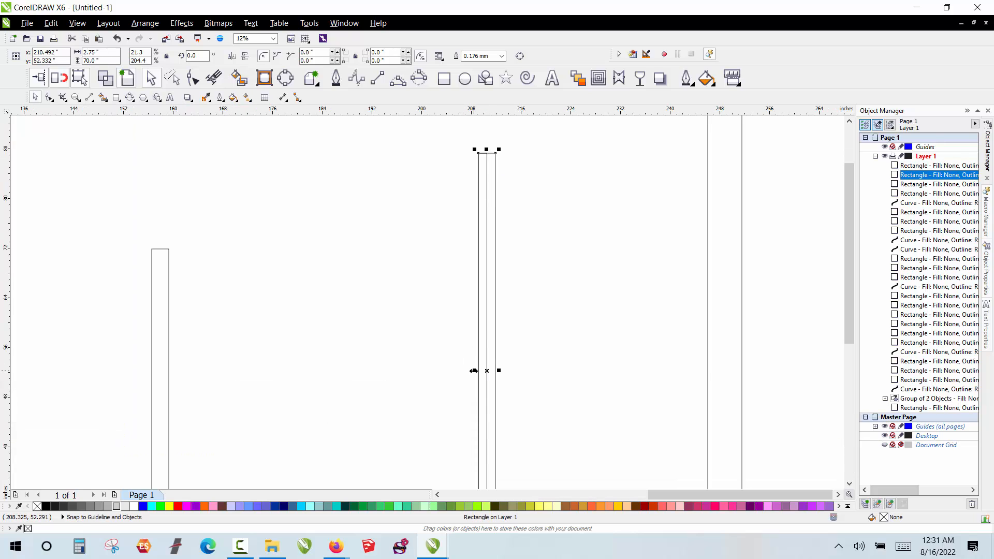
{"action": "left_click_drag", "start_coordinate": [473, 371], "coordinate": [487, 371]}
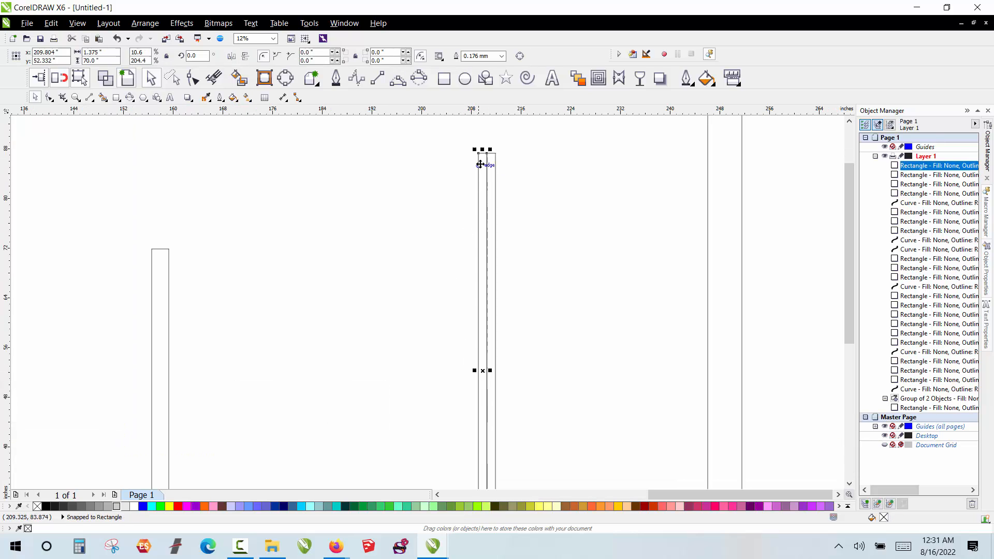
- Move the left narrow strip away from its neighbour, and set the width of both narrow strips to 1.25 inches
{"action": "left_click_drag", "start_coordinate": [479, 164], "coordinate": [371, 181]}
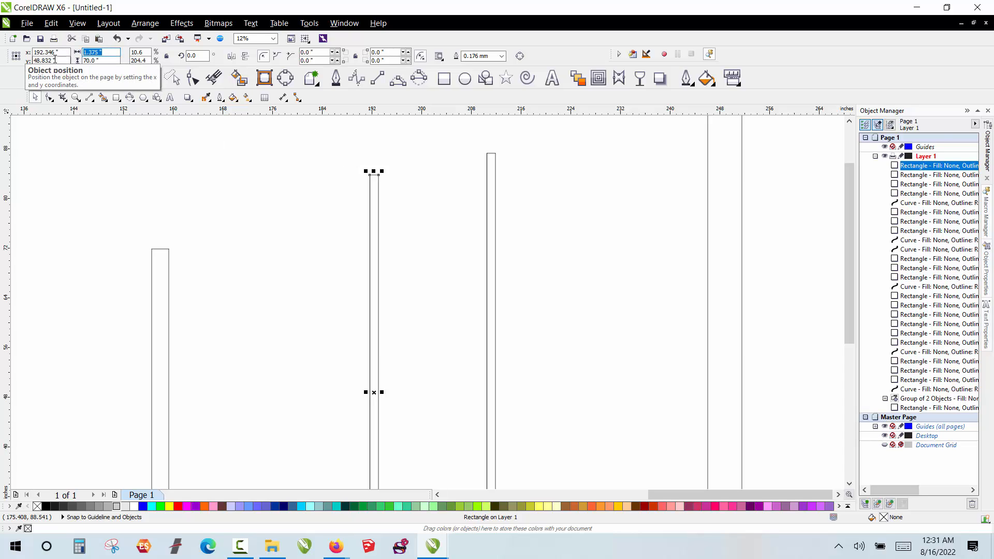
{"action": "key", "text": "Return"}
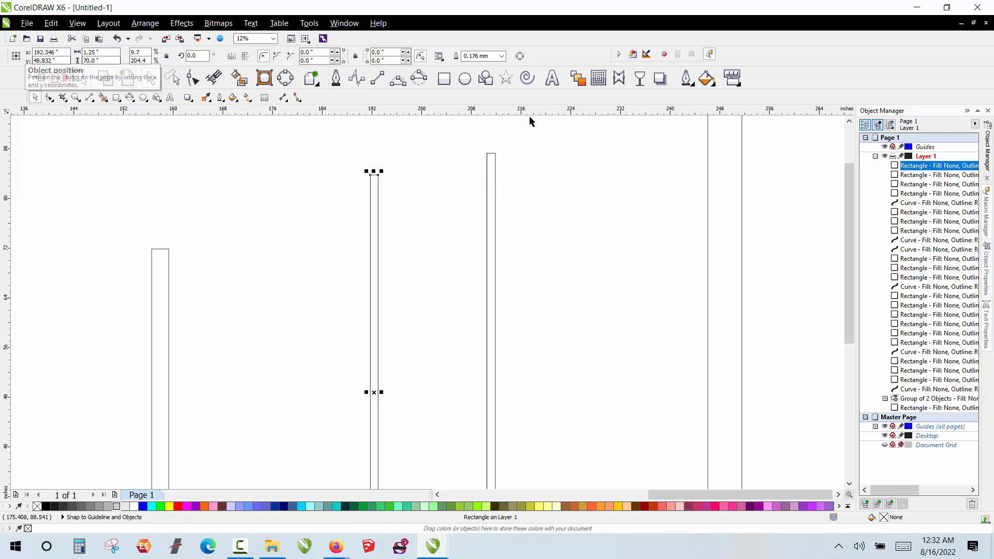
{"action": "left_click", "coordinate": [490, 180]}
{"action": "left_click_drag", "start_coordinate": [114, 52], "coordinate": [2, 55]}
{"action": "type", "text": "1.2"}
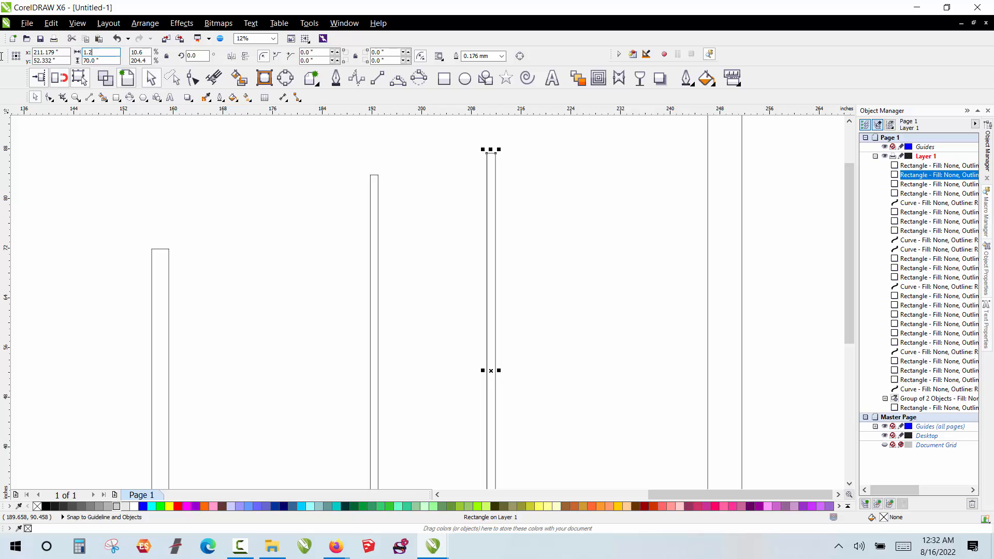
{"action": "type", "text": "5"}
{"action": "key", "text": "Return"}
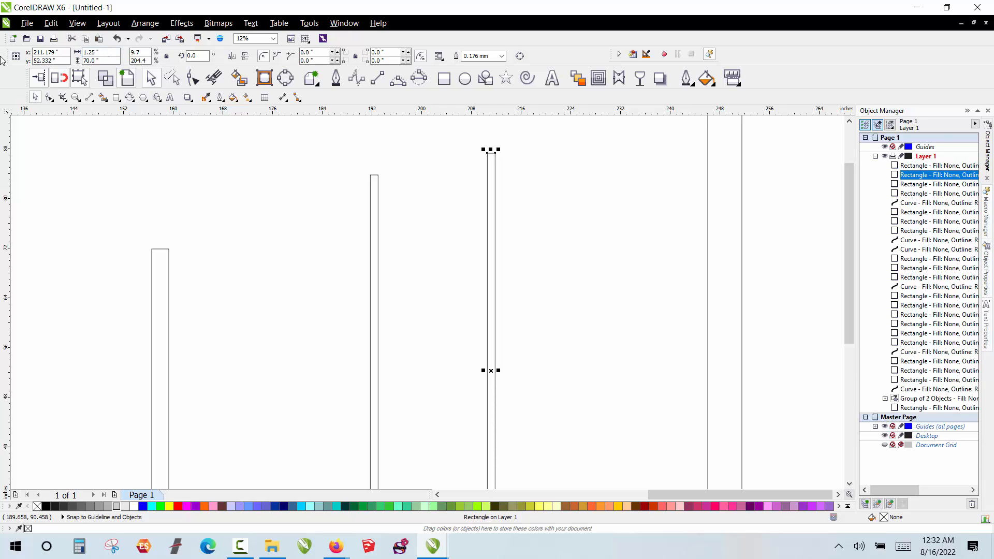
{"action": "left_click", "coordinate": [308, 238]}
{"action": "scroll", "coordinate": [402, 190], "scroll_direction": "down", "scroll_amount": 2}
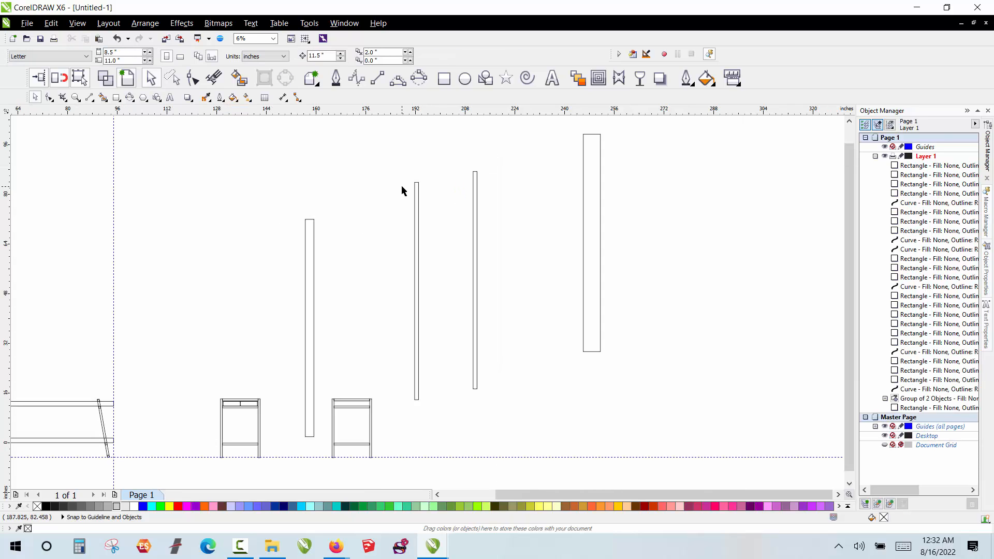
- Move the left 1.25-inch strip onto the 2.75-inch strip between the frames, flush with its top and left edge
{"action": "left_click", "coordinate": [417, 194]}
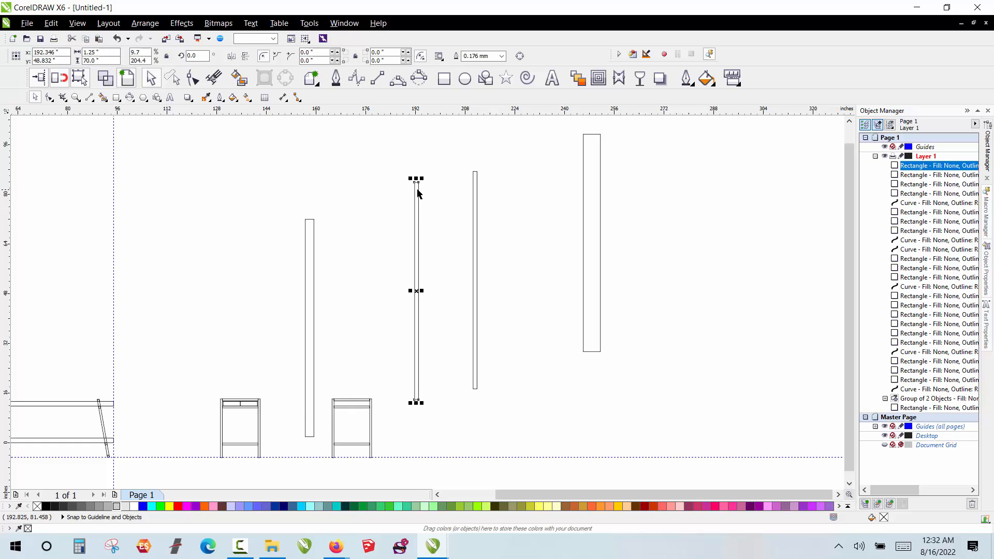
{"action": "left_click_drag", "start_coordinate": [417, 182], "coordinate": [499, 207]}
{"action": "scroll", "coordinate": [306, 219], "scroll_direction": "up", "scroll_amount": 2}
- Copy the 2.75-inch strip between the frames and rotate the copy to horizontal
{"action": "left_click", "coordinate": [332, 229]}
{"action": "right_click", "coordinate": [499, 207]}
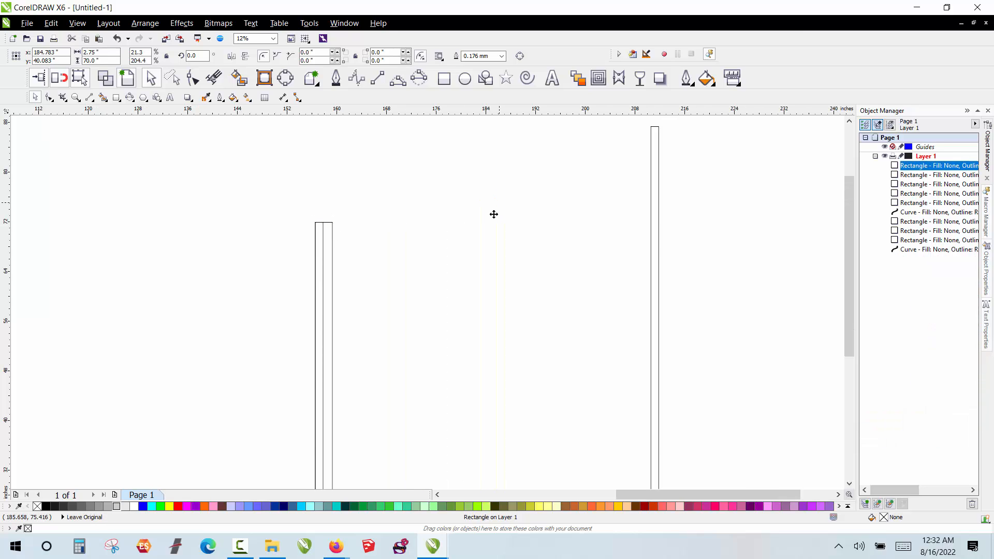
{"action": "scroll", "coordinate": [392, 159], "scroll_direction": "down", "scroll_amount": 1}
{"action": "left_click_drag", "start_coordinate": [448, 176], "coordinate": [508, 293]}
{"action": "left_click", "coordinate": [407, 329]}
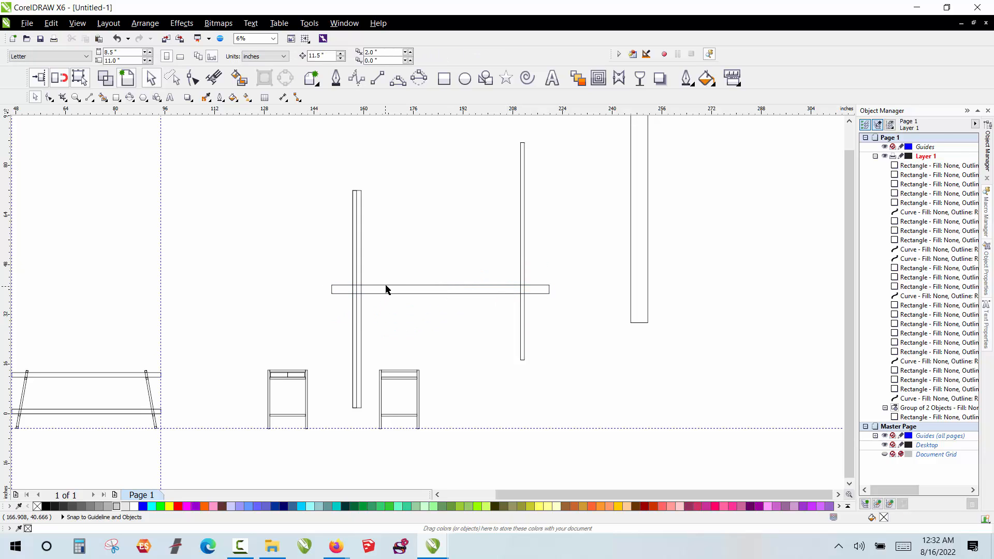
- Place the horizontal strip against the vertical strip's right edge, flush with its top, and shorten it to about 12.5 inches
{"action": "left_click_drag", "start_coordinate": [381, 293], "coordinate": [325, 190]}
{"action": "scroll", "coordinate": [374, 182], "scroll_direction": "up", "scroll_amount": 2}
{"action": "scroll", "coordinate": [387, 157], "scroll_direction": "down", "scroll_amount": 3}
{"action": "scroll", "coordinate": [459, 164], "scroll_direction": "down", "scroll_amount": 1}
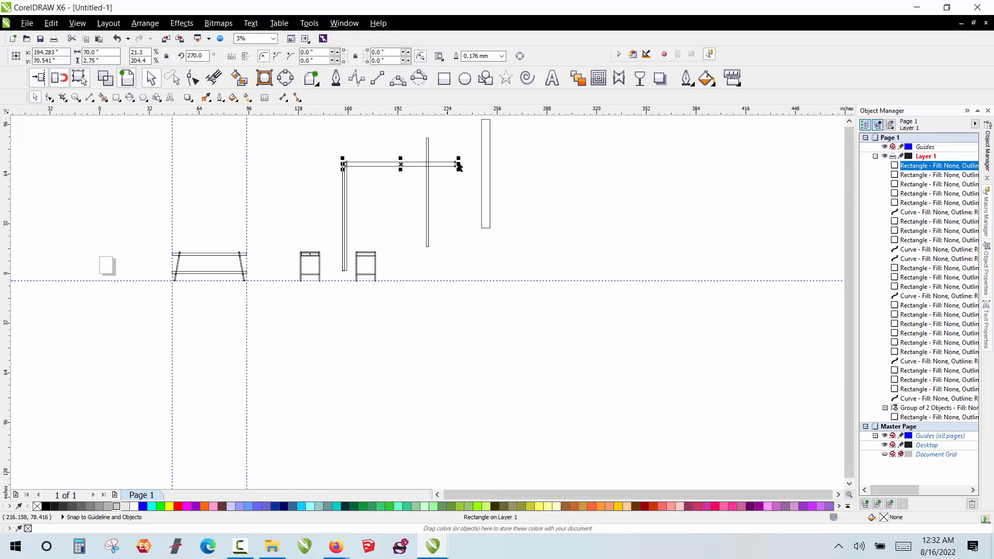
{"action": "scroll", "coordinate": [459, 169], "scroll_direction": "up", "scroll_amount": 2}
{"action": "left_click_drag", "start_coordinate": [453, 164], "coordinate": [269, 193]}
{"action": "left_click", "coordinate": [254, 208]}
- Copy the vertical 2.75-inch strip to the far end of the short horizontal strip, flush with its top
{"action": "scroll", "coordinate": [231, 163], "scroll_direction": "up", "scroll_amount": 2}
{"action": "left_click", "coordinate": [232, 171]}
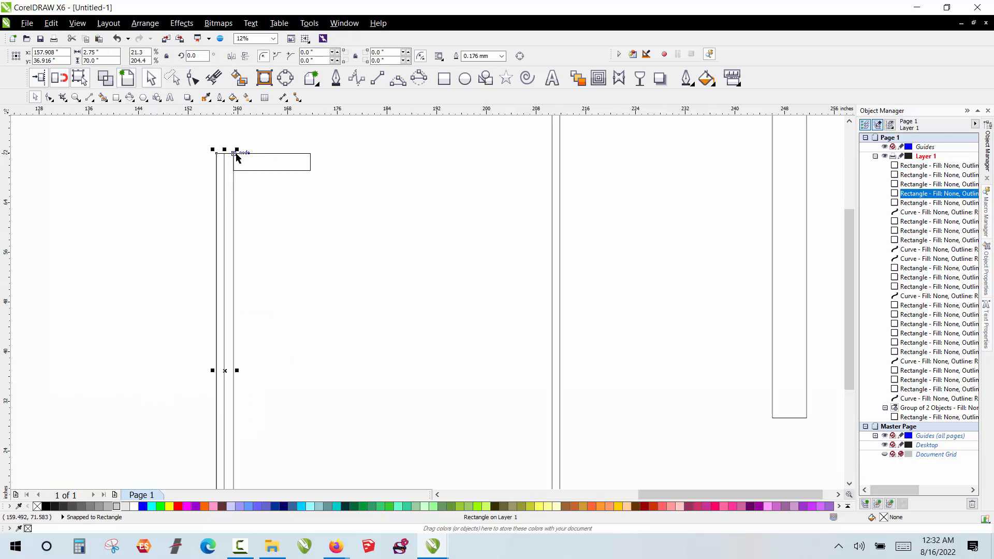
{"action": "left_click_drag", "start_coordinate": [234, 157], "coordinate": [312, 158]}
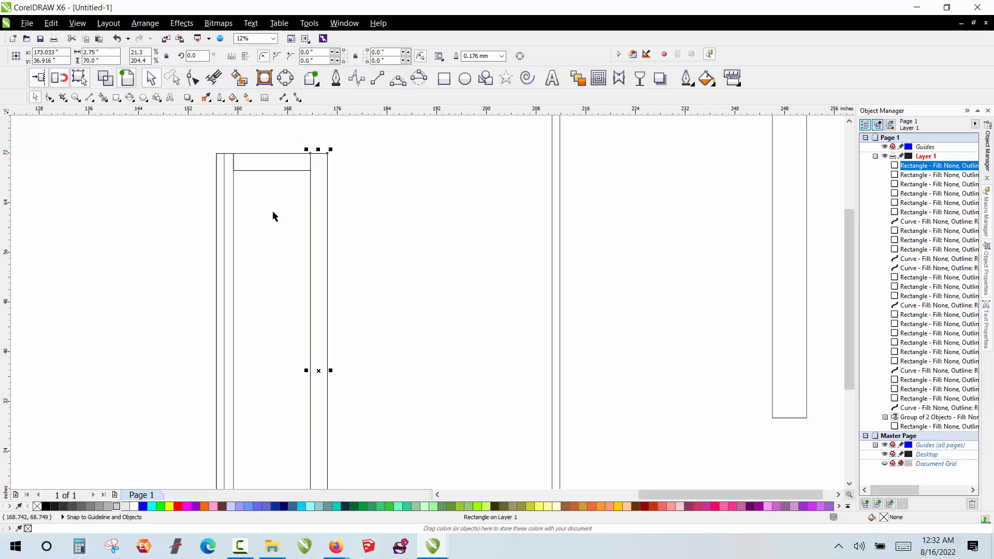
{"action": "left_click", "coordinate": [274, 217]}
- Move the 1.25-inch strip off the vertical 2.75-inch strip and place it beside the other narrow strip
{"action": "left_click_drag", "start_coordinate": [217, 193], "coordinate": [524, 151]}
{"action": "scroll", "coordinate": [440, 136], "scroll_direction": "down", "scroll_amount": 1}
{"action": "left_click", "coordinate": [306, 159]}
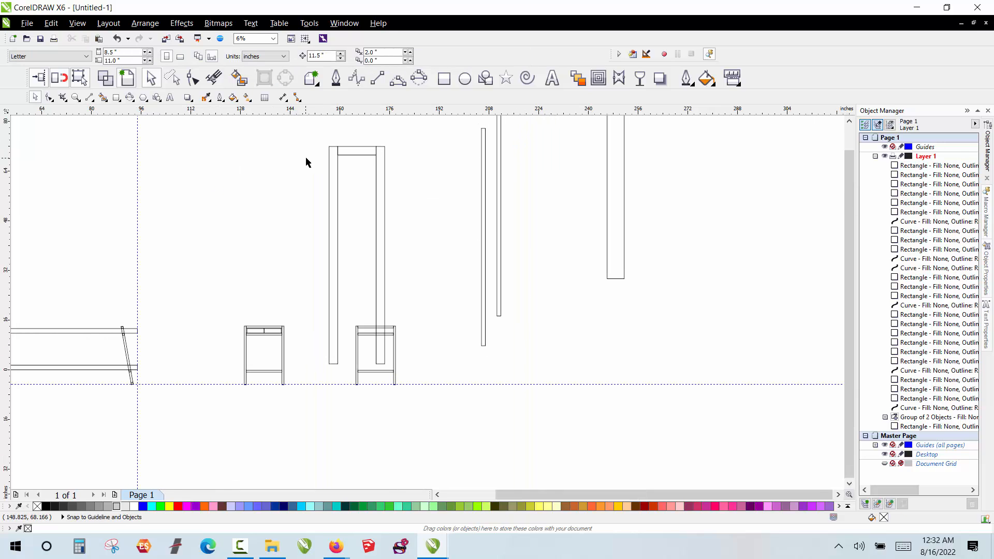
- Place the nearer 1.25-inch strip flush with the left vertical strip's outer edge, below its top, and shorten it to about 39.8 inches
{"action": "left_click", "coordinate": [333, 160]}
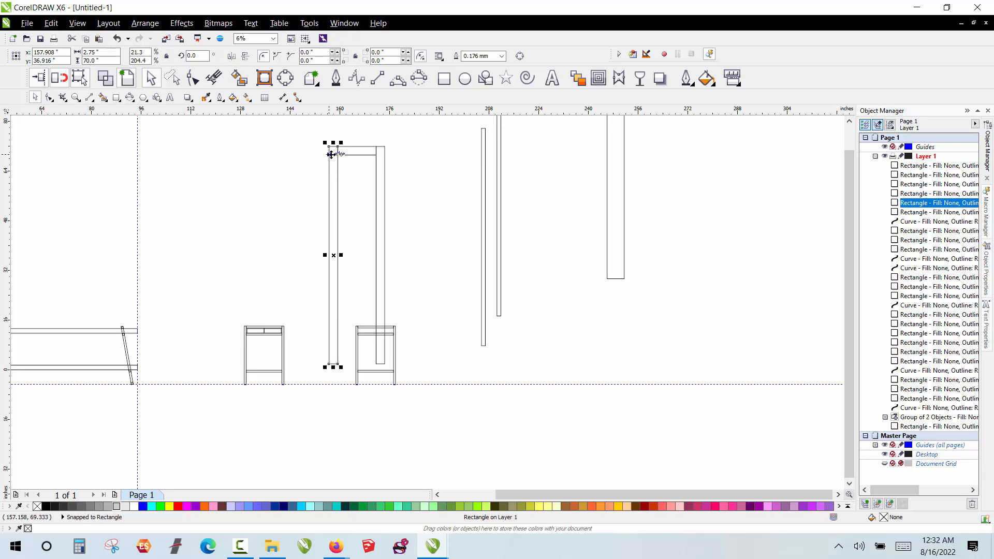
{"action": "left_click", "coordinate": [486, 140]}
{"action": "left_click", "coordinate": [482, 131]}
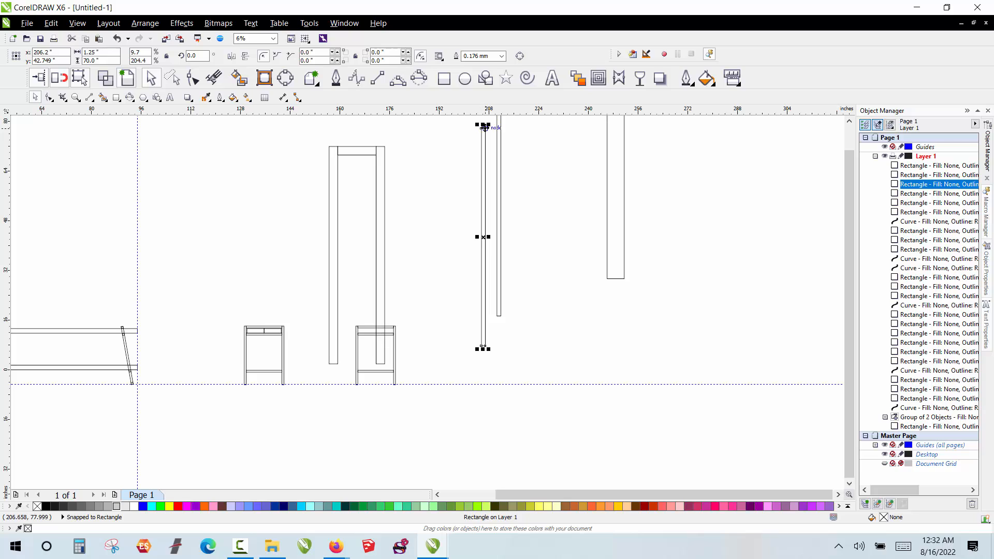
{"action": "left_click_drag", "start_coordinate": [482, 129], "coordinate": [344, 146]}
{"action": "scroll", "coordinate": [339, 142], "scroll_direction": "up", "scroll_amount": 2}
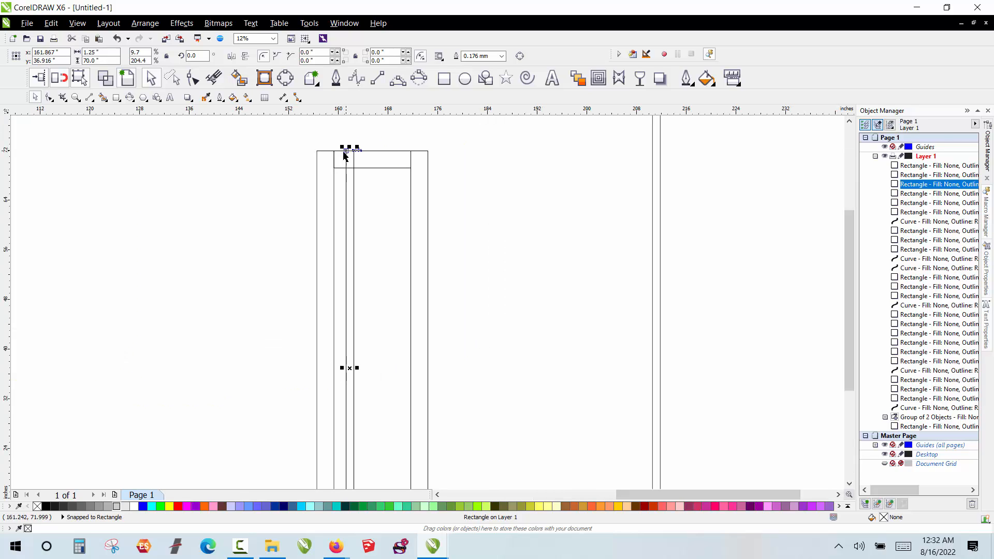
{"action": "left_click_drag", "start_coordinate": [344, 155], "coordinate": [319, 194]}
{"action": "scroll", "coordinate": [443, 133], "scroll_direction": "down", "scroll_amount": 2}
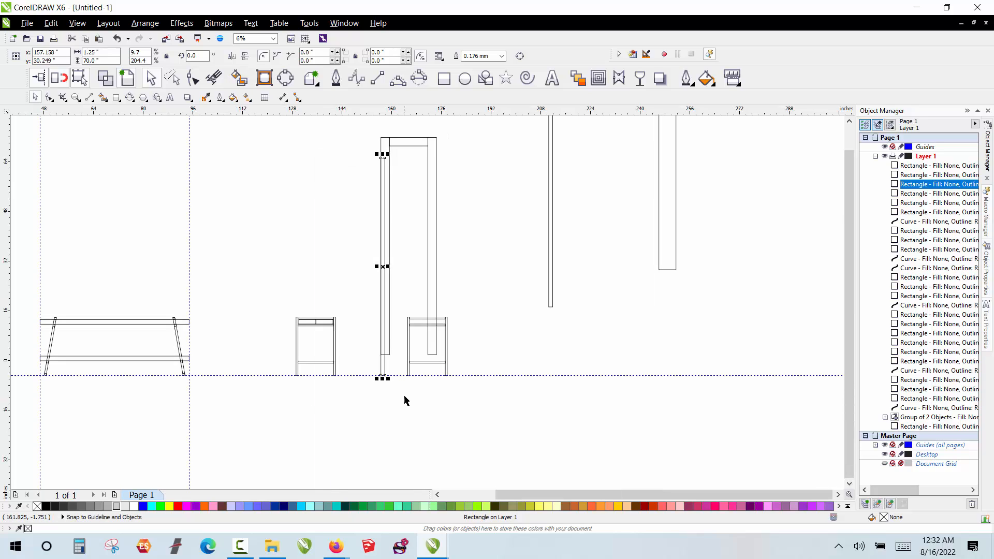
{"action": "left_click_drag", "start_coordinate": [383, 379], "coordinate": [380, 284]}
{"action": "left_click", "coordinate": [367, 136]}
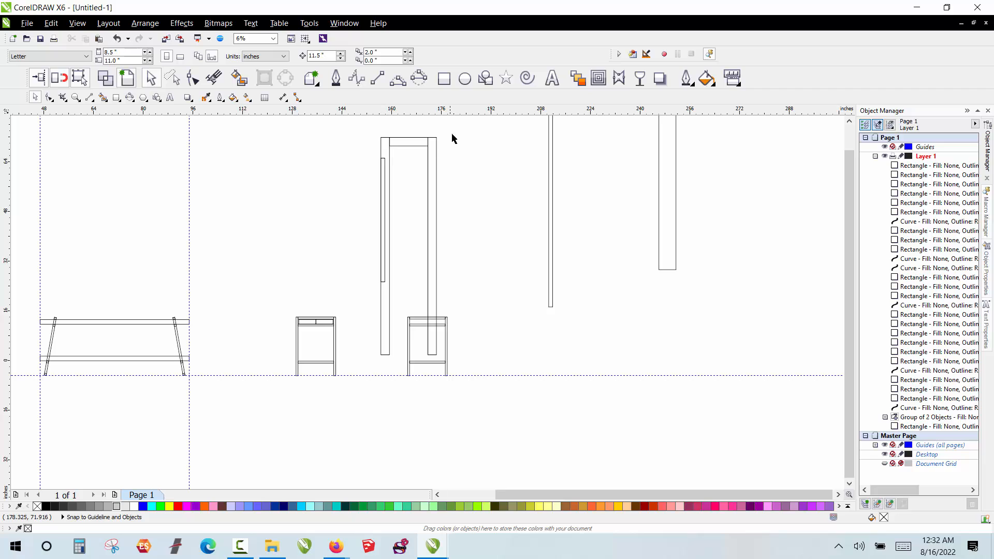
- Move the four strips of the U-shaped assembly so their top-left corner meets the right end frame's top-left corner
{"action": "left_click_drag", "start_coordinate": [471, 135], "coordinate": [362, 191]}
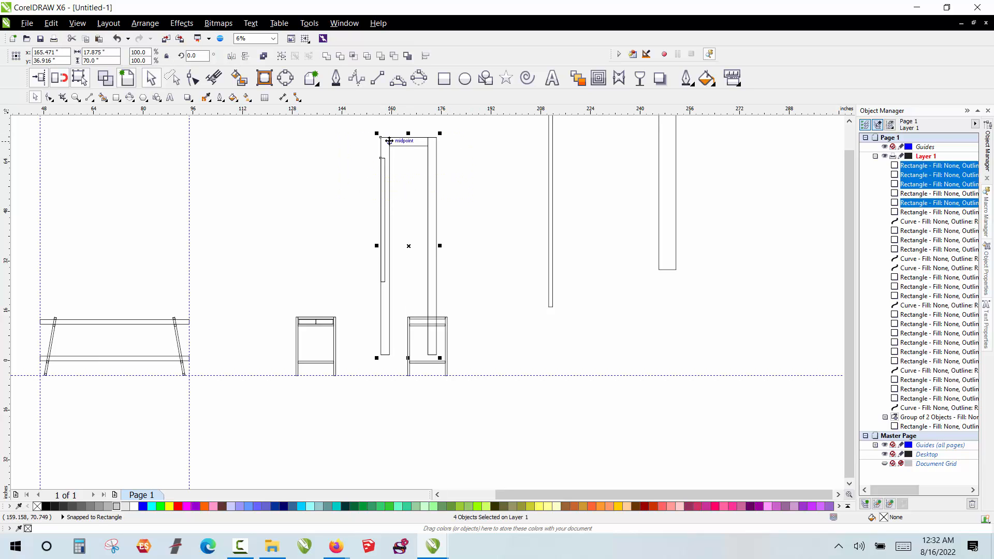
{"action": "left_click_drag", "start_coordinate": [381, 138], "coordinate": [407, 316]}
{"action": "scroll", "coordinate": [402, 360], "scroll_direction": "up", "scroll_amount": 2}
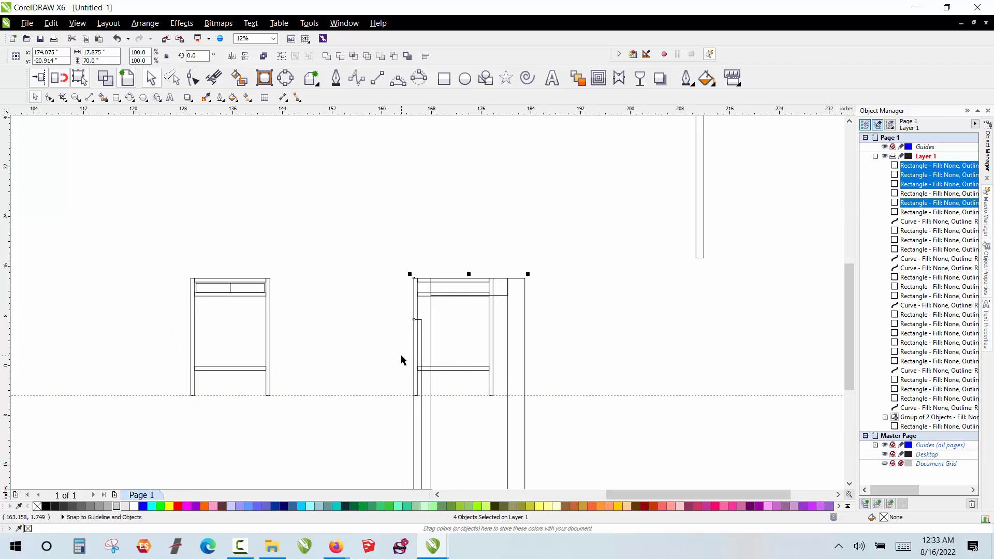
- Send the four selected strips behind the end frame and fill them light green
{"action": "key", "text": "shift+Page_Down"}
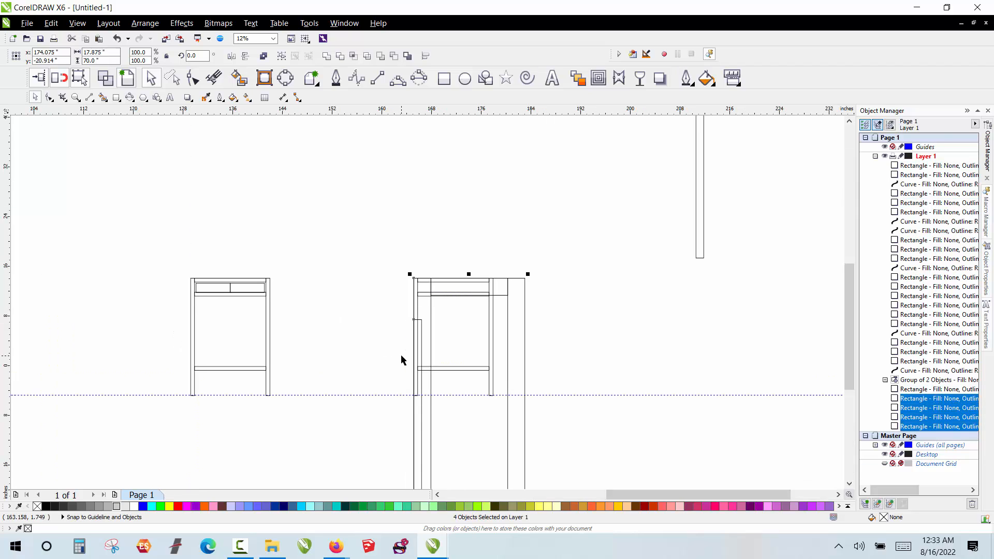
{"action": "left_click", "coordinate": [431, 504]}
{"action": "left_click", "coordinate": [342, 272]}
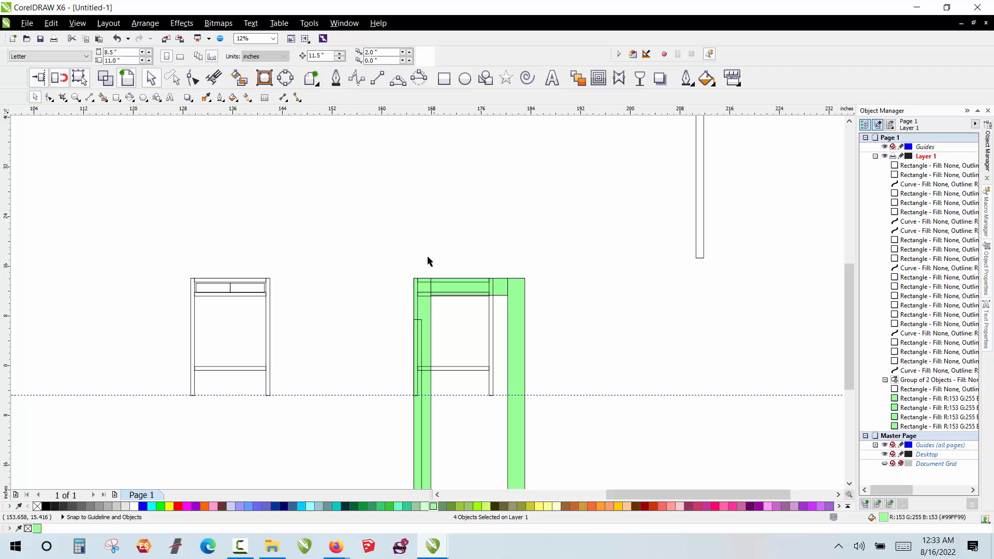
- Fill the right leg of the end frame over the green strips with orange (#FF6633)
{"action": "scroll", "coordinate": [470, 298], "scroll_direction": "up", "scroll_amount": 1}
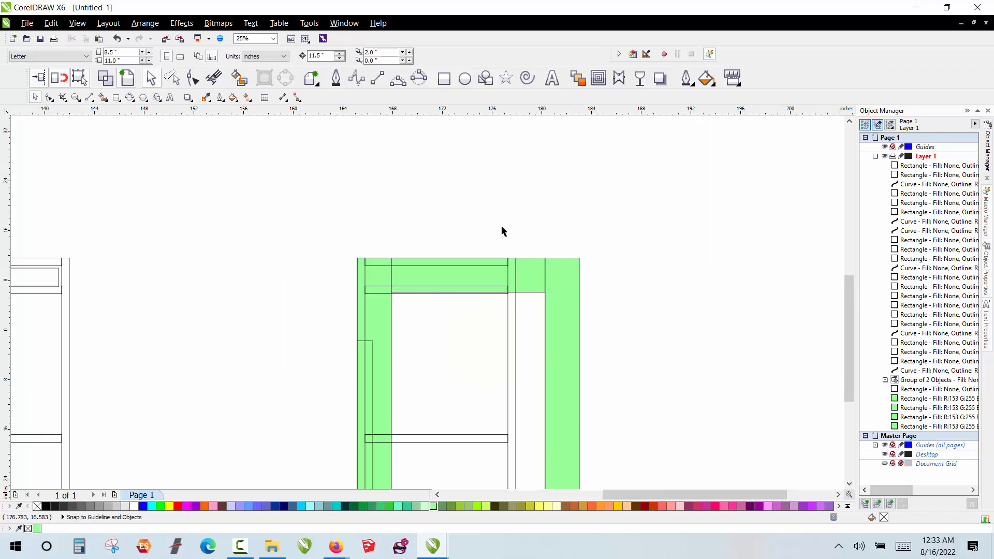
{"action": "scroll", "coordinate": [500, 230], "scroll_direction": "down", "scroll_amount": 1}
{"action": "left_click_drag", "start_coordinate": [509, 222], "coordinate": [478, 378]}
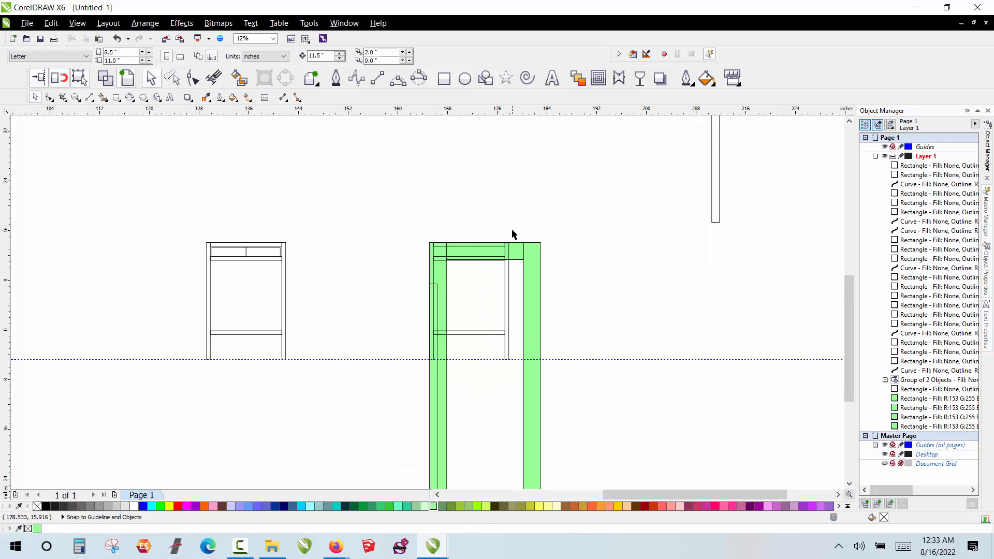
{"action": "left_click_drag", "start_coordinate": [512, 231], "coordinate": [472, 362]}
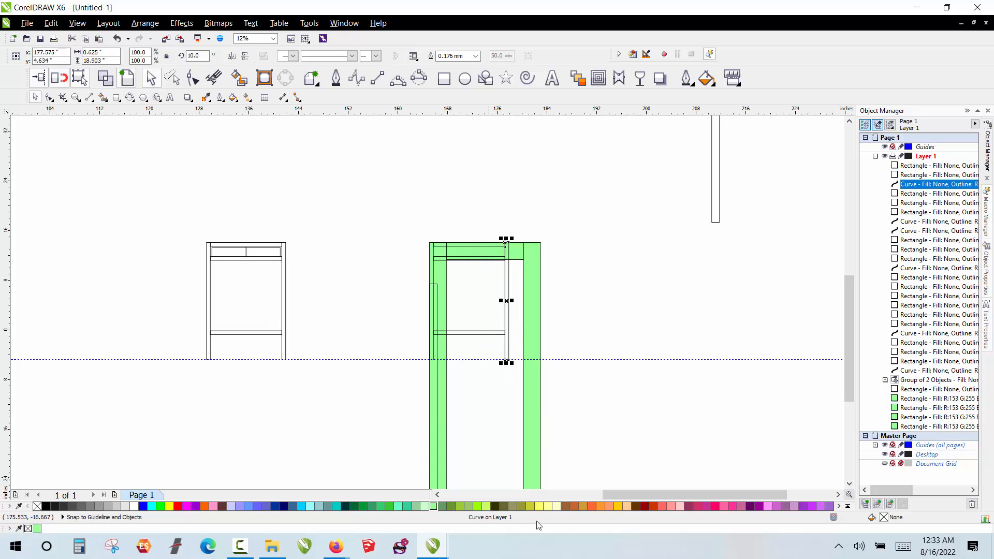
{"action": "left_click", "coordinate": [592, 506]}
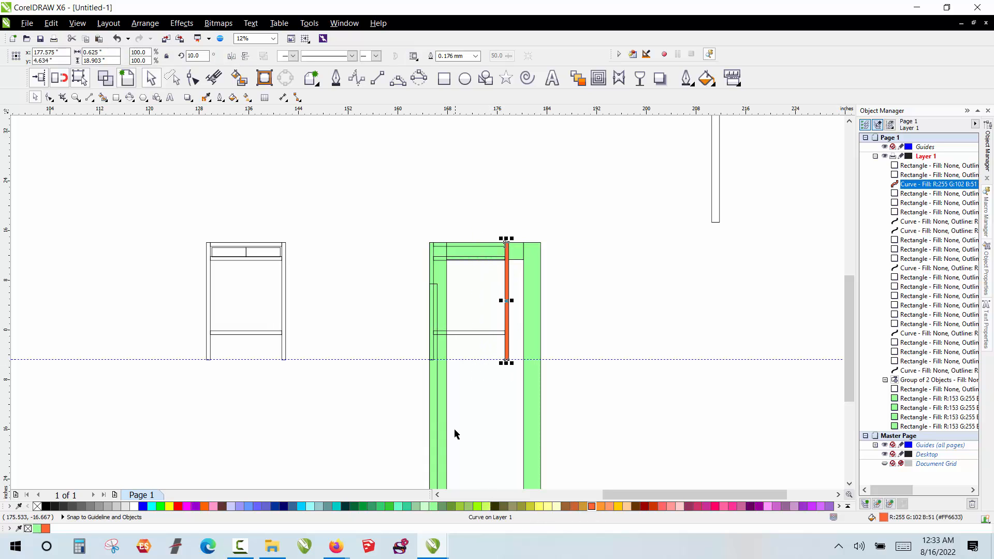
{"action": "left_click", "coordinate": [489, 423]}
- Fill the end frame's left leg and its three horizontal rails with the same orange
{"action": "left_click", "coordinate": [472, 248]}
{"action": "scroll", "coordinate": [472, 249], "scroll_direction": "up", "scroll_amount": 1}
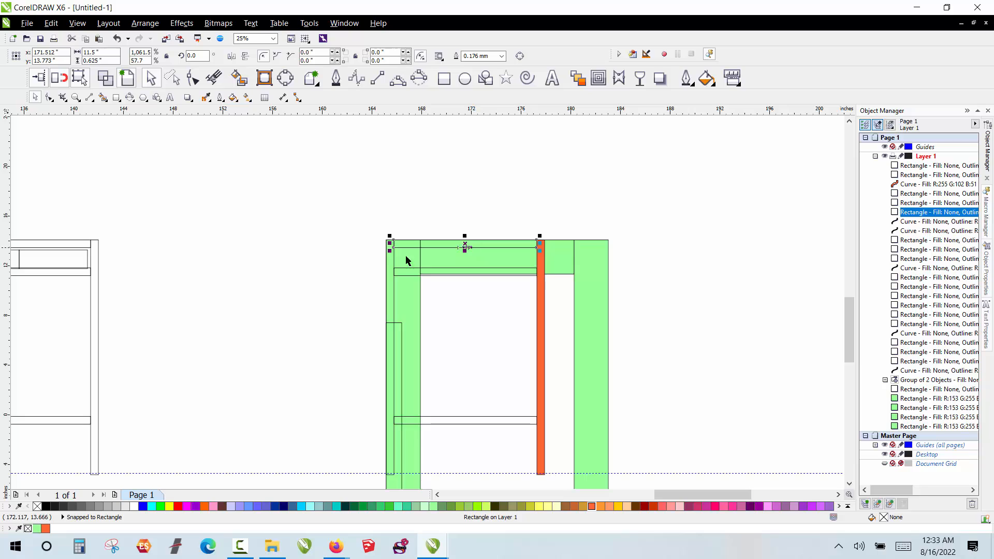
{"action": "left_click", "coordinate": [391, 262], "text": "shift"}
{"action": "left_click", "coordinate": [403, 272], "text": "shift"}
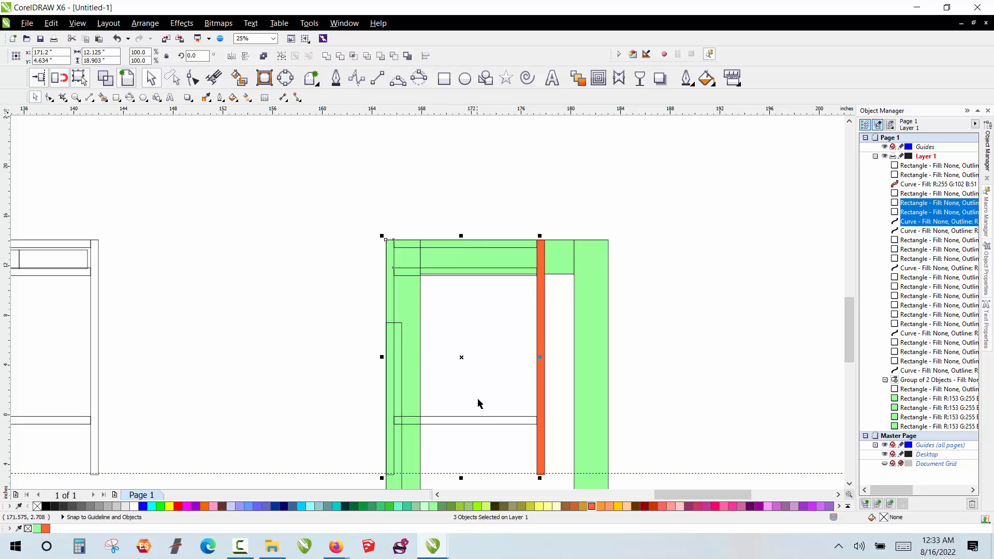
{"action": "left_click", "coordinate": [450, 417], "text": "shift"}
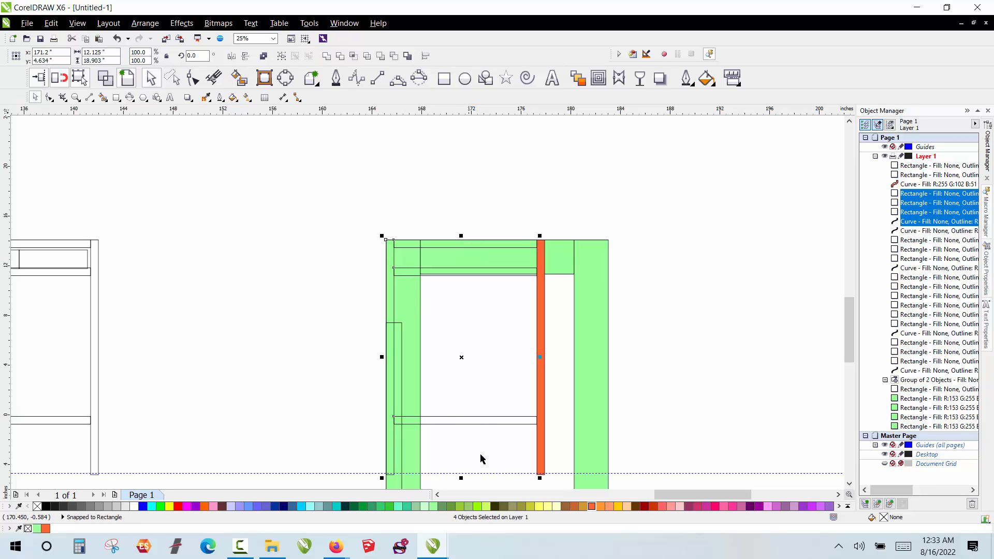
{"action": "left_click", "coordinate": [591, 507]}
{"action": "left_click", "coordinate": [281, 317]}
{"action": "scroll", "coordinate": [332, 207], "scroll_direction": "down", "scroll_amount": 1}
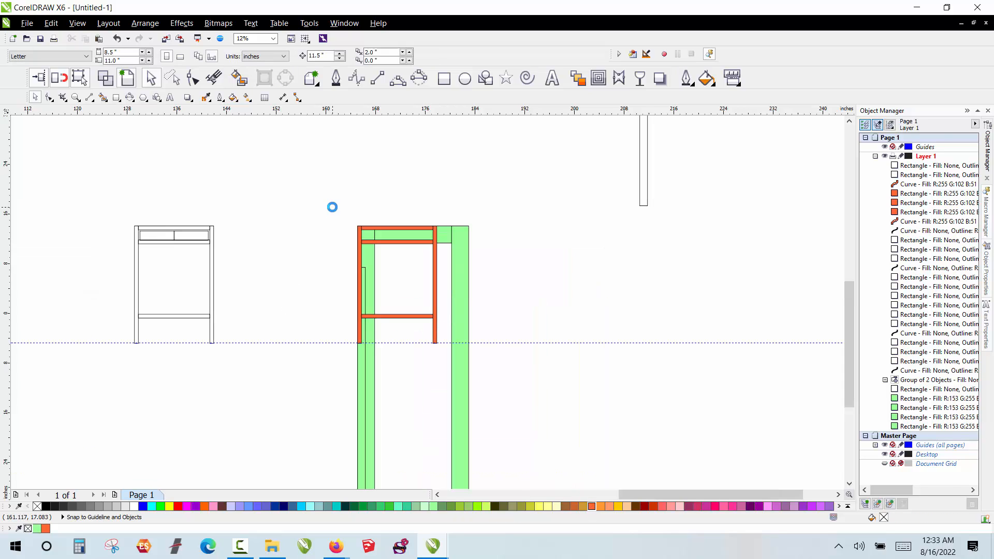
- Fill the narrow 1.25-inch strip on the left green strip with blue (#6699FF)
{"action": "left_click", "coordinate": [364, 284]}
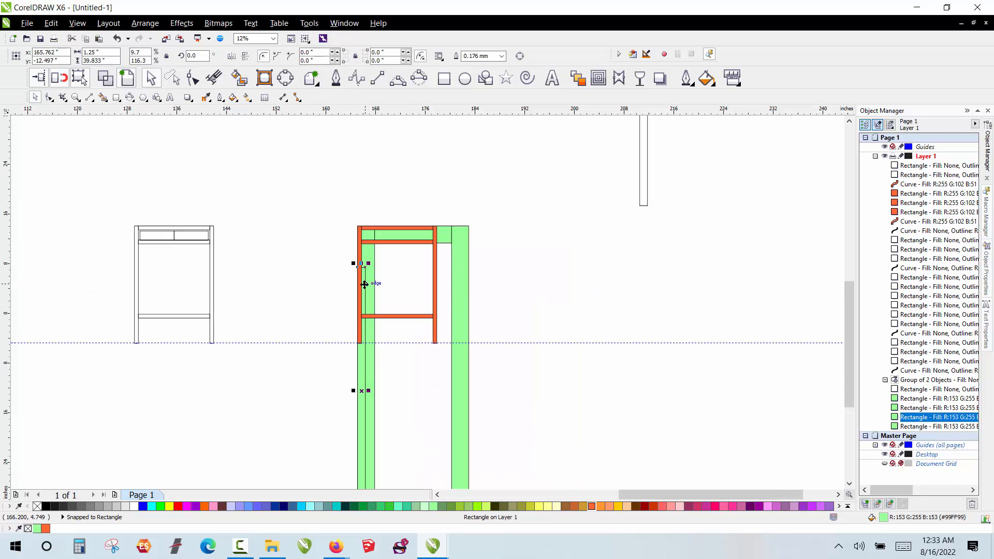
{"action": "left_click", "coordinate": [249, 507]}
{"action": "left_click", "coordinate": [381, 274]}
{"action": "scroll", "coordinate": [384, 282], "scroll_direction": "up", "scroll_amount": 1}
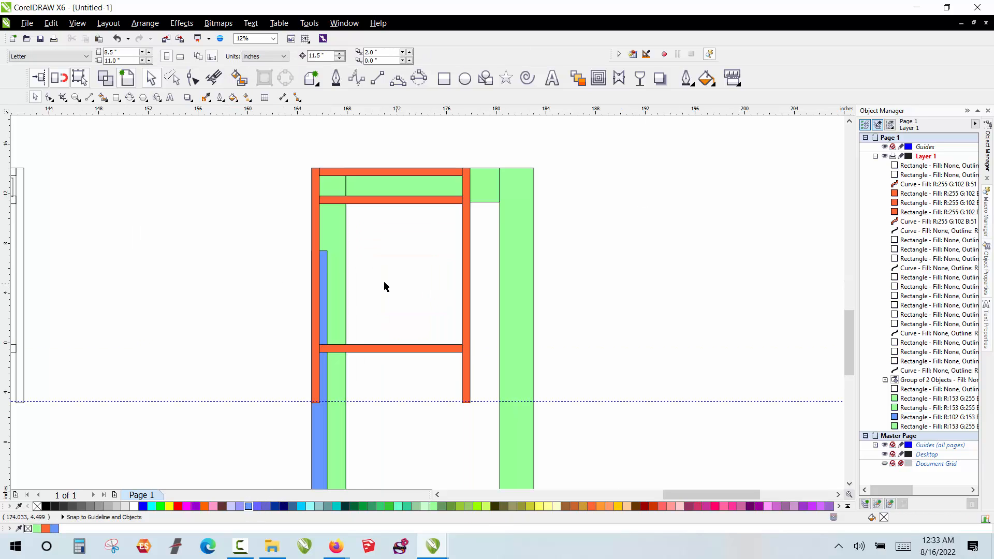
- Move the five orange end-frame parts together against the blue strip's right edge, about 2 inches below its top
{"action": "left_click", "coordinate": [323, 263]}
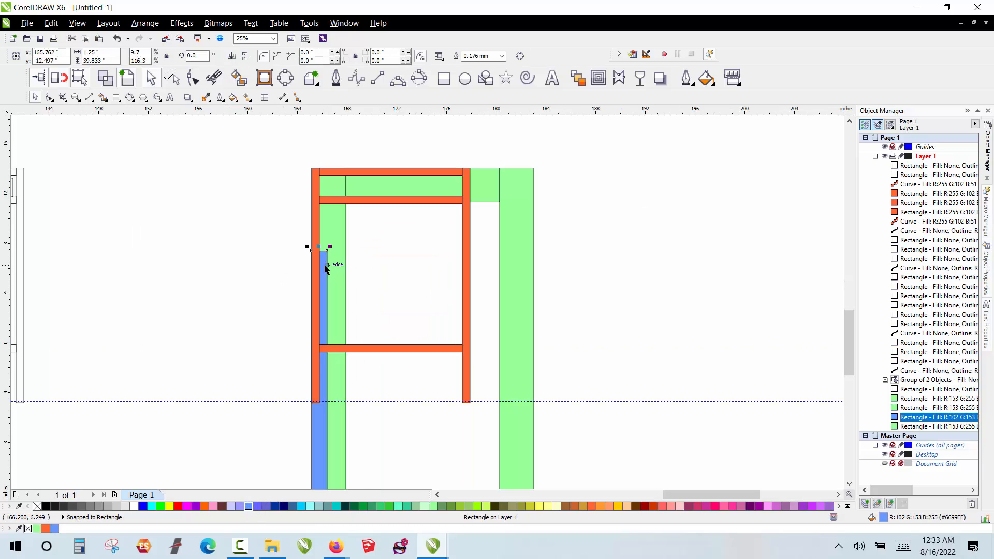
{"action": "left_click", "coordinate": [317, 173]}
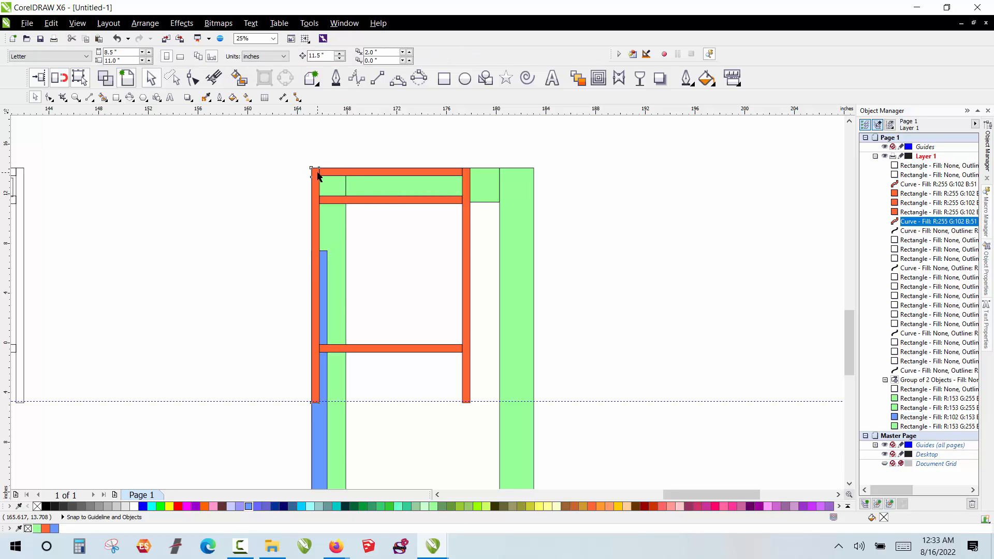
{"action": "left_click", "coordinate": [355, 172], "text": "shift"}
{"action": "left_click", "coordinate": [364, 203], "text": "shift"}
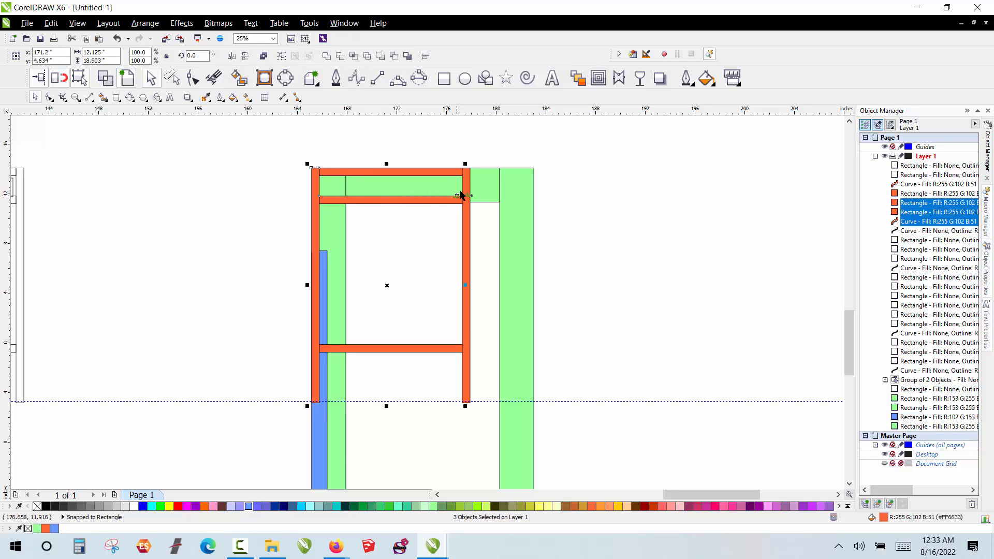
{"action": "left_click", "coordinate": [466, 192], "text": "shift"}
{"action": "left_click", "coordinate": [417, 352], "text": "shift"}
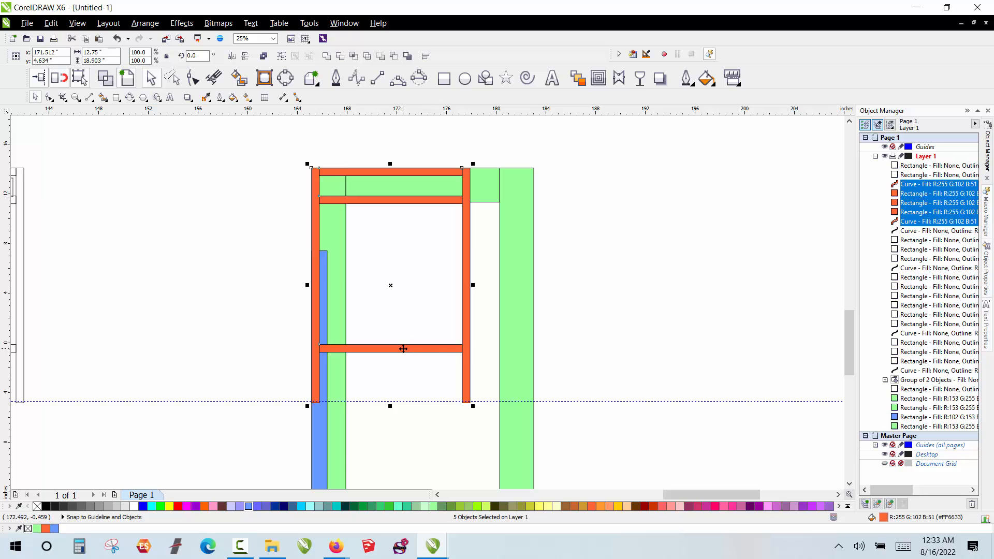
{"action": "left_click_drag", "start_coordinate": [402, 348], "coordinate": [686, 347]}
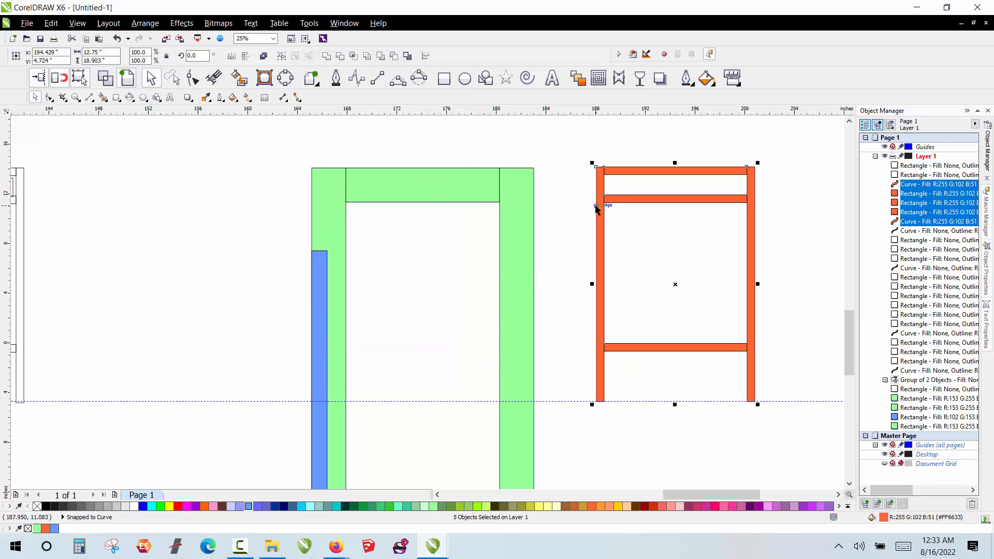
{"action": "left_click_drag", "start_coordinate": [596, 206], "coordinate": [329, 313]}
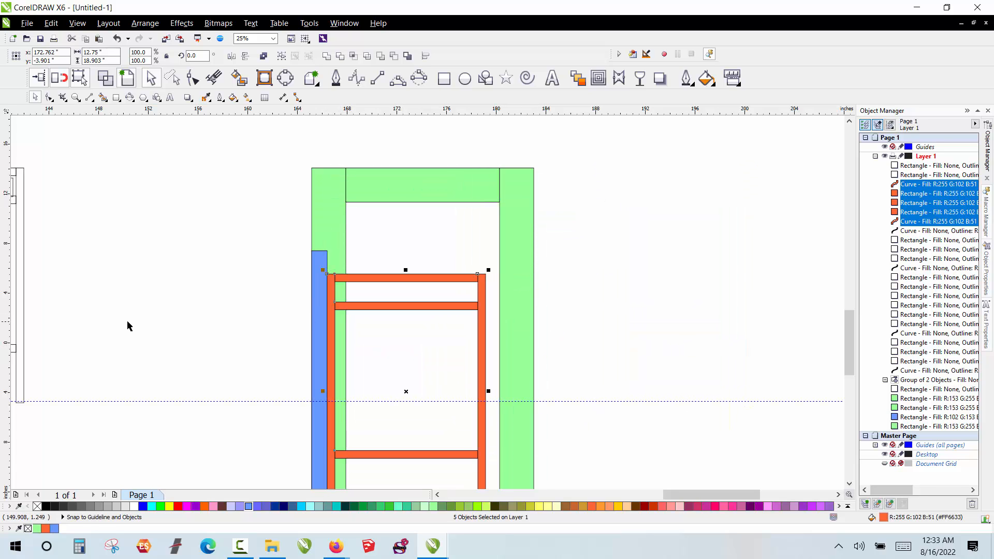
{"action": "left_click", "coordinate": [233, 267]}
{"action": "scroll", "coordinate": [387, 172], "scroll_direction": "down", "scroll_amount": 1}
{"action": "scroll", "coordinate": [340, 248], "scroll_direction": "up", "scroll_amount": 1}
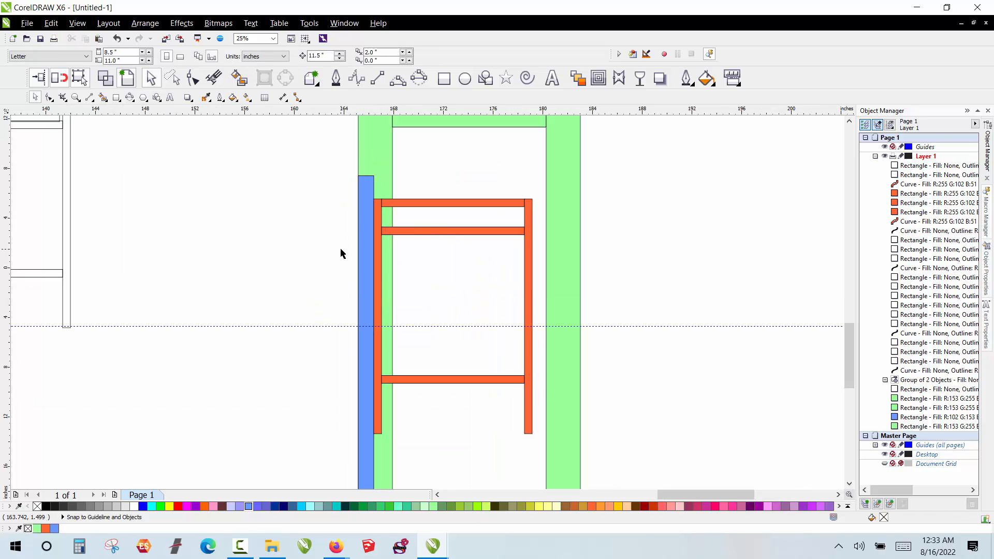
- Copy the blue 1.25-inch strip and rotate the copy to horizontal beside the green assembly
{"action": "left_click", "coordinate": [364, 196]}
{"action": "scroll", "coordinate": [364, 196], "scroll_direction": "down", "scroll_amount": 1}
{"action": "right_click", "coordinate": [594, 181]}
{"action": "left_click_drag", "start_coordinate": [365, 198], "coordinate": [656, 306]}
{"action": "left_click", "coordinate": [654, 306]}
{"action": "left_click", "coordinate": [485, 292]}
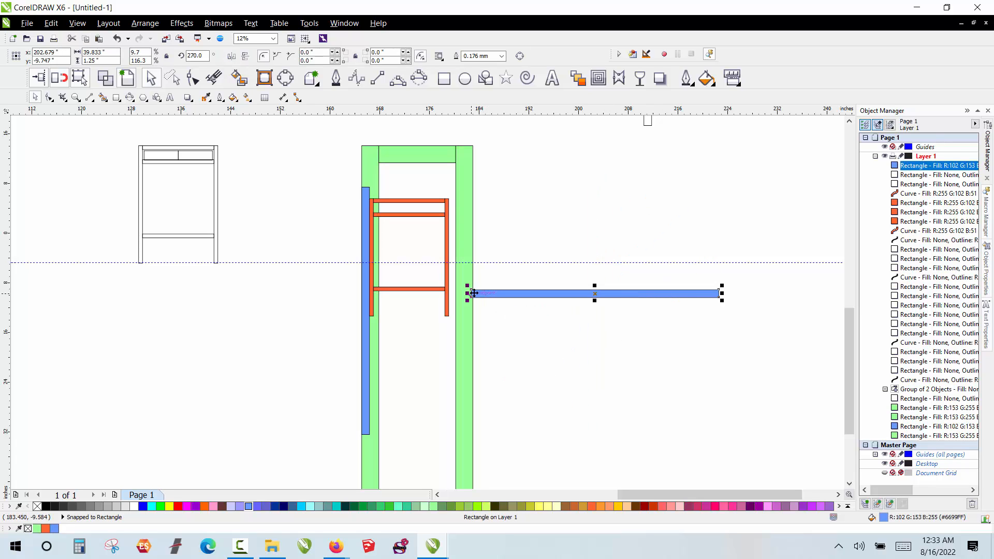
- Align the horizontal blue strip with the green assembly's top-left corner and shorten it to the assembly's full width of 17.875 inches
{"action": "left_click_drag", "start_coordinate": [471, 291], "coordinate": [361, 145]}
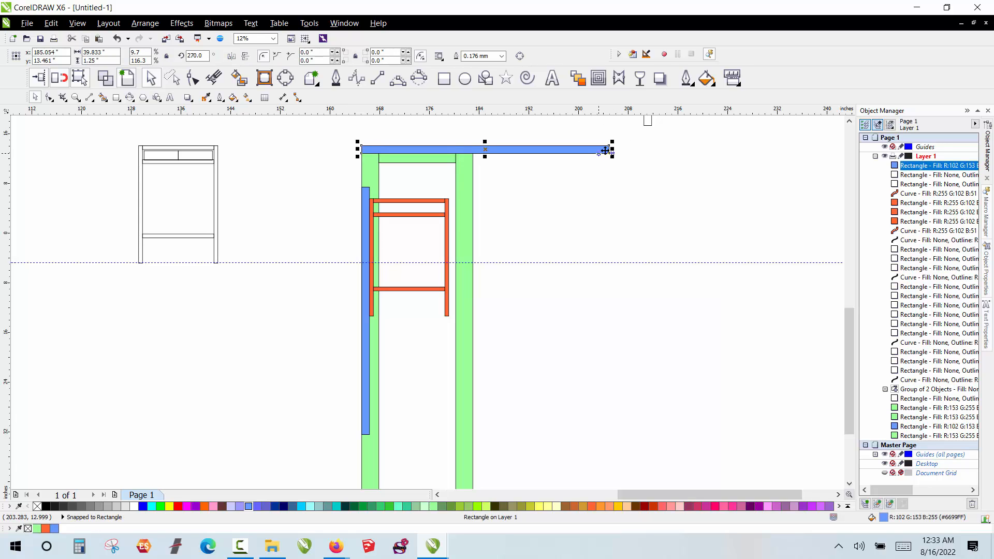
{"action": "left_click_drag", "start_coordinate": [611, 149], "coordinate": [473, 151]}
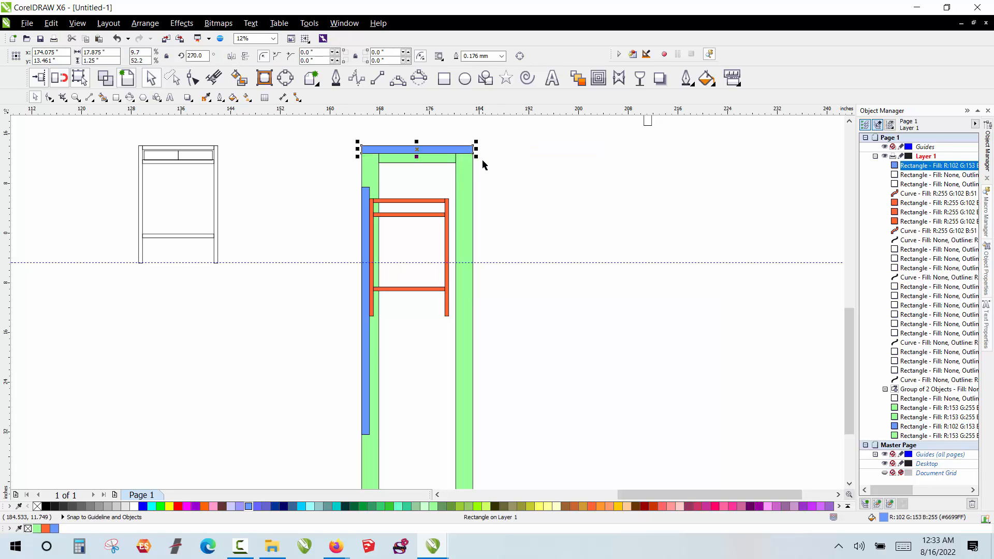
{"action": "left_click", "coordinate": [484, 162]}
- Extend the vertical blue strip upward to meet the underside of the horizontal blue strip
{"action": "scroll", "coordinate": [380, 152], "scroll_direction": "up", "scroll_amount": 2}
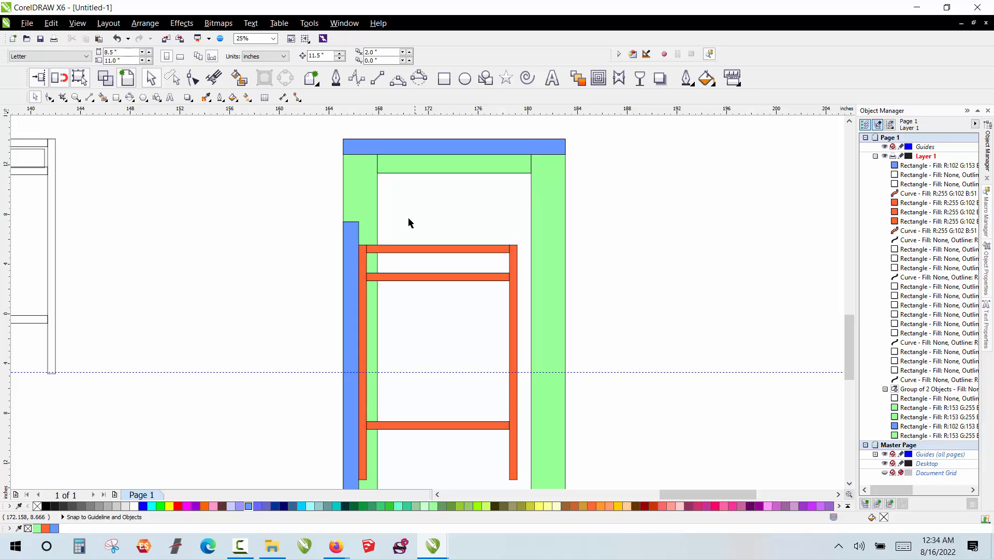
{"action": "scroll", "coordinate": [456, 213], "scroll_direction": "down", "scroll_amount": 1}
{"action": "scroll", "coordinate": [371, 217], "scroll_direction": "up", "scroll_amount": 1}
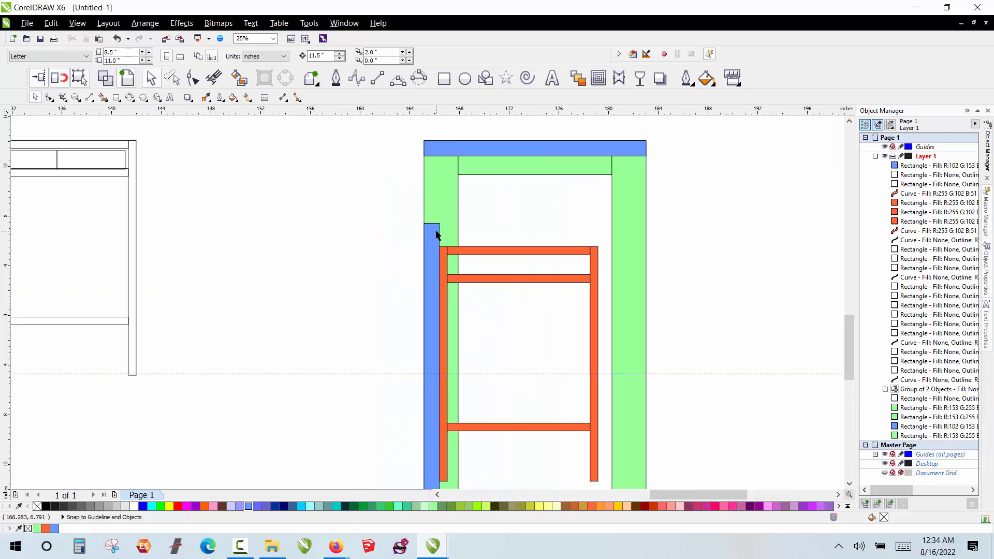
{"action": "left_click", "coordinate": [434, 230]}
{"action": "left_click_drag", "start_coordinate": [430, 218], "coordinate": [435, 149]}
{"action": "left_click", "coordinate": [561, 195]}
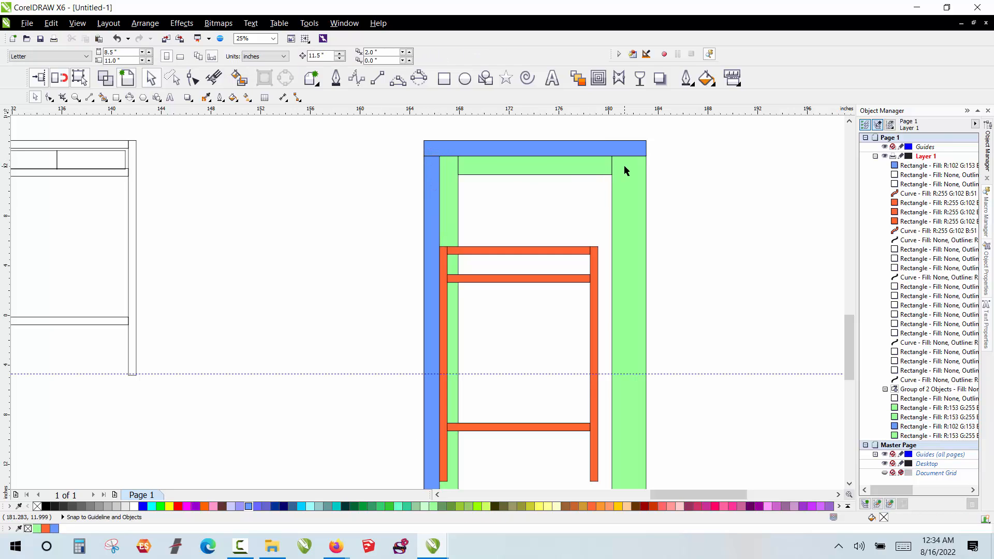
- Copy the vertical blue strip so the copy sits flush with the green assembly's right edge, beneath the horizontal blue strip
{"action": "left_click", "coordinate": [433, 220]}
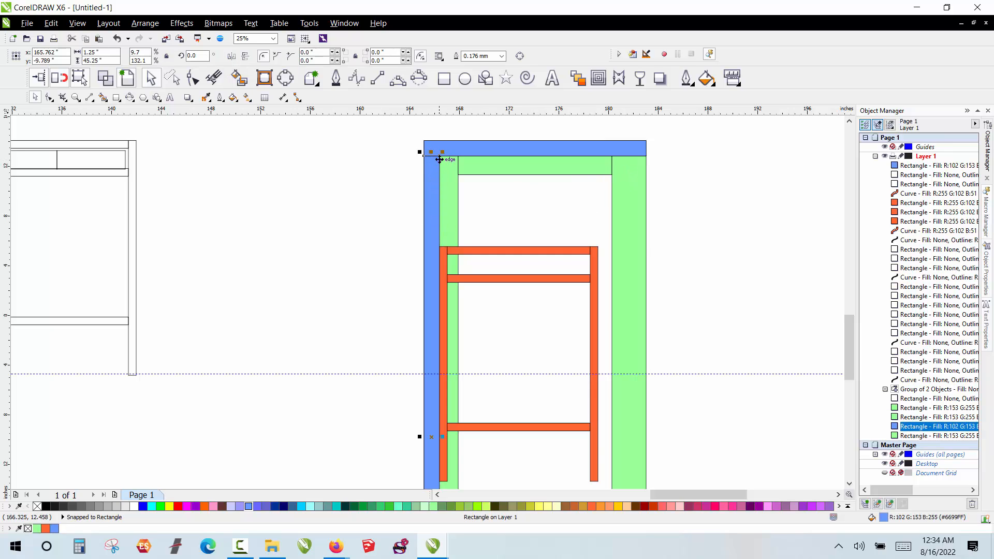
{"action": "left_click_drag", "start_coordinate": [441, 159], "coordinate": [648, 160]}
{"action": "left_click", "coordinate": [665, 172]}
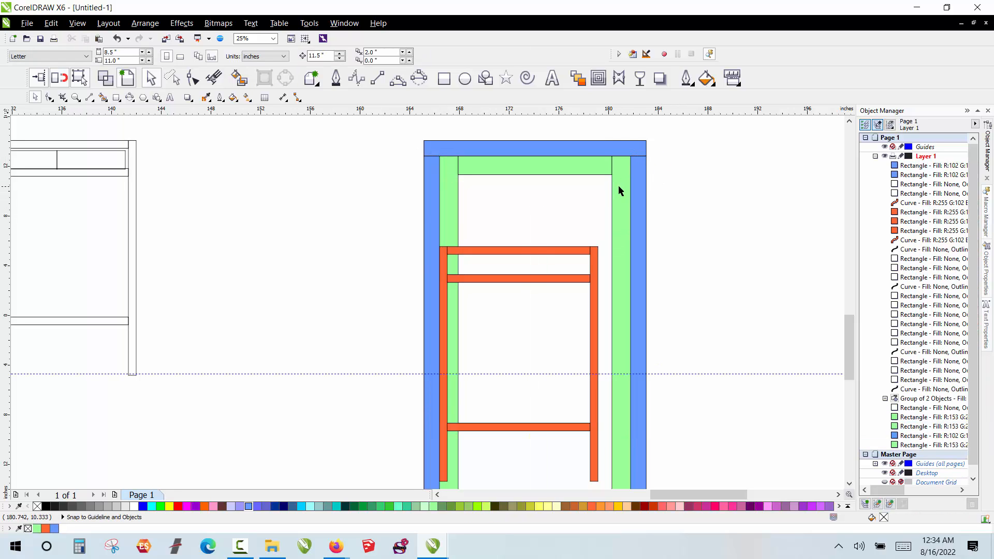
- Move the right-hand green and blue vertical strips together horizontally until the blue strip meets the orange frame's right edge
{"action": "left_click", "coordinate": [618, 185]}
{"action": "left_click", "coordinate": [635, 188], "text": "shift"}
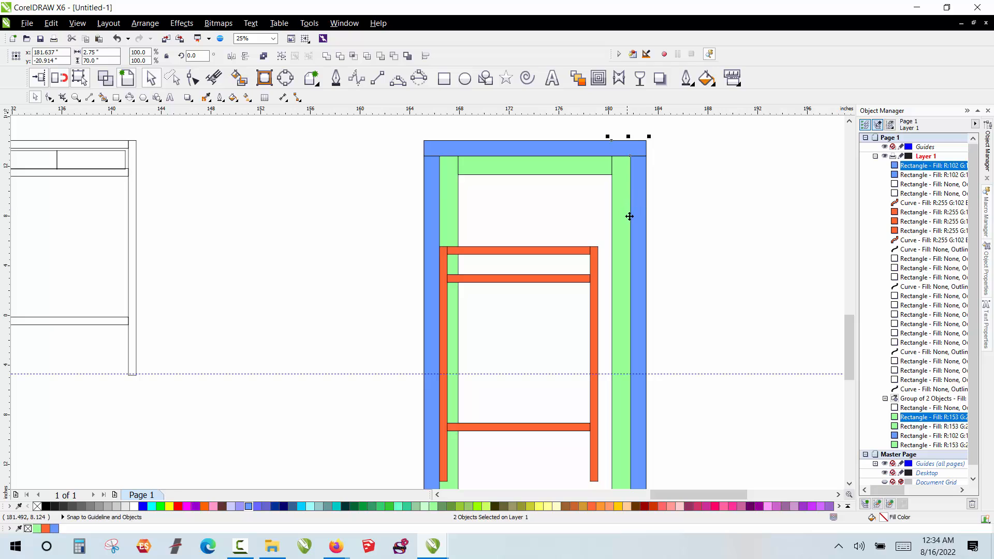
{"action": "left_click_drag", "start_coordinate": [630, 217], "coordinate": [599, 260]}
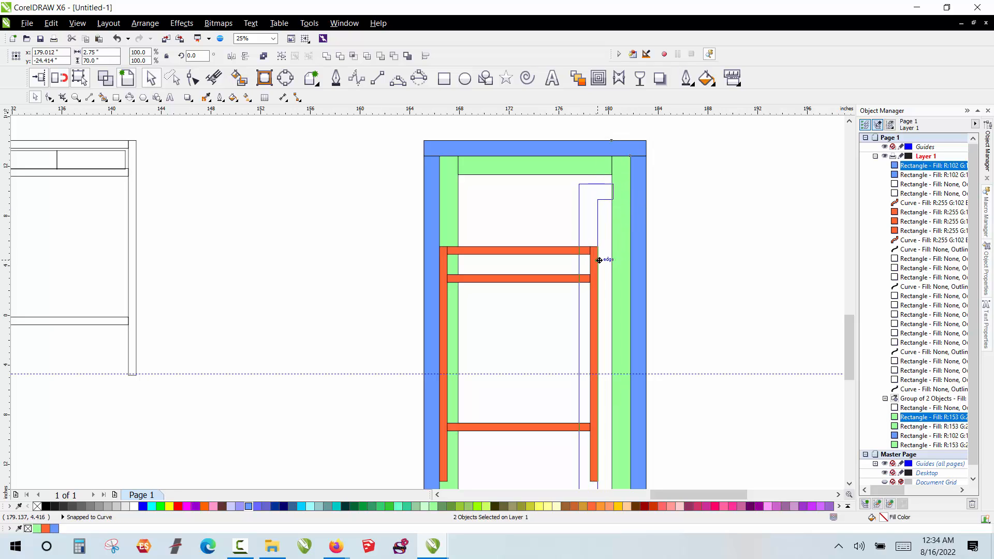
{"action": "key", "text": "Escape"}
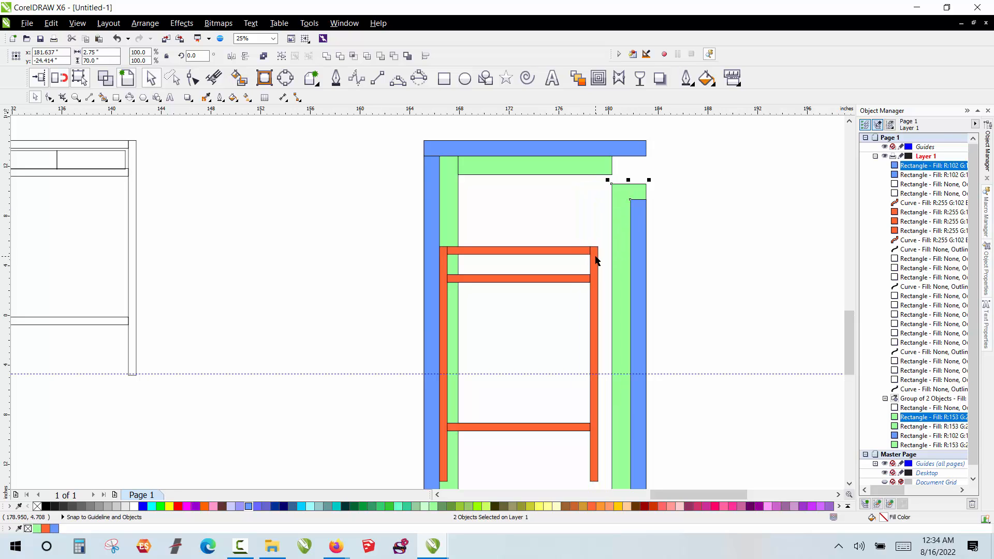
{"action": "key", "text": "ctrl+z"}
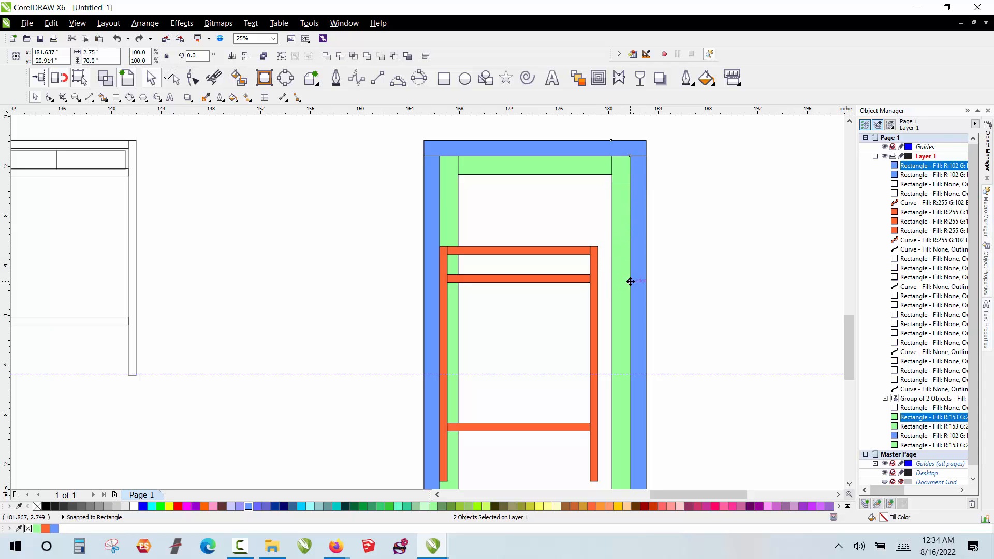
{"action": "left_click_drag", "start_coordinate": [630, 281], "coordinate": [571, 258]}
{"action": "left_click", "coordinate": [509, 204]}
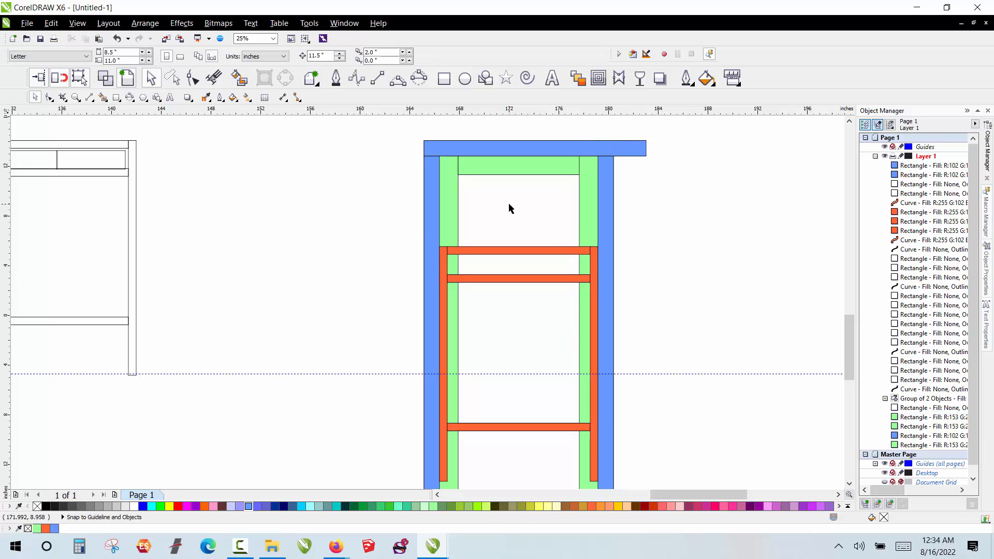
- Move the five orange end-frame parts together straight up against the underside of the horizontal blue strip
{"action": "scroll", "coordinate": [409, 220], "scroll_direction": "down", "scroll_amount": 1}
{"action": "left_click_drag", "start_coordinate": [409, 219], "coordinate": [558, 379]}
{"action": "scroll", "coordinate": [471, 228], "scroll_direction": "up", "scroll_amount": 1}
{"action": "left_click_drag", "start_coordinate": [476, 230], "coordinate": [475, 141]}
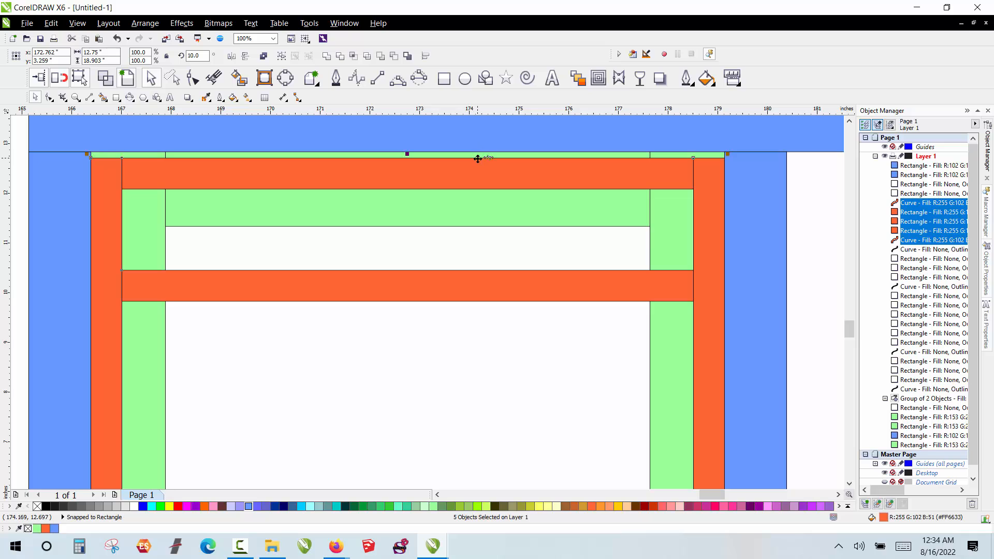
{"action": "left_click_drag", "start_coordinate": [478, 157], "coordinate": [478, 152]}
{"action": "scroll", "coordinate": [478, 209], "scroll_direction": "down", "scroll_amount": 1}
{"action": "scroll", "coordinate": [477, 221], "scroll_direction": "down", "scroll_amount": 1}
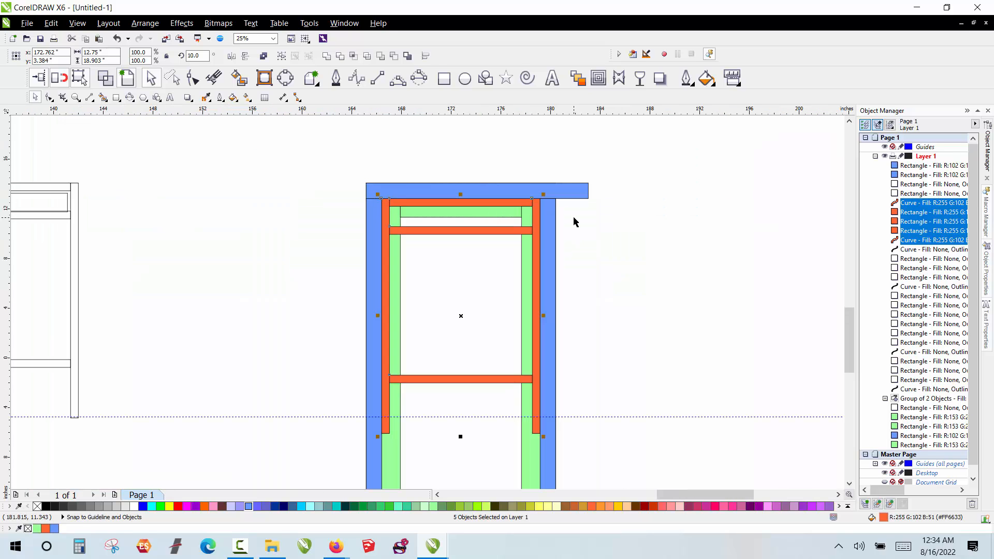
- Shorten the horizontal blue strip to the outer edge of the right-hand blue strip, making it 15.25 inches long
{"action": "left_click", "coordinate": [576, 191]}
{"action": "scroll", "coordinate": [579, 191], "scroll_direction": "up", "scroll_amount": 1}
{"action": "left_click_drag", "start_coordinate": [600, 188], "coordinate": [535, 211]}
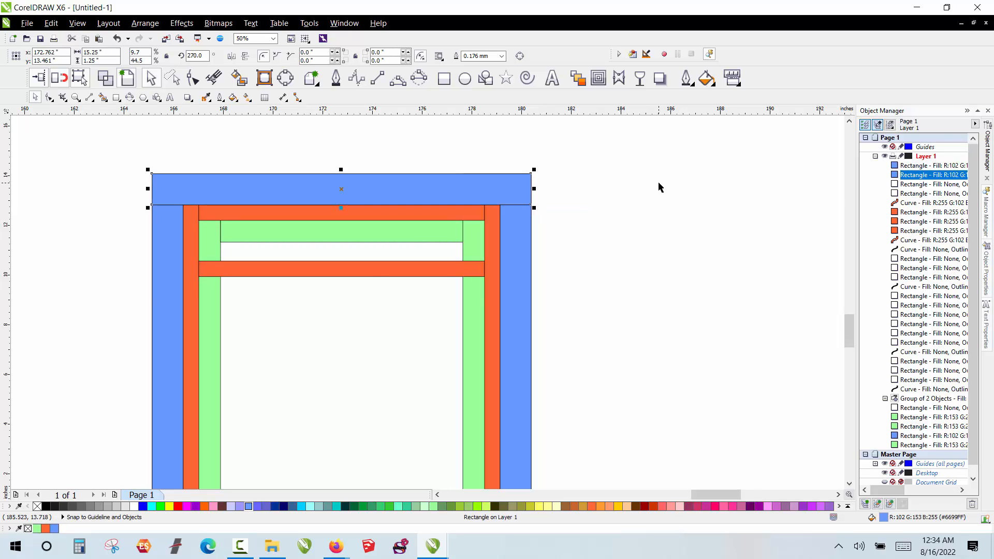
{"action": "left_click", "coordinate": [574, 154]}
{"action": "scroll", "coordinate": [573, 154], "scroll_direction": "down", "scroll_amount": 1}
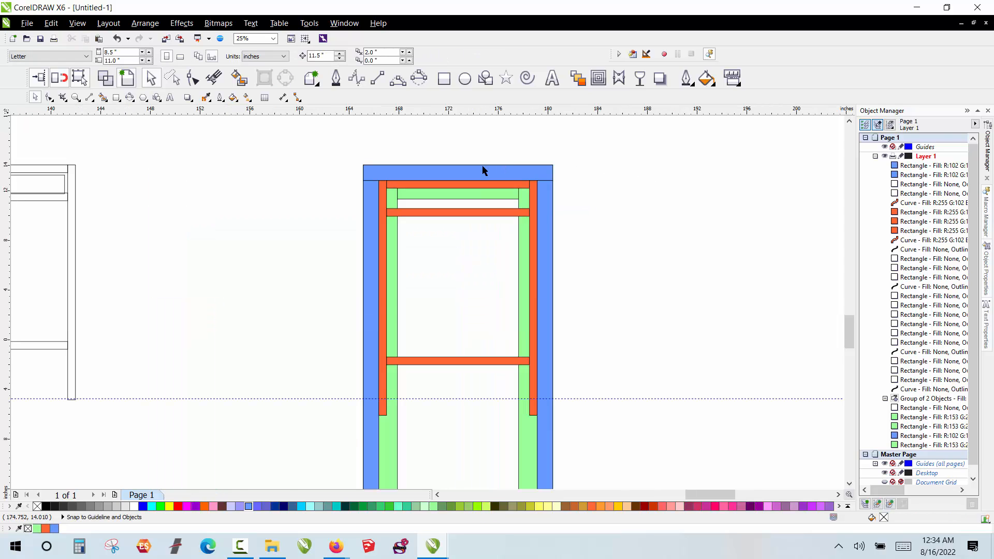
- Copy the top blue strip beneath the top orange rail and shorten the copy to 11.5 inches between the orange legs
{"action": "scroll", "coordinate": [483, 168], "scroll_direction": "up", "scroll_amount": 1}
{"action": "left_click", "coordinate": [400, 182]}
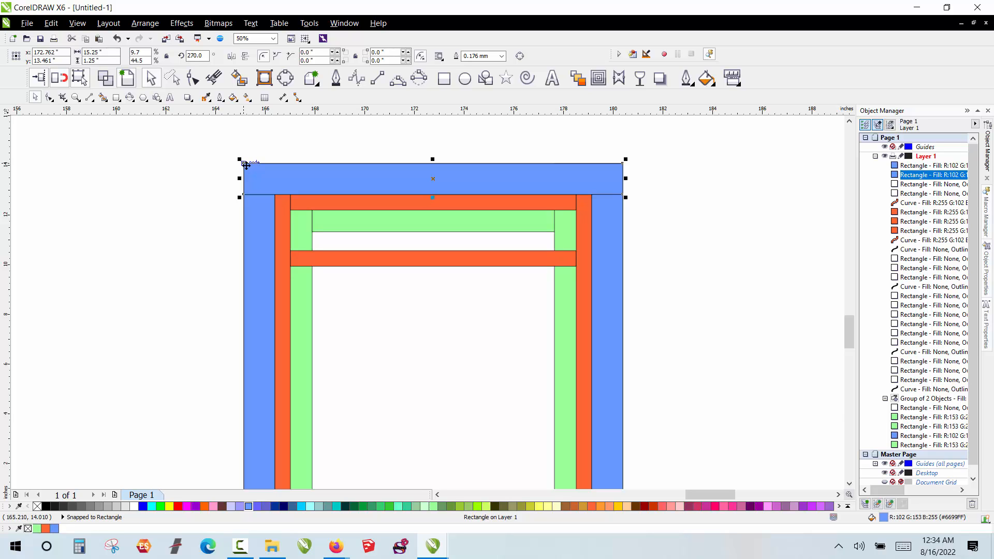
{"action": "left_click_drag", "start_coordinate": [246, 165], "coordinate": [290, 213]}
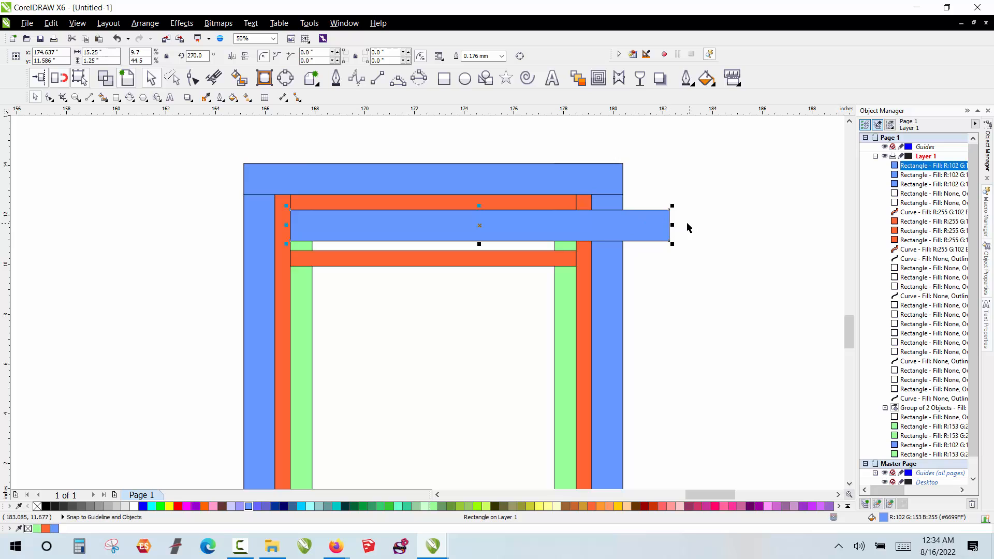
{"action": "left_click_drag", "start_coordinate": [673, 225], "coordinate": [578, 227]}
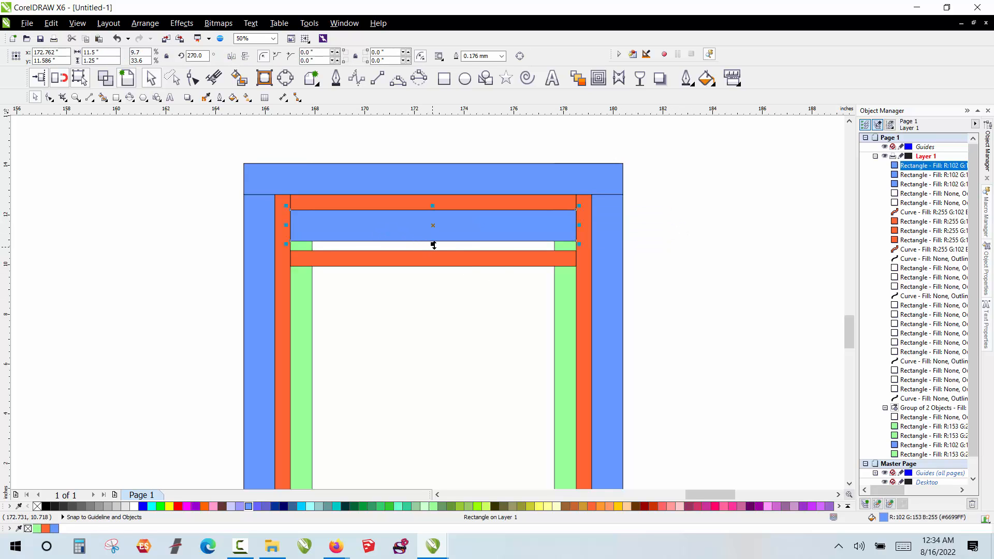
- Reduce the inner blue strip's height to 0.875 inches, level with the horizontal green strip's lower edge
{"action": "left_click_drag", "start_coordinate": [434, 245], "coordinate": [432, 235]}
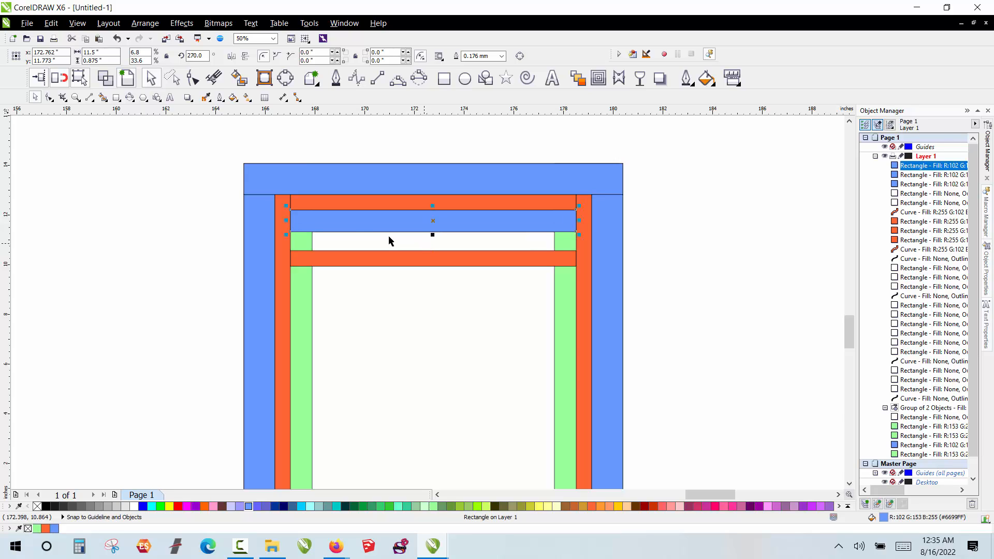
{"action": "left_click", "coordinate": [137, 197]}
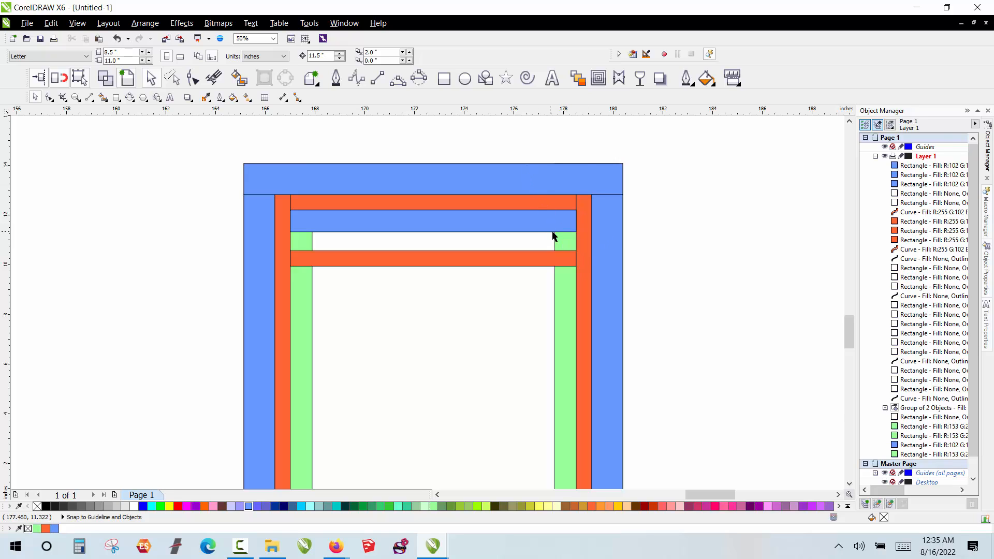
{"action": "left_click", "coordinate": [561, 242]}
{"action": "left_click", "coordinate": [298, 242]}
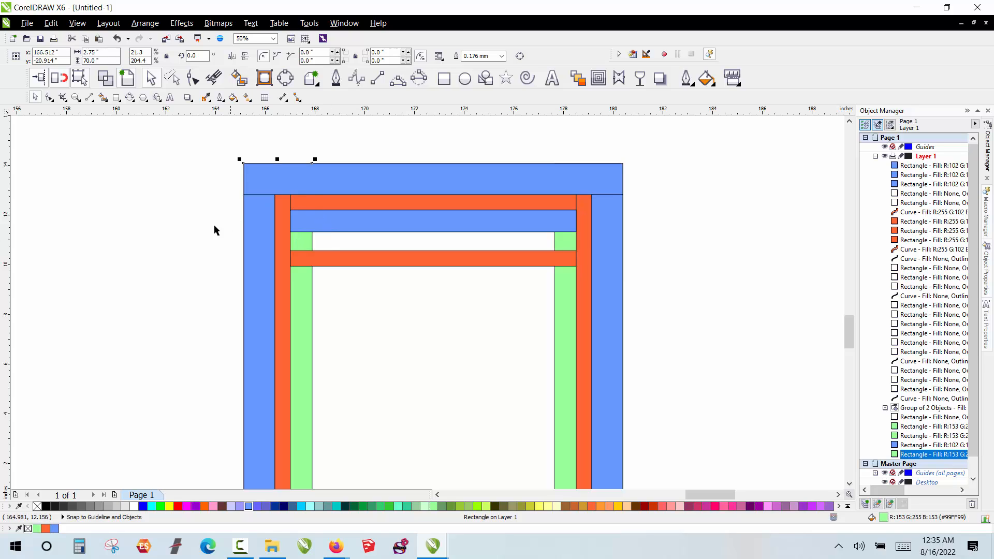
{"action": "left_click", "coordinate": [179, 227]}
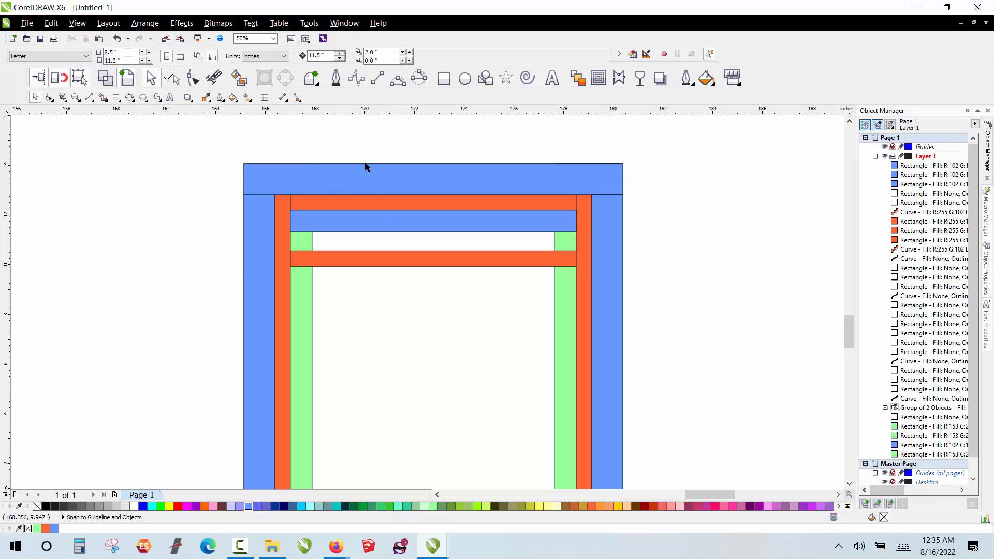
- Extend the inner blue strip down to the second orange rail so it fills the gap, 1.633 inches high
{"action": "left_click", "coordinate": [380, 221]}
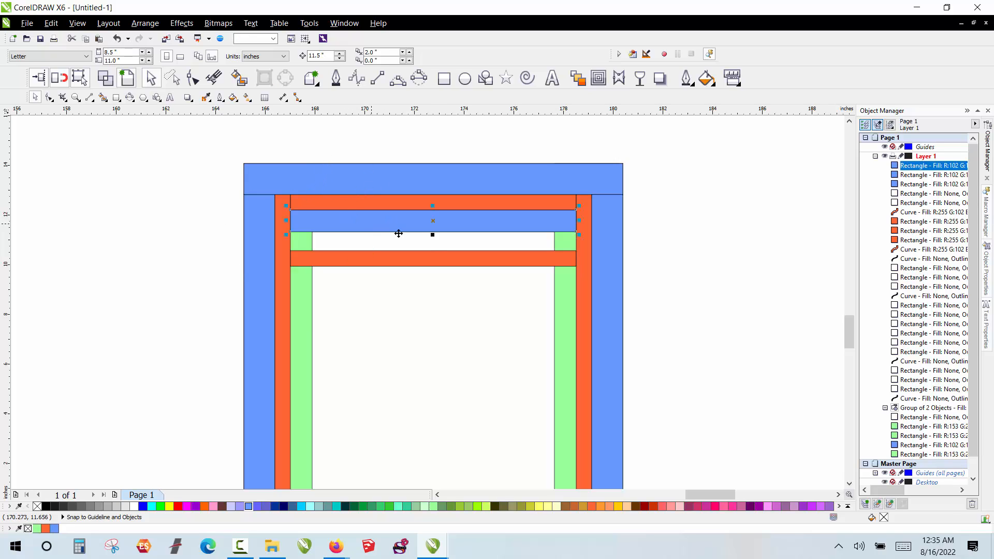
{"action": "left_click_drag", "start_coordinate": [434, 234], "coordinate": [433, 254]}
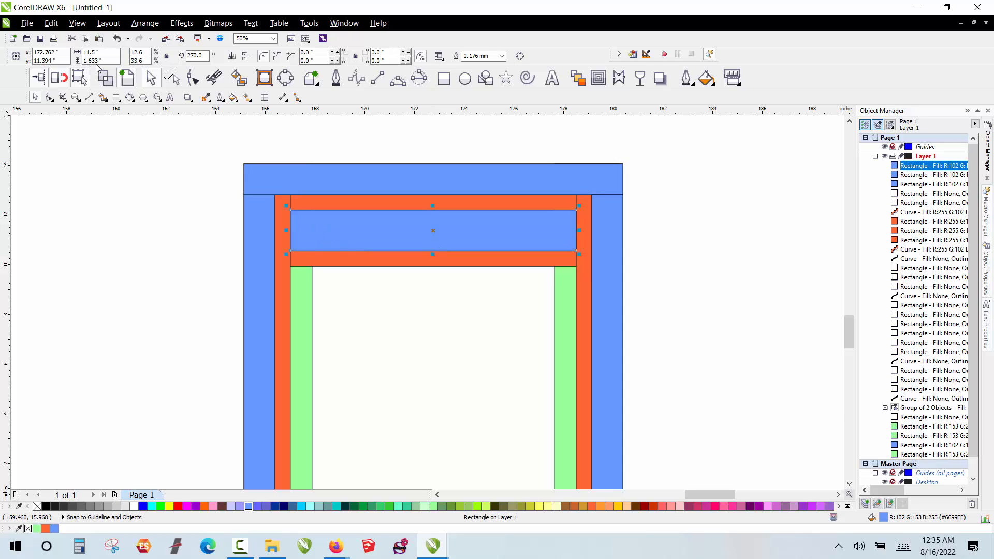
{"action": "left_click", "coordinate": [204, 194]}
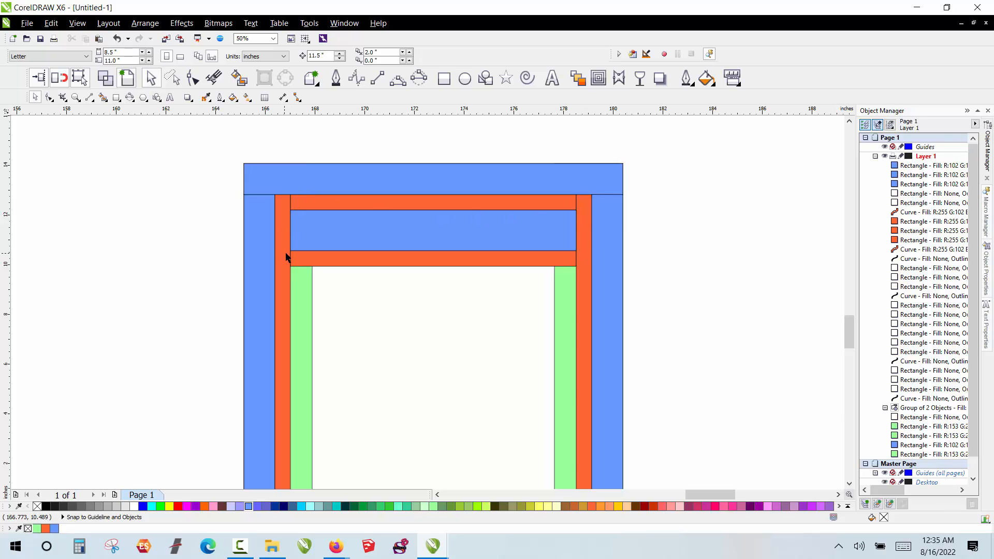
{"action": "left_click", "coordinate": [315, 262]}
{"action": "left_click", "coordinate": [211, 275]}
{"action": "left_click", "coordinate": [364, 224]}
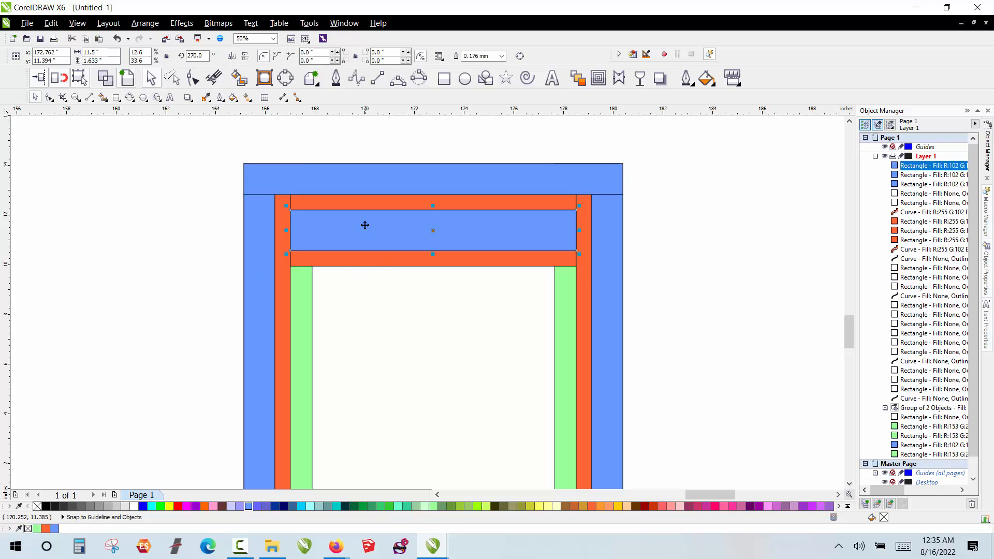
- Copy the top blue strip beneath the second orange rail and shorten the copy to 11.5 inches between the orange legs
{"action": "left_click", "coordinate": [381, 180]}
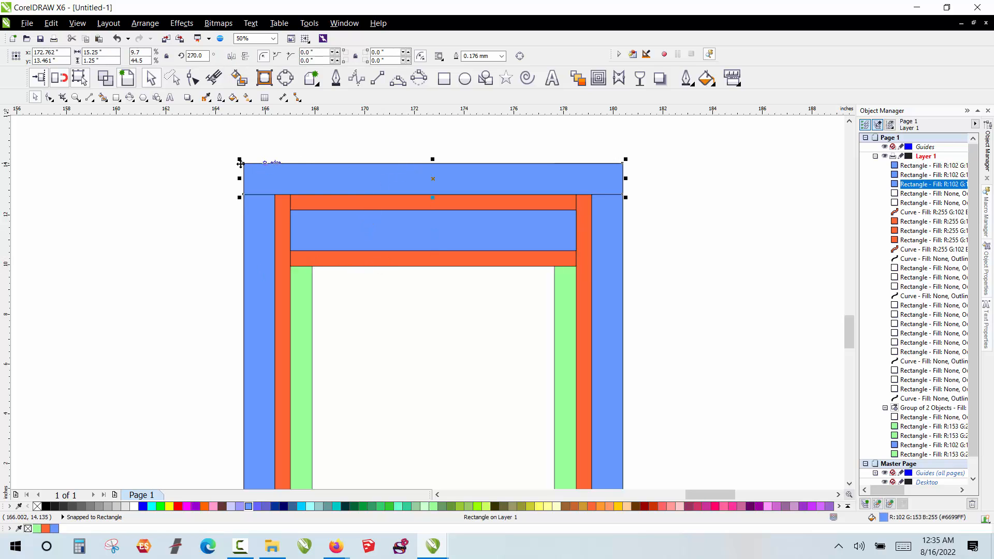
{"action": "left_click_drag", "start_coordinate": [244, 162], "coordinate": [291, 266]}
{"action": "left_click_drag", "start_coordinate": [671, 281], "coordinate": [578, 286]}
{"action": "left_click", "coordinate": [458, 340]}
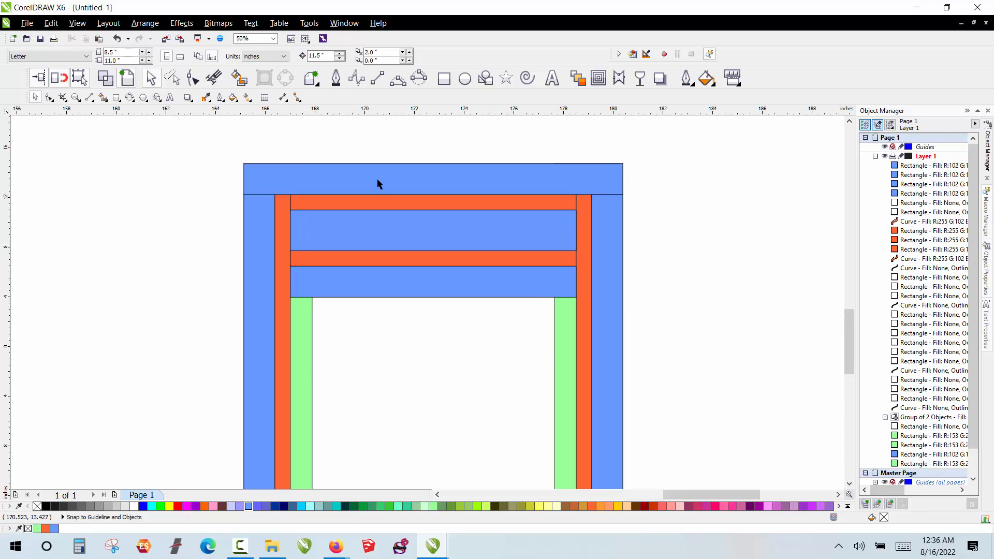
- Examine the arrangement of blue strips and orange rails and check the size of the blue strip below the second rail
{"action": "scroll", "coordinate": [377, 178], "scroll_direction": "down", "scroll_amount": 1}
{"action": "scroll", "coordinate": [356, 186], "scroll_direction": "up", "scroll_amount": 1}
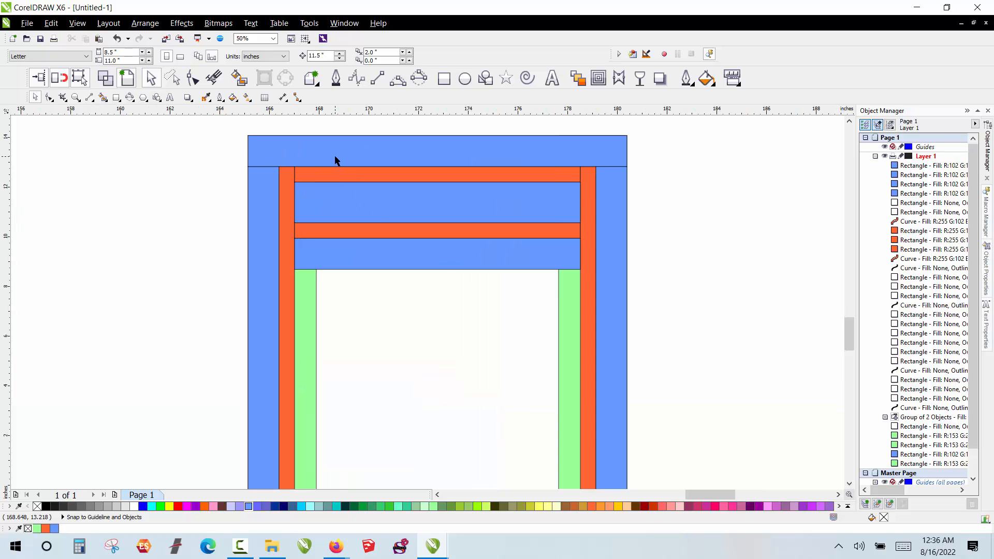
{"action": "scroll", "coordinate": [337, 160], "scroll_direction": "down", "scroll_amount": 1}
{"action": "scroll", "coordinate": [344, 184], "scroll_direction": "up", "scroll_amount": 1}
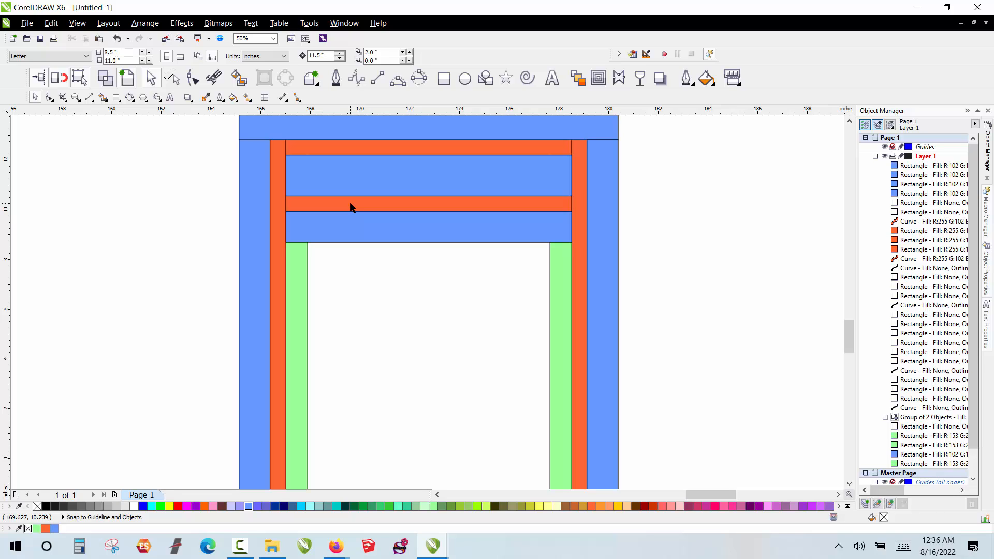
{"action": "left_click", "coordinate": [348, 217]}
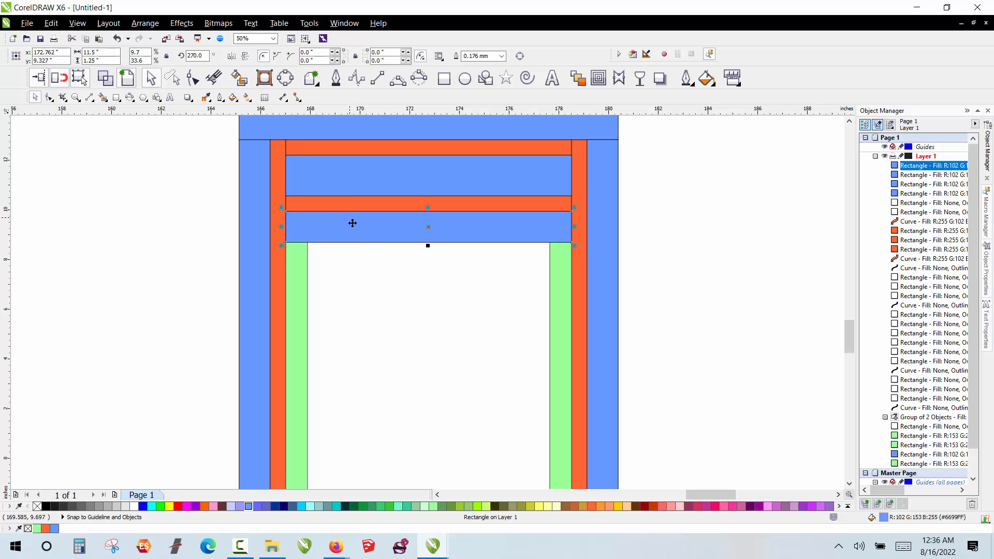
{"action": "scroll", "coordinate": [366, 233], "scroll_direction": "up", "scroll_amount": 1}
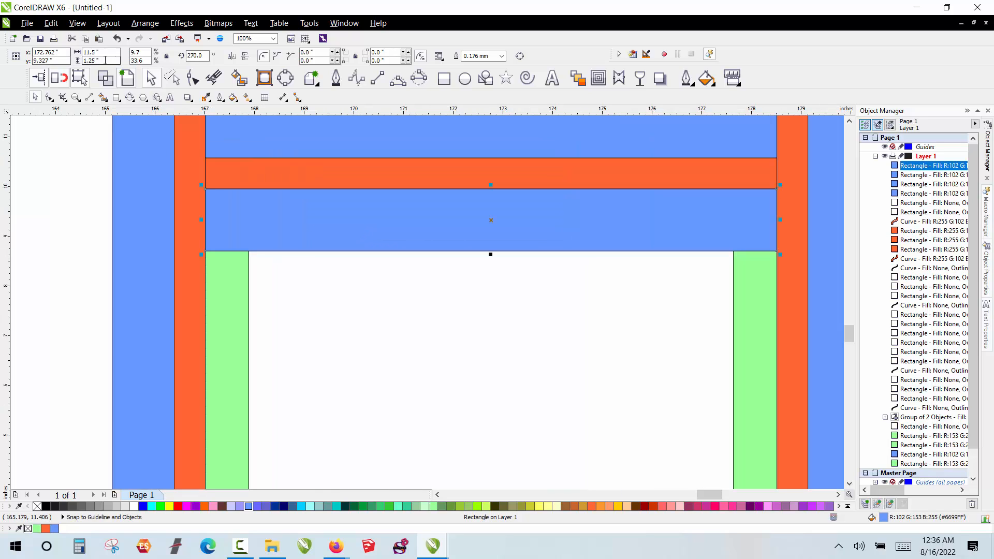
{"action": "left_click", "coordinate": [50, 181]}
{"action": "scroll", "coordinate": [423, 240], "scroll_direction": "down", "scroll_amount": 1}
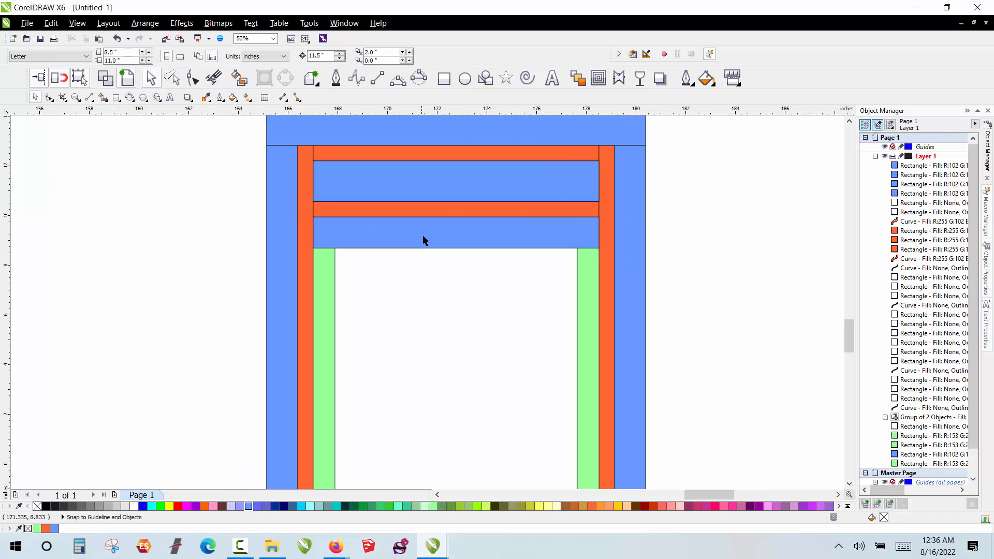
{"action": "left_click", "coordinate": [422, 240]}
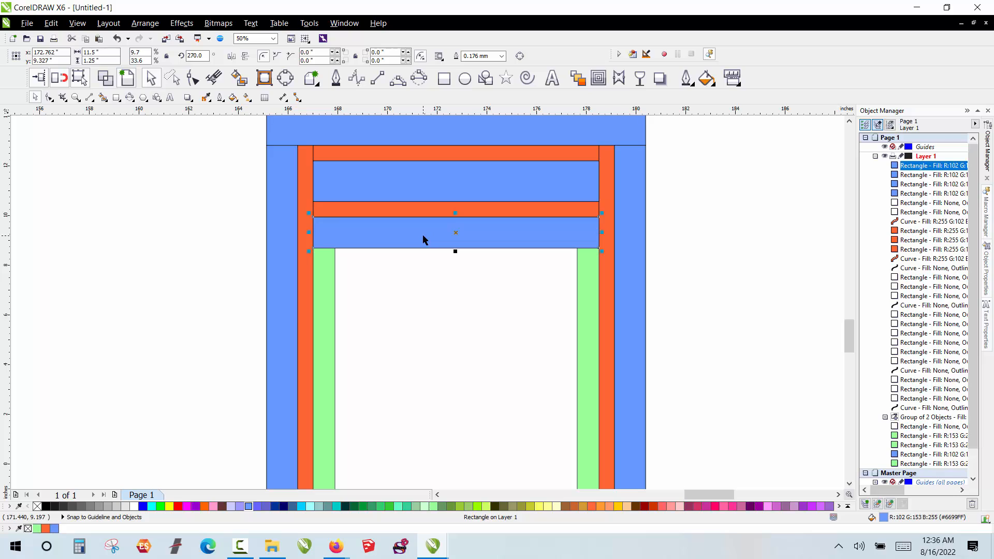
- Set the height of the blue strip between the two upper orange rails to 1.5 inches
{"action": "left_click", "coordinate": [459, 186]}
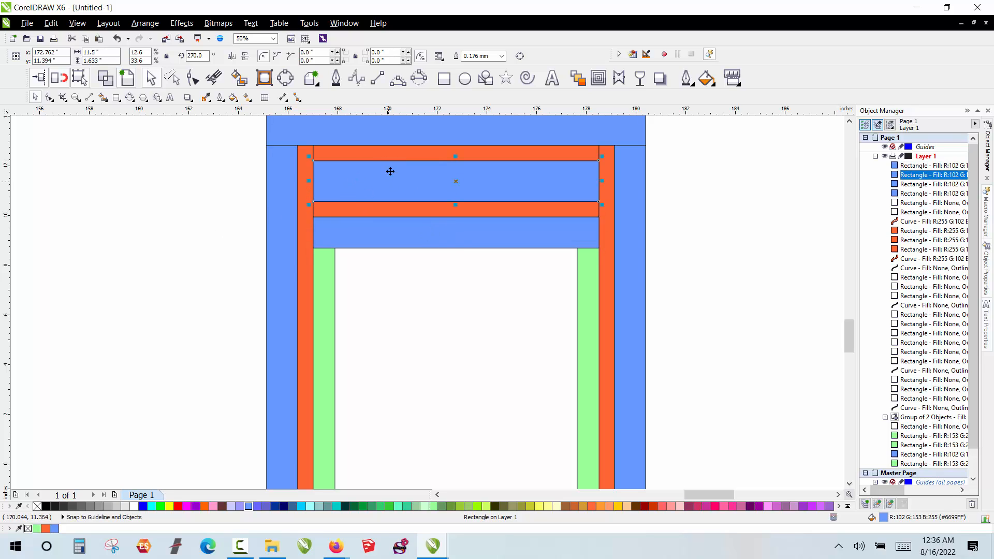
{"action": "double_click", "coordinate": [92, 61]}
{"action": "type", "text": "1"}
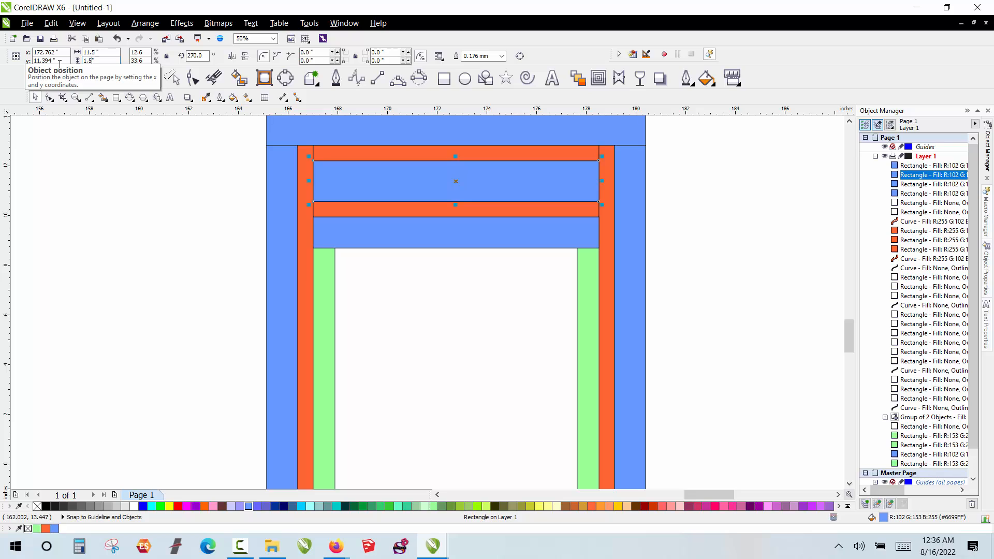
{"action": "type", "text": ".5"}
{"action": "key", "text": "Return"}
{"action": "left_click", "coordinate": [195, 192]}
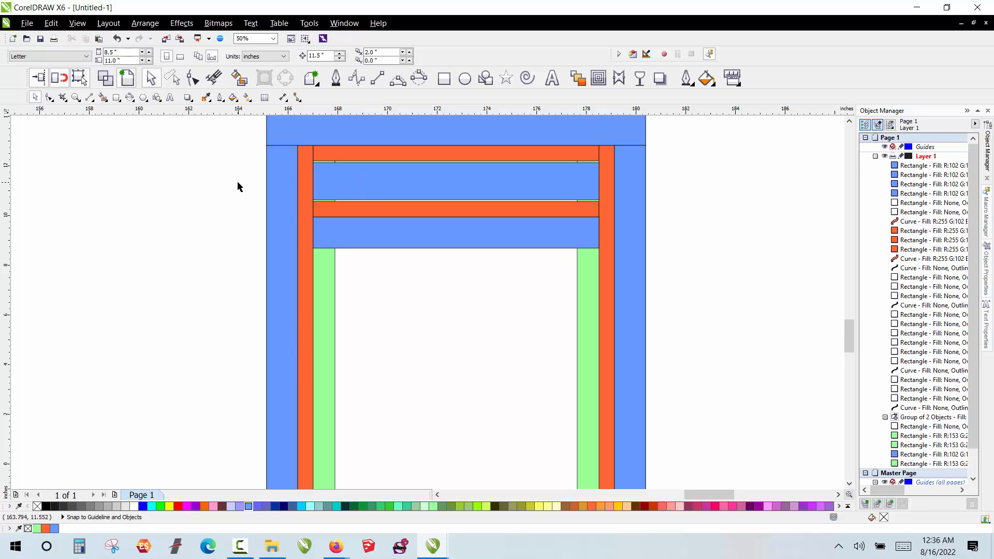
- Copy the 11.5 by 1.25 inch blue strip from beneath the second orange rail to just above and just below the lower orange rail
{"action": "scroll", "coordinate": [238, 182], "scroll_direction": "down", "scroll_amount": 1}
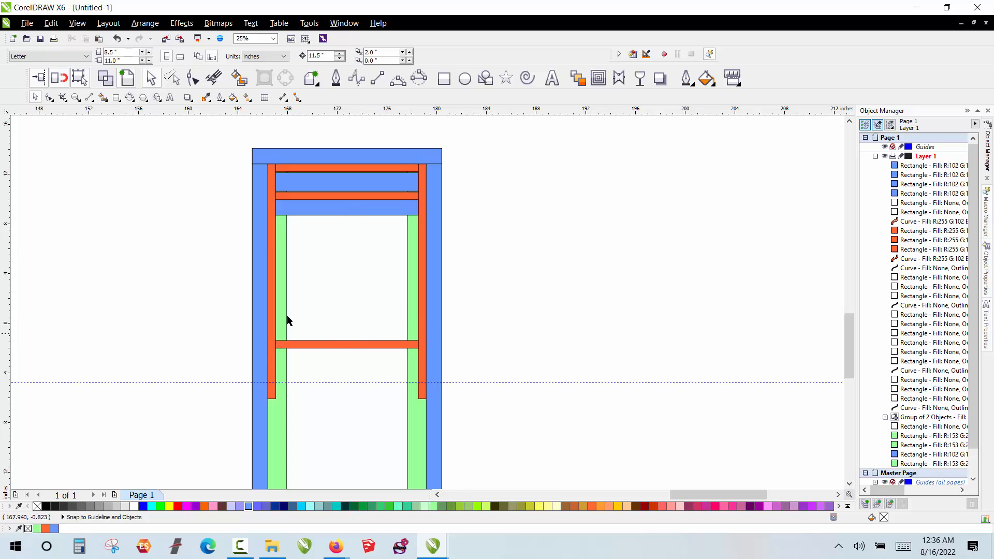
{"action": "left_click", "coordinate": [314, 202]}
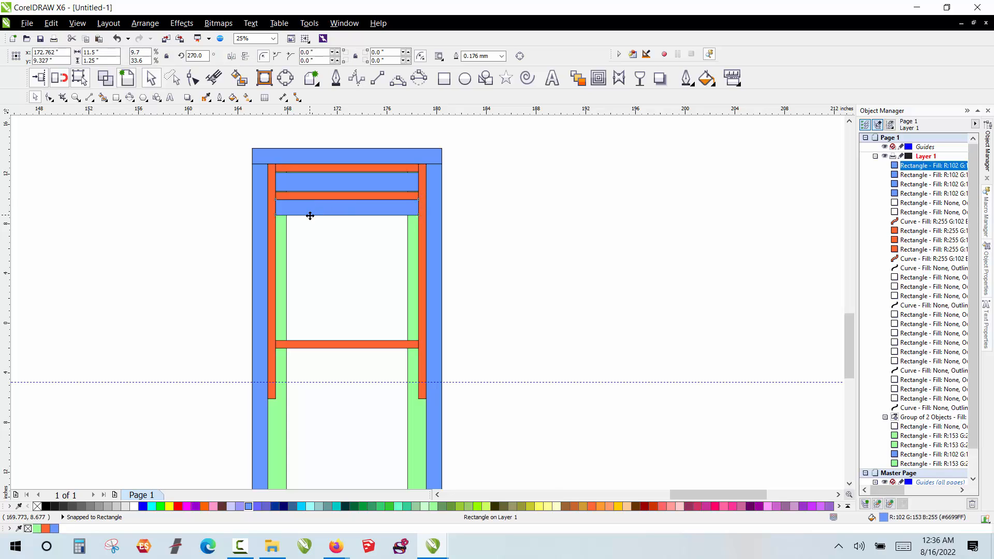
{"action": "left_click_drag", "start_coordinate": [310, 216], "coordinate": [330, 354]}
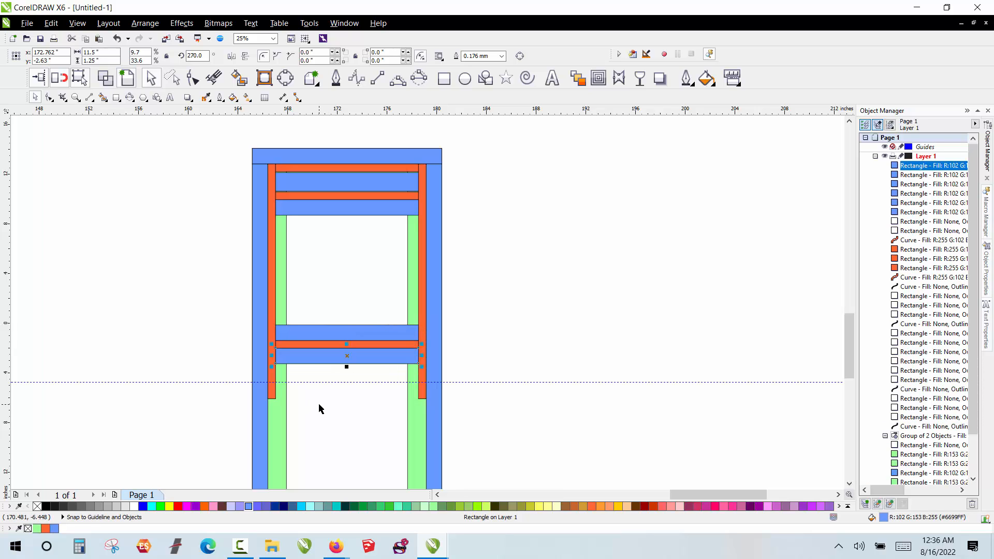
- Shorten the right green and right blue uprights so they end level with the bottoms of the orange legs
{"action": "left_click", "coordinate": [408, 424]}
{"action": "scroll", "coordinate": [380, 253], "scroll_direction": "down", "scroll_amount": 1}
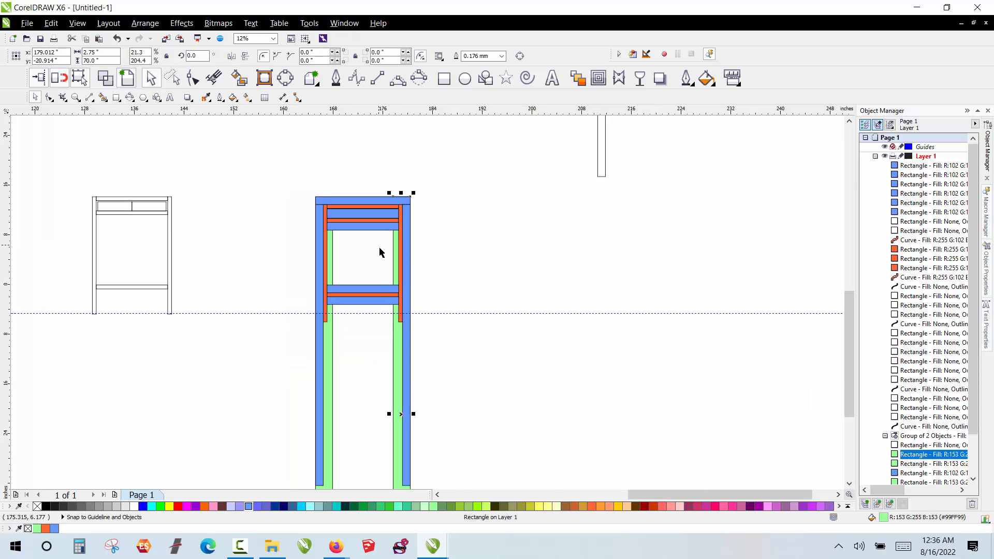
{"action": "scroll", "coordinate": [380, 249], "scroll_direction": "down", "scroll_amount": 1}
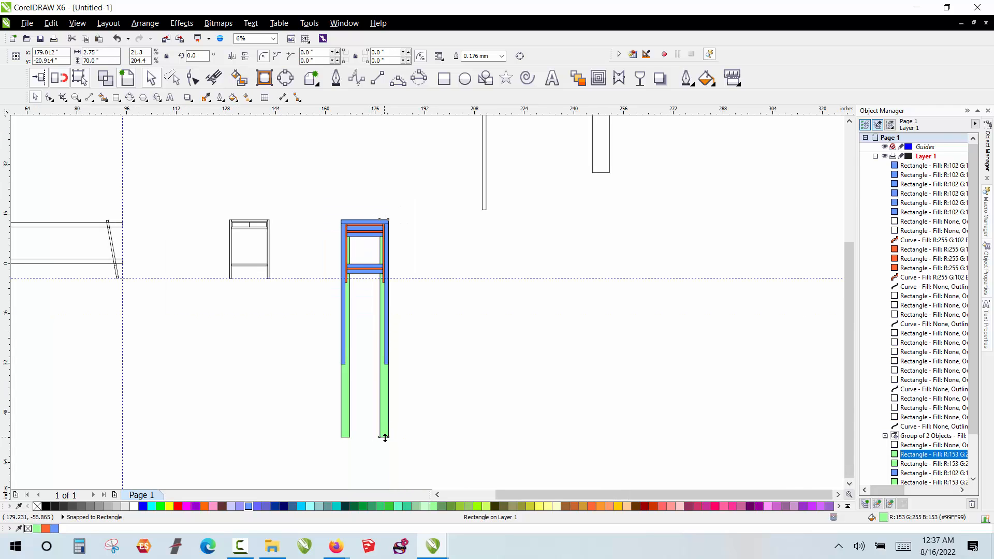
{"action": "left_click_drag", "start_coordinate": [385, 437], "coordinate": [383, 280]}
{"action": "scroll", "coordinate": [382, 283], "scroll_direction": "up", "scroll_amount": 1}
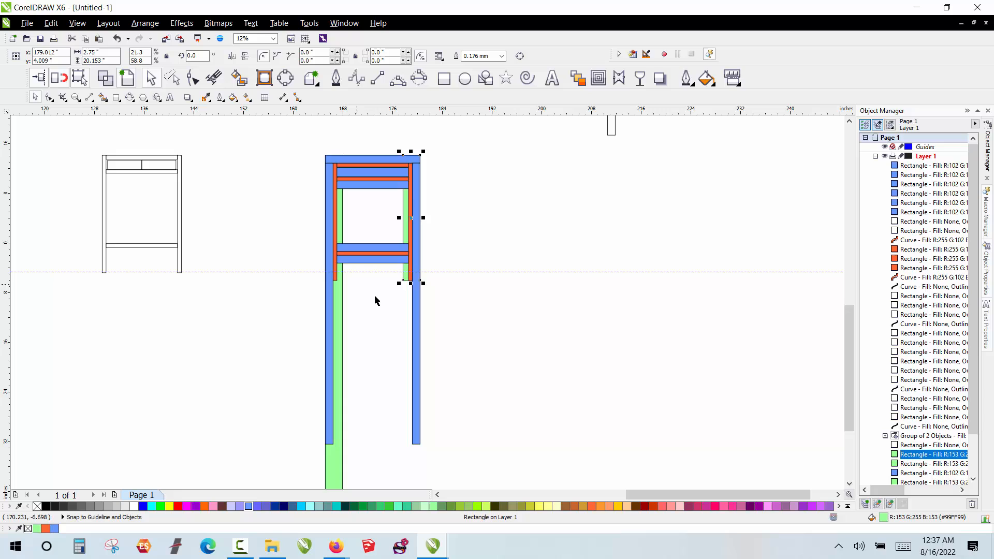
{"action": "left_click", "coordinate": [418, 318]}
{"action": "left_click_drag", "start_coordinate": [416, 445], "coordinate": [413, 281]}
{"action": "left_click", "coordinate": [387, 330]}
- Shorten the left blue and left green uprights so they end level with the bottoms of the orange legs
{"action": "left_click", "coordinate": [327, 345]}
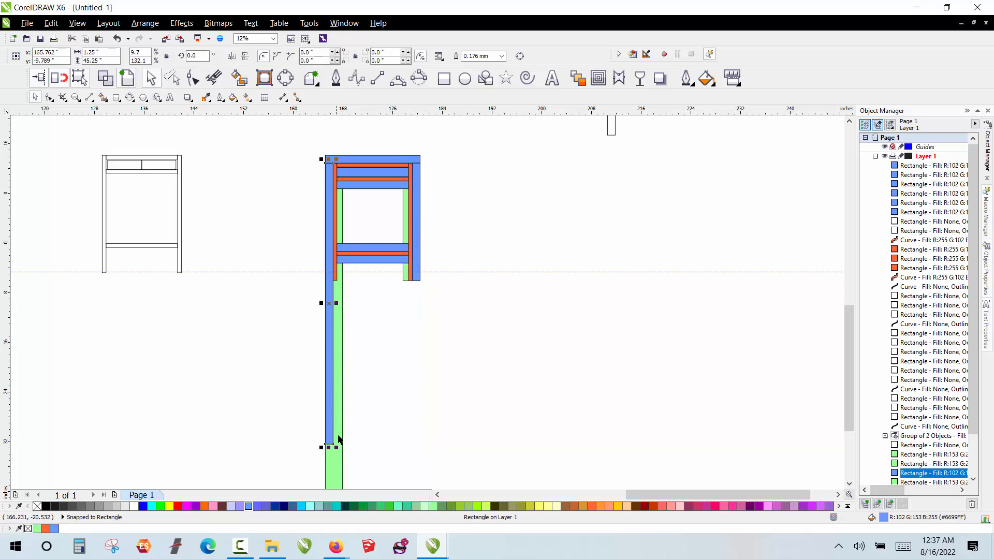
{"action": "left_click_drag", "start_coordinate": [328, 446], "coordinate": [332, 281]}
{"action": "left_click", "coordinate": [343, 311]}
{"action": "left_click", "coordinate": [339, 309]}
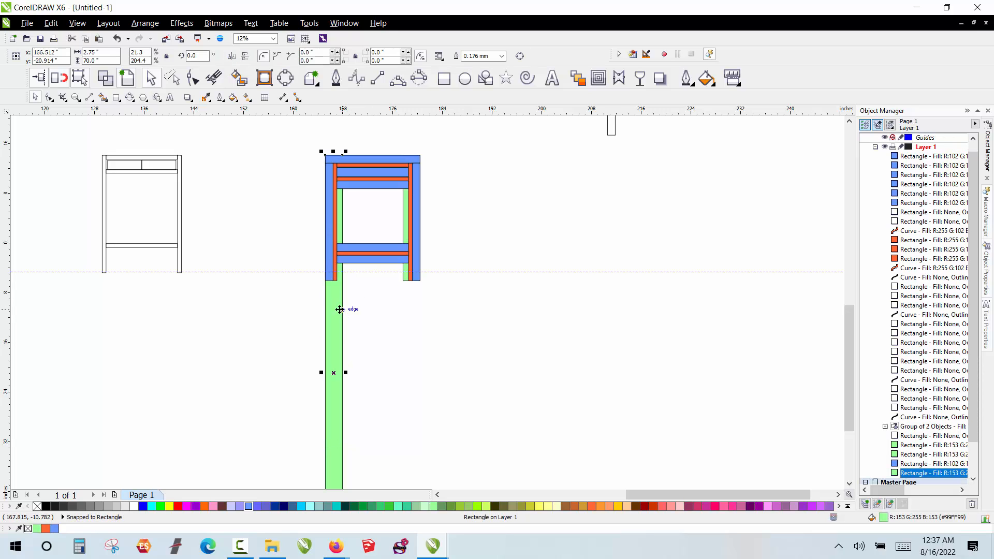
{"action": "scroll", "coordinate": [337, 308], "scroll_direction": "down", "scroll_amount": 2}
{"action": "left_click_drag", "start_coordinate": [335, 451], "coordinate": [335, 293]}
{"action": "left_click", "coordinate": [328, 235]}
{"action": "scroll", "coordinate": [366, 295], "scroll_direction": "up", "scroll_amount": 4}
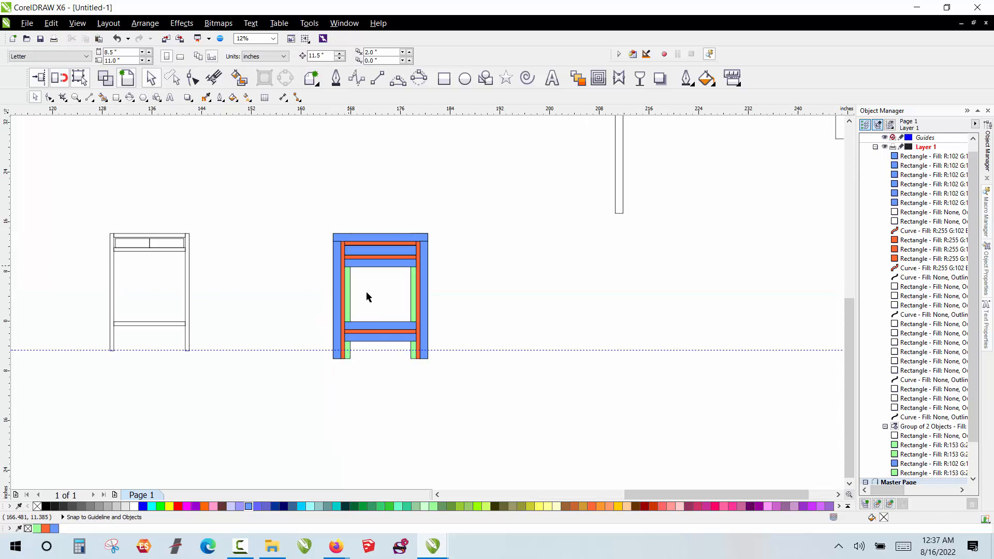
- Try raising the blue strip above the lower orange rail by 0.1875 inches, and undo the move
{"action": "scroll", "coordinate": [383, 362], "scroll_direction": "down", "scroll_amount": 2}
{"action": "scroll", "coordinate": [348, 340], "scroll_direction": "up", "scroll_amount": 2}
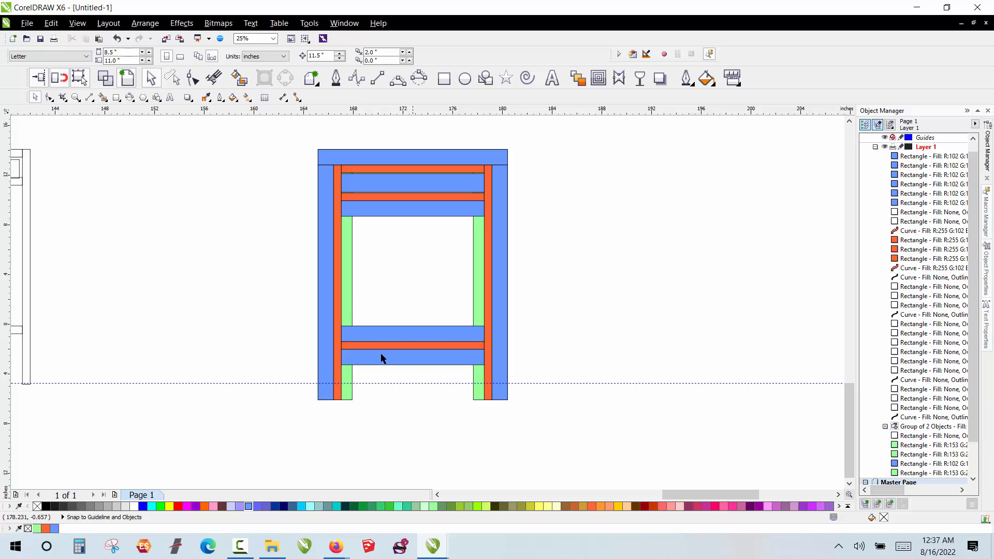
{"action": "left_click", "coordinate": [408, 329]}
{"action": "left_click", "coordinate": [153, 155]}
{"action": "left_click_drag", "start_coordinate": [327, 56], "coordinate": [236, 67]}
{"action": "type", "text": ".1875"}
{"action": "key", "text": "Return"}
{"action": "left_click", "coordinate": [432, 333]}
{"action": "key", "text": "Up"}
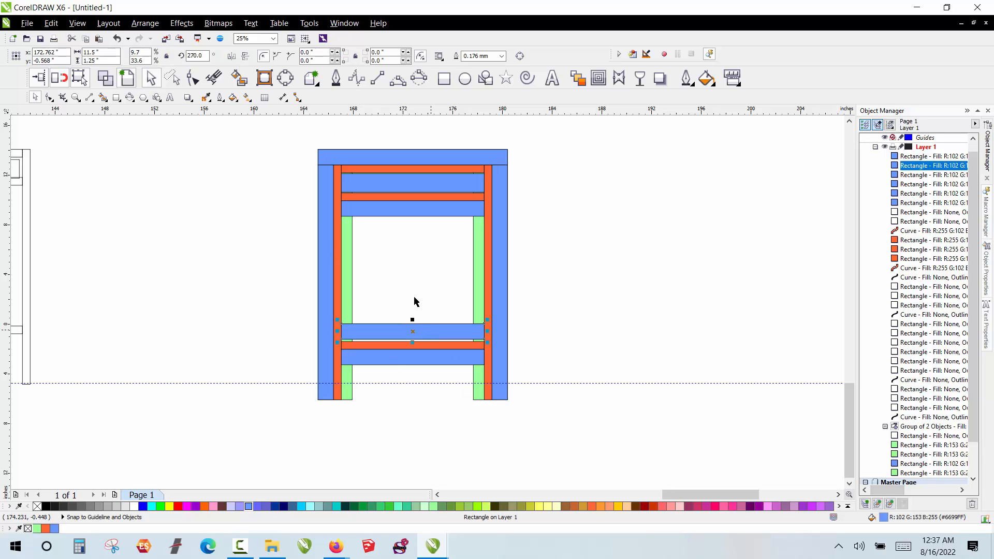
{"action": "scroll", "coordinate": [408, 279], "scroll_direction": "up", "scroll_amount": 1}
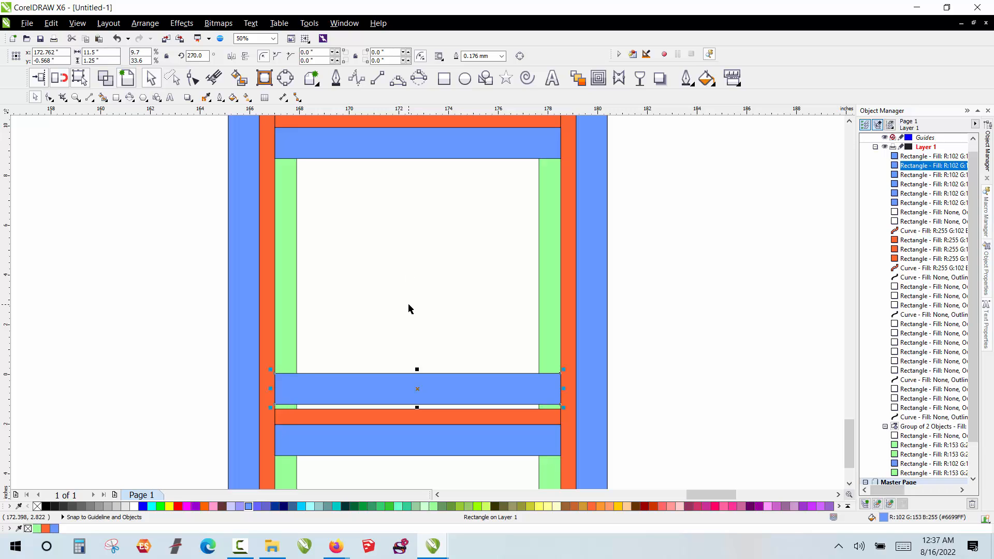
{"action": "key", "text": "ctrl+z"}
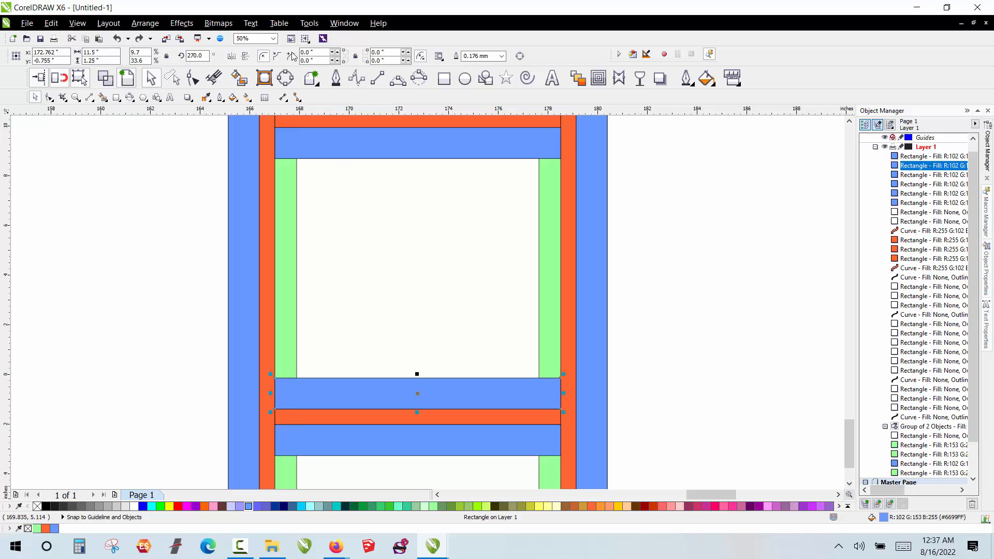
- Set the nudge distance to 0.063 inches and raise the blue strip above the lower orange rail by that amount
{"action": "left_click", "coordinate": [166, 246]}
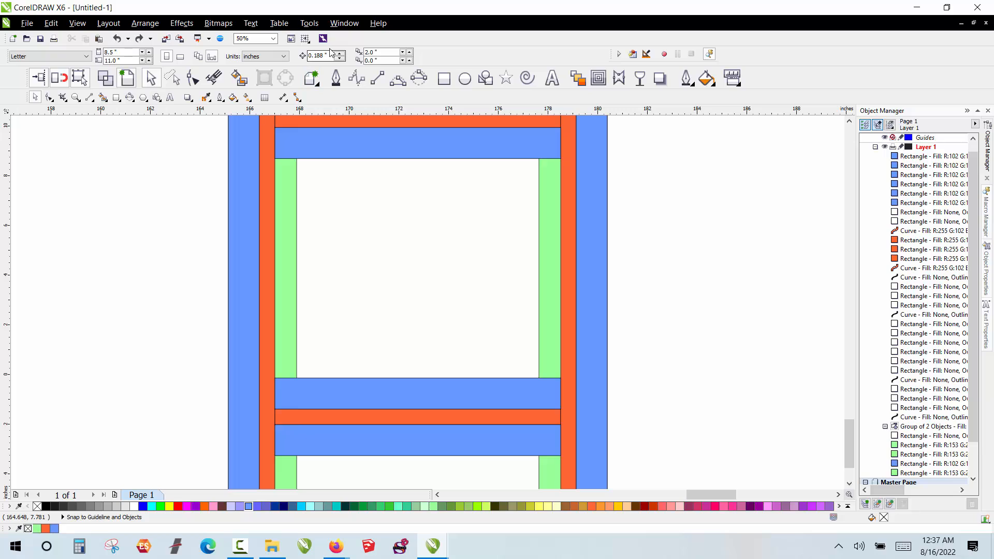
{"action": "left_click", "coordinate": [326, 56]}
{"action": "double_click", "coordinate": [326, 56]}
{"action": "type", "text": "0.063"}
{"action": "key", "text": "Return"}
{"action": "left_click", "coordinate": [382, 392]}
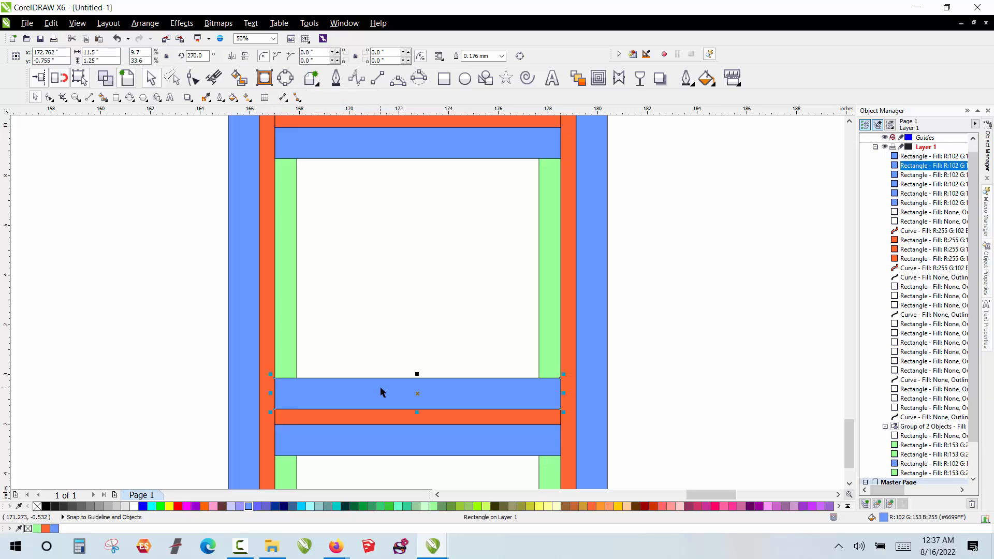
{"action": "key", "text": "Up"}
{"action": "left_click", "coordinate": [150, 333]}
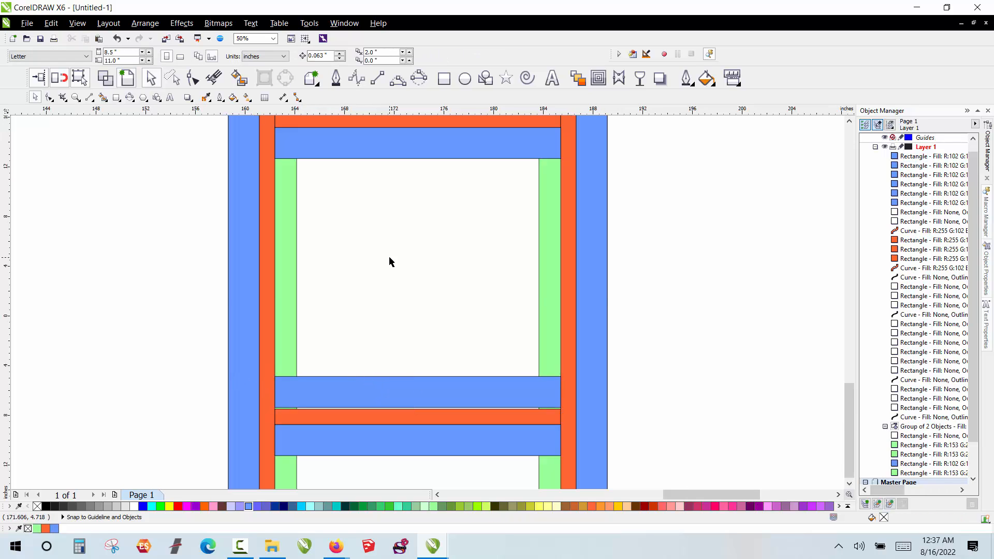
- Reduce the width of the blue strips above and below the lower orange rail to 11.5 minus 1/16 inches
{"action": "scroll", "coordinate": [390, 257], "scroll_direction": "down", "scroll_amount": 1}
{"action": "scroll", "coordinate": [410, 366], "scroll_direction": "up", "scroll_amount": 1}
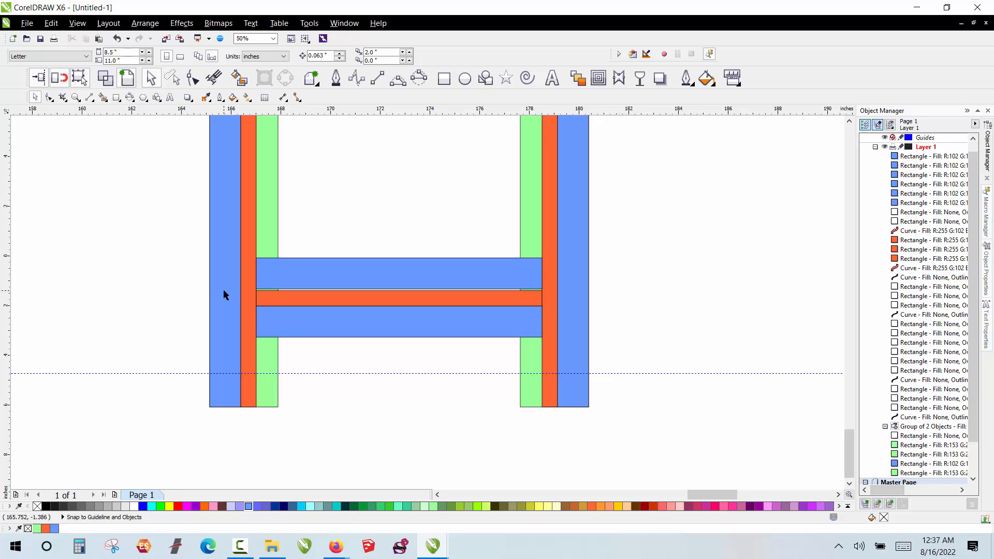
{"action": "left_click", "coordinate": [322, 273]}
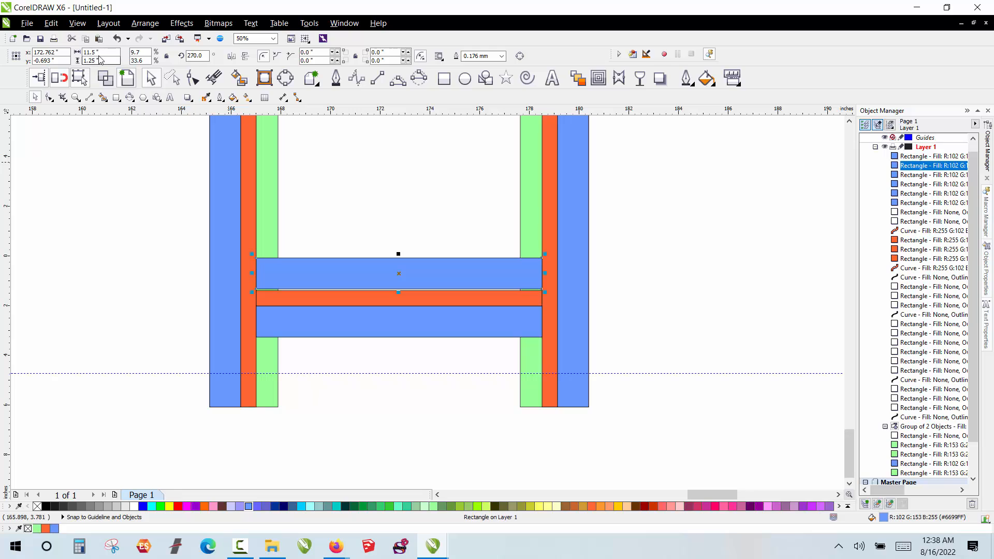
{"action": "left_click_drag", "start_coordinate": [101, 53], "coordinate": [93, 55]}
{"action": "type", "text": "11.5-1/16"}
{"action": "key", "text": "Return"}
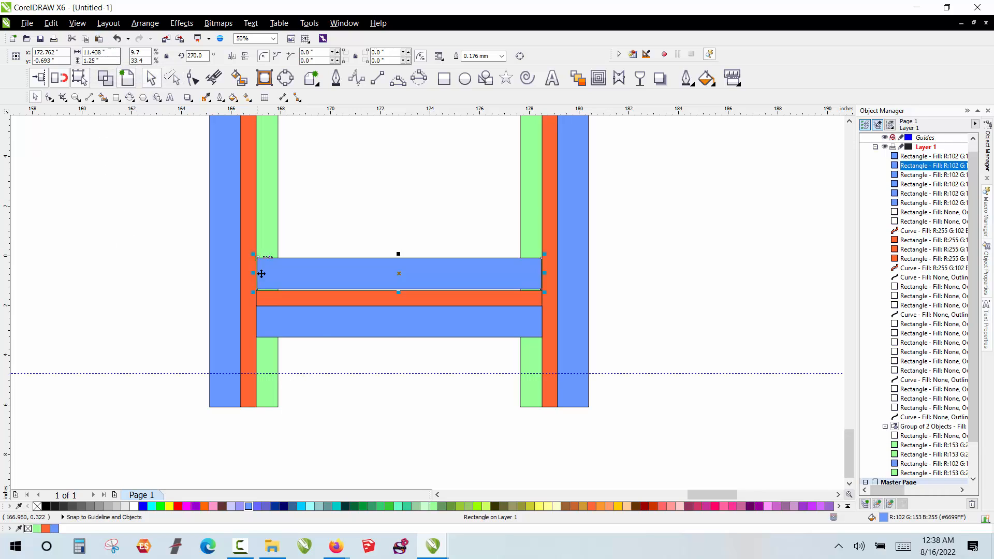
{"action": "left_click", "coordinate": [318, 324]}
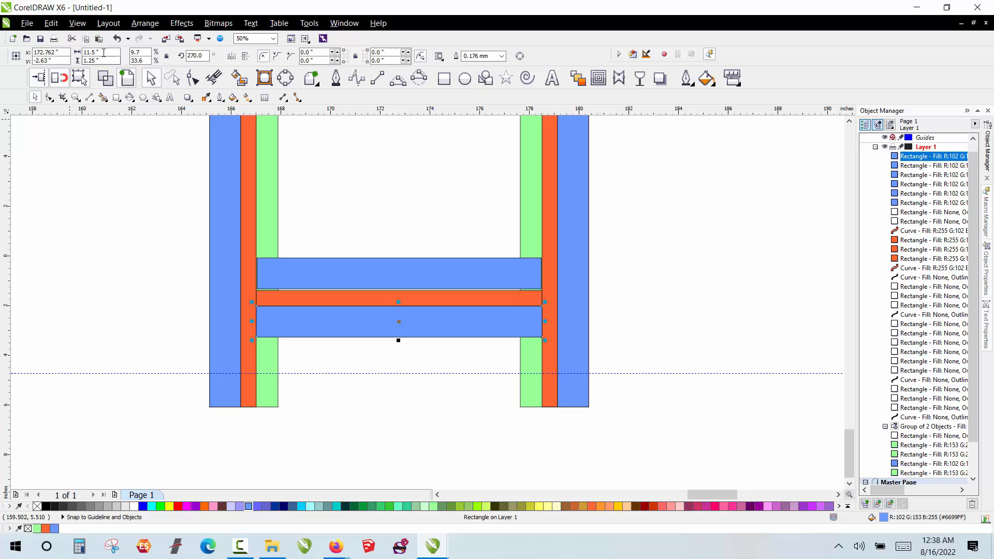
{"action": "left_click", "coordinate": [103, 53]}
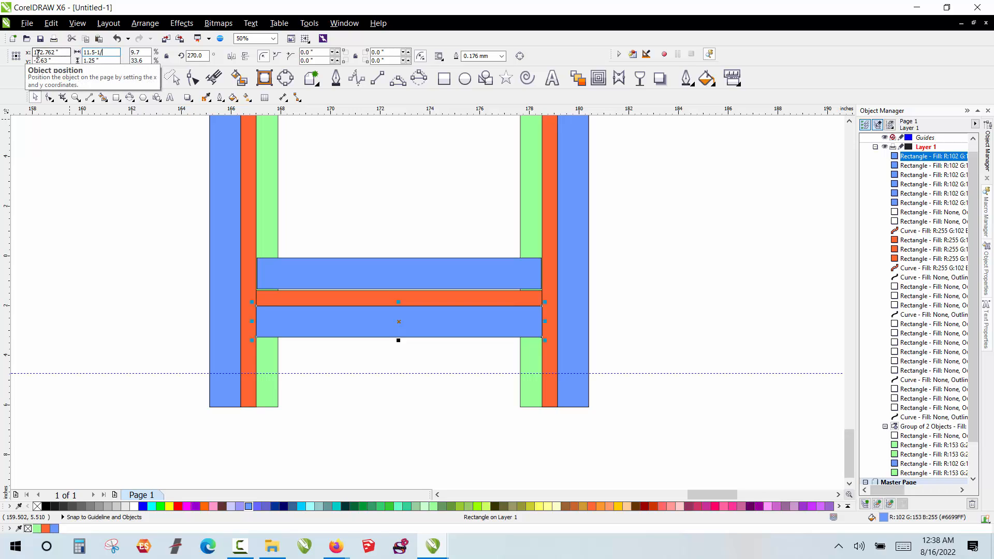
{"action": "key", "text": "Return"}
{"action": "left_click", "coordinate": [126, 197]}
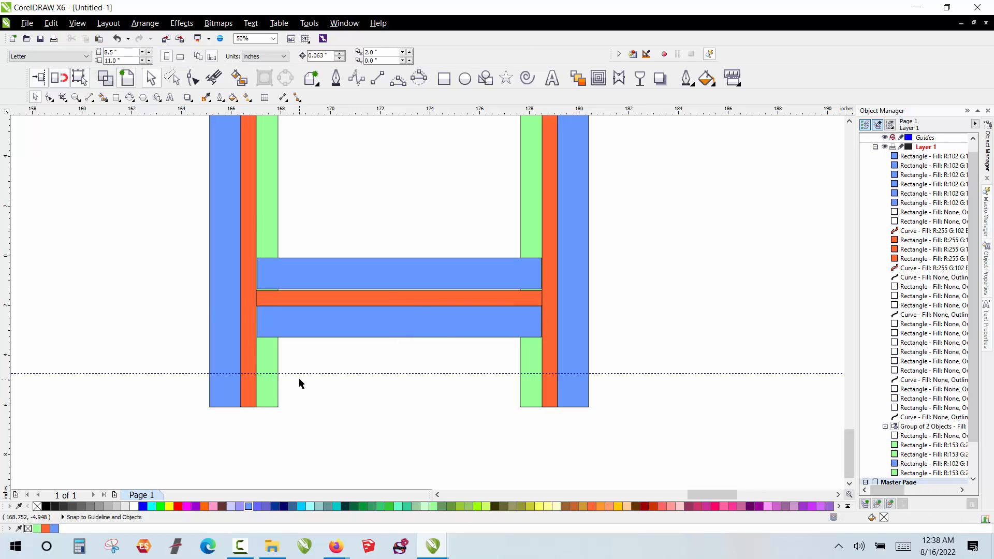
- Reduce the width of the blue strips above and below the second orange rail to 11.5 minus 1/16 inches
{"action": "scroll", "coordinate": [299, 383], "scroll_direction": "down", "scroll_amount": 1}
{"action": "scroll", "coordinate": [295, 171], "scroll_direction": "up", "scroll_amount": 1}
{"action": "left_click", "coordinate": [297, 184]}
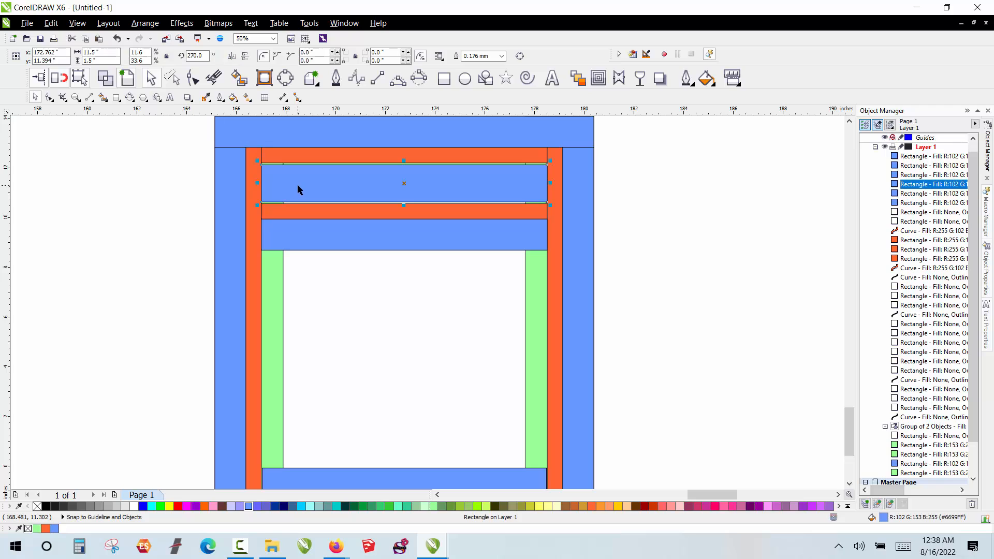
{"action": "left_click", "coordinate": [330, 234], "text": "shift"}
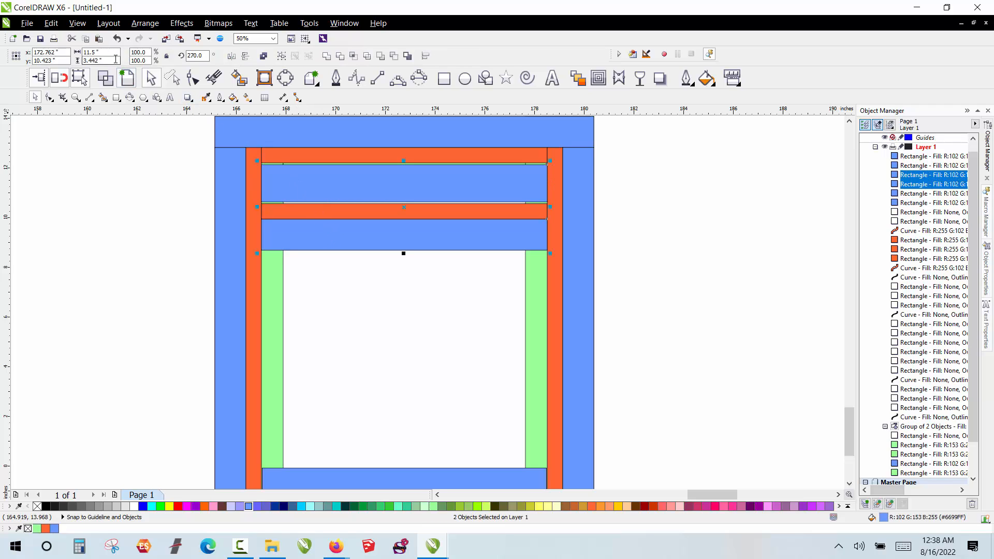
{"action": "left_click_drag", "start_coordinate": [105, 54], "coordinate": [61, 61]}
{"action": "type", "text": "11."}
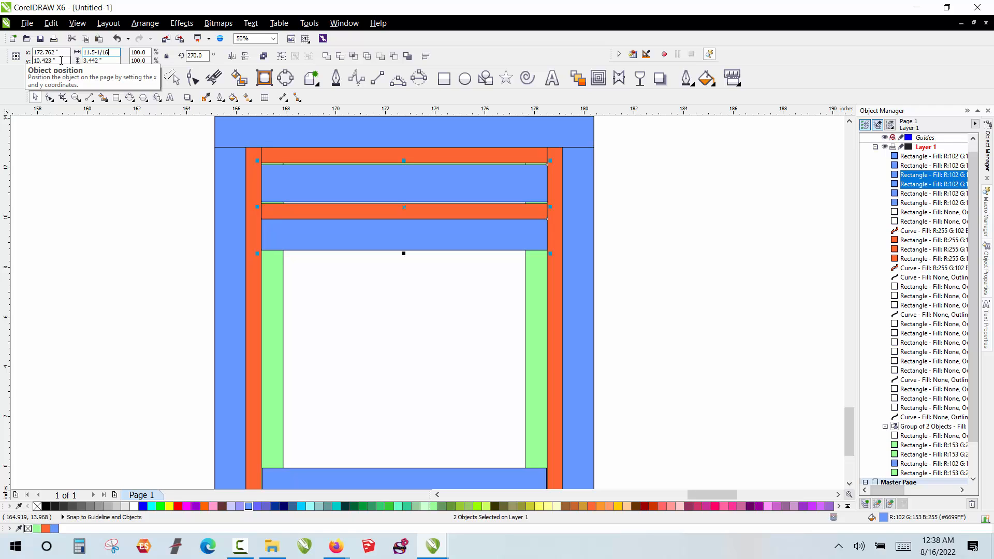
{"action": "type", "text": "5-1/16"}
{"action": "key", "text": "Return"}
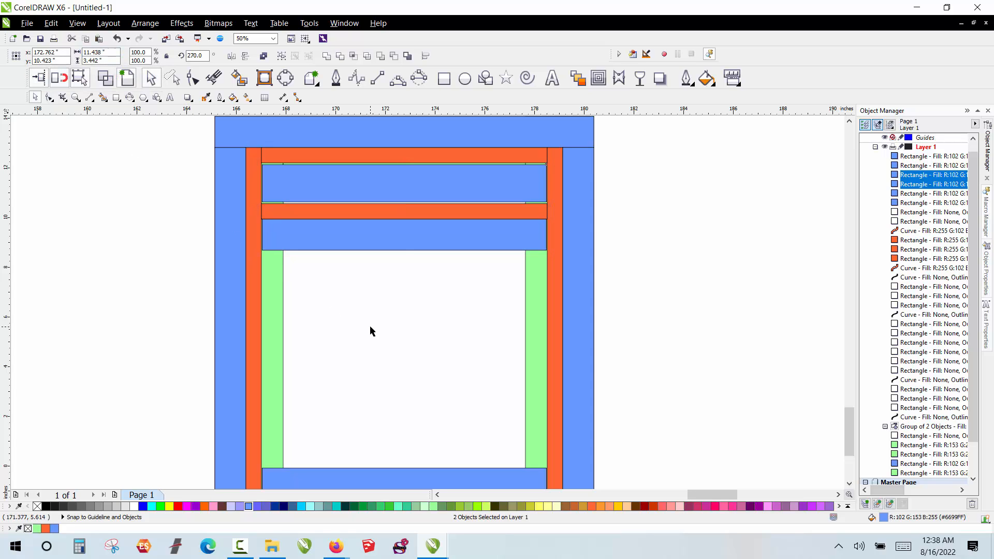
{"action": "left_click", "coordinate": [371, 326]}
- Copy all seven blue pieces of the end frame together into the empty area to its right
{"action": "scroll", "coordinate": [371, 282], "scroll_direction": "down", "scroll_amount": 1}
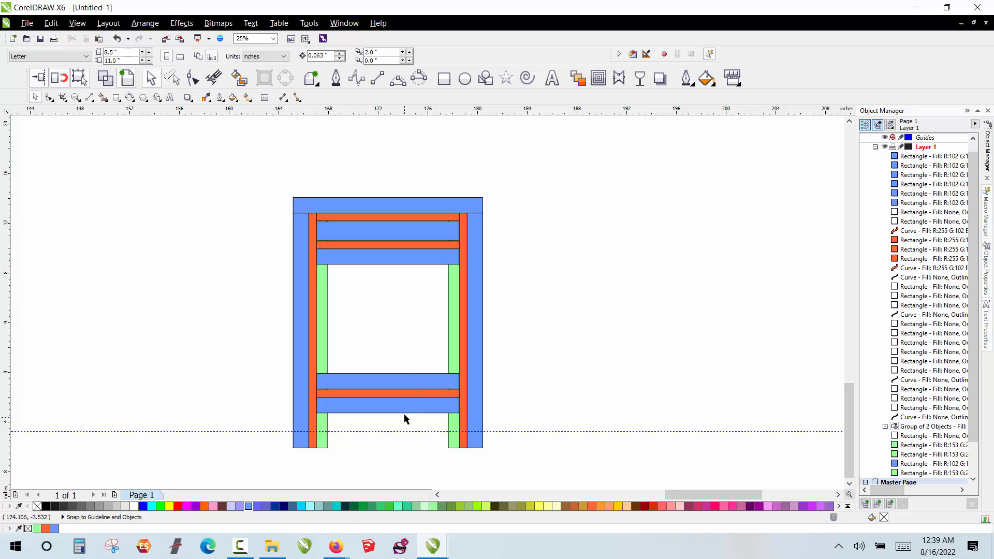
{"action": "scroll", "coordinate": [224, 180], "scroll_direction": "down", "scroll_amount": 1}
{"action": "left_click", "coordinate": [307, 288]}
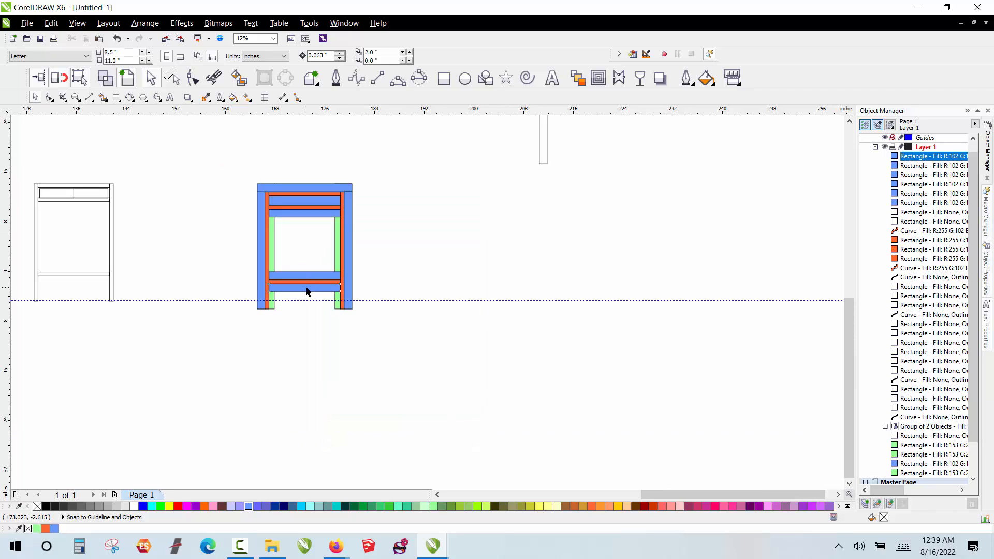
{"action": "left_click", "coordinate": [305, 276], "text": "shift"}
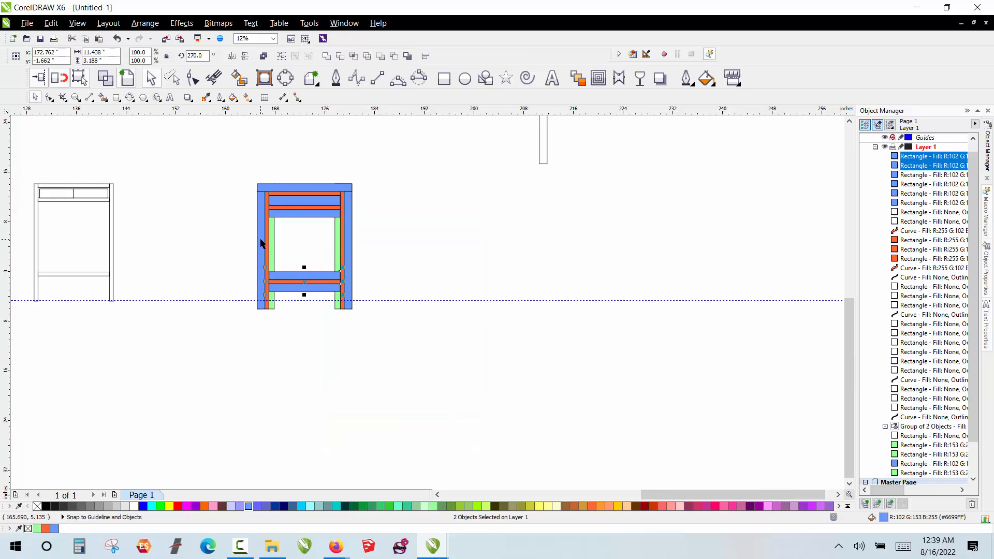
{"action": "left_click", "coordinate": [261, 243], "text": "shift"}
{"action": "left_click", "coordinate": [291, 213], "text": "shift"}
{"action": "left_click", "coordinate": [296, 200], "text": "shift"}
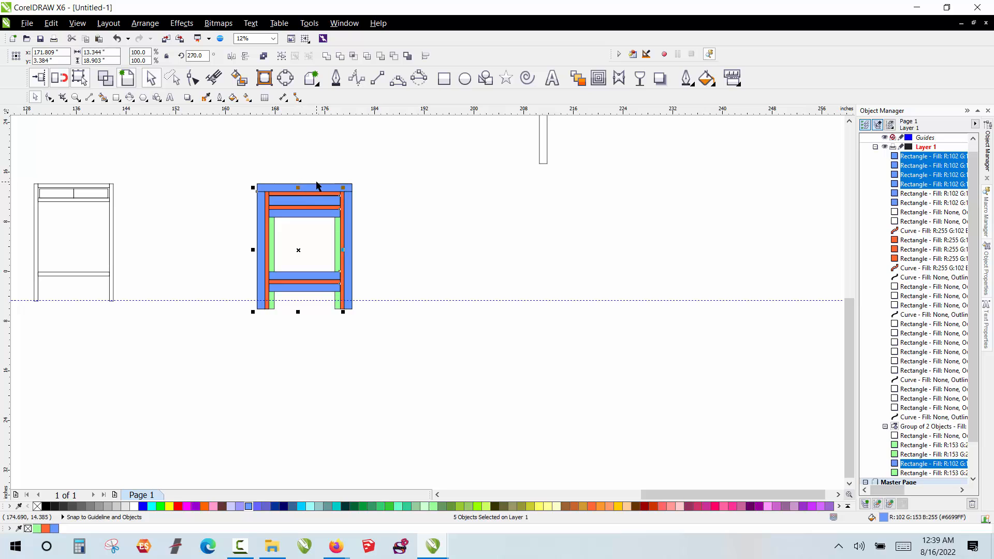
{"action": "left_click", "coordinate": [316, 190], "text": "shift"}
{"action": "left_click", "coordinate": [348, 215], "text": "shift"}
{"action": "left_click_drag", "start_coordinate": [348, 218], "coordinate": [743, 262]}
{"action": "left_click", "coordinate": [575, 285]}
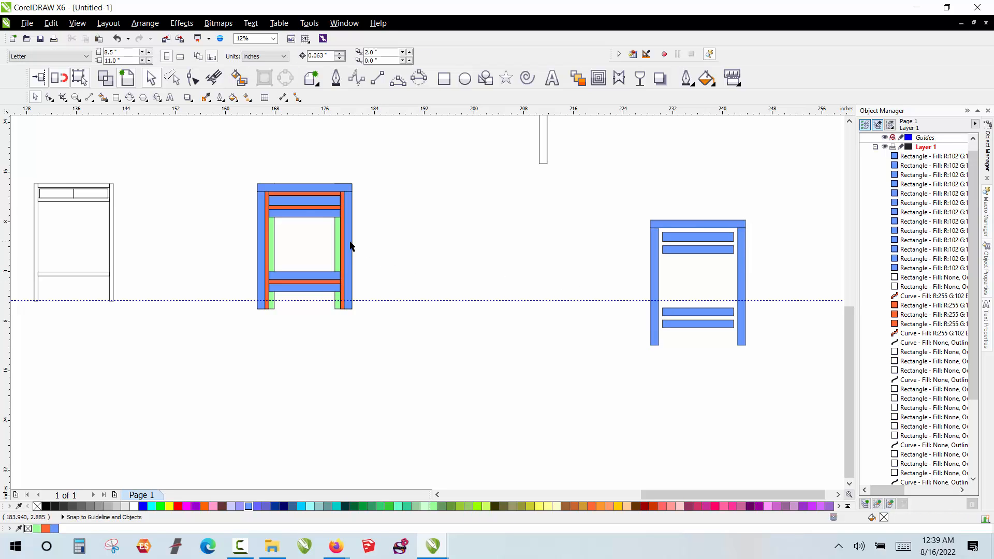
- Copy the left and right green uprights together into the empty space beside the end frame
{"action": "scroll", "coordinate": [303, 206], "scroll_direction": "up", "scroll_amount": 2}
{"action": "left_click", "coordinate": [368, 261]}
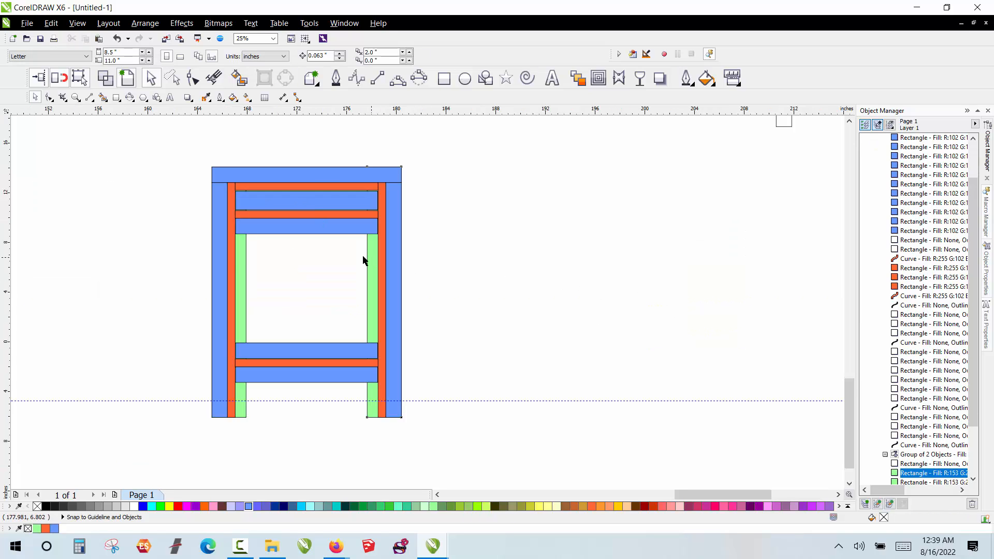
{"action": "left_click", "coordinate": [243, 254], "text": "shift"}
{"action": "left_click_drag", "start_coordinate": [243, 255], "coordinate": [525, 249]}
- Shorten the green top rail of the end frame to 9.75 inches, ending at the inner edge of the right green upright
{"action": "scroll", "coordinate": [345, 199], "scroll_direction": "up", "scroll_amount": 6}
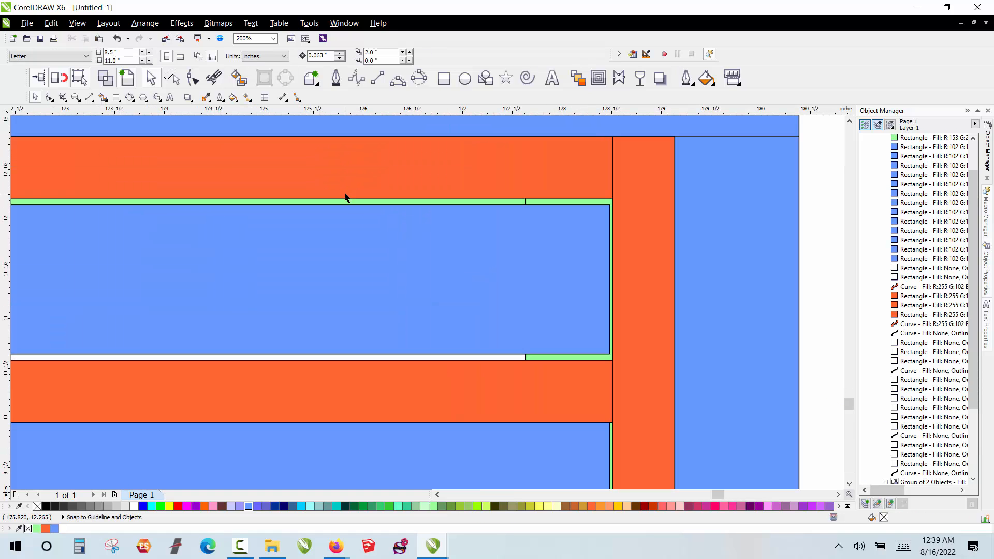
{"action": "left_click", "coordinate": [345, 202]}
{"action": "scroll", "coordinate": [345, 202], "scroll_direction": "down", "scroll_amount": 4}
{"action": "scroll", "coordinate": [308, 203], "scroll_direction": "down", "scroll_amount": 2}
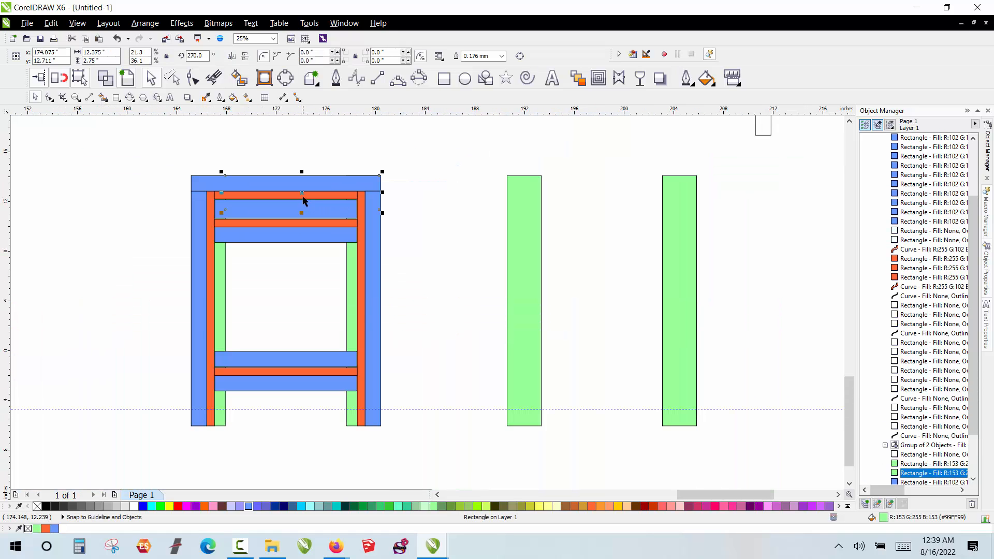
{"action": "scroll", "coordinate": [205, 196], "scroll_direction": "up", "scroll_amount": 4}
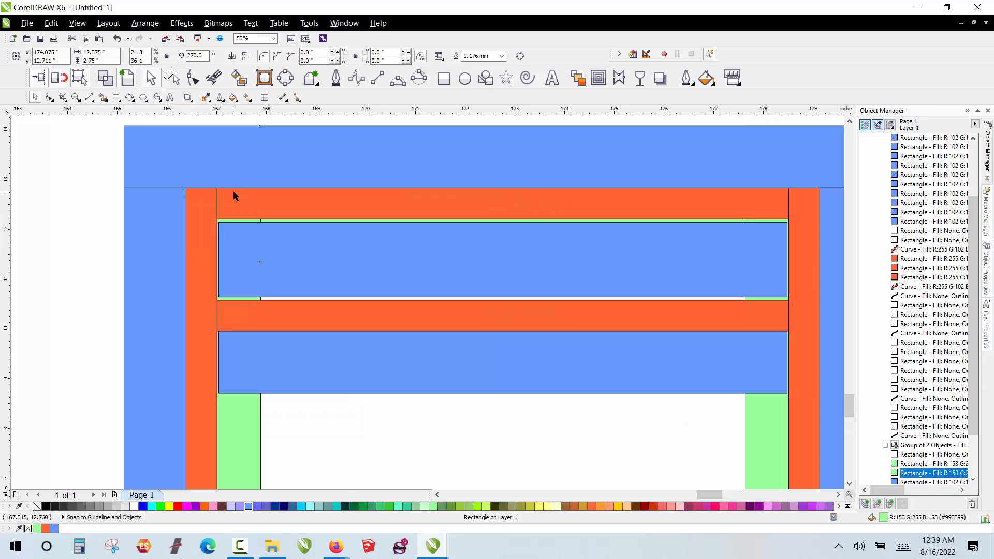
{"action": "scroll", "coordinate": [234, 191], "scroll_direction": "down", "scroll_amount": 2}
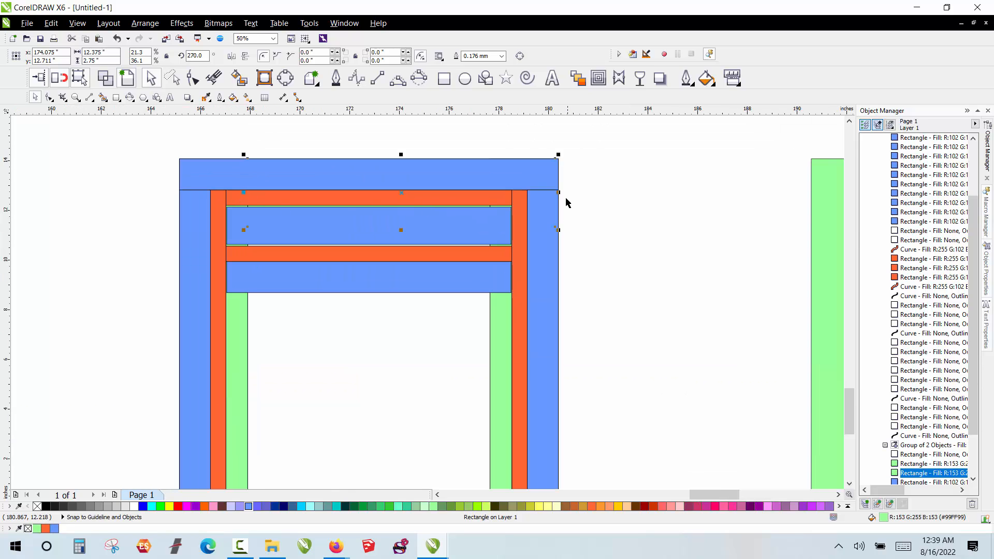
{"action": "left_click_drag", "start_coordinate": [559, 193], "coordinate": [492, 210]}
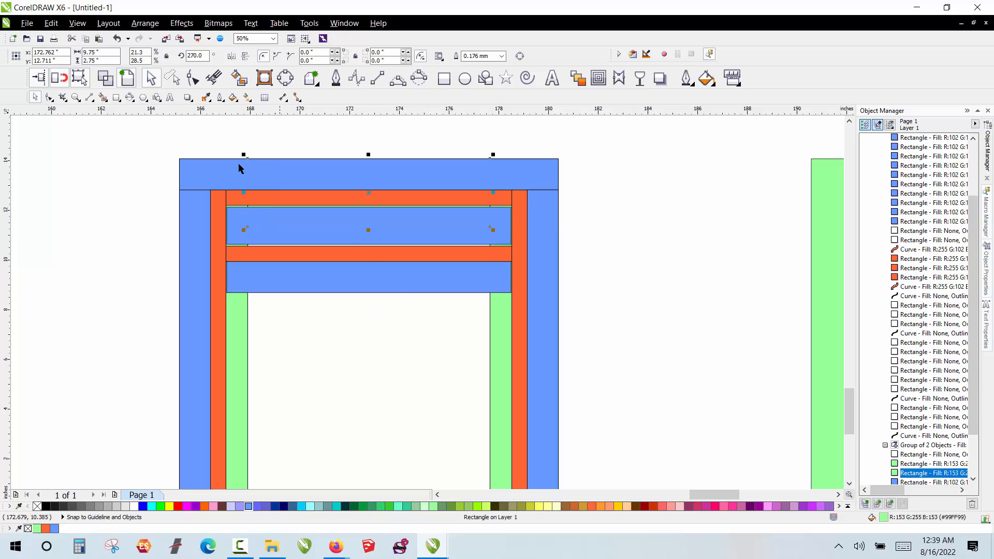
- Move the green top rail out of the end frame and fit it between the tops of the two copied green uprights
{"action": "scroll", "coordinate": [321, 165], "scroll_direction": "down", "scroll_amount": 1}
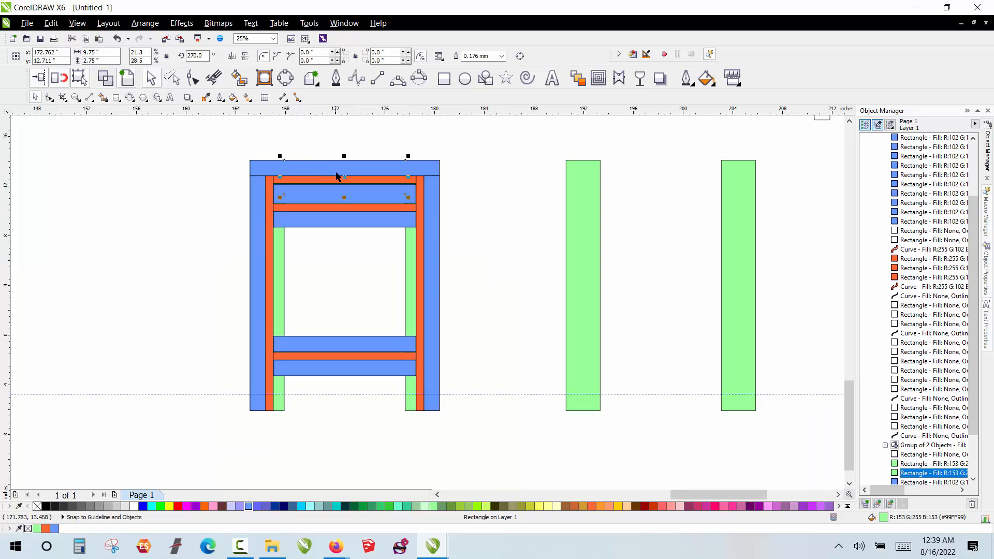
{"action": "left_click_drag", "start_coordinate": [343, 176], "coordinate": [343, 157]}
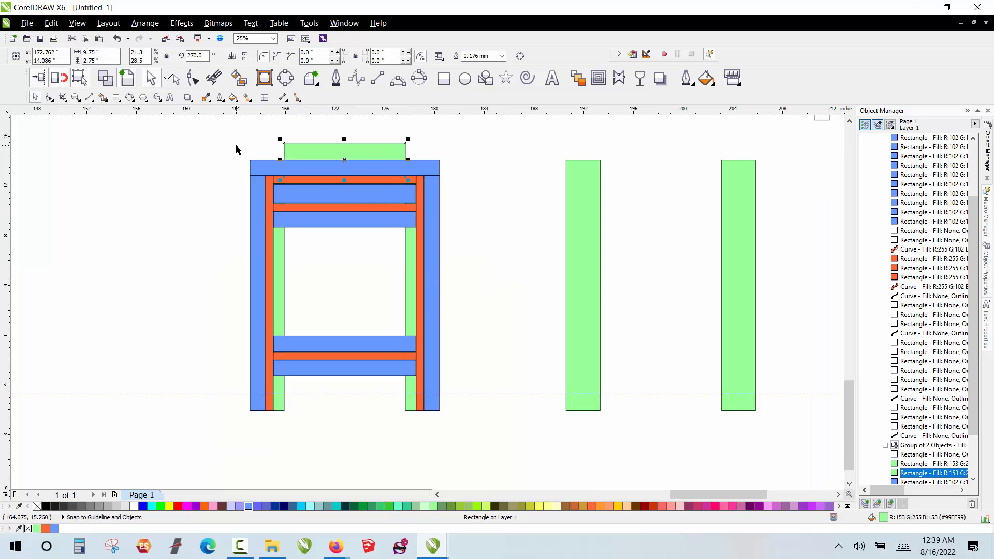
{"action": "left_click_drag", "start_coordinate": [283, 143], "coordinate": [599, 161]}
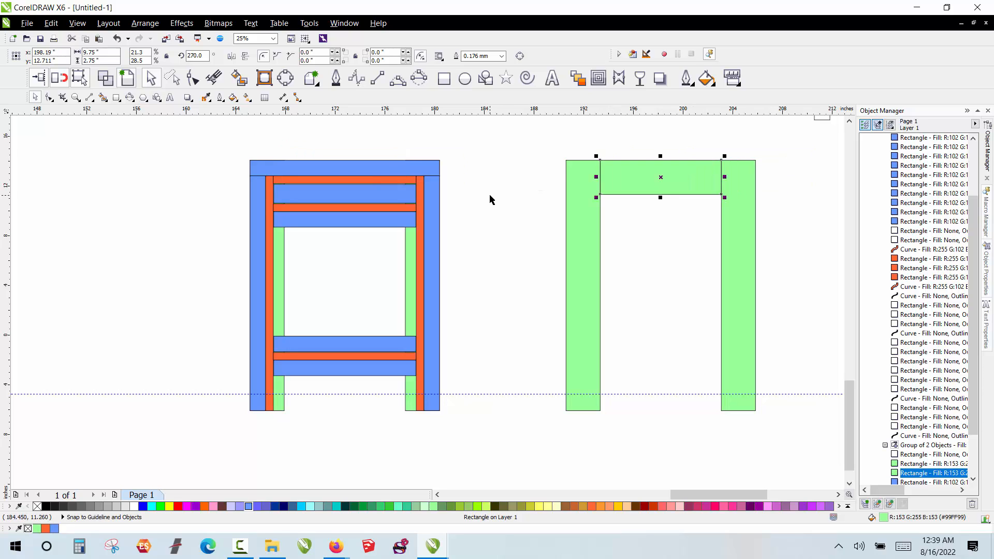
{"action": "left_click", "coordinate": [489, 193]}
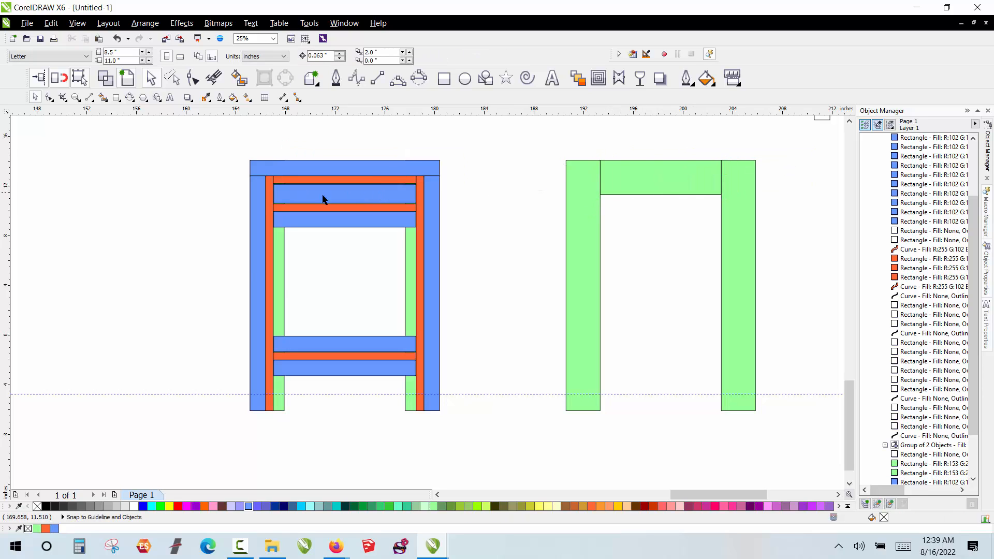
- Compare the copied green and blue pieces with the blank 5.5 by 70 inch board above them
{"action": "scroll", "coordinate": [429, 190], "scroll_direction": "down", "scroll_amount": 2}
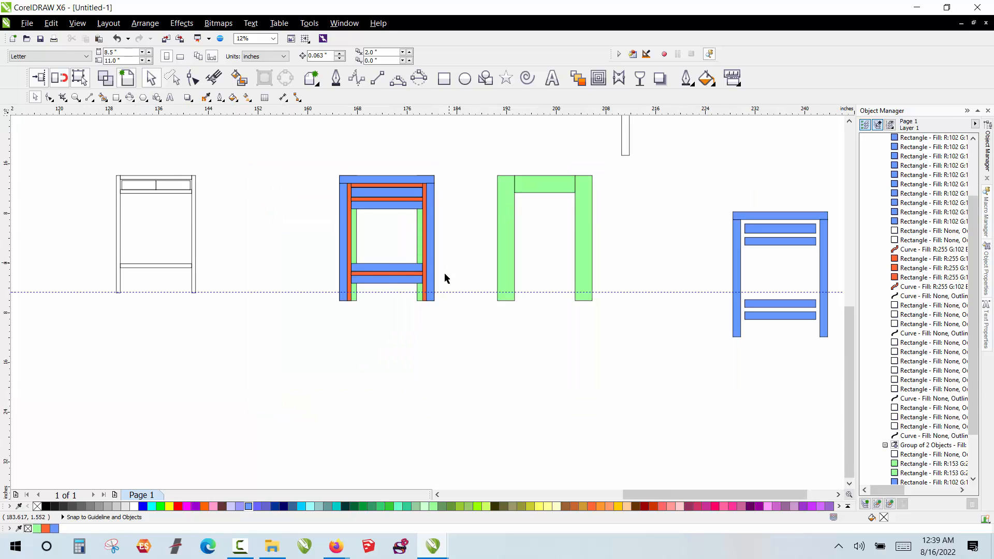
{"action": "scroll", "coordinate": [445, 278], "scroll_direction": "down", "scroll_amount": 2}
{"action": "scroll", "coordinate": [519, 227], "scroll_direction": "up", "scroll_amount": 2}
{"action": "scroll", "coordinate": [415, 303], "scroll_direction": "down", "scroll_amount": 2}
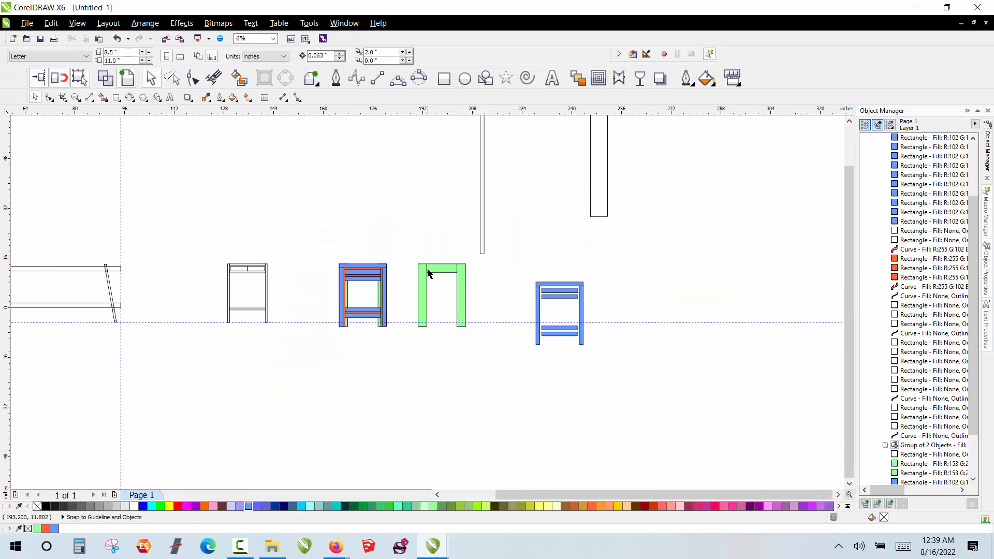
{"action": "left_click", "coordinate": [437, 268]}
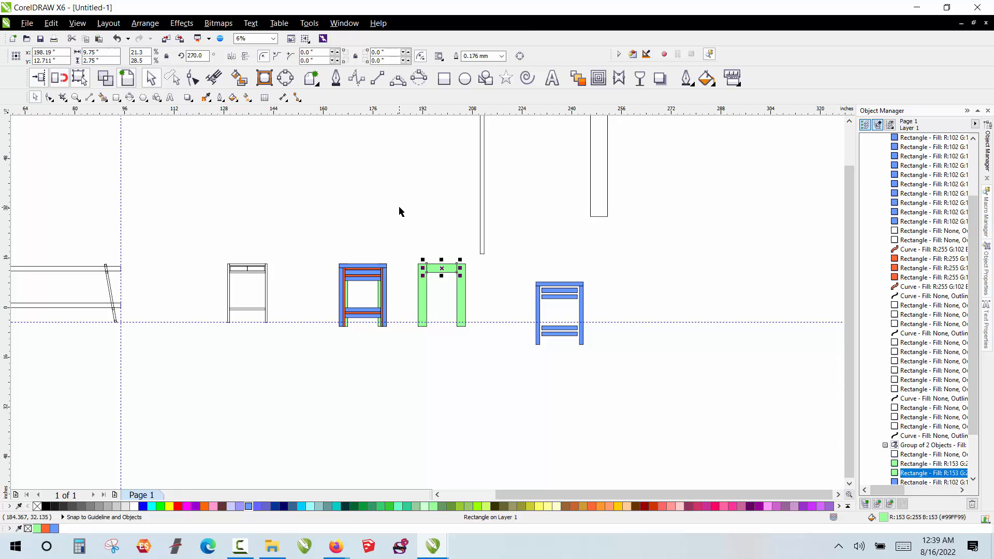
{"action": "left_click", "coordinate": [441, 288]}
{"action": "scroll", "coordinate": [456, 280], "scroll_direction": "down", "scroll_amount": 2}
{"action": "scroll", "coordinate": [468, 262], "scroll_direction": "up", "scroll_amount": 2}
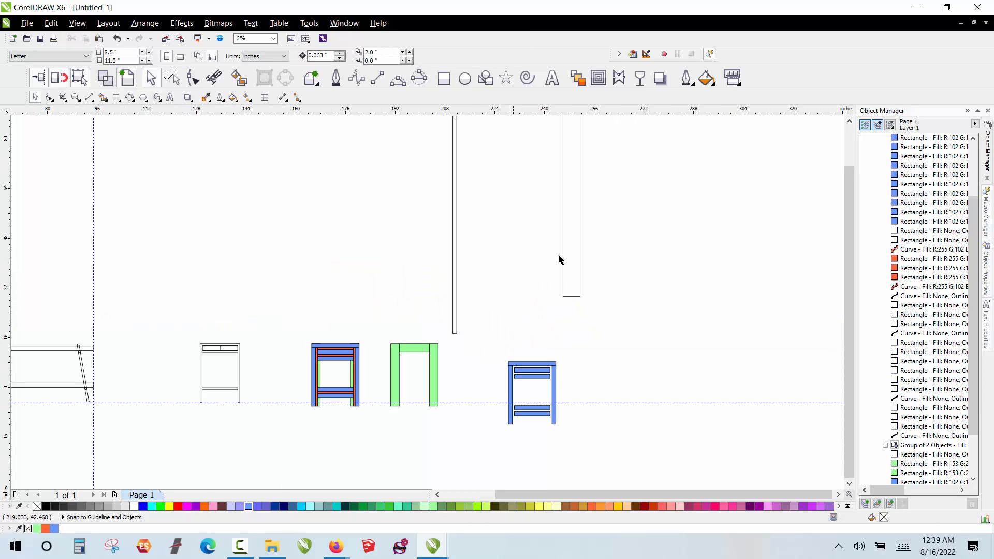
{"action": "left_click", "coordinate": [563, 259]}
{"action": "scroll", "coordinate": [455, 291], "scroll_direction": "down", "scroll_amount": 2}
{"action": "scroll", "coordinate": [508, 254], "scroll_direction": "up", "scroll_amount": 2}
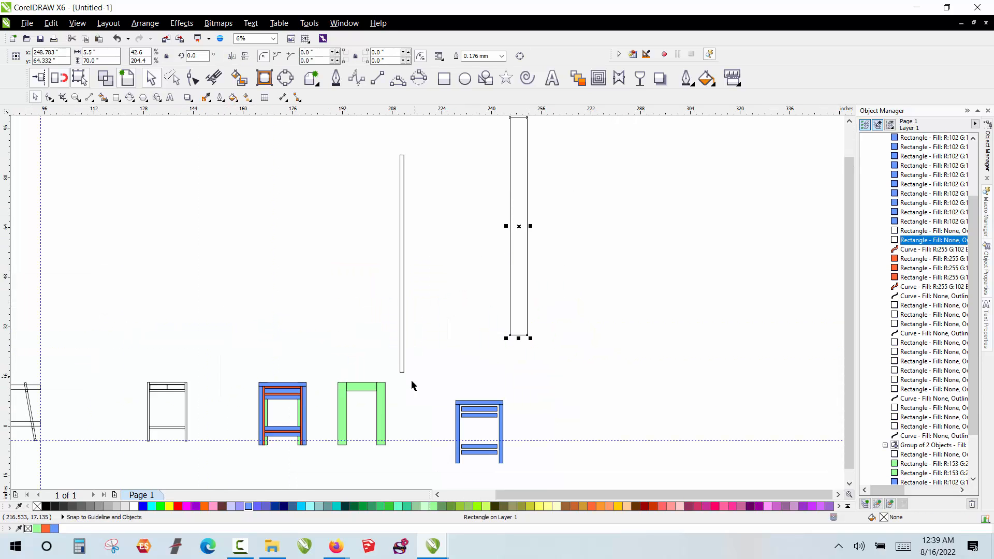
- Move the two copied green uprights onto the 5.5 by 70 inch board, stacked end to end along its left edge from the bottom
{"action": "left_click", "coordinate": [383, 406]}
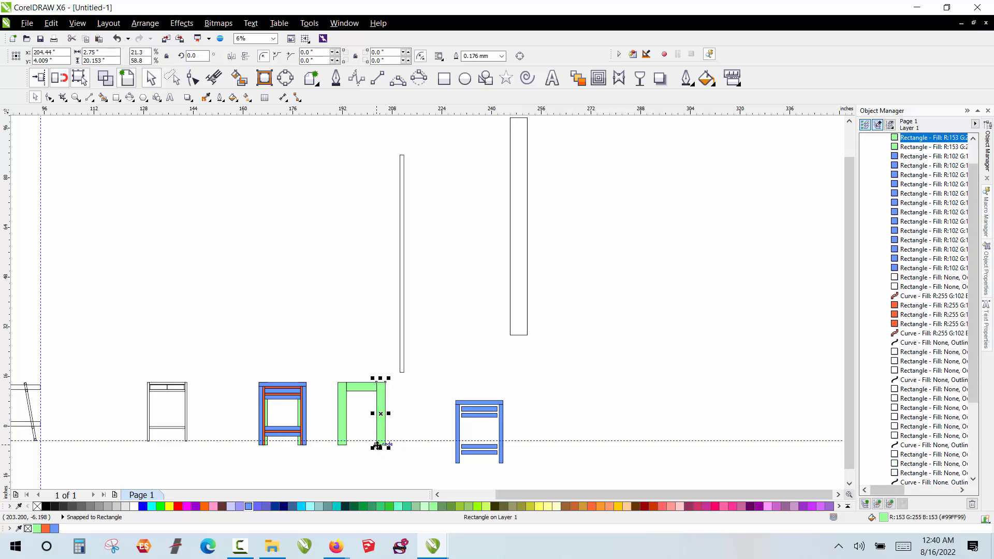
{"action": "left_click_drag", "start_coordinate": [378, 445], "coordinate": [511, 337]}
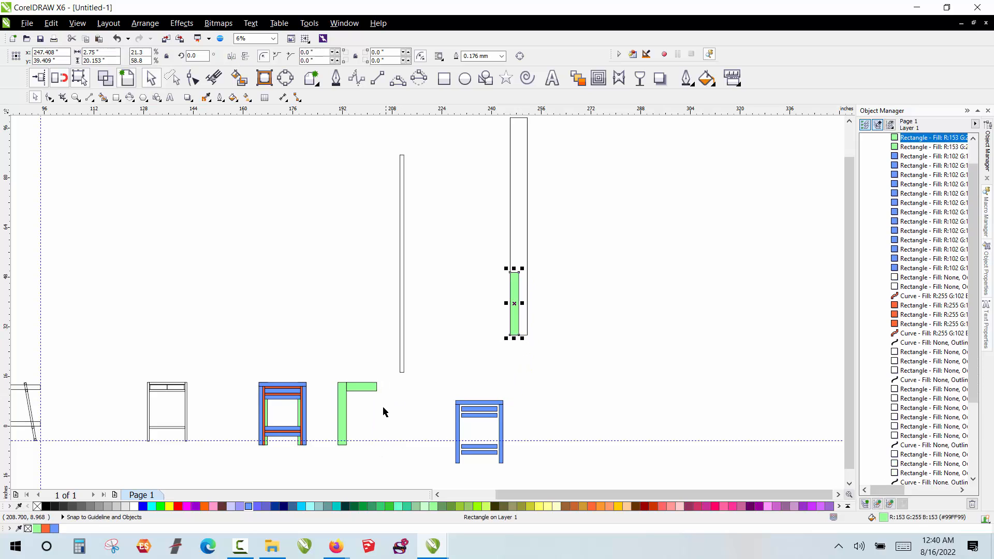
{"action": "left_click", "coordinate": [344, 422]}
{"action": "left_click_drag", "start_coordinate": [344, 441], "coordinate": [508, 271]}
- Rotate the copied green rail upright and stack it above the two green uprights on the board
{"action": "left_click", "coordinate": [356, 388]}
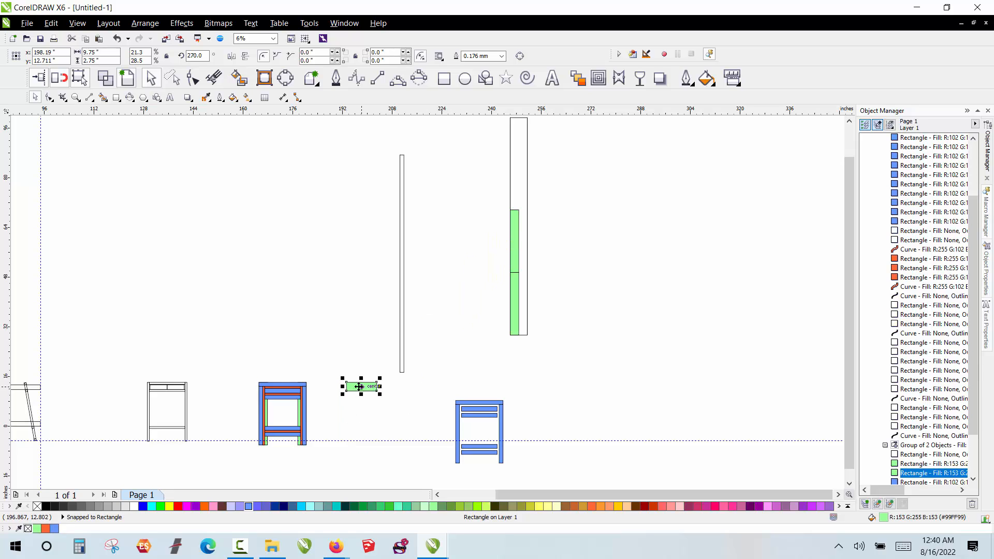
{"action": "left_click_drag", "start_coordinate": [359, 387], "coordinate": [509, 213]}
{"action": "left_click", "coordinate": [460, 215]}
{"action": "left_click", "coordinate": [496, 222]}
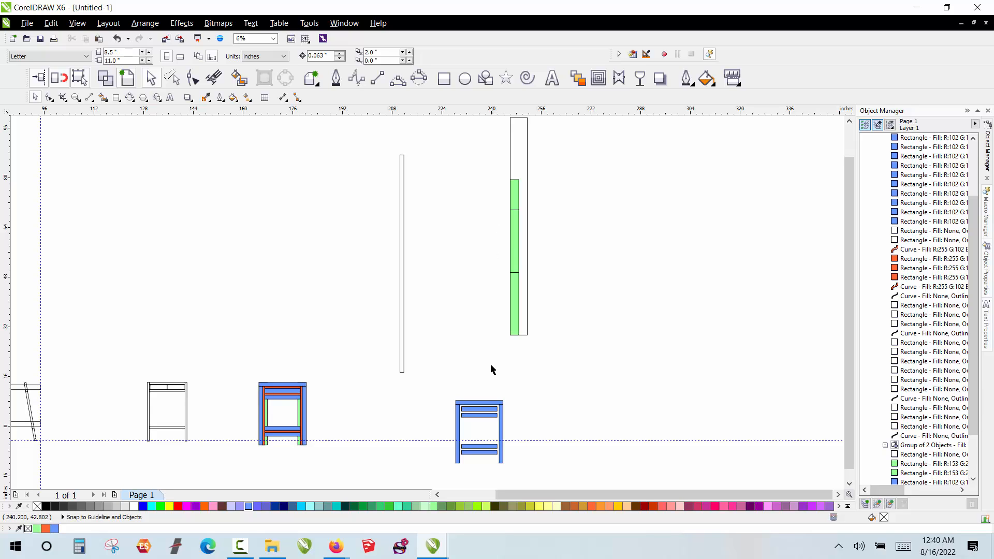
- Move the copied right blue upright onto the board, against the lower green upright and flush with the board's bottom
{"action": "left_click", "coordinate": [472, 403]}
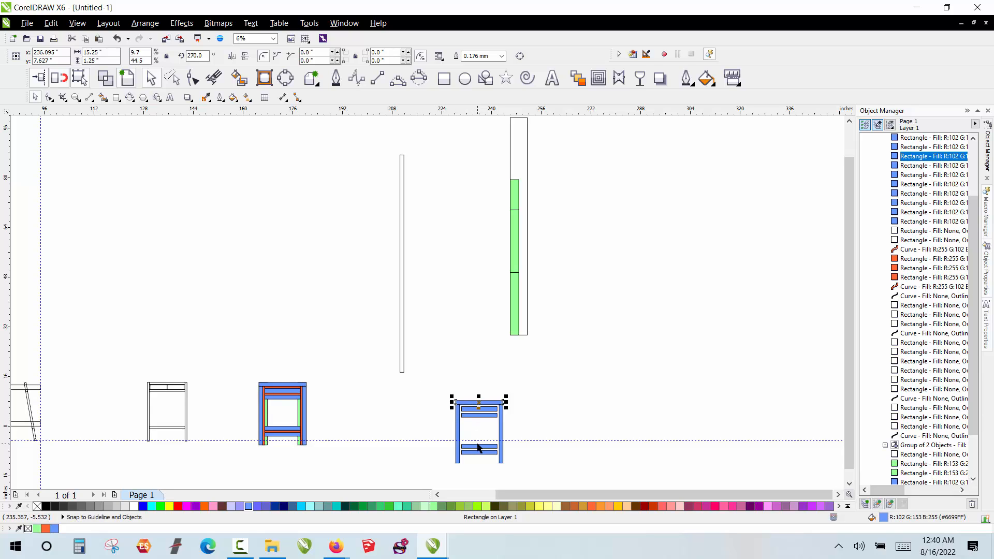
{"action": "left_click", "coordinate": [456, 425]}
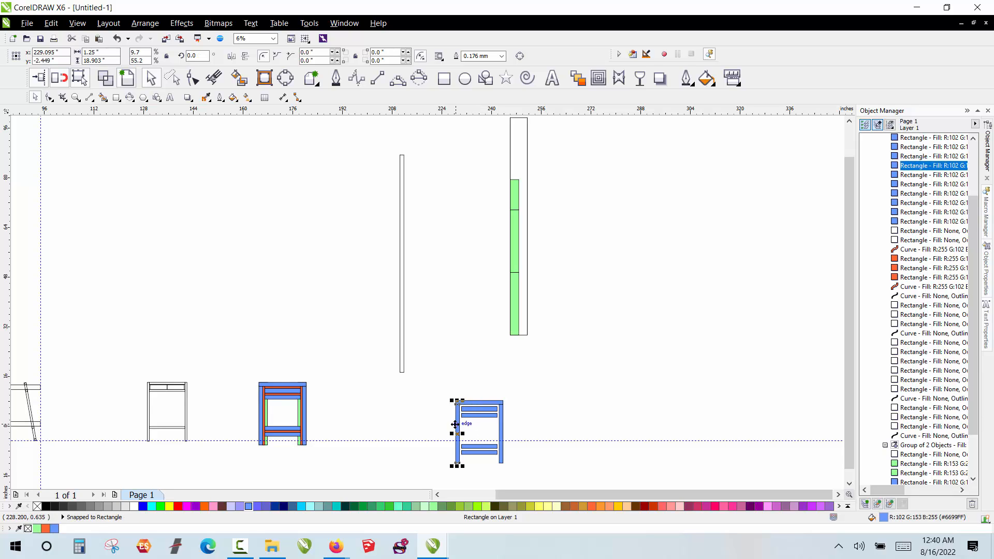
{"action": "left_click", "coordinate": [501, 426]}
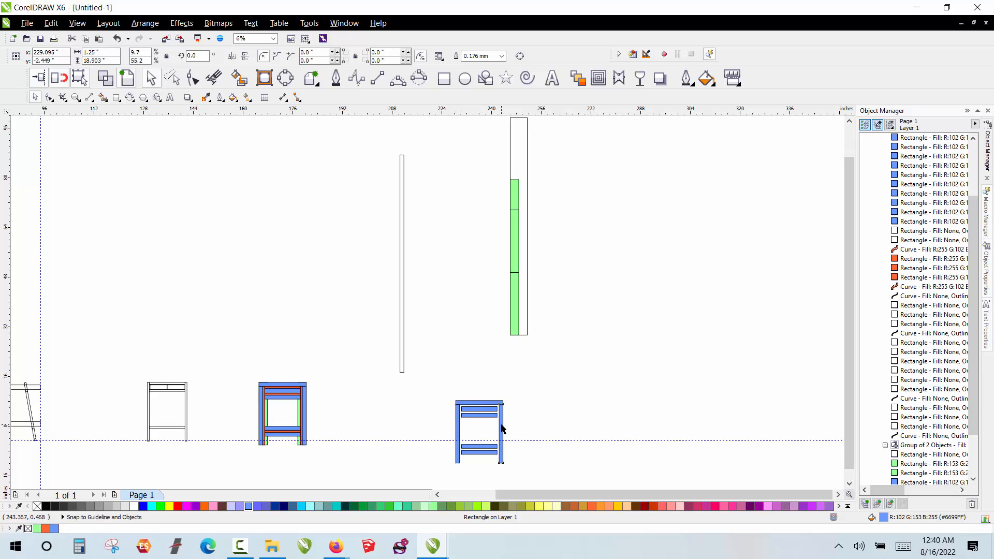
{"action": "left_click", "coordinate": [536, 414]}
{"action": "left_click", "coordinate": [501, 434]}
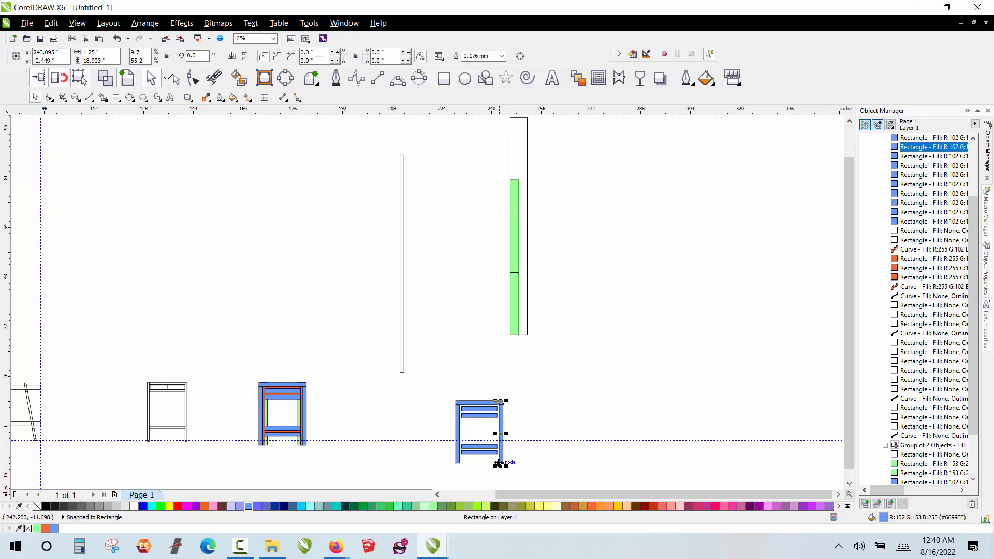
{"action": "left_click_drag", "start_coordinate": [499, 463], "coordinate": [518, 335]}
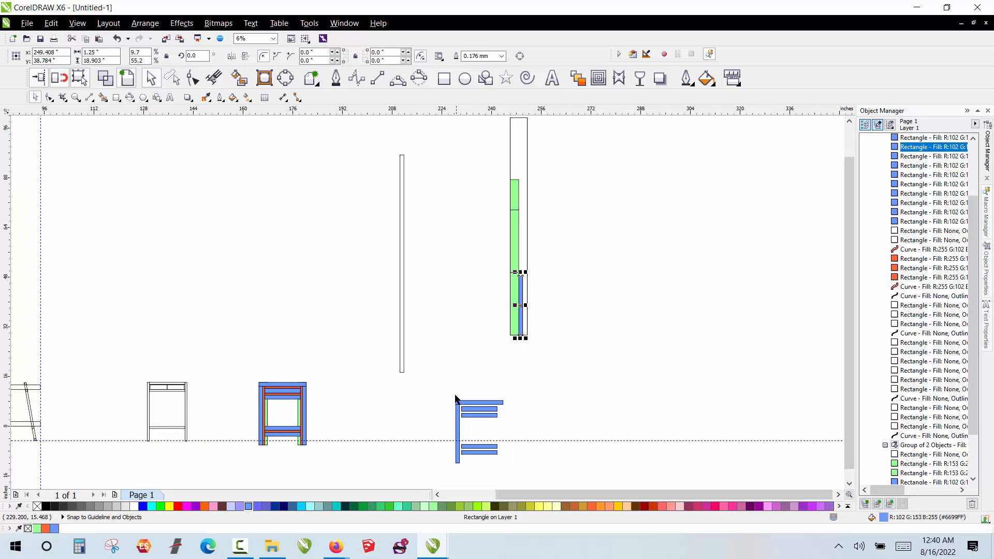
- Place the remaining copied blue upright on the board directly beside the first blue one, flush with the bottom
{"action": "left_click_drag", "start_coordinate": [457, 409], "coordinate": [555, 285]}
{"action": "scroll", "coordinate": [548, 296], "scroll_direction": "up", "scroll_amount": 1}
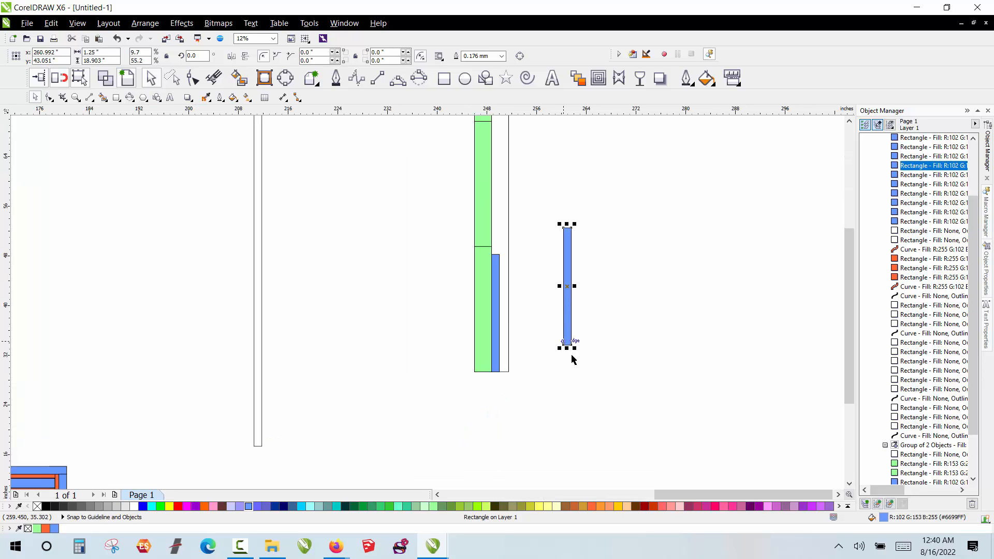
{"action": "left_click_drag", "start_coordinate": [523, 361], "coordinate": [502, 366]}
{"action": "scroll", "coordinate": [432, 287], "scroll_direction": "down", "scroll_amount": 1}
- Check the sizes of the copied blue rails that are still off the board
{"action": "left_click", "coordinate": [399, 306]}
{"action": "left_click", "coordinate": [419, 397]}
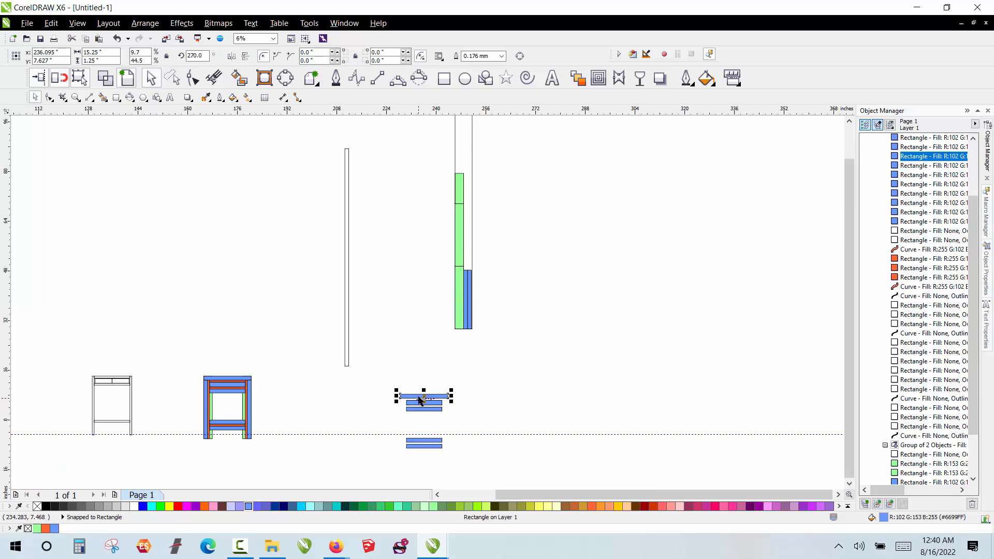
{"action": "left_click", "coordinate": [412, 407]}
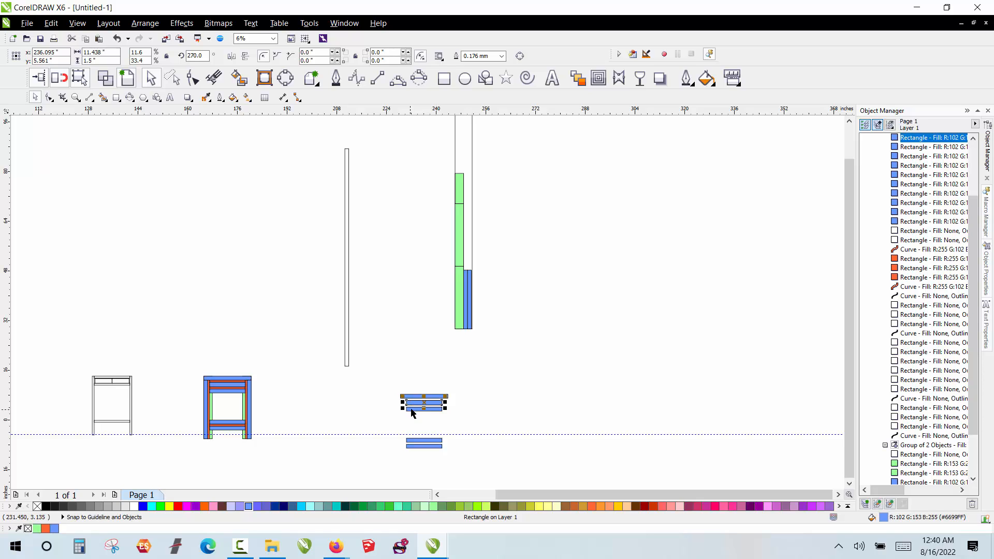
{"action": "left_click", "coordinate": [390, 415]}
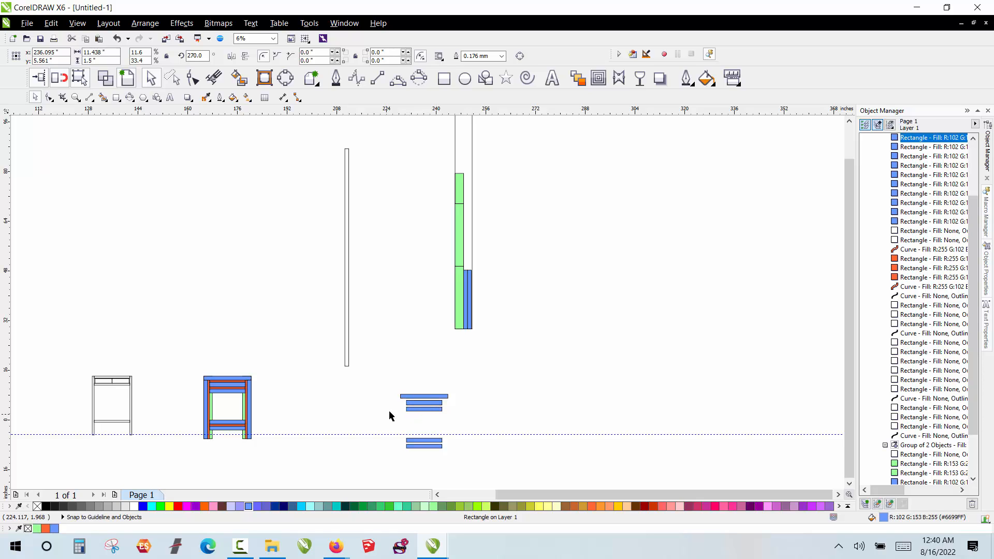
{"action": "left_click", "coordinate": [422, 410]}
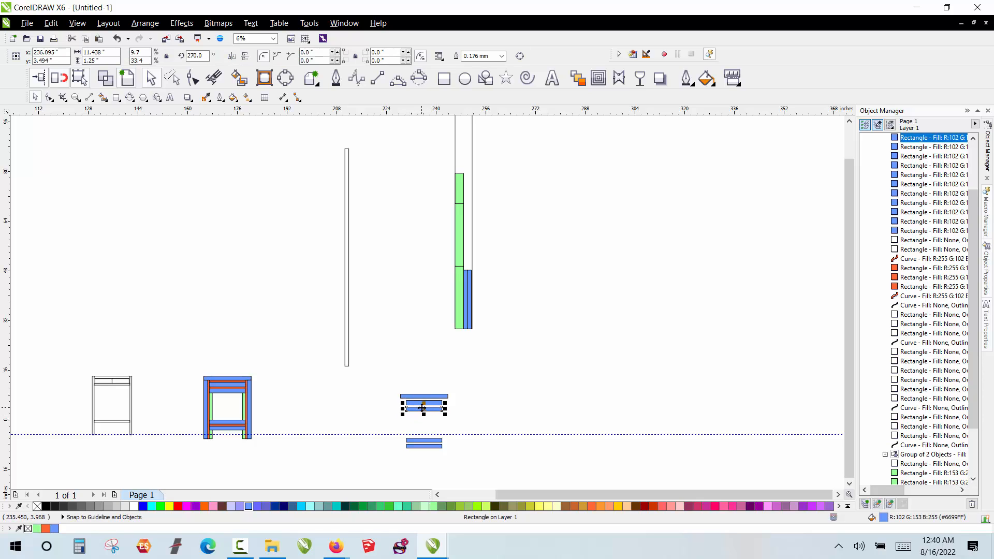
{"action": "left_click", "coordinate": [416, 440]}
{"action": "left_click", "coordinate": [417, 446]}
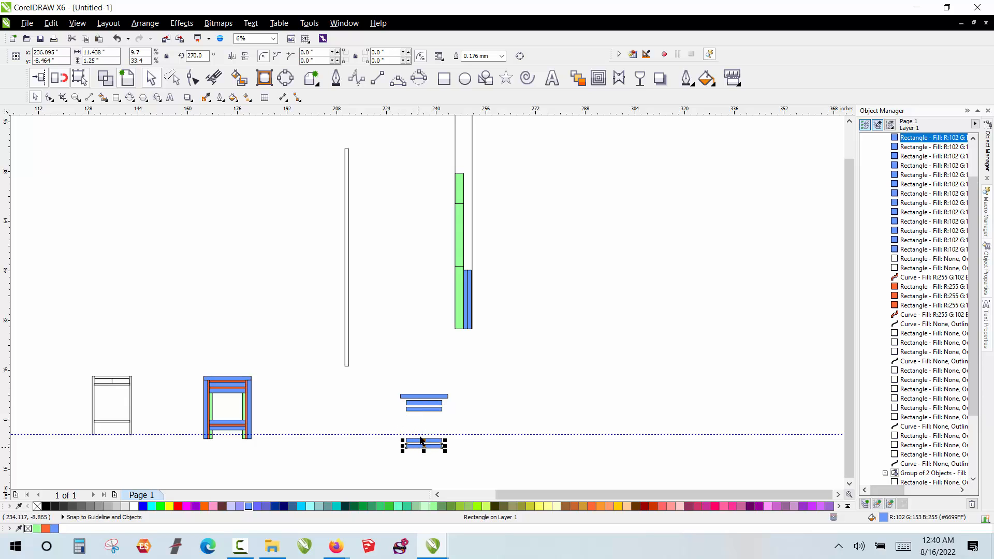
{"action": "left_click", "coordinate": [390, 379]}
- Rotate the copied 15.25 inch blue top rail upright and stack it above the blue upright next to the green column
{"action": "left_click_drag", "start_coordinate": [436, 401], "coordinate": [369, 294]}
{"action": "left_click", "coordinate": [570, 223]}
{"action": "left_click", "coordinate": [551, 264]}
{"action": "left_click", "coordinate": [559, 246]}
{"action": "scroll", "coordinate": [559, 247], "scroll_direction": "up", "scroll_amount": 1}
{"action": "scroll", "coordinate": [451, 214], "scroll_direction": "down", "scroll_amount": 2}
{"action": "scroll", "coordinate": [418, 290], "scroll_direction": "up", "scroll_amount": 1}
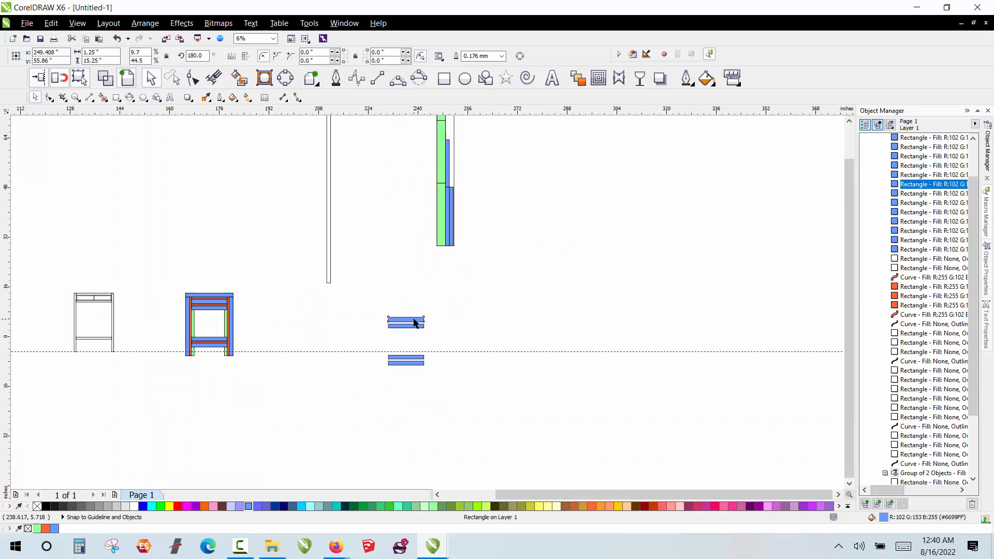
- Rotate the lowest copied blue rail upright and stack it above the outer blue upright on the board
{"action": "left_click", "coordinate": [417, 324]}
{"action": "left_click", "coordinate": [414, 328]}
{"action": "left_click", "coordinate": [411, 322]}
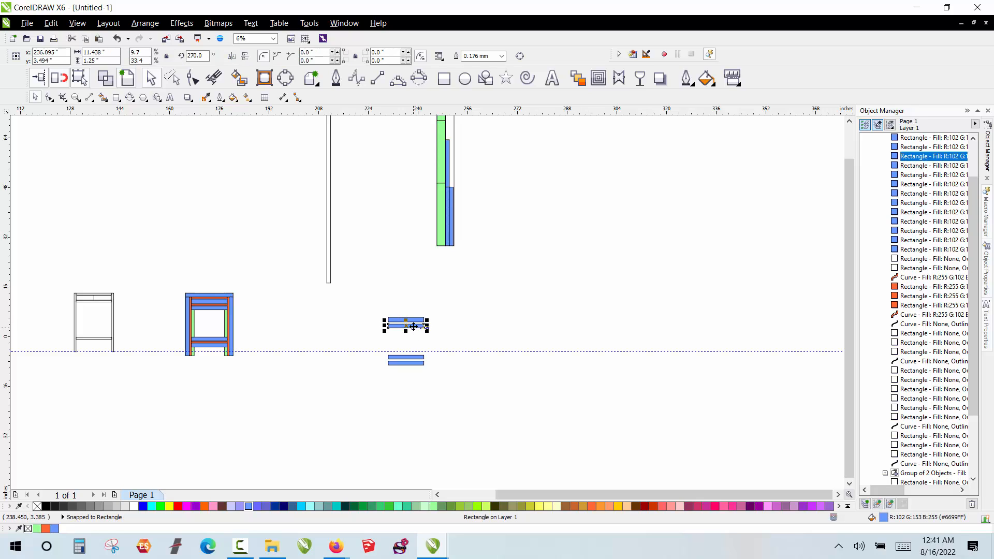
{"action": "left_click", "coordinate": [411, 362]}
{"action": "left_click", "coordinate": [407, 365]}
{"action": "left_click_drag", "start_coordinate": [406, 364], "coordinate": [426, 207]}
{"action": "scroll", "coordinate": [482, 165], "scroll_direction": "up", "scroll_amount": 1}
{"action": "left_click", "coordinate": [487, 161]}
{"action": "left_click", "coordinate": [486, 222]}
{"action": "scroll", "coordinate": [402, 295], "scroll_direction": "down", "scroll_amount": 2}
{"action": "scroll", "coordinate": [414, 249], "scroll_direction": "up", "scroll_amount": 2}
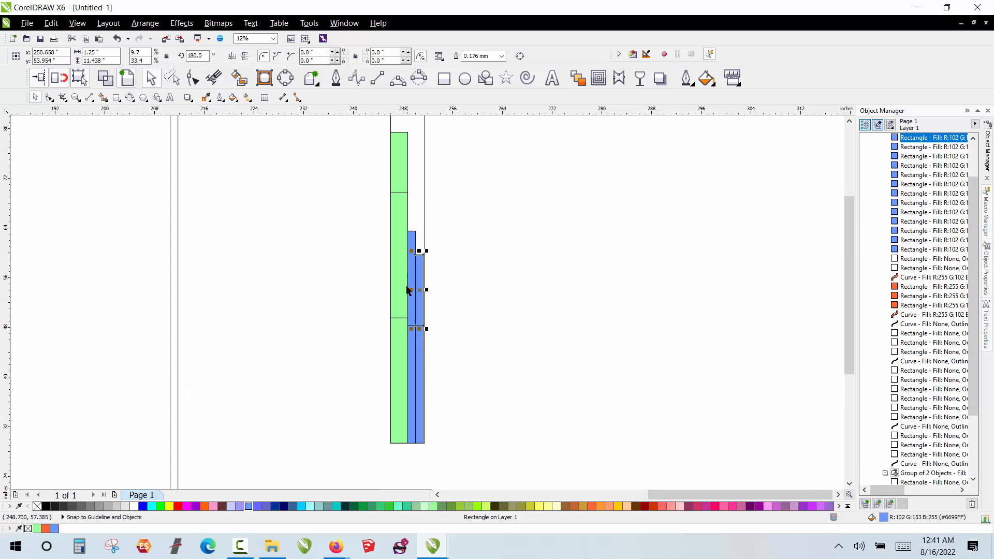
- Stack two duplicates of the 11.438 inch blue rail end to end above it in the board's outer blue column
{"action": "left_click_drag", "start_coordinate": [416, 324], "coordinate": [416, 323]}
{"action": "left_click_drag", "start_coordinate": [425, 244], "coordinate": [414, 184]}
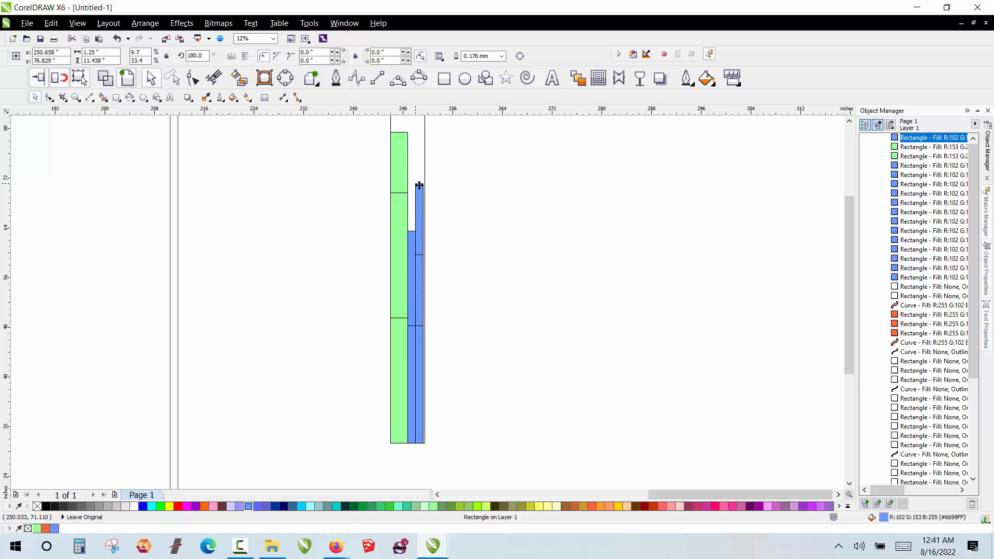
{"action": "left_click", "coordinate": [461, 242]}
{"action": "scroll", "coordinate": [438, 247], "scroll_direction": "down", "scroll_amount": 1}
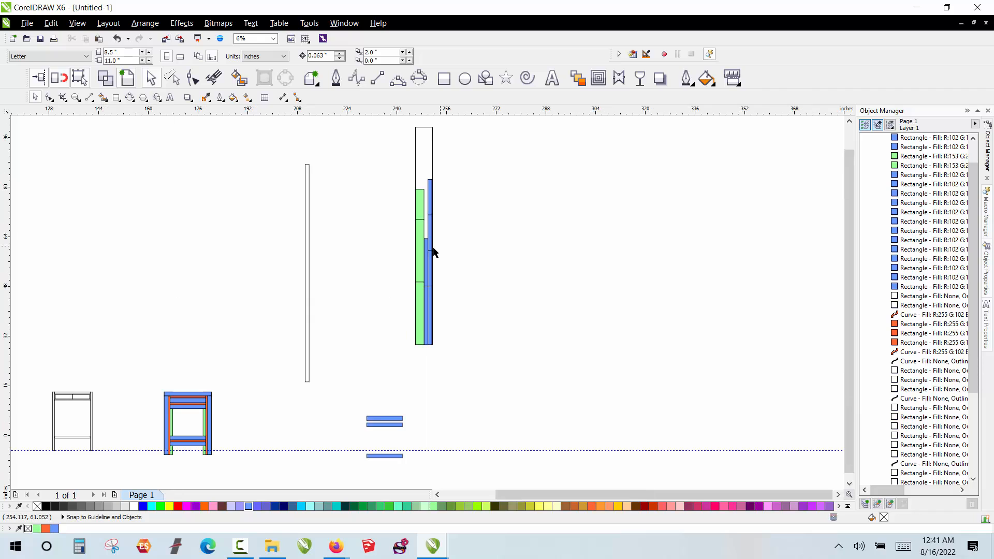
- Rotate one of the remaining 11.438 inch blue rails upright and stack it above the green column on the board
{"action": "left_click", "coordinate": [383, 419]}
{"action": "left_click_drag", "start_coordinate": [384, 418], "coordinate": [355, 213]}
{"action": "left_click", "coordinate": [355, 183]}
{"action": "scroll", "coordinate": [344, 220], "scroll_direction": "up", "scroll_amount": 1}
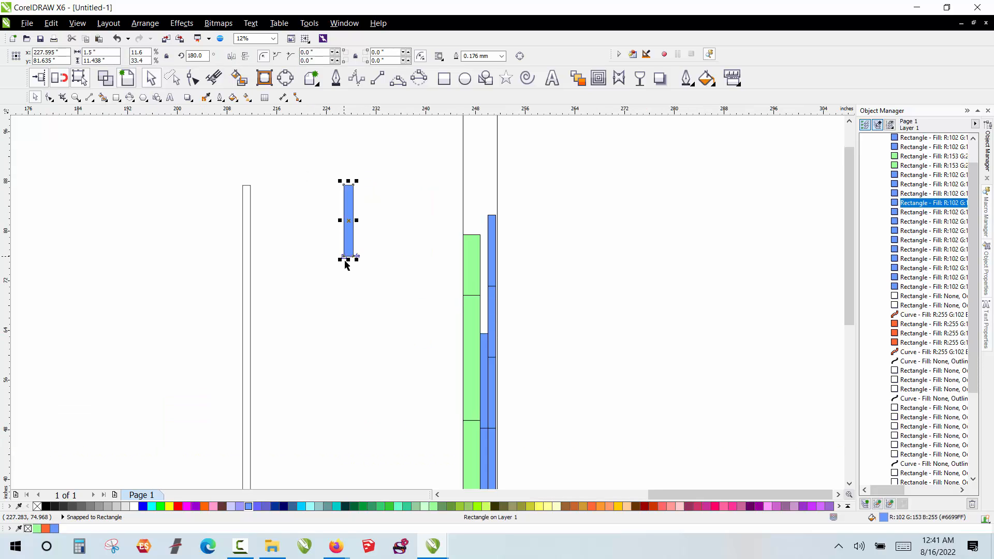
{"action": "left_click_drag", "start_coordinate": [345, 257], "coordinate": [461, 233]}
{"action": "left_click", "coordinate": [437, 255]}
- Delete the leftover blue rail copies below the board and the narrow empty strip beside it
{"action": "scroll", "coordinate": [437, 255], "scroll_direction": "down", "scroll_amount": 1}
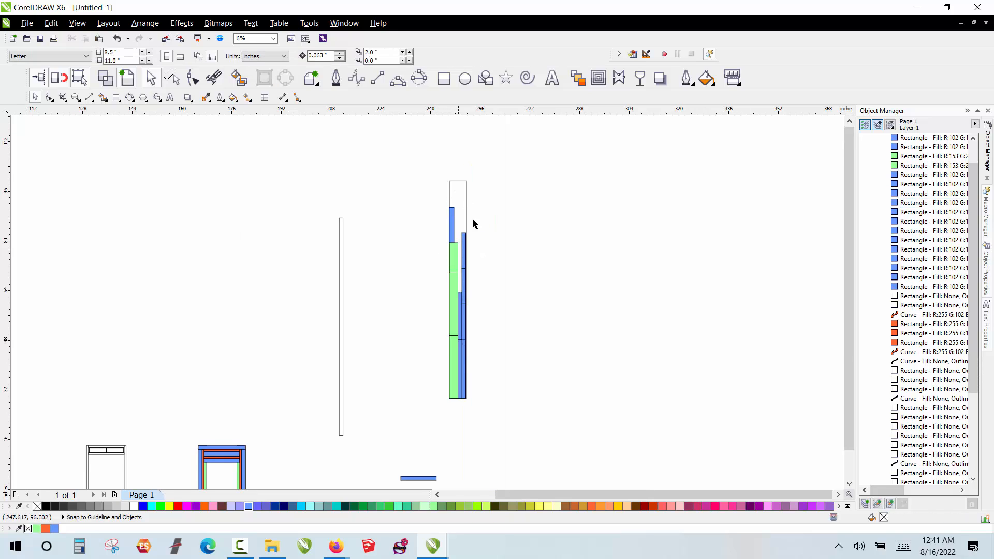
{"action": "scroll", "coordinate": [372, 242], "scroll_direction": "down", "scroll_amount": 1}
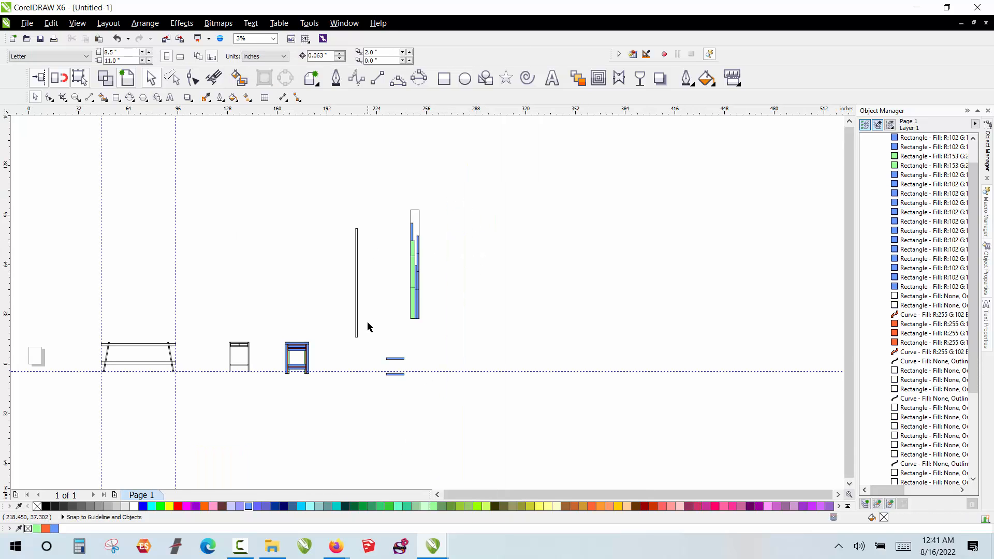
{"action": "scroll", "coordinate": [369, 327], "scroll_direction": "up", "scroll_amount": 1}
{"action": "left_click_drag", "start_coordinate": [388, 371], "coordinate": [462, 441]}
{"action": "key", "text": "Delete"}
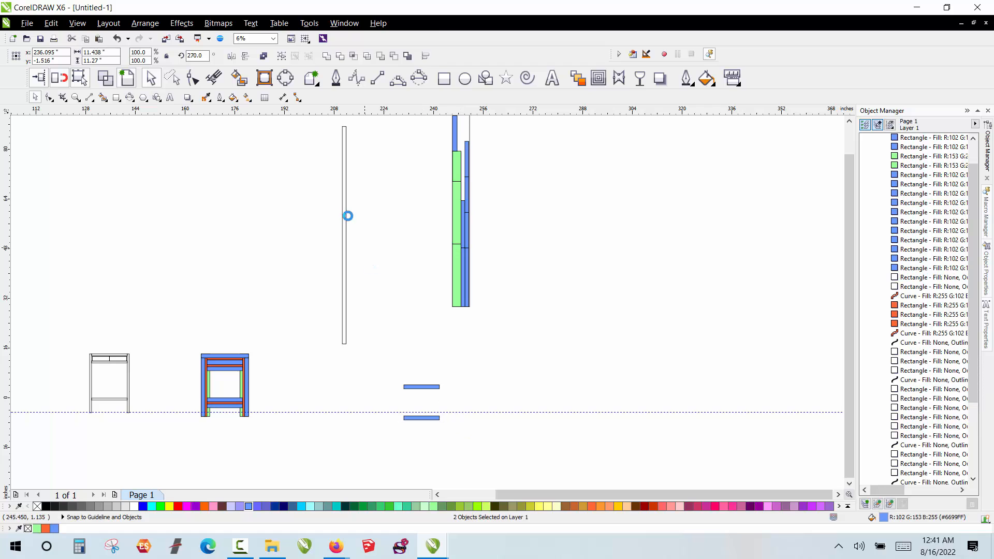
{"action": "left_click", "coordinate": [344, 217]}
{"action": "key", "text": "Delete"}
- Move the board with all its arranged green and blue pieces next to the color-coded end frame
{"action": "scroll", "coordinate": [363, 308], "scroll_direction": "down", "scroll_amount": 1}
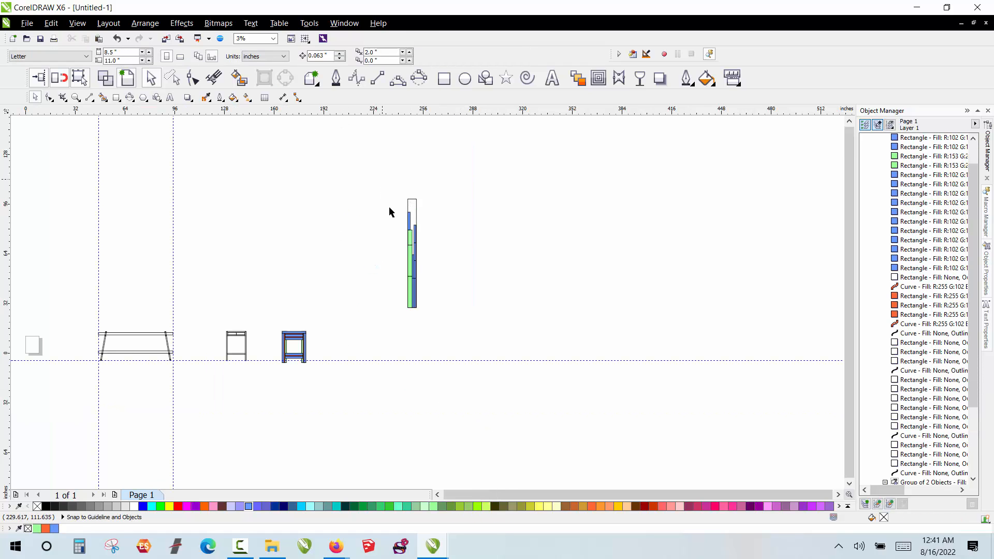
{"action": "left_click_drag", "start_coordinate": [383, 179], "coordinate": [451, 350]}
{"action": "left_click_drag", "start_coordinate": [411, 254], "coordinate": [324, 346]}
{"action": "scroll", "coordinate": [303, 263], "scroll_direction": "up", "scroll_amount": 1}
{"action": "left_click", "coordinate": [303, 262]}
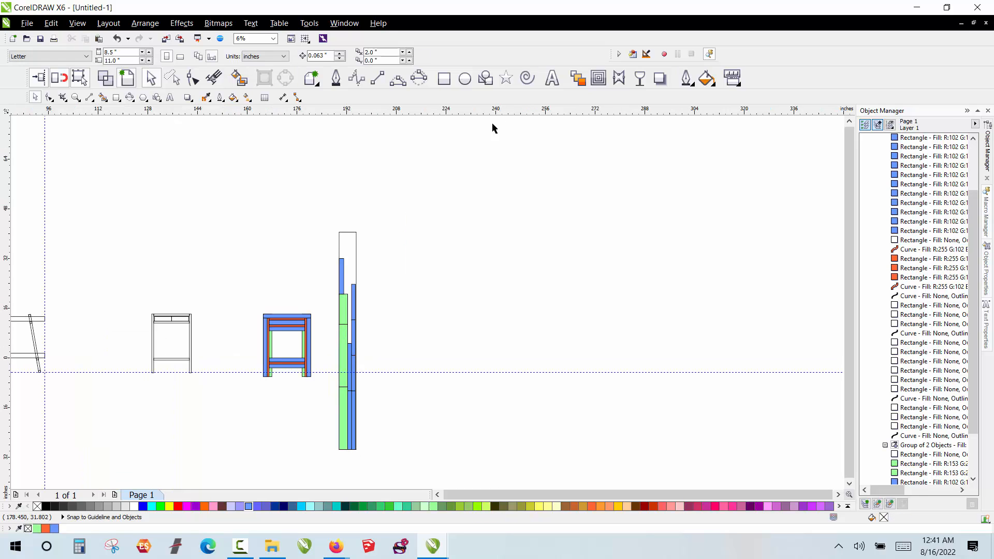
- Examine the board layout against the color-coded end frame and the bench's side and end views
{"action": "scroll", "coordinate": [346, 248], "scroll_direction": "down", "scroll_amount": 1}
{"action": "scroll", "coordinate": [345, 249], "scroll_direction": "up", "scroll_amount": 1}
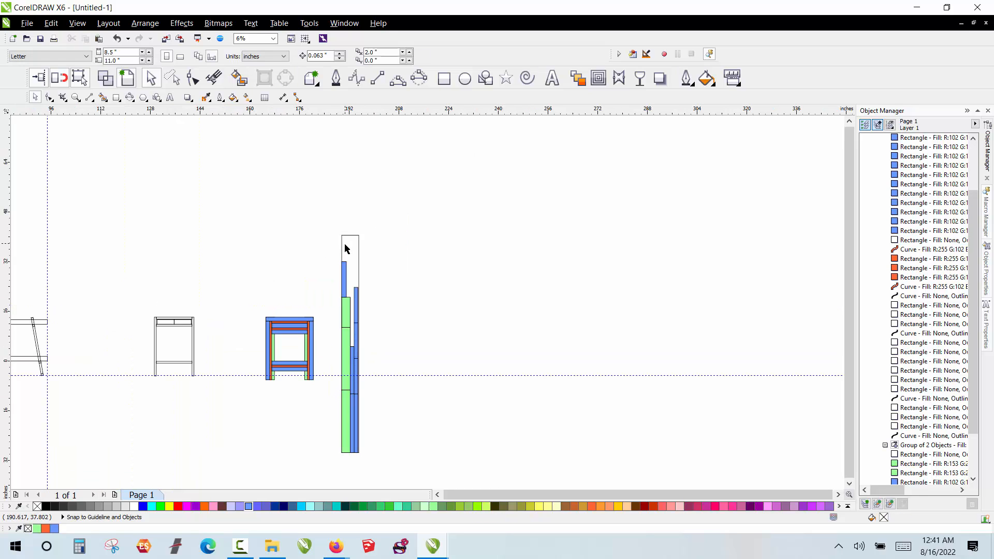
{"action": "scroll", "coordinate": [271, 375], "scroll_direction": "up", "scroll_amount": 1}
{"action": "scroll", "coordinate": [321, 257], "scroll_direction": "down", "scroll_amount": 1}
{"action": "scroll", "coordinate": [313, 284], "scroll_direction": "up", "scroll_amount": 1}
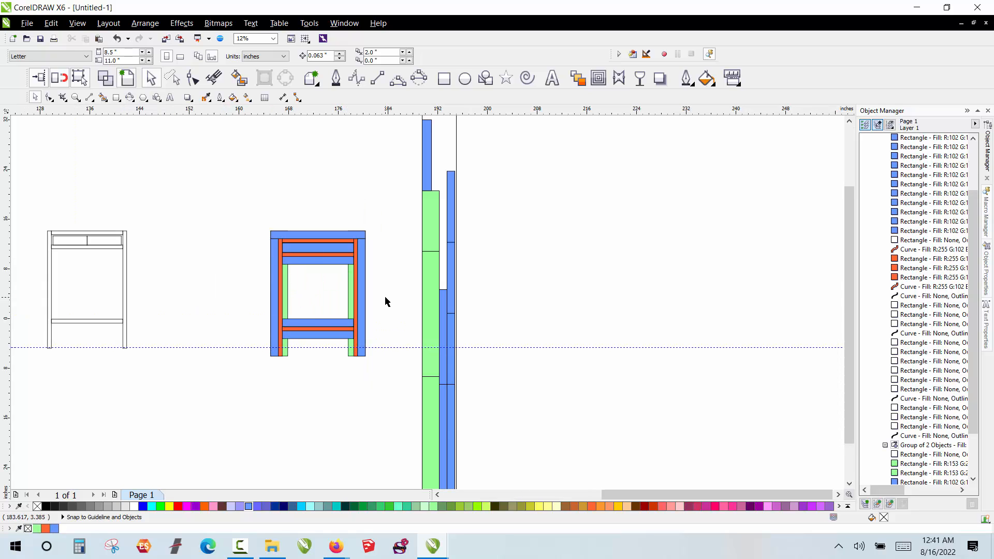
{"action": "scroll", "coordinate": [384, 302], "scroll_direction": "down", "scroll_amount": 1}
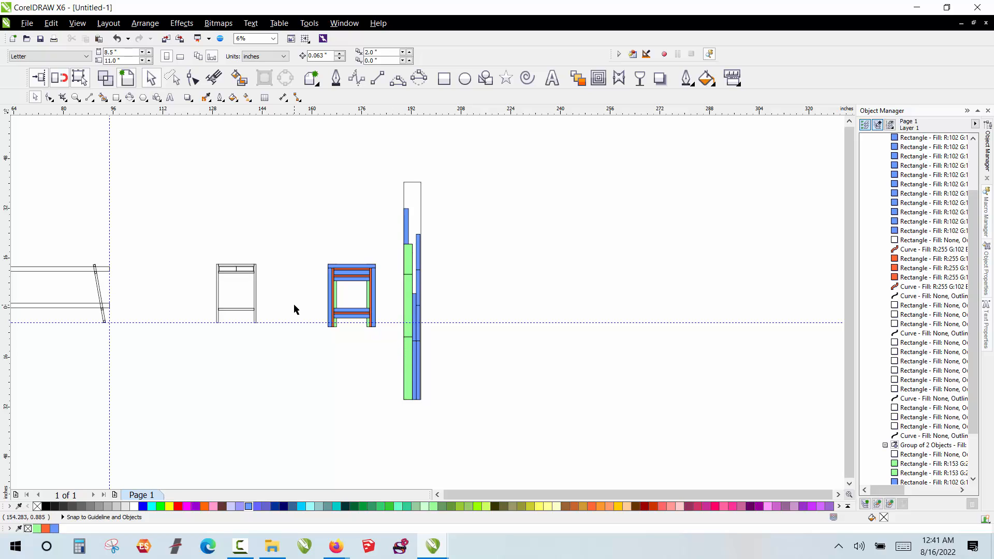
{"action": "scroll", "coordinate": [294, 309], "scroll_direction": "down", "scroll_amount": 1}
{"action": "scroll", "coordinate": [237, 298], "scroll_direction": "up", "scroll_amount": 1}
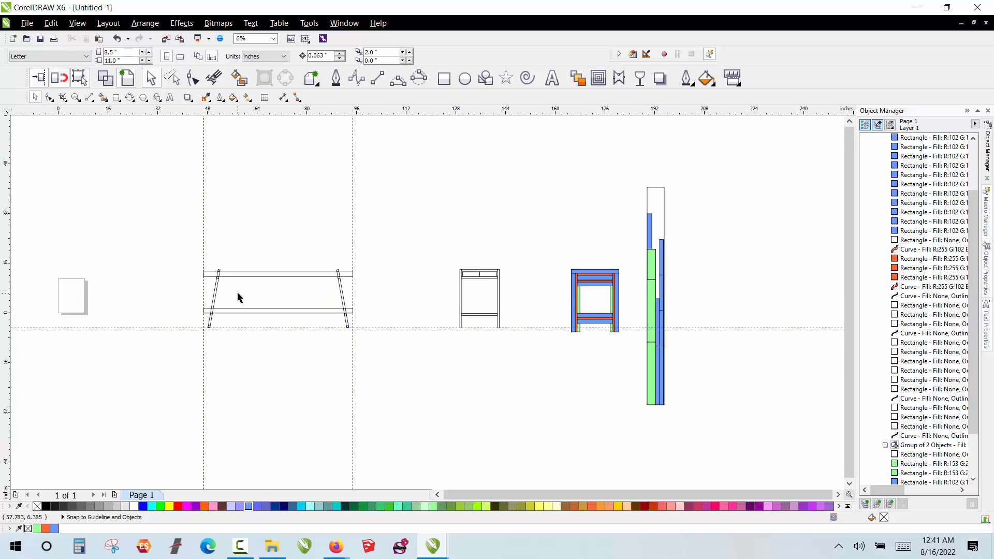
{"action": "scroll", "coordinate": [613, 297], "scroll_direction": "up", "scroll_amount": 1}
{"action": "left_click", "coordinate": [614, 291]}
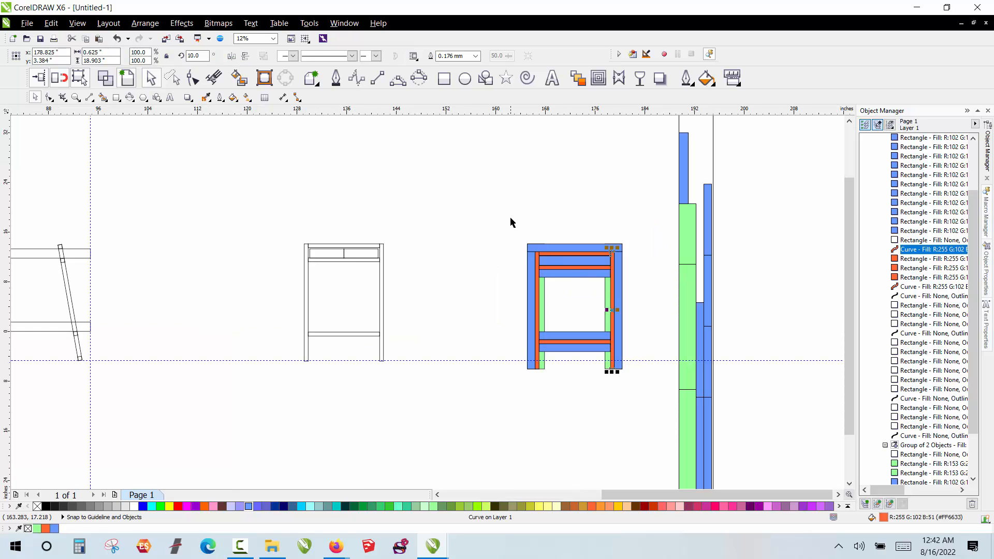
{"action": "scroll", "coordinate": [389, 219], "scroll_direction": "down", "scroll_amount": 1}
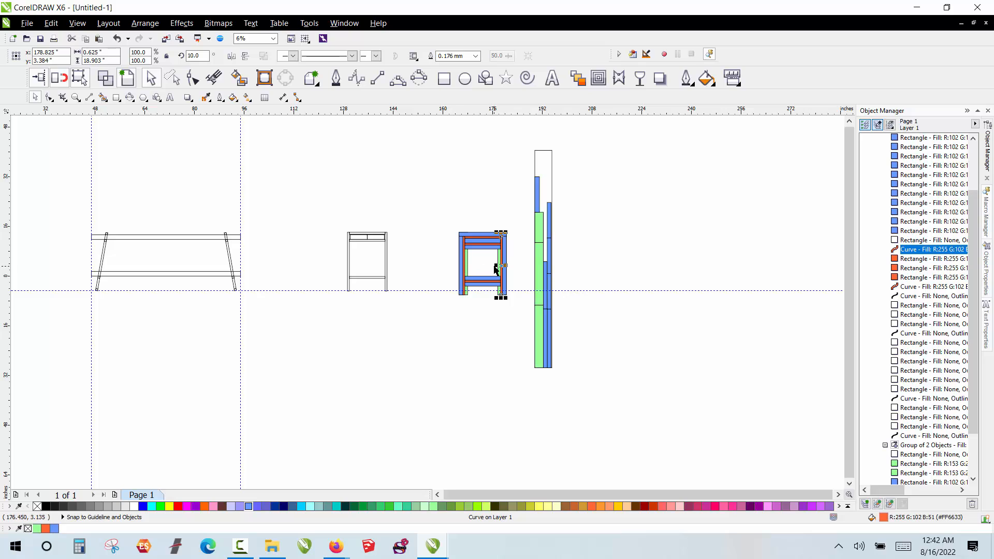
{"action": "left_click_drag", "start_coordinate": [502, 265], "coordinate": [628, 251]}
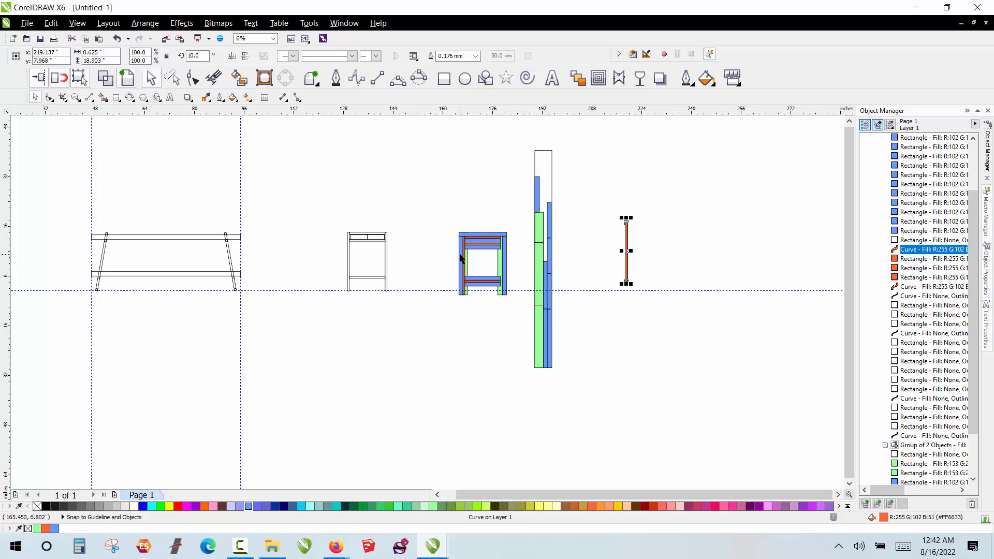
{"action": "key", "text": "ctrl+z"}
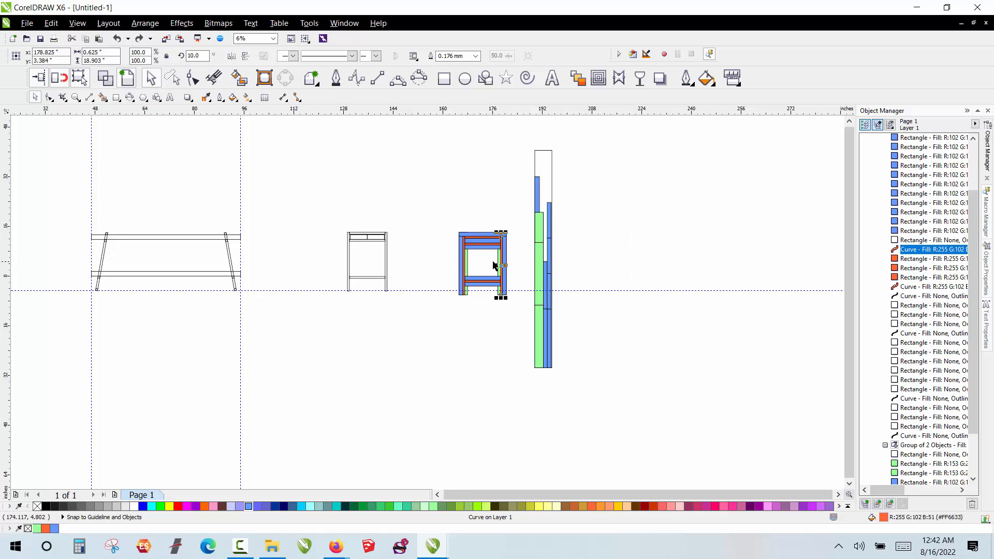
- Copy the end frame's two orange uprights to the empty area beyond the board and join them end to end
{"action": "left_click_drag", "start_coordinate": [502, 265], "coordinate": [613, 244]}
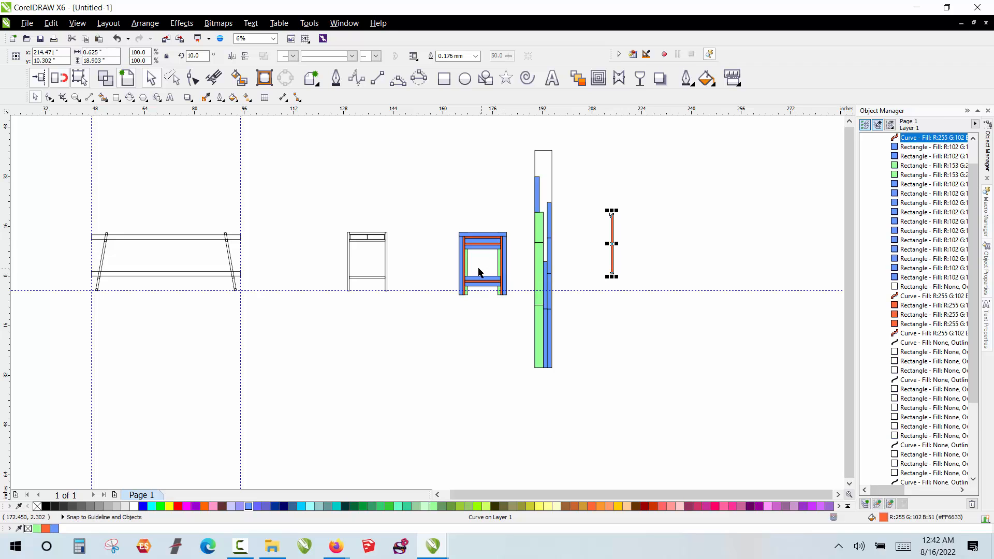
{"action": "left_click_drag", "start_coordinate": [464, 265], "coordinate": [622, 173]}
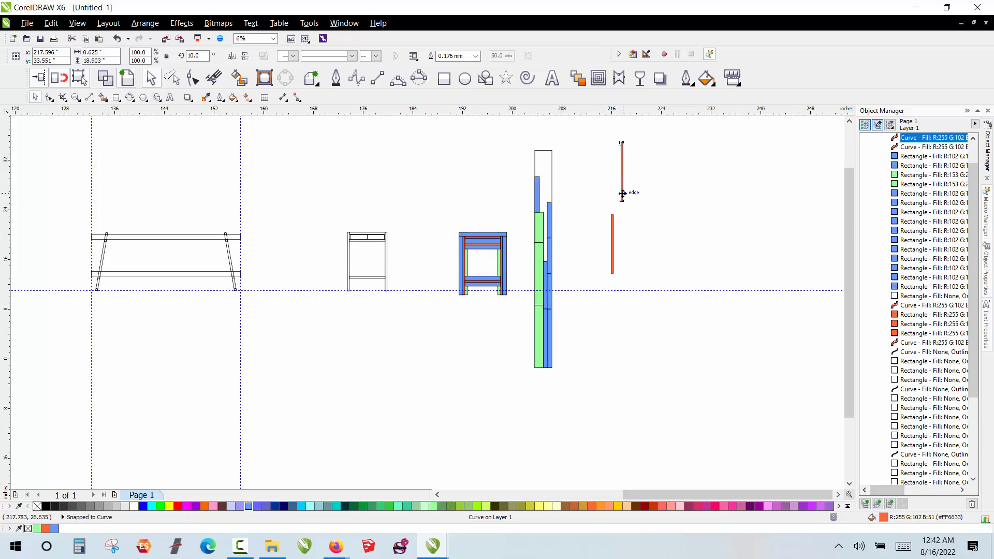
{"action": "scroll", "coordinate": [624, 197], "scroll_direction": "up", "scroll_amount": 1}
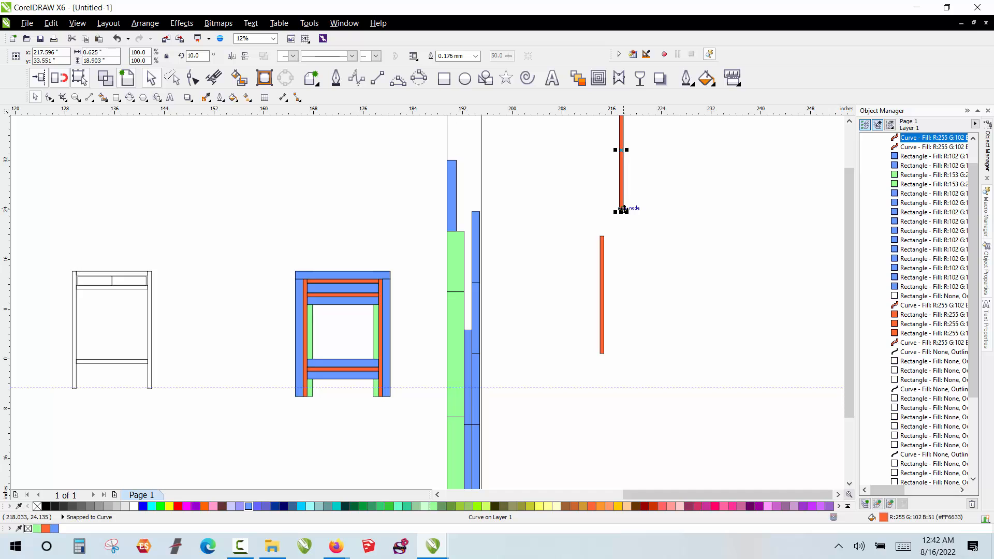
{"action": "left_click_drag", "start_coordinate": [622, 209], "coordinate": [605, 236]}
{"action": "key", "text": "Escape"}
{"action": "scroll", "coordinate": [297, 329], "scroll_direction": "down", "scroll_amount": 1}
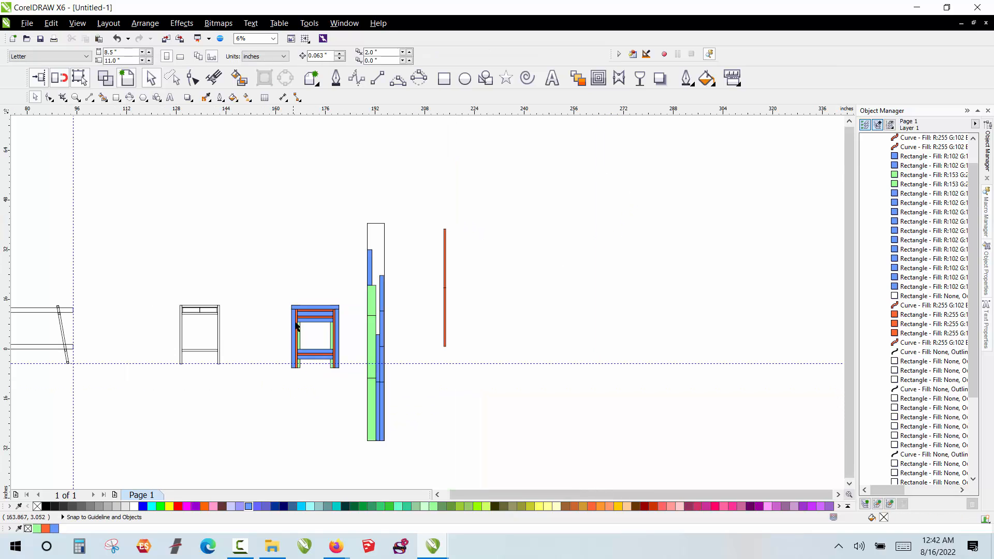
{"action": "left_click_drag", "start_coordinate": [305, 314], "coordinate": [499, 304]}
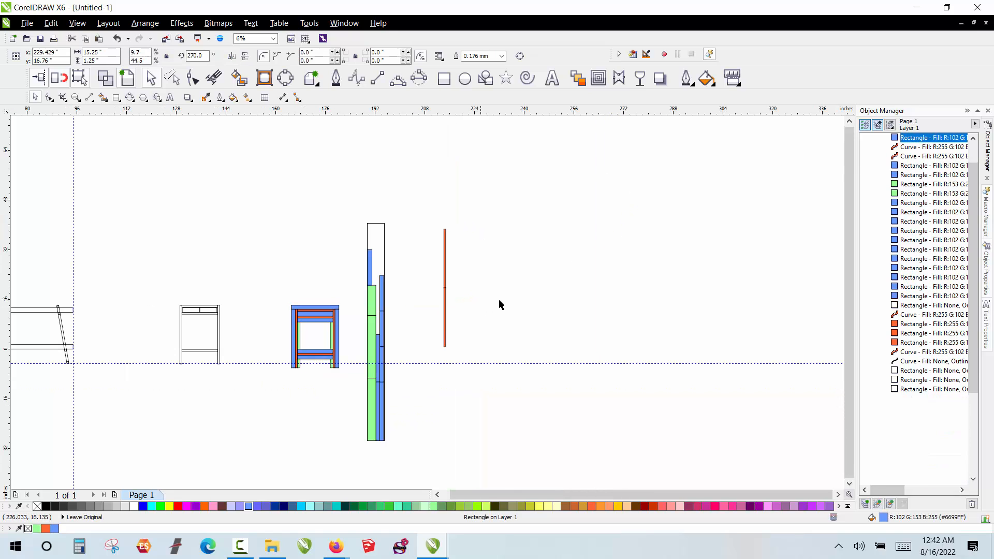
{"action": "key", "text": "ctrl+z"}
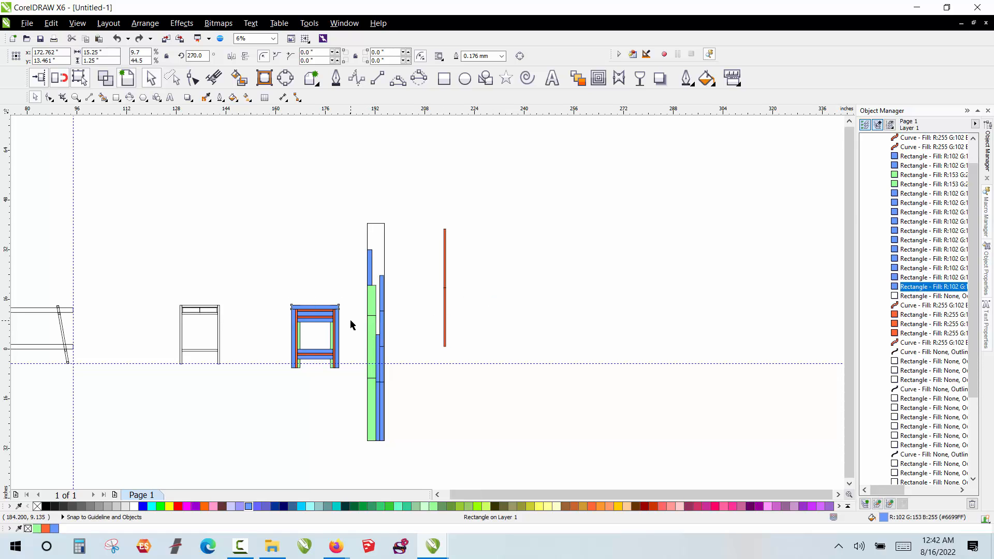
{"action": "key", "text": "Escape"}
- Copy one of the end frame's 11.5 inch orange rails beside the orange column and rotate it upright
{"action": "scroll", "coordinate": [318, 311], "scroll_direction": "up", "scroll_amount": 1}
{"action": "left_click_drag", "start_coordinate": [318, 308], "coordinate": [613, 296]}
{"action": "scroll", "coordinate": [623, 295], "scroll_direction": "down", "scroll_amount": 1}
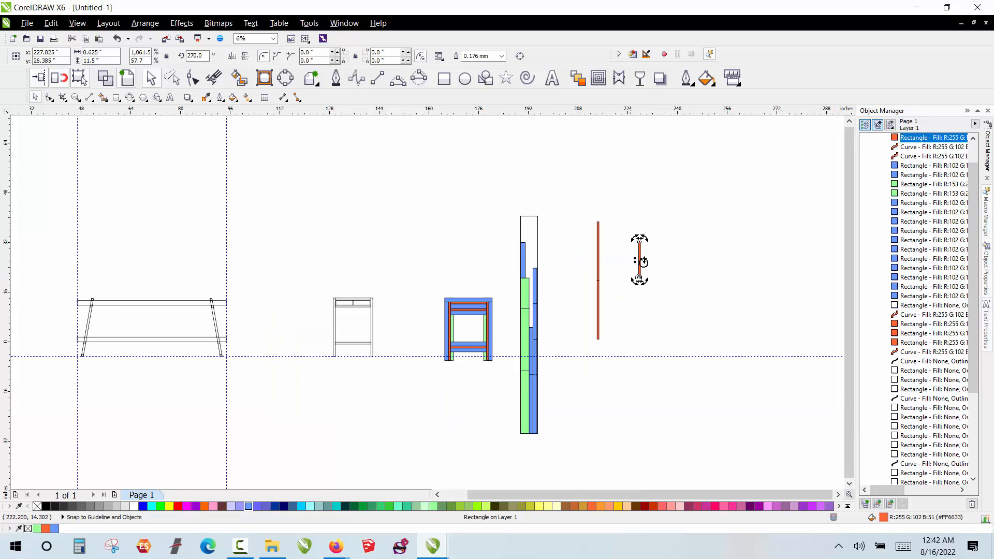
{"action": "scroll", "coordinate": [661, 218], "scroll_direction": "up", "scroll_amount": 1}
{"action": "key", "text": "Escape"}
{"action": "left_click", "coordinate": [619, 316]}
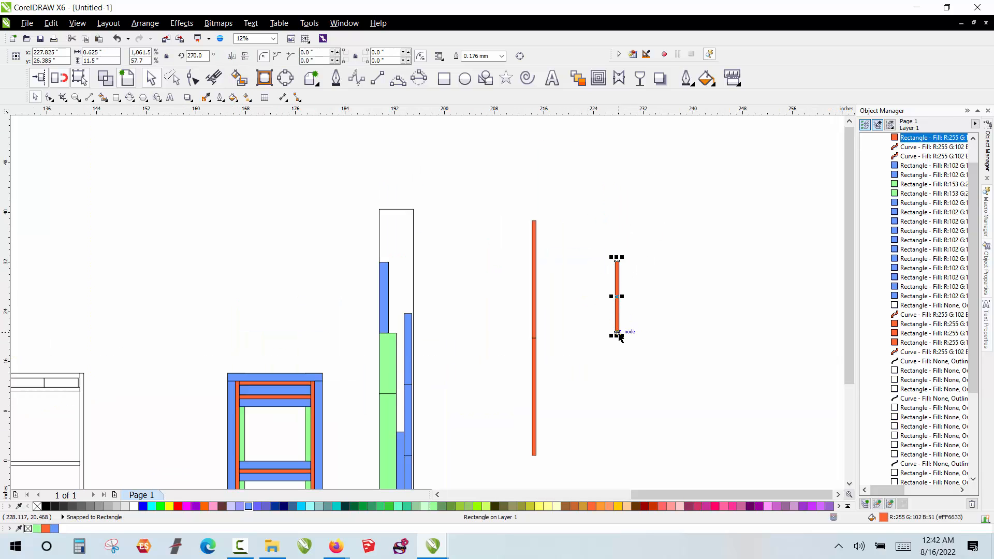
- Stack three duplicates of the upright orange rail end to end above the orange uprights and delete the loose rail
{"action": "left_click_drag", "start_coordinate": [616, 332], "coordinate": [537, 149]}
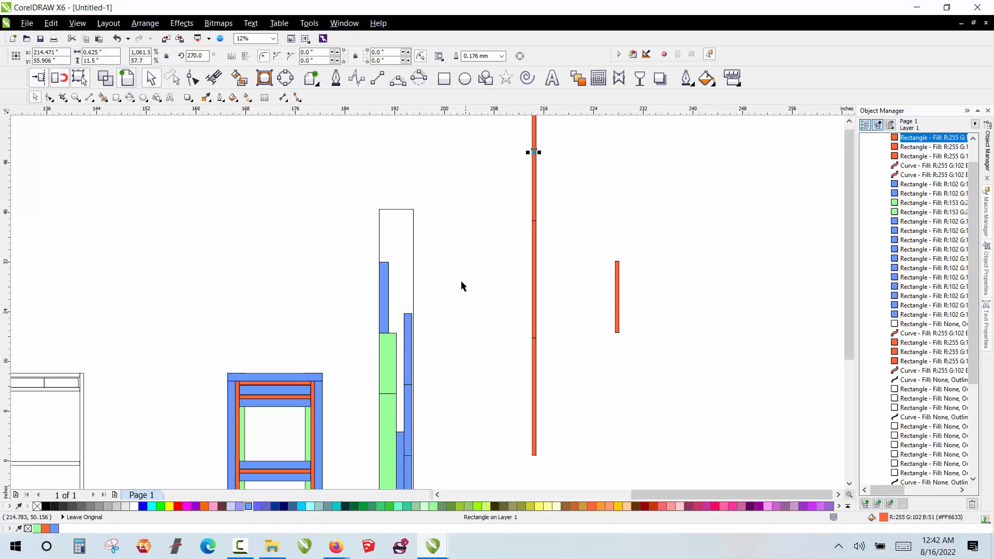
{"action": "scroll", "coordinate": [458, 301], "scroll_direction": "down", "scroll_amount": 1}
{"action": "scroll", "coordinate": [497, 228], "scroll_direction": "up", "scroll_amount": 1}
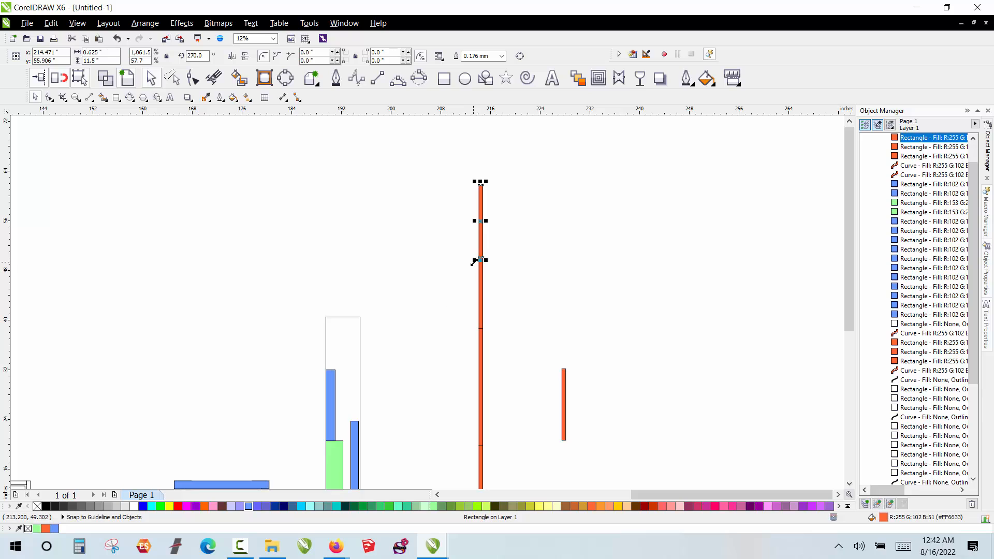
{"action": "left_click_drag", "start_coordinate": [484, 258], "coordinate": [491, 189]}
{"action": "scroll", "coordinate": [538, 229], "scroll_direction": "down", "scroll_amount": 1}
{"action": "left_click", "coordinate": [550, 319]}
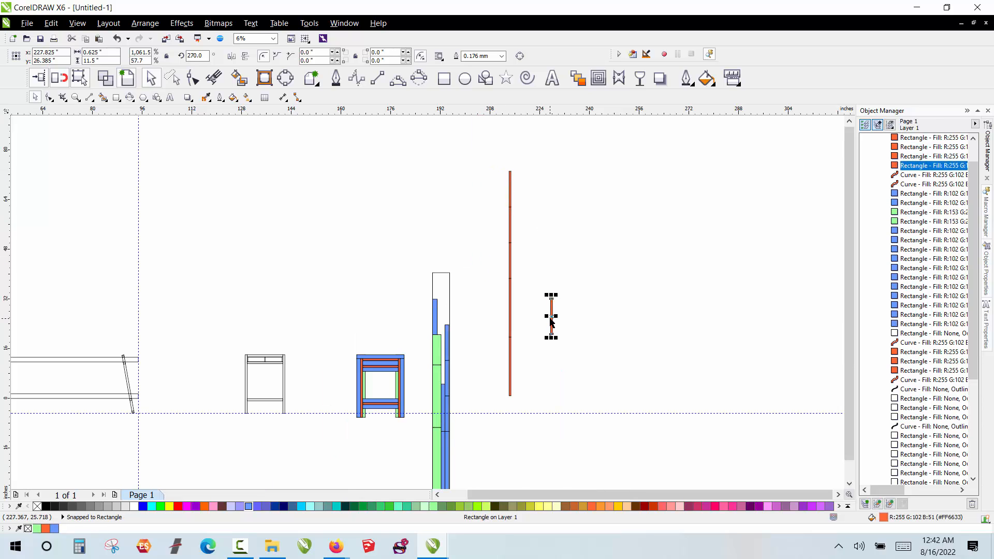
{"action": "key", "text": "Delete"}
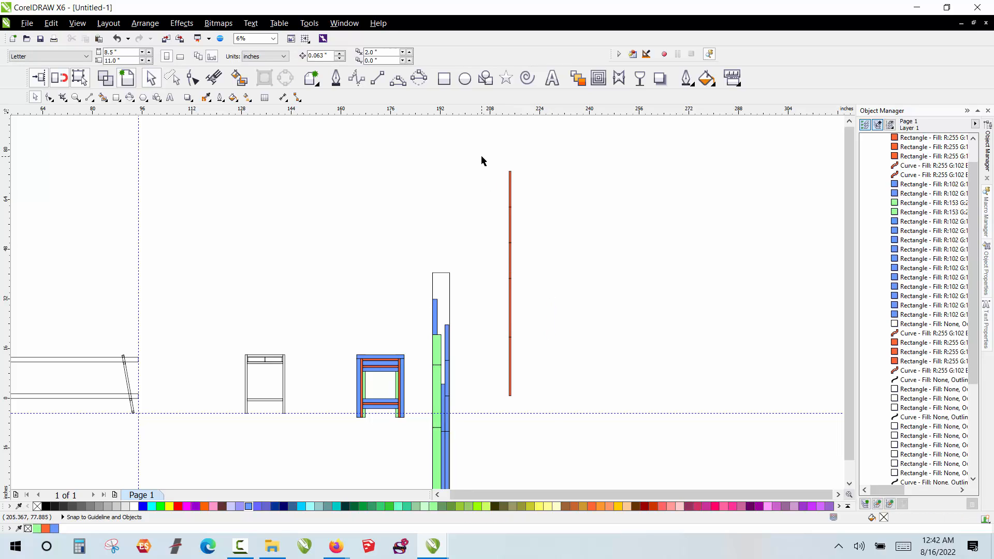
- Duplicate the whole five-piece orange column and place the copy parallel to it with a small gap
{"action": "left_click_drag", "start_coordinate": [481, 155], "coordinate": [549, 412]}
{"action": "scroll", "coordinate": [545, 323], "scroll_direction": "up", "scroll_amount": 1}
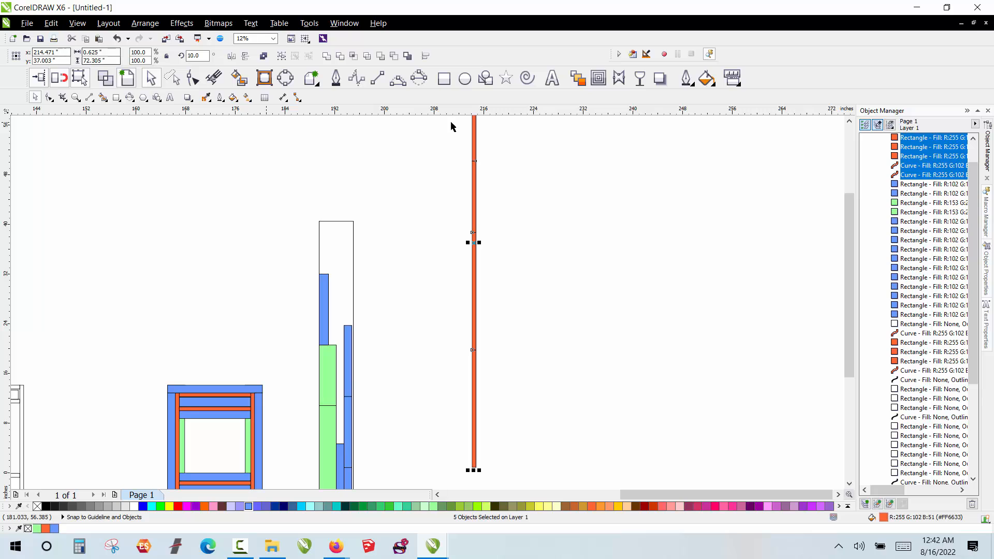
{"action": "left_click_drag", "start_coordinate": [473, 185], "coordinate": [485, 193]}
{"action": "left_click", "coordinate": [492, 249]}
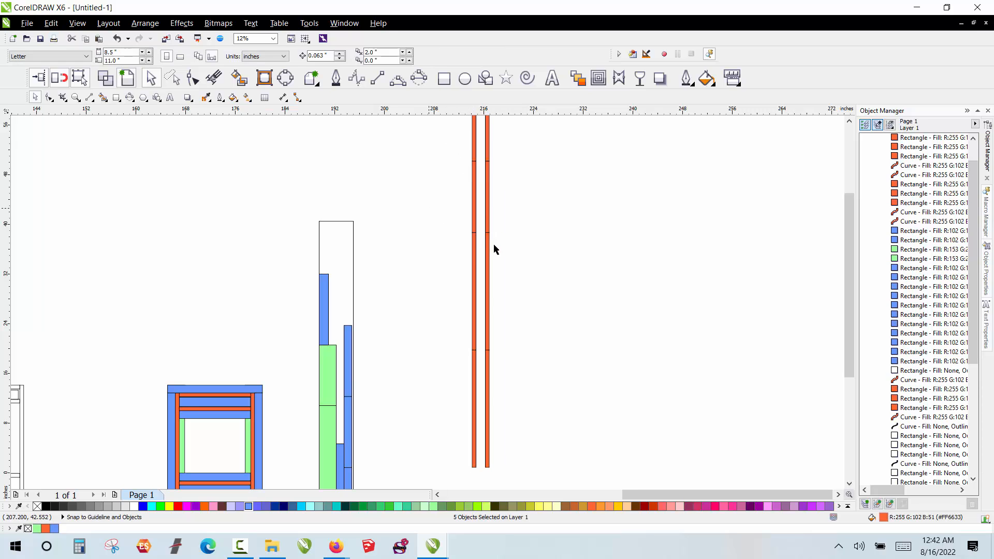
- Move both orange columns next to the board, leaving a gap and lining up their lower ends with the board's
{"action": "scroll", "coordinate": [492, 248], "scroll_direction": "down", "scroll_amount": 1}
{"action": "left_click_drag", "start_coordinate": [461, 123], "coordinate": [524, 375]}
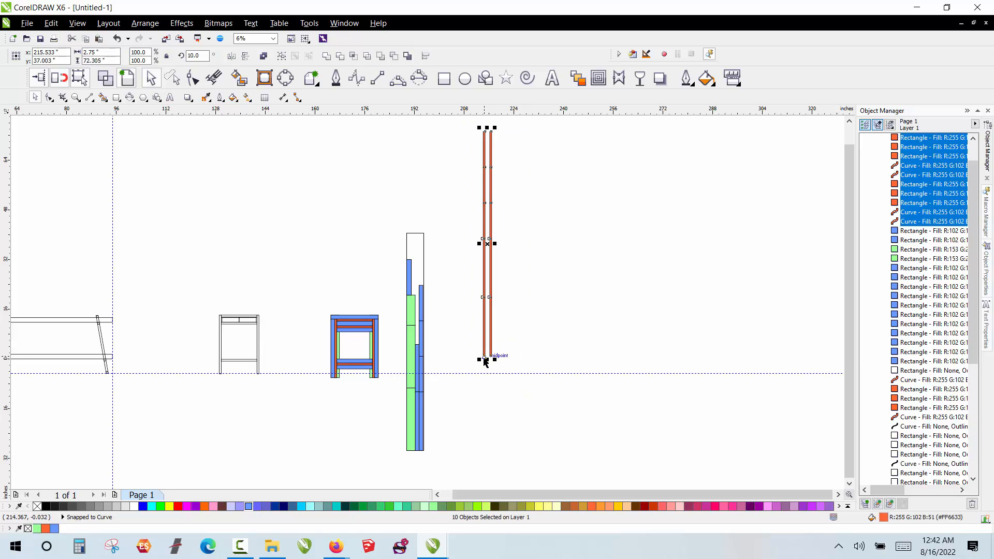
{"action": "left_click_drag", "start_coordinate": [486, 359], "coordinate": [423, 451]}
{"action": "scroll", "coordinate": [449, 333], "scroll_direction": "up", "scroll_amount": 1}
{"action": "scroll", "coordinate": [415, 265], "scroll_direction": "up", "scroll_amount": 1}
{"action": "left_click_drag", "start_coordinate": [415, 250], "coordinate": [471, 247]}
{"action": "scroll", "coordinate": [470, 247], "scroll_direction": "down", "scroll_amount": 2}
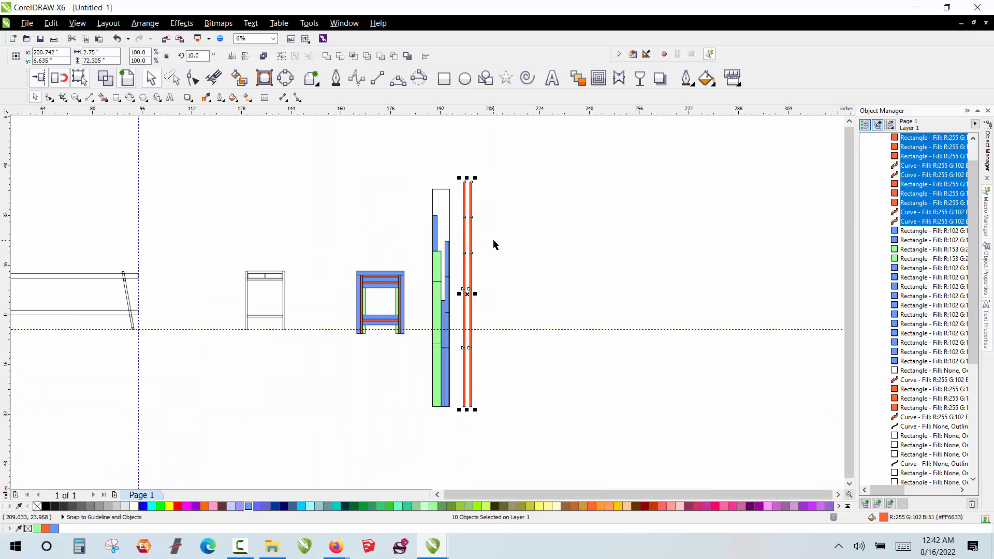
- Check the overall length of the two orange columns against the board outline
{"action": "left_click", "coordinate": [493, 240]}
{"action": "left_click_drag", "start_coordinate": [490, 176], "coordinate": [453, 471]}
{"action": "scroll", "coordinate": [472, 178], "scroll_direction": "up", "scroll_amount": 1}
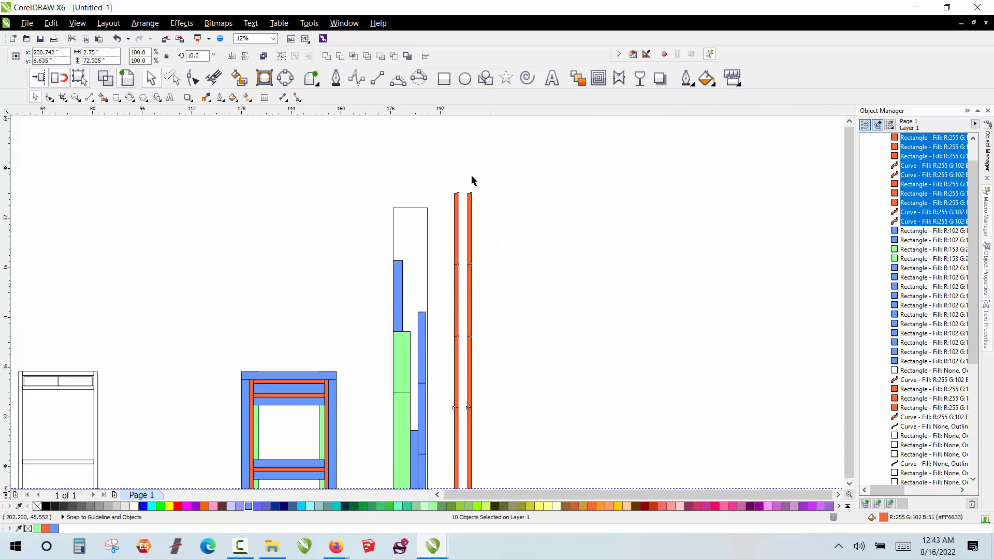
{"action": "scroll", "coordinate": [474, 183], "scroll_direction": "down", "scroll_amount": 1}
{"action": "left_click_drag", "start_coordinate": [487, 170], "coordinate": [458, 414]}
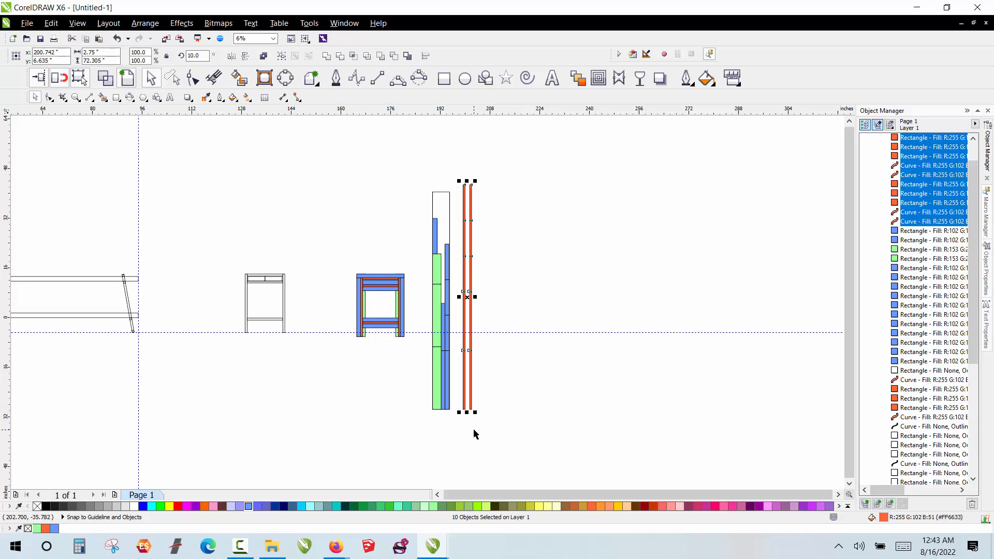
{"action": "left_click", "coordinate": [473, 430]}
{"action": "left_click", "coordinate": [444, 206]}
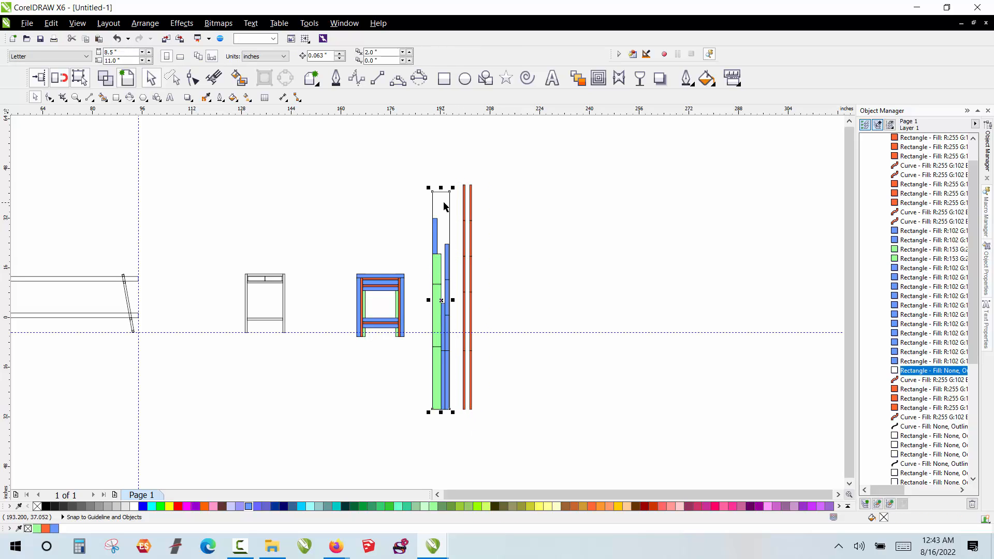
{"action": "left_click", "coordinate": [409, 192]}
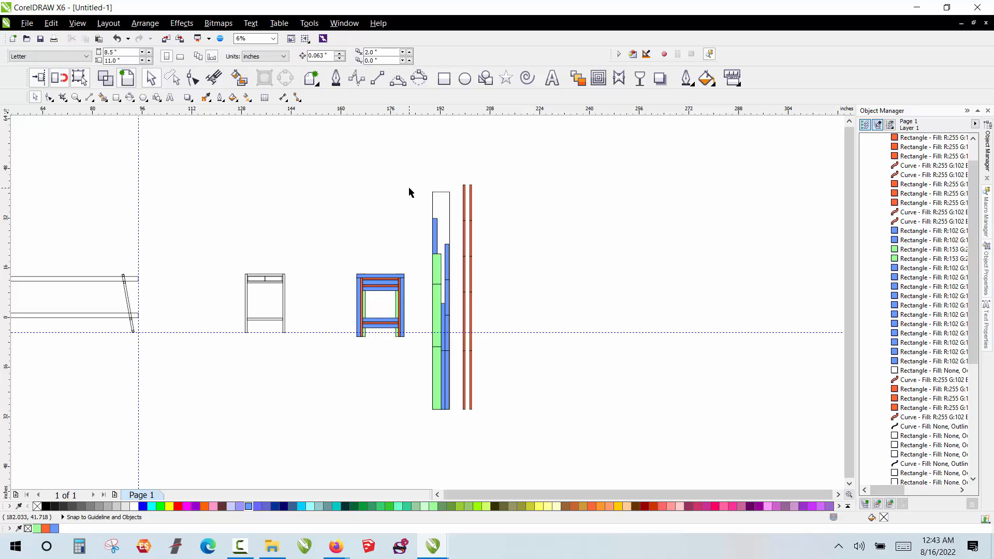
{"action": "scroll", "coordinate": [262, 267], "scroll_direction": "down", "scroll_amount": 1}
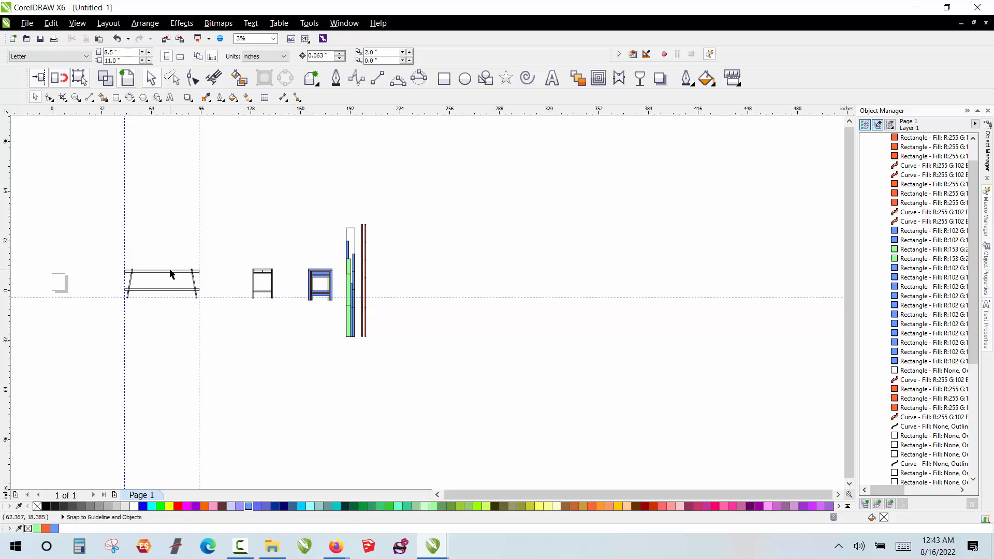
- Check the size of the long top rail in the side view and the overall length of the two orange columns beside the board
{"action": "scroll", "coordinate": [149, 272], "scroll_direction": "up", "scroll_amount": 2}
{"action": "scroll", "coordinate": [149, 272], "scroll_direction": "up", "scroll_amount": 1}
{"action": "left_click", "coordinate": [140, 275]}
{"action": "scroll", "coordinate": [203, 195], "scroll_direction": "down", "scroll_amount": 2}
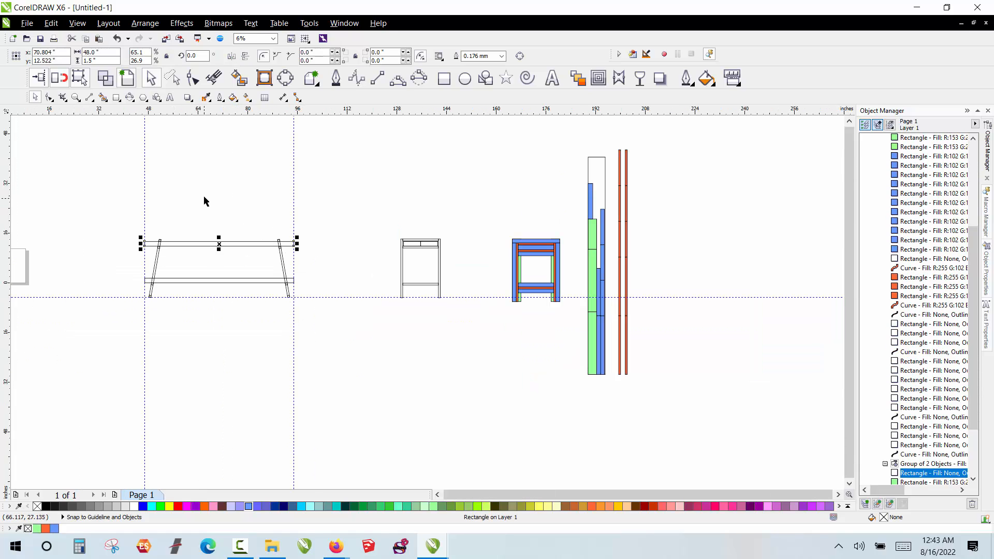
{"action": "left_click", "coordinate": [196, 215]}
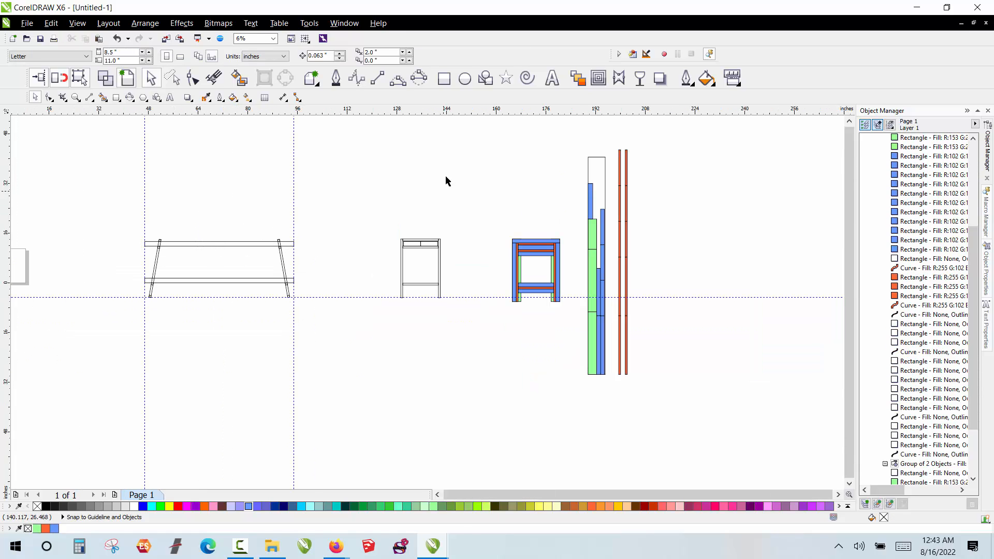
{"action": "left_click_drag", "start_coordinate": [610, 141], "coordinate": [665, 388]}
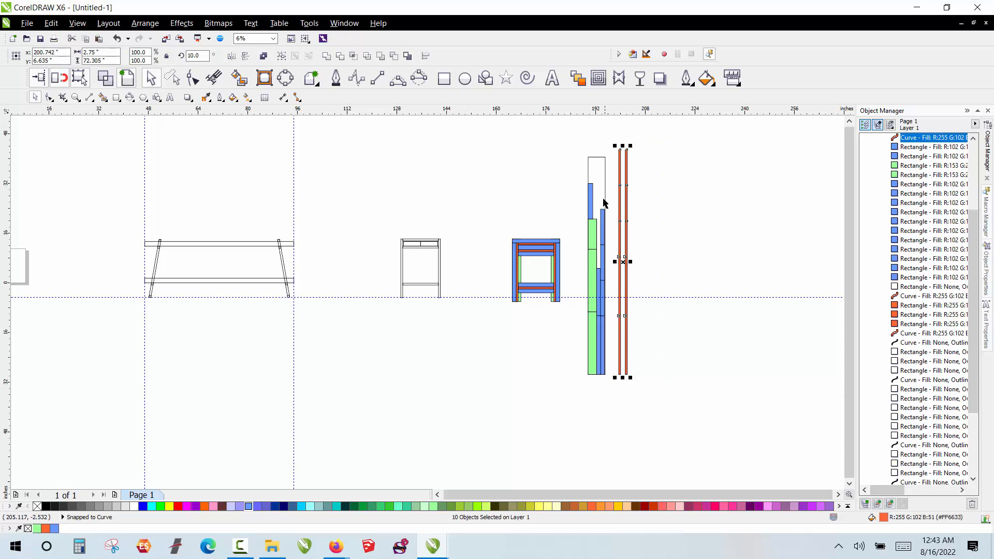
{"action": "left_click", "coordinate": [597, 176]}
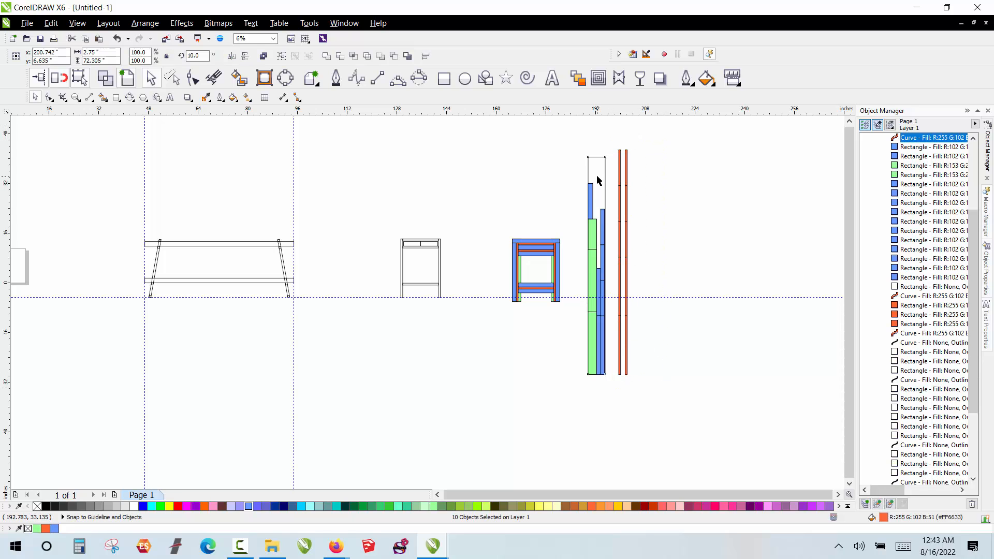
{"action": "left_click", "coordinate": [580, 148]}
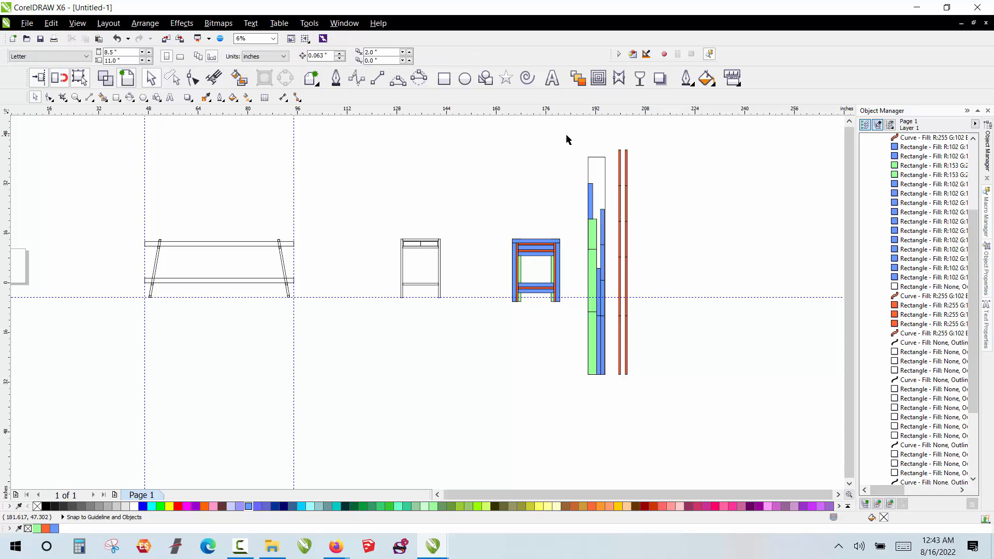
{"action": "left_click", "coordinate": [209, 246]}
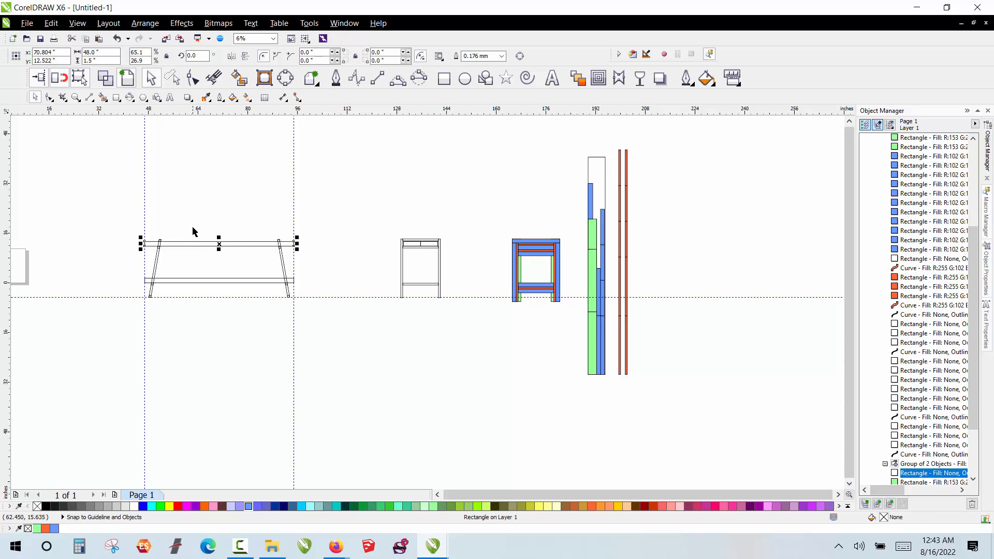
{"action": "left_click", "coordinate": [192, 200]}
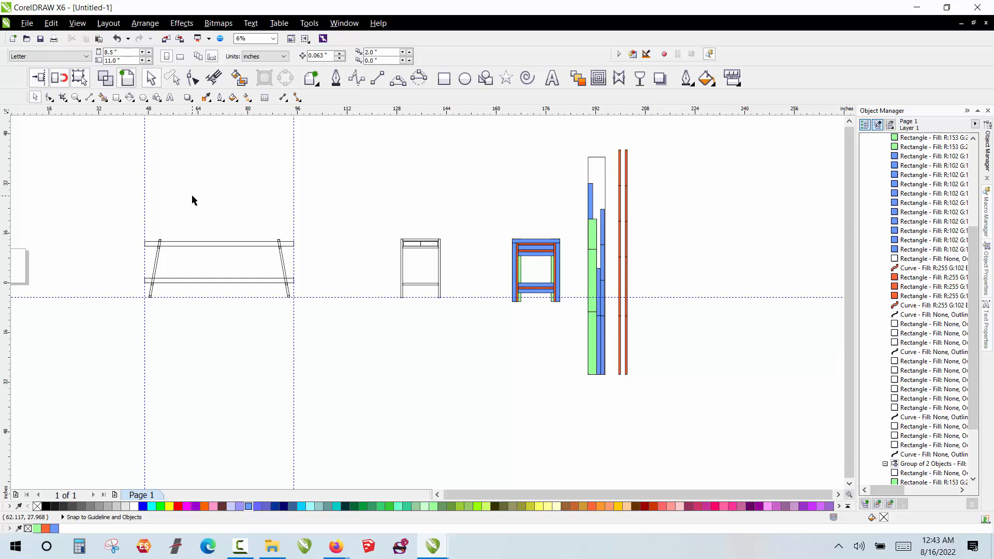